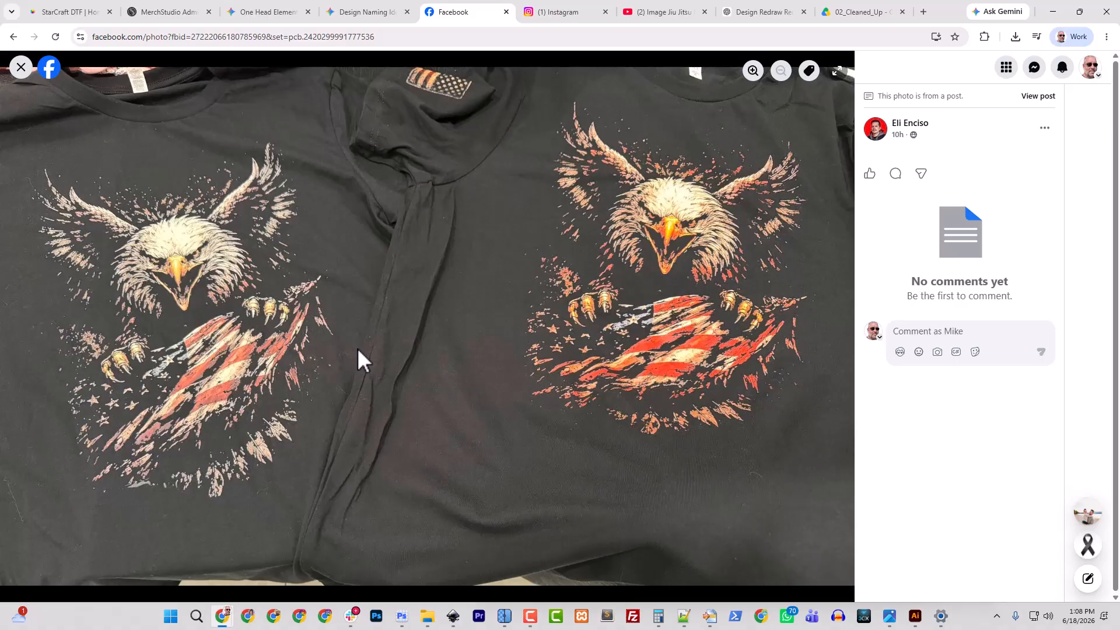
- Review the post's side-by-side shirt print photo and the original eagle design mockup photo
left_click(21, 67)
left_click(434, 345)
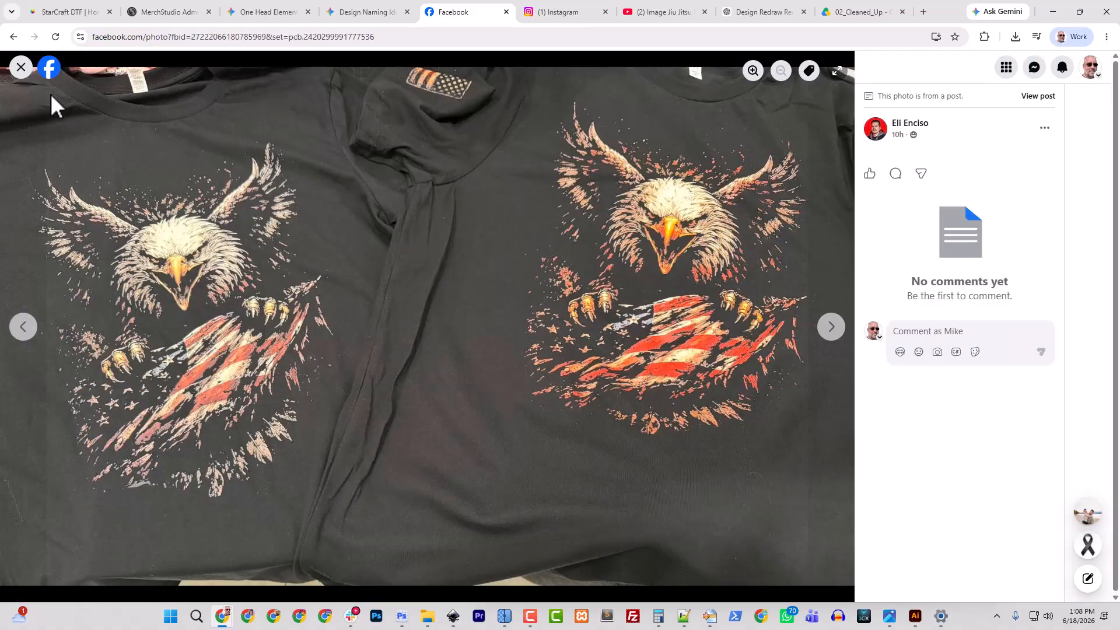
left_click(21, 68)
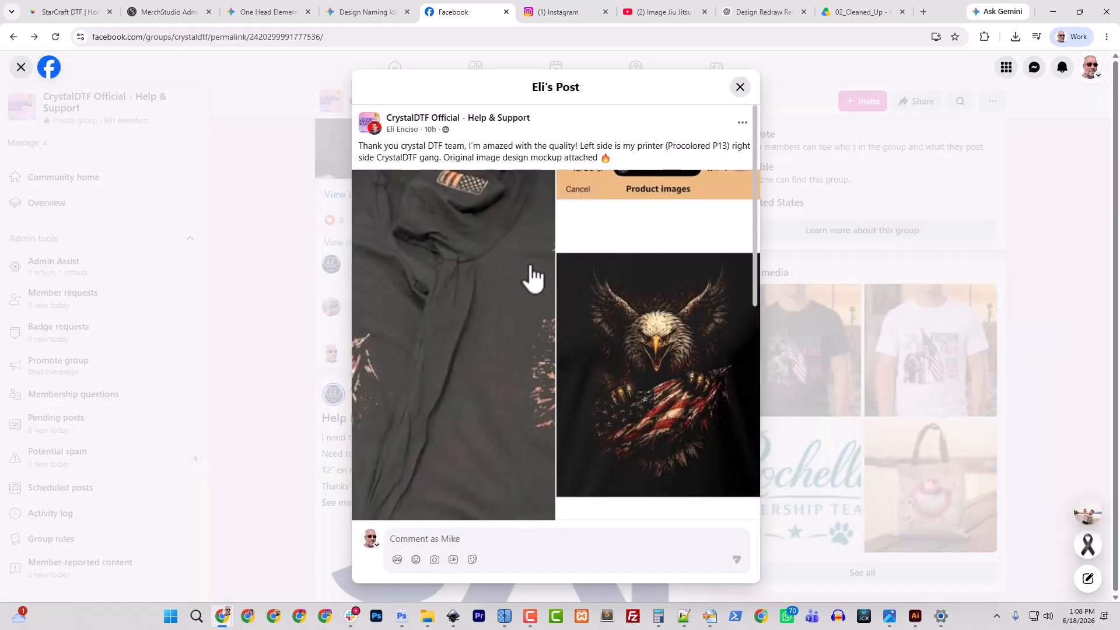
left_click(490, 302)
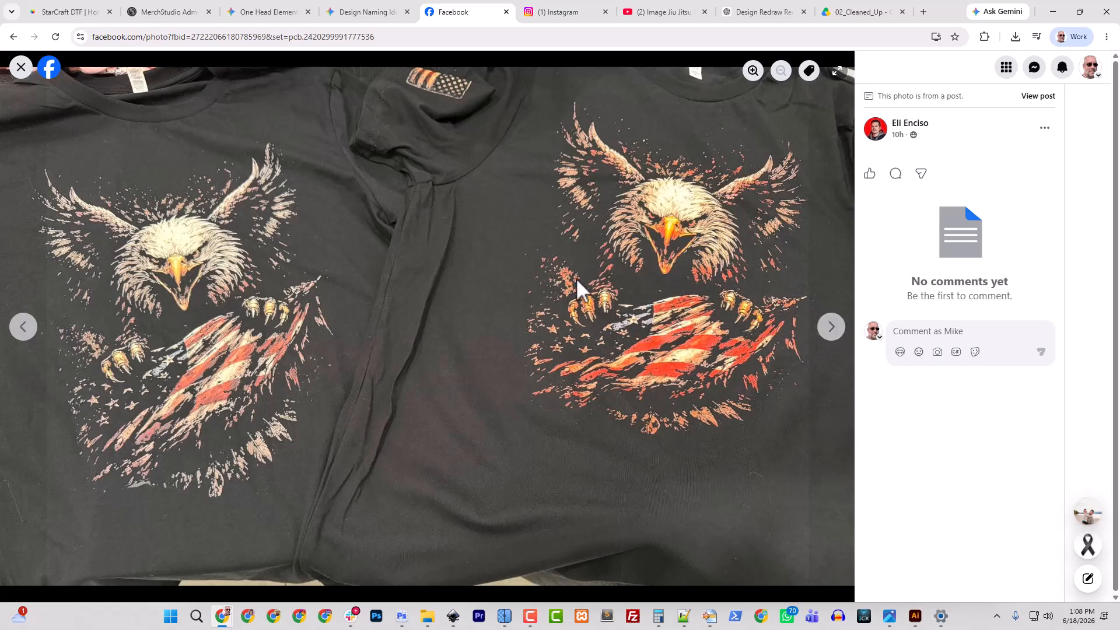
left_click(829, 331)
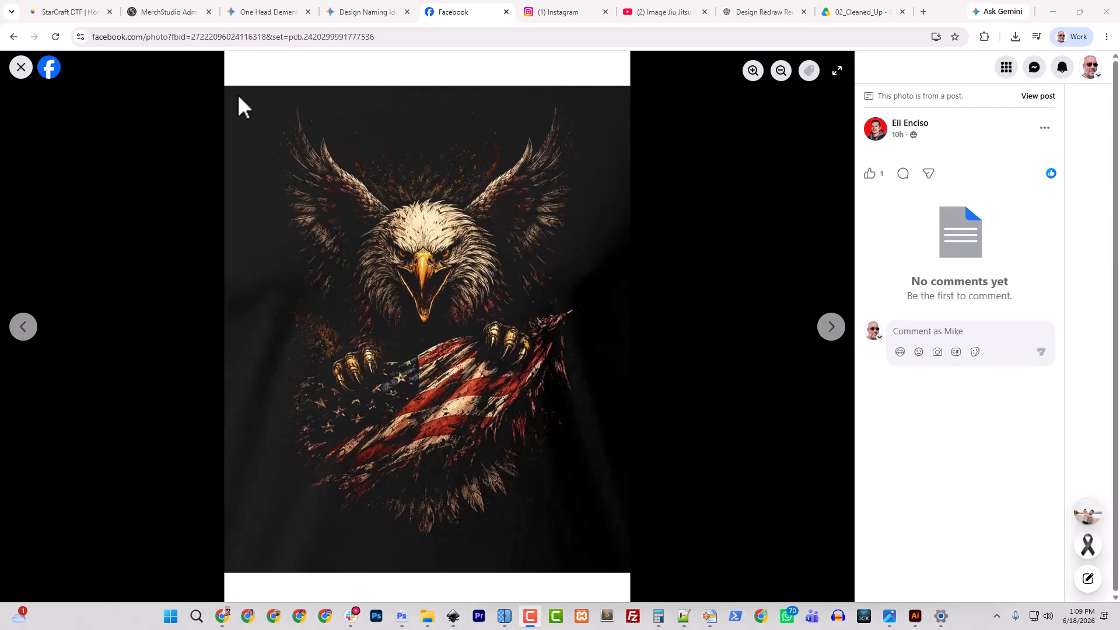
- Capture a screen snip of the eagle and flag artwork from the original design photo
left_click(260, 111)
key("super+shift+s")
left_click_drag(252, 93, 604, 548)
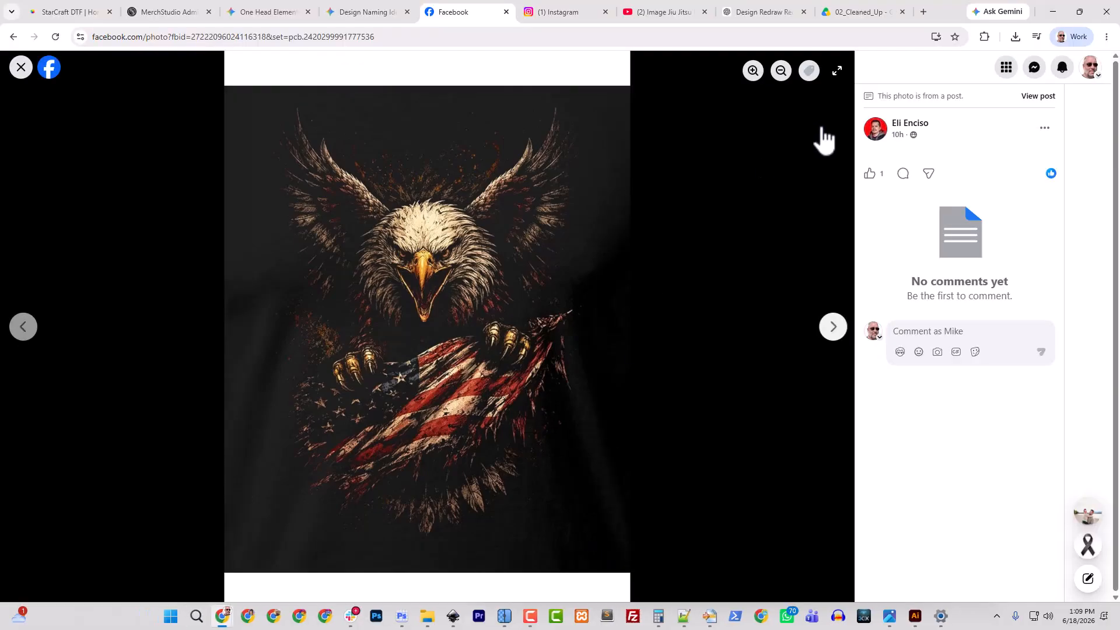
- Open chatgpt.com in a new browser tab
left_click(922, 13)
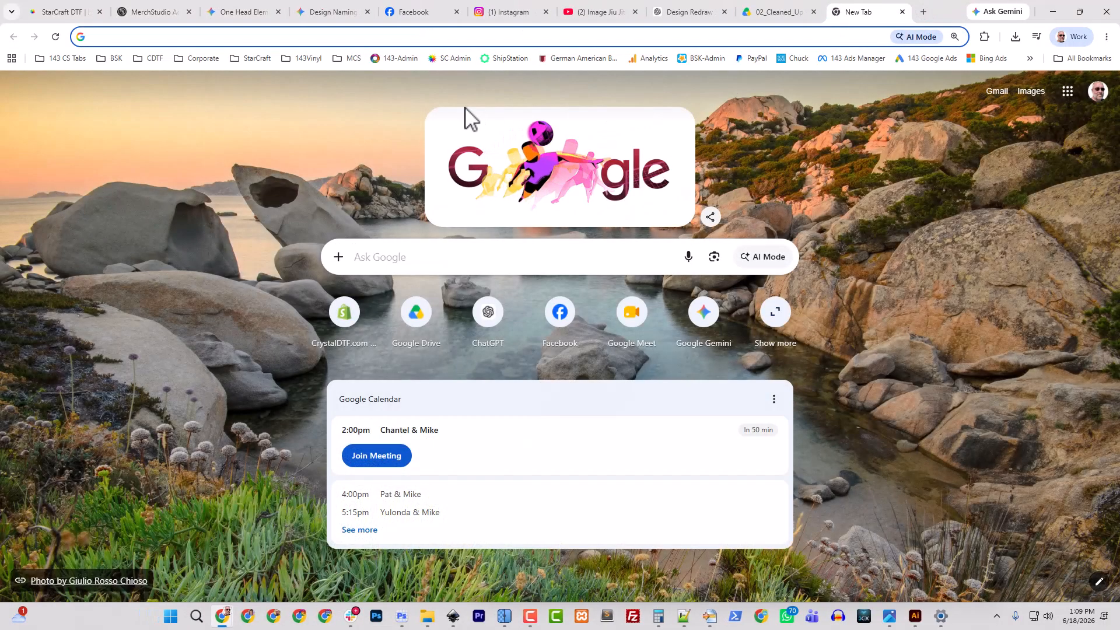
type("chatgpt.com")
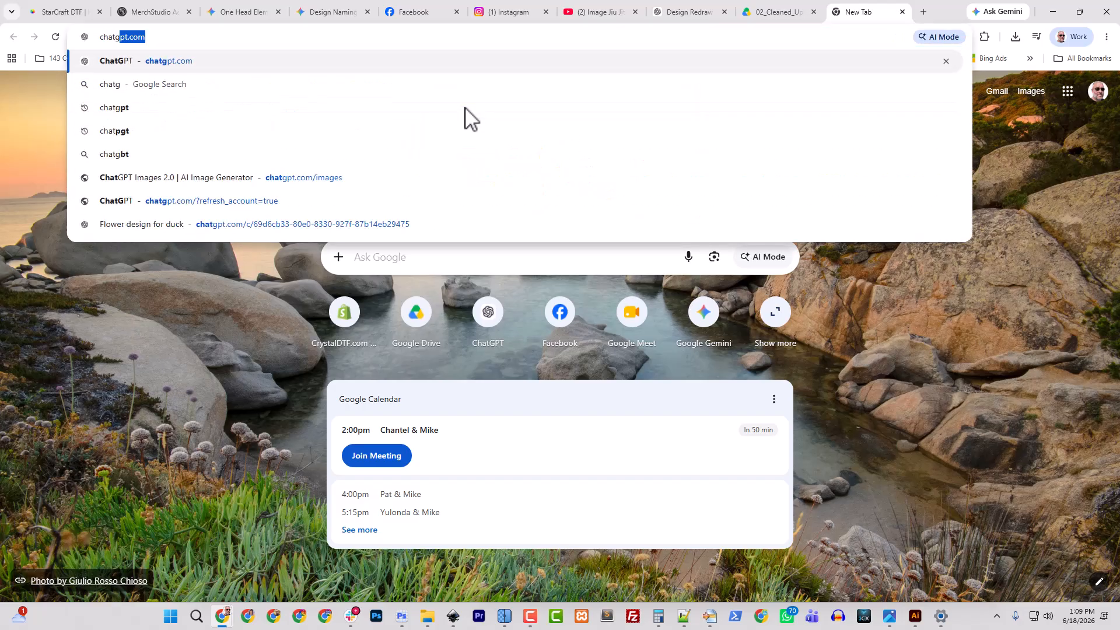
key("Return")
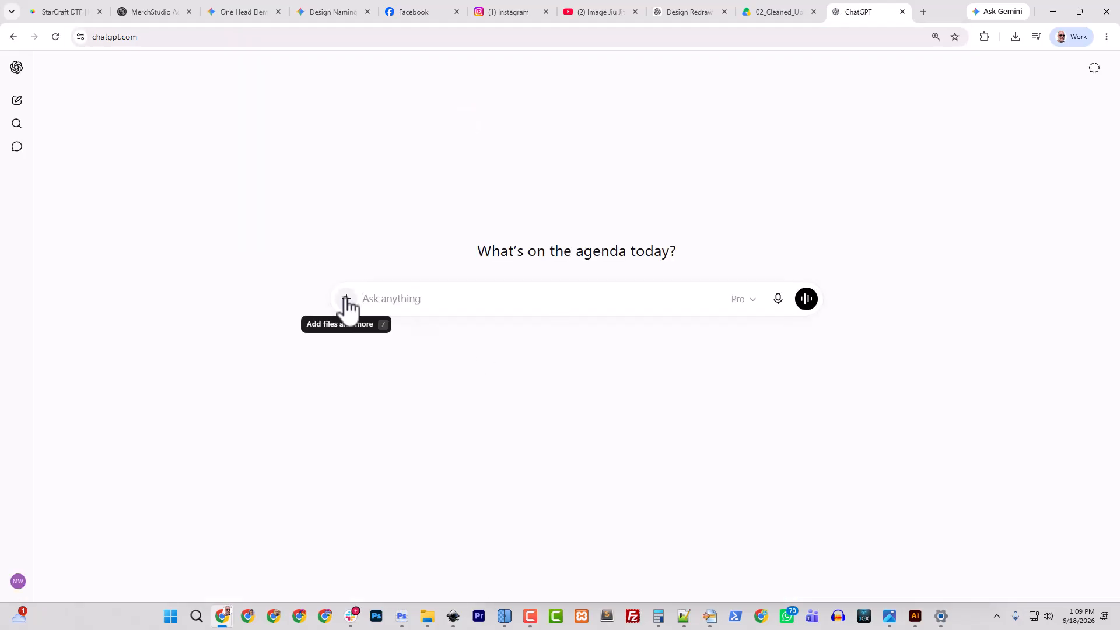
left_click(346, 299)
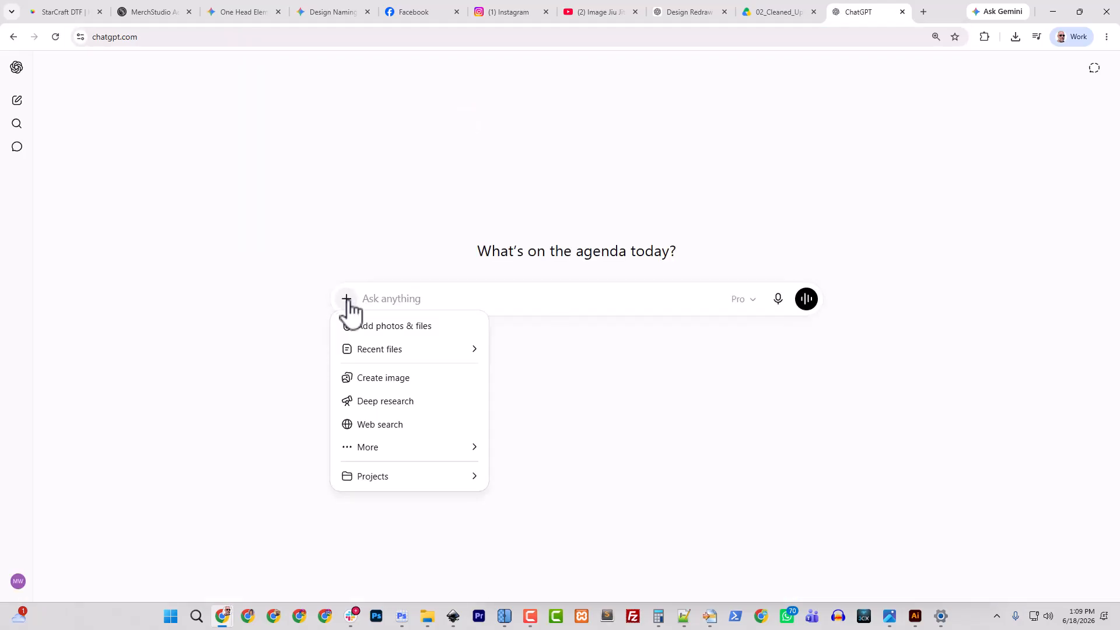
left_click(380, 327)
left_click(760, 481)
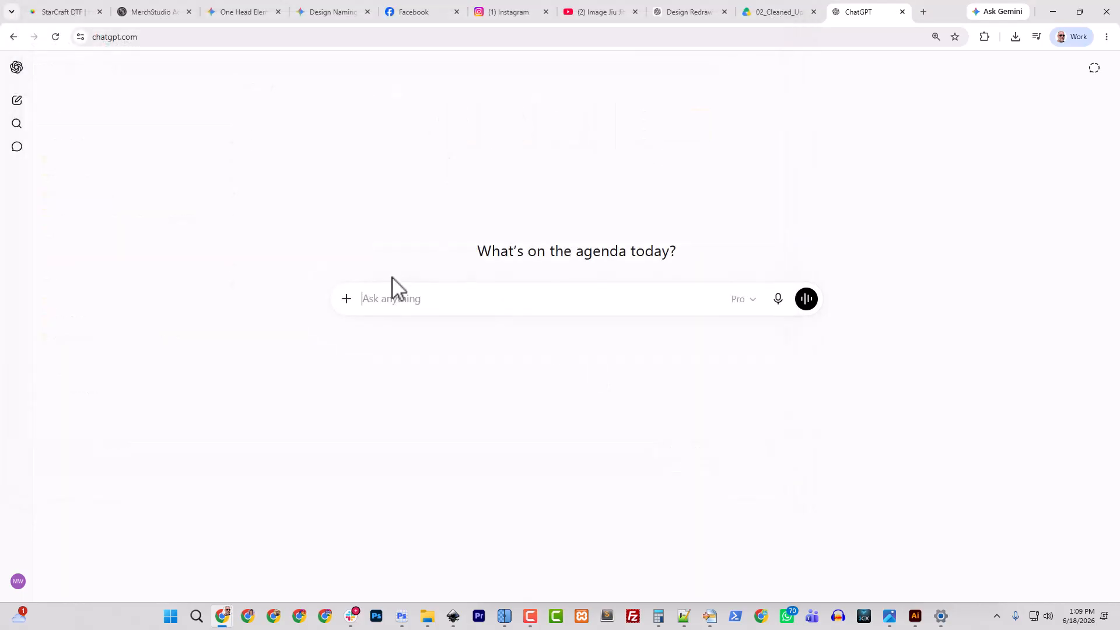
- Attach the captured design and write a prompt to finalize and redraw it as print ready, production quality, high detail, museum quality artwork isolated on black
key("ctrl+v")
left_click(350, 399)
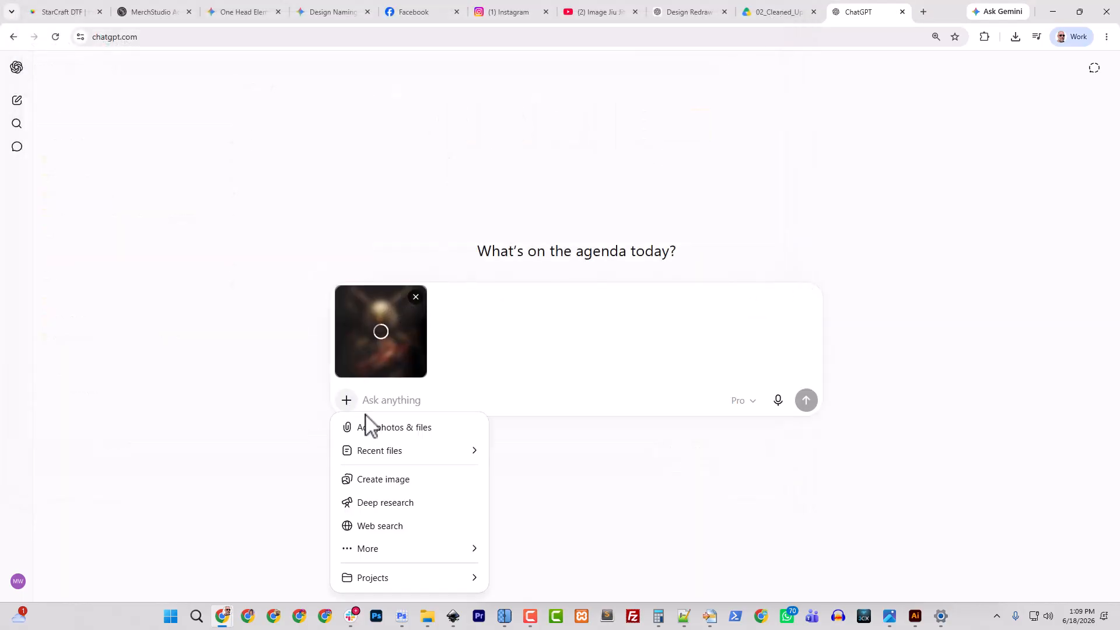
left_click(744, 410)
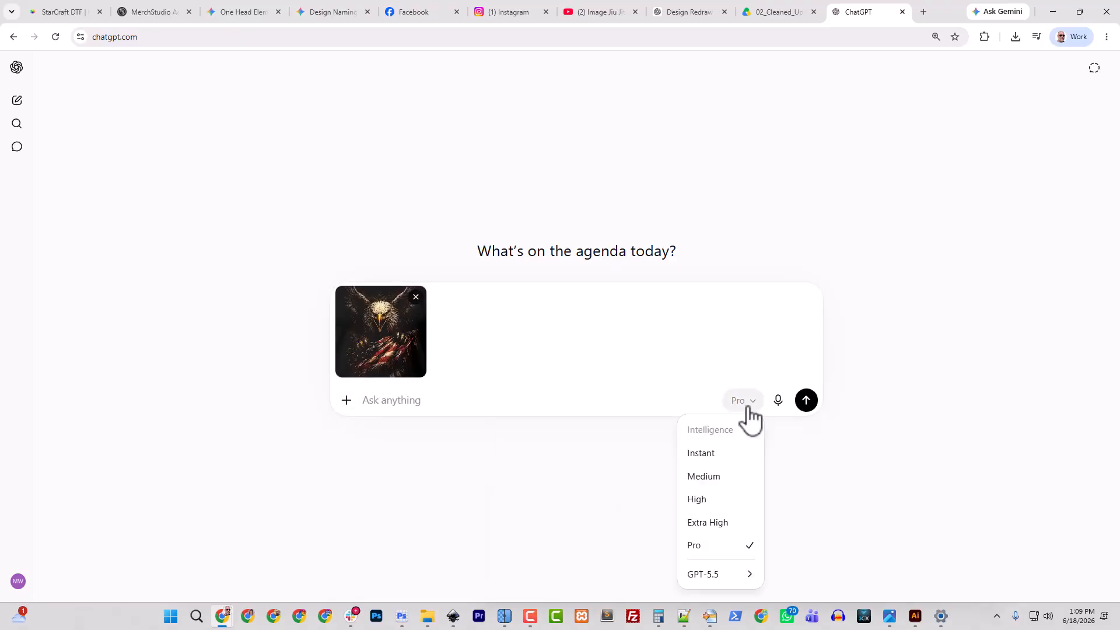
mouse_move(748, 578)
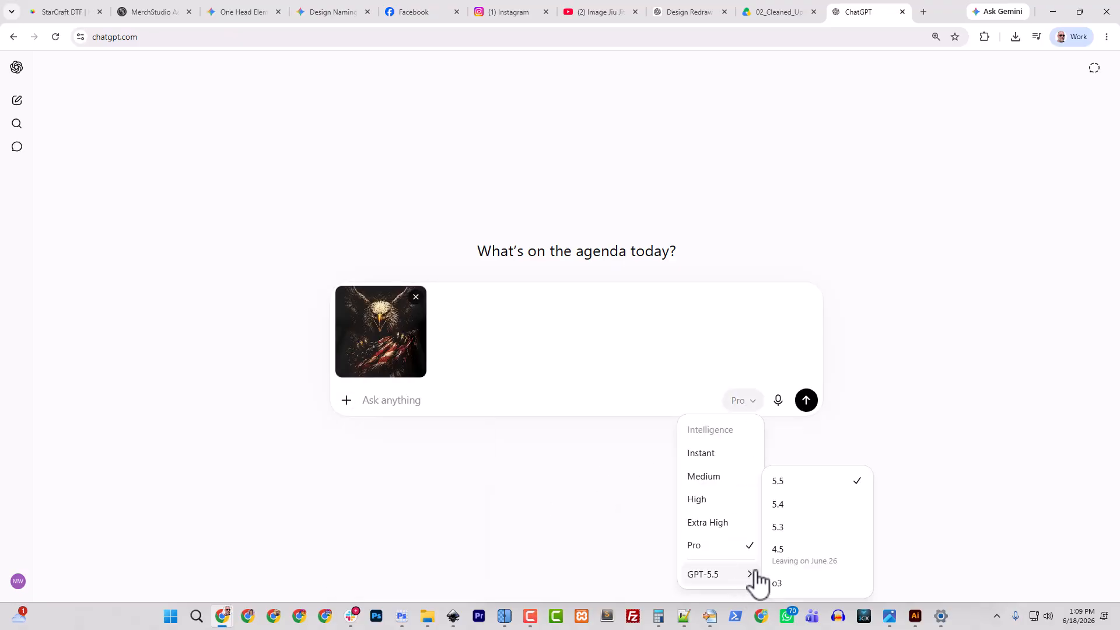
left_click(444, 398)
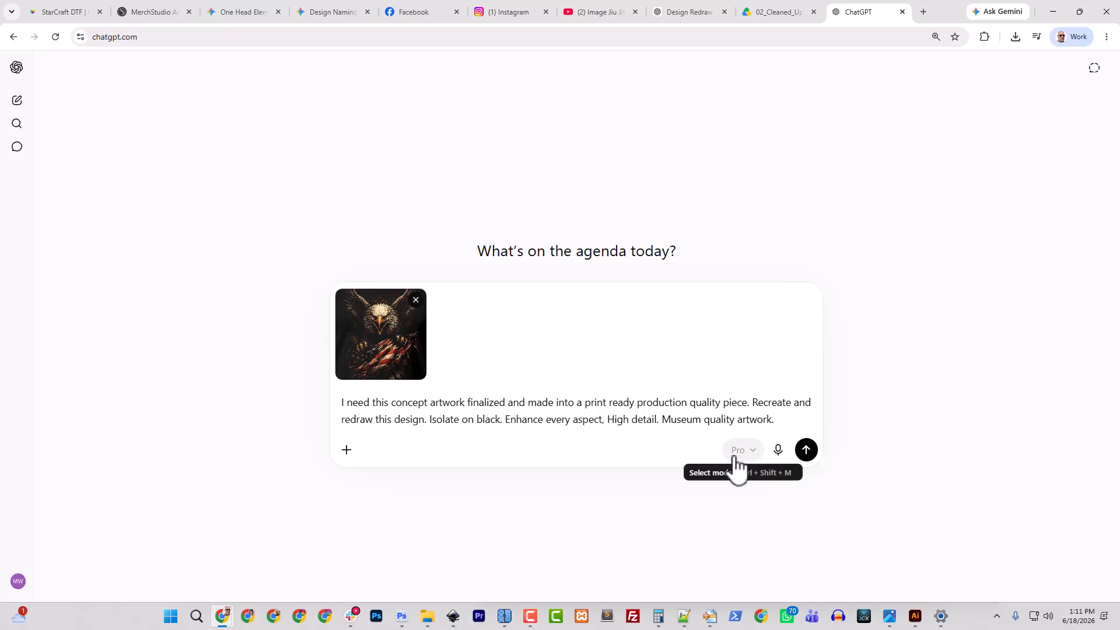
type(",")
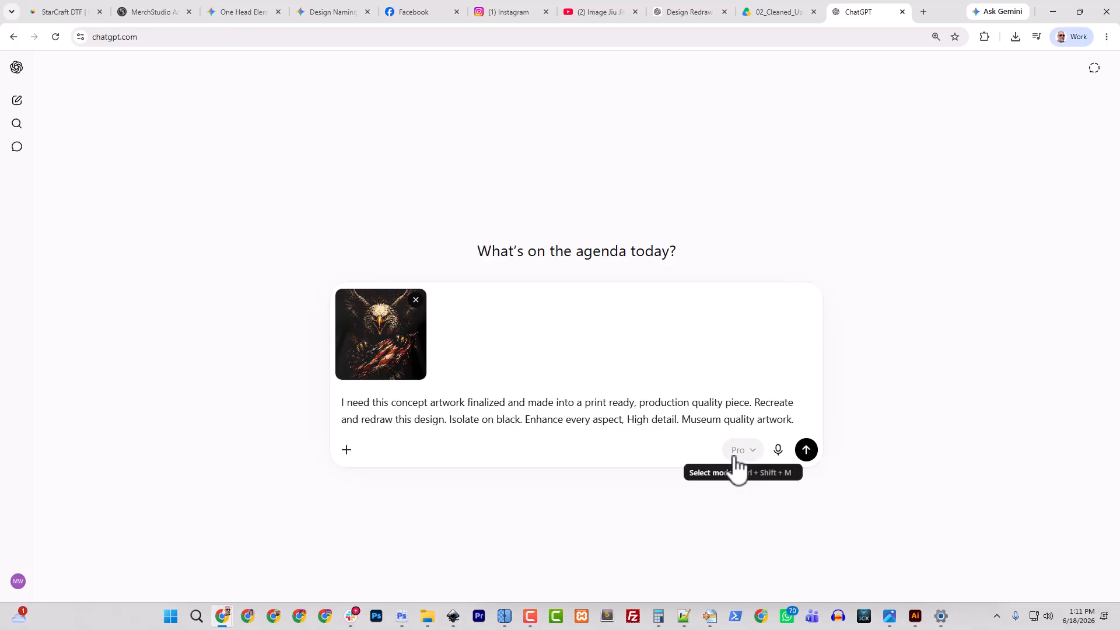
- Turn on image creation for the redraw prompt and send it with the eagle snip attached
left_click(346, 452)
left_click(415, 324)
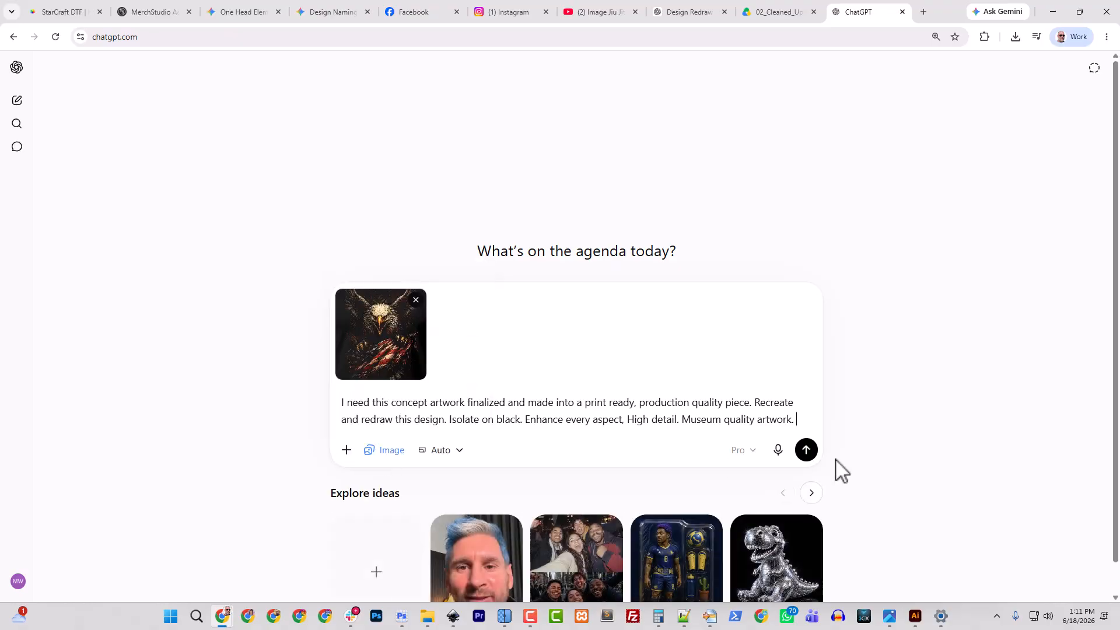
left_click(808, 451)
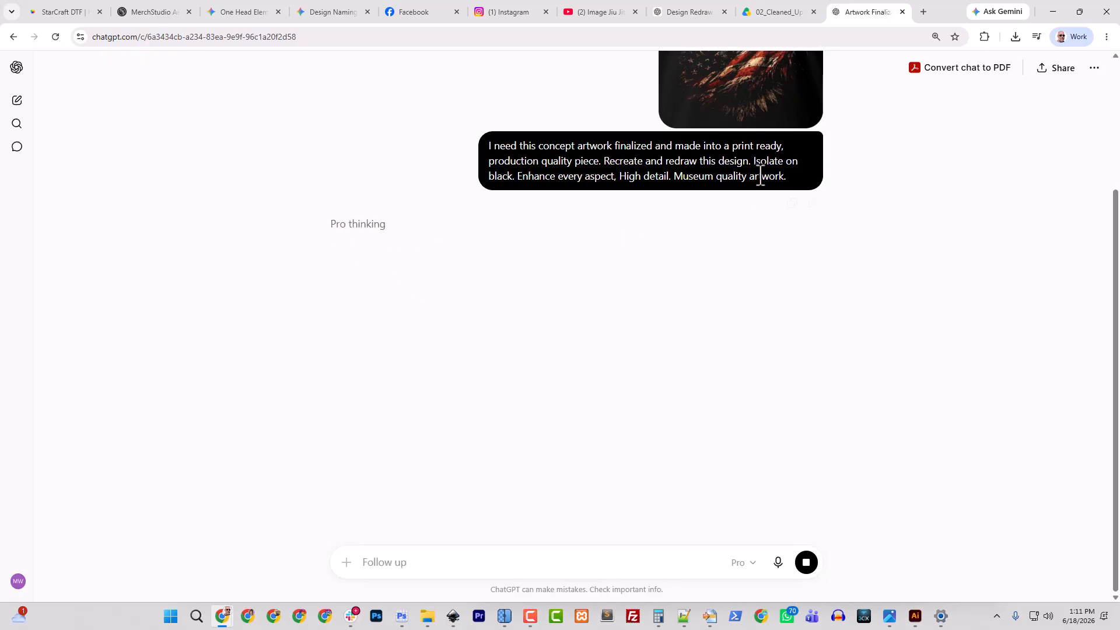
- Copy the sent redraw prompt and paste it into a new ChatGPT chat in another tab
mouse_move(794, 215)
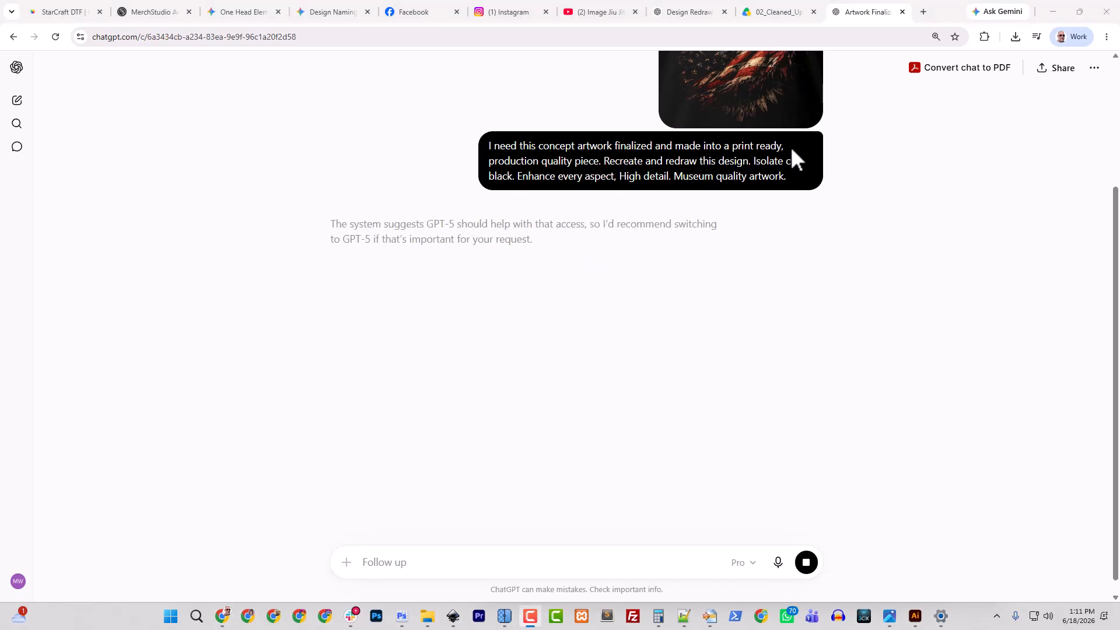
left_click(792, 203)
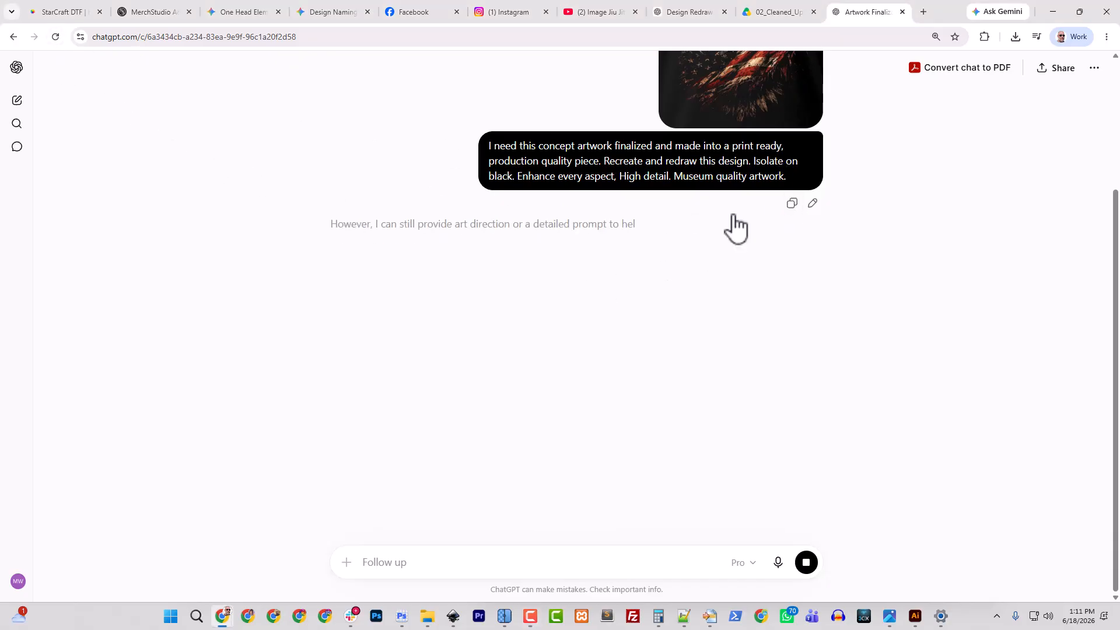
left_click(923, 11)
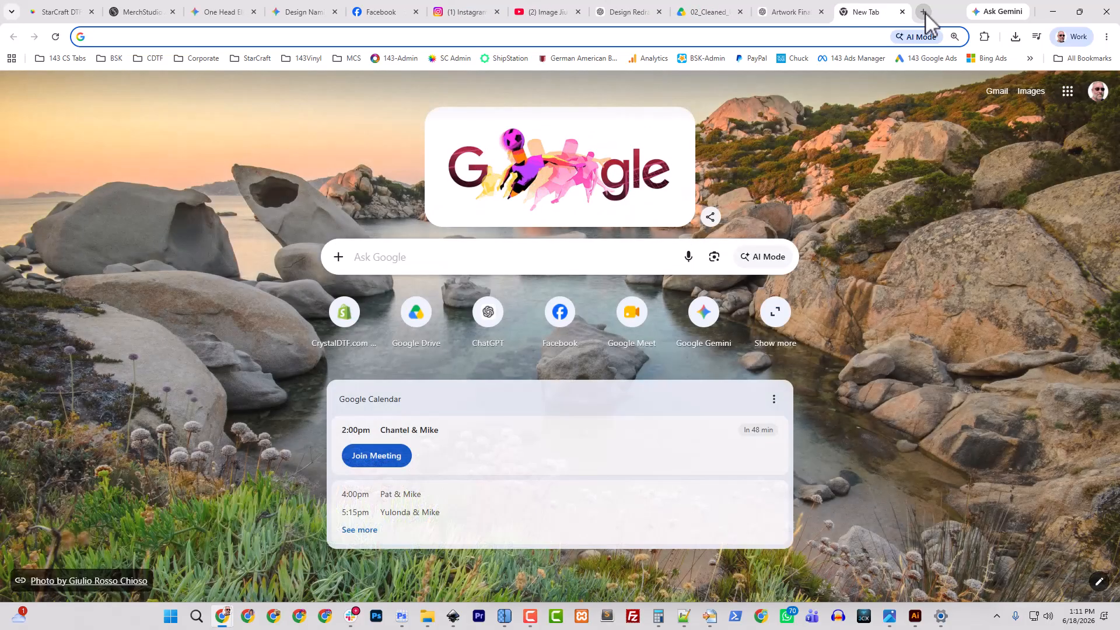
type("cha")
key("Return")
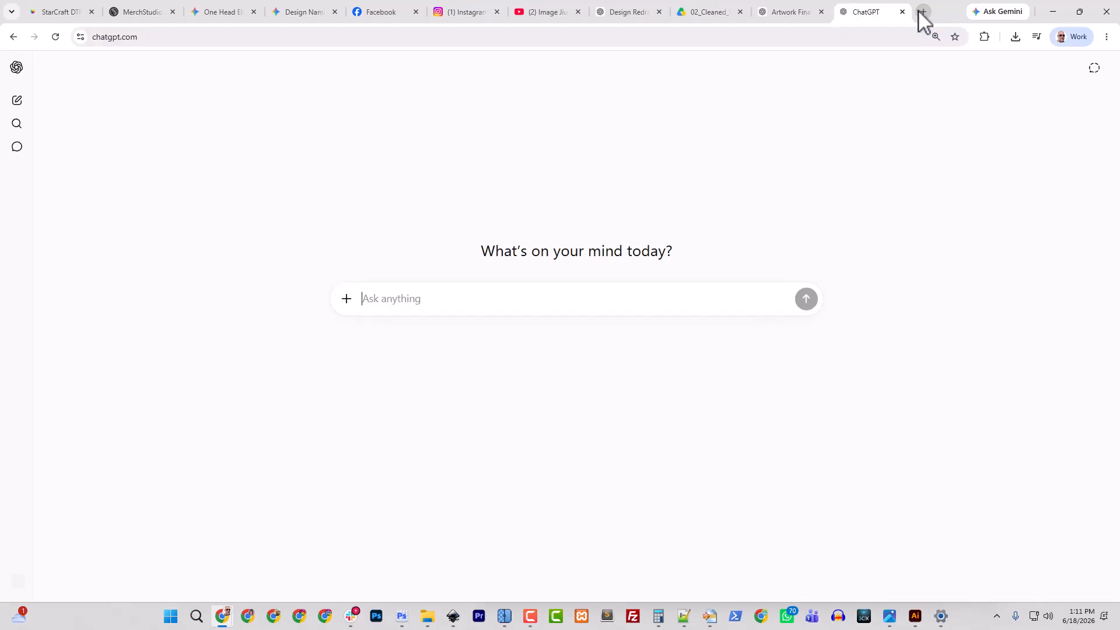
left_click(784, 13)
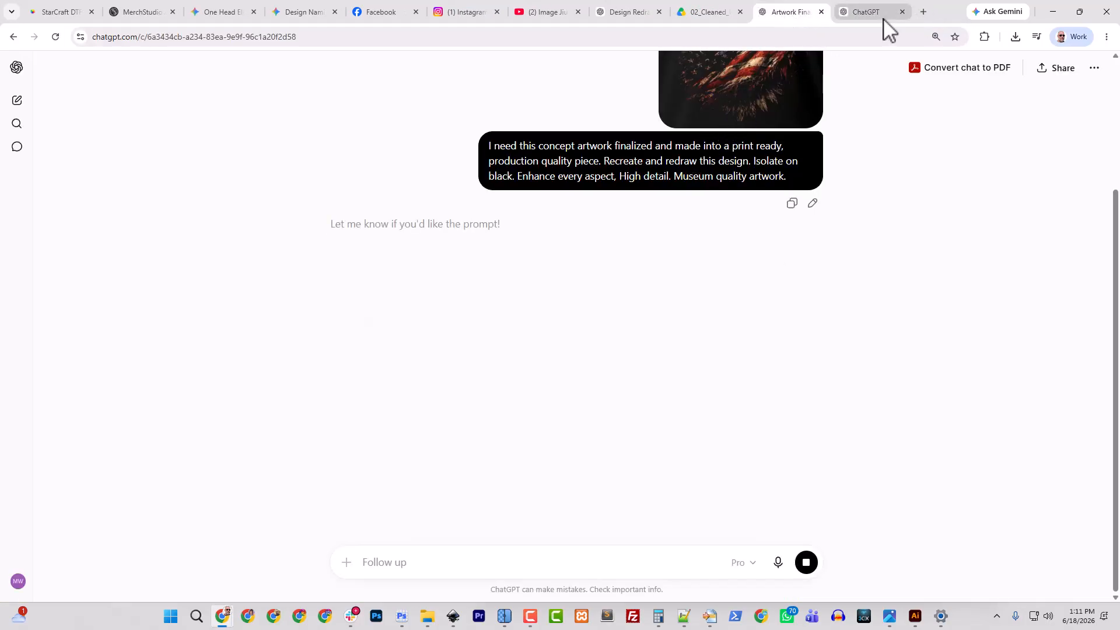
left_click(869, 12)
key("ctrl+v")
- Copy the eagle image from the first chat and attach it to the new chat's prompt
left_click(782, 11)
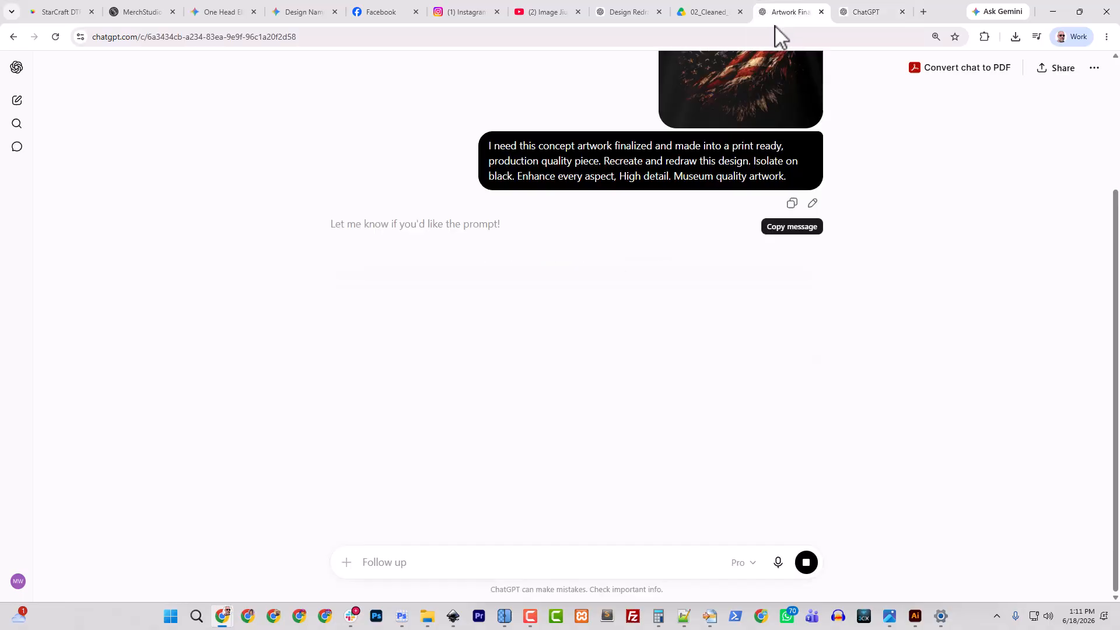
right_click(750, 98)
left_click(798, 146)
left_click(869, 13)
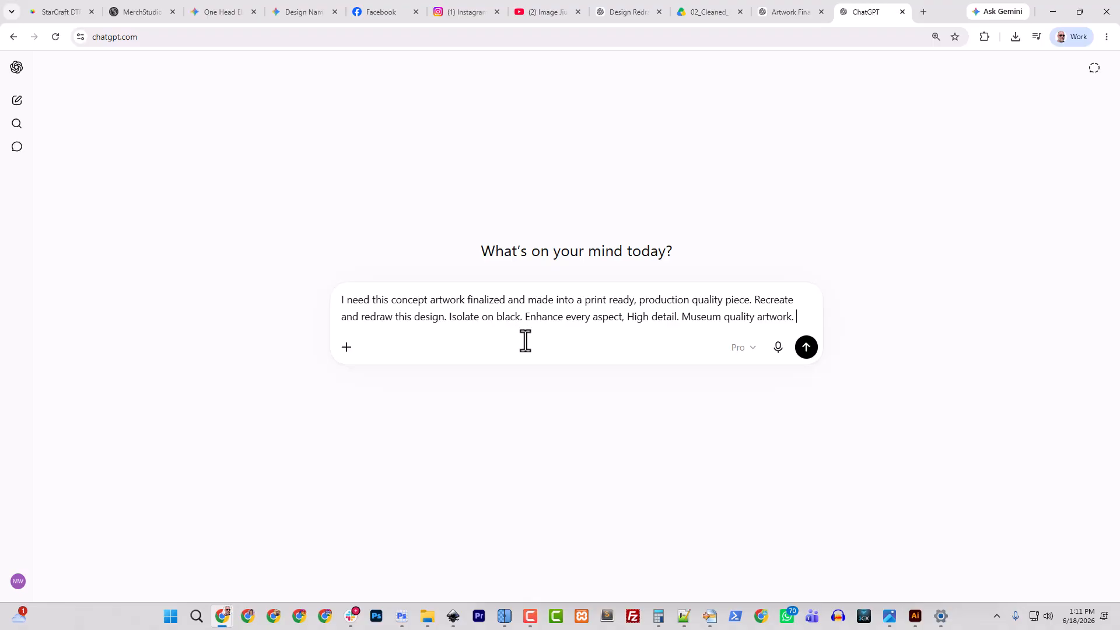
key("ctrl+v")
- Switch the new chat's model version to 5.4, keeping the Pro intelligence level
left_click(741, 451)
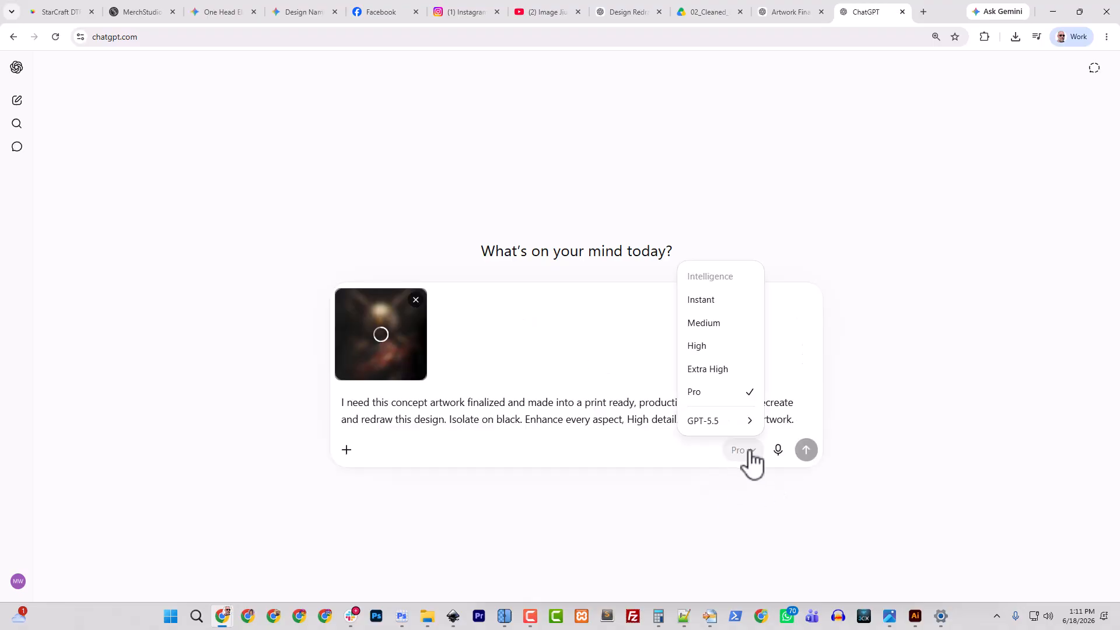
mouse_move(752, 424)
left_click(794, 448)
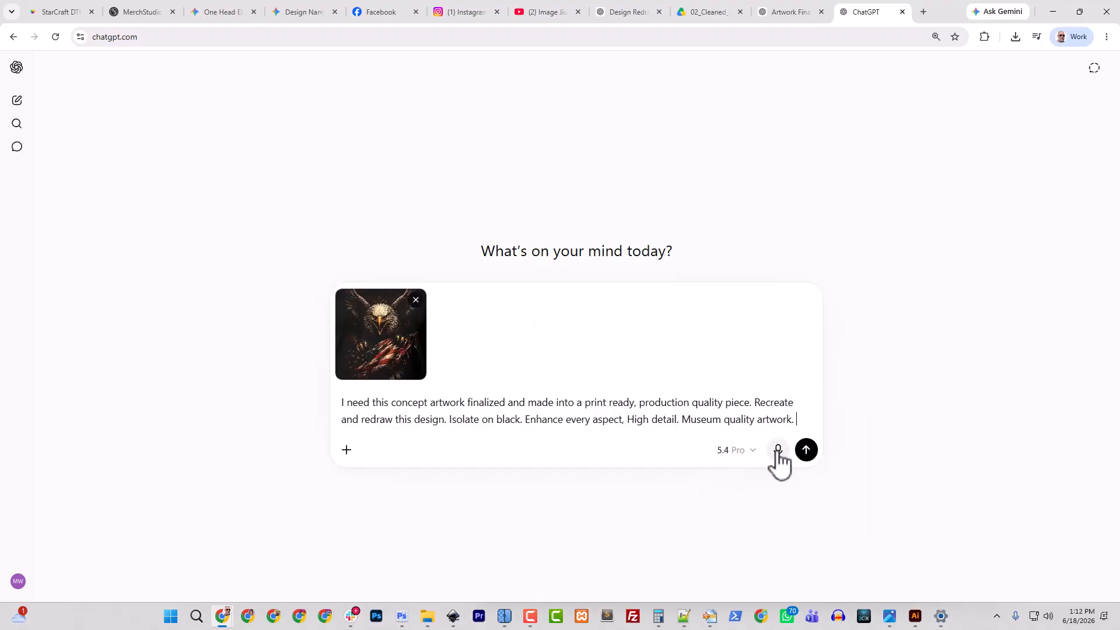
- Enable image creation in the new chat and submit the redraw request
left_click(347, 450)
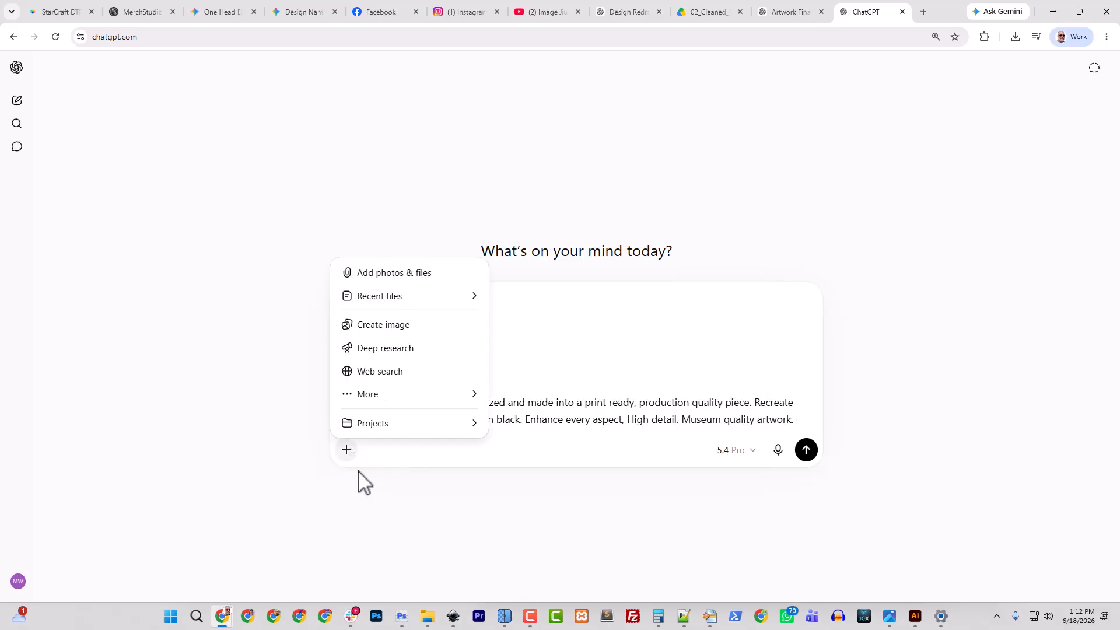
left_click(385, 326)
left_click(797, 453)
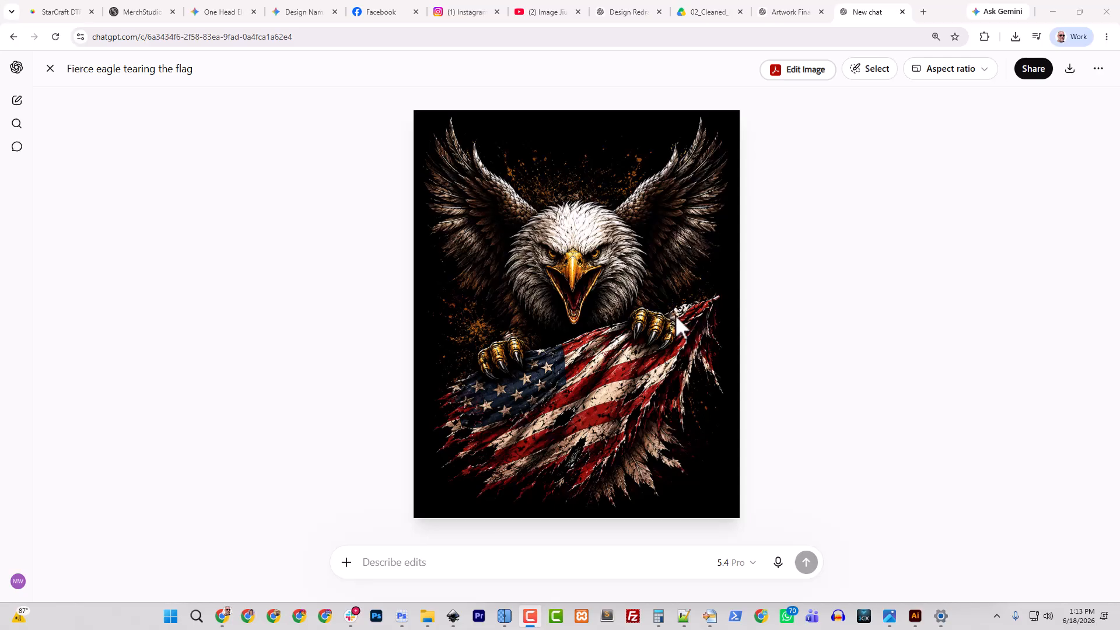
- Save the generated eagle and flag image as a PNG in the Downloads folder
right_click(631, 335)
left_click(669, 371)
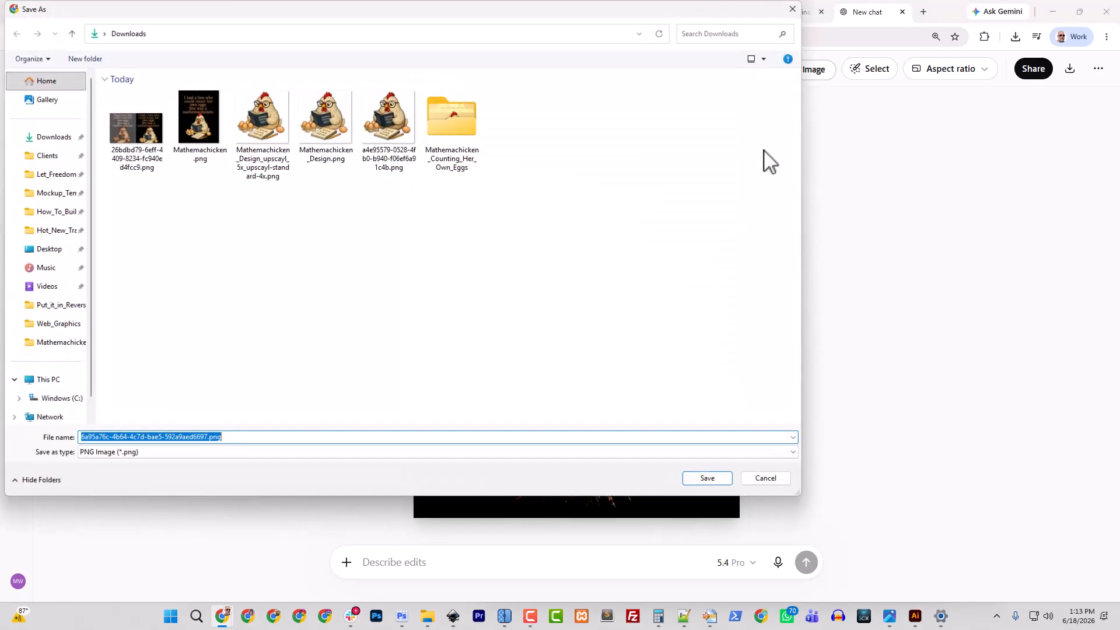
left_click(728, 481)
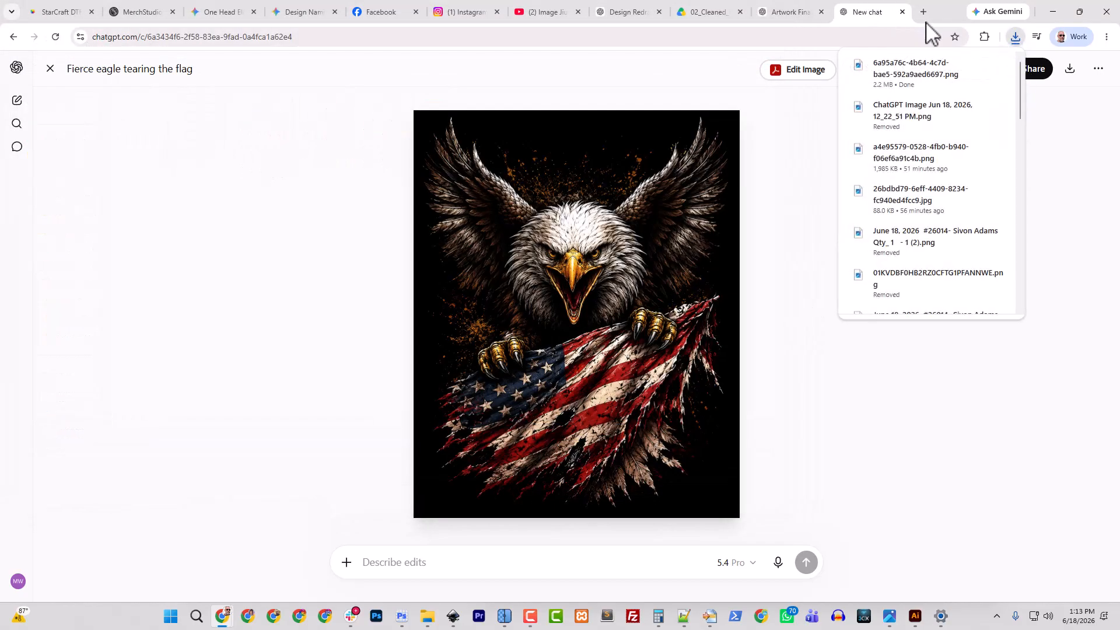
- Open Google Gemini in a new tab and upload the saved eagle PNG from Downloads to a new chat
left_click(924, 12)
type("gem")
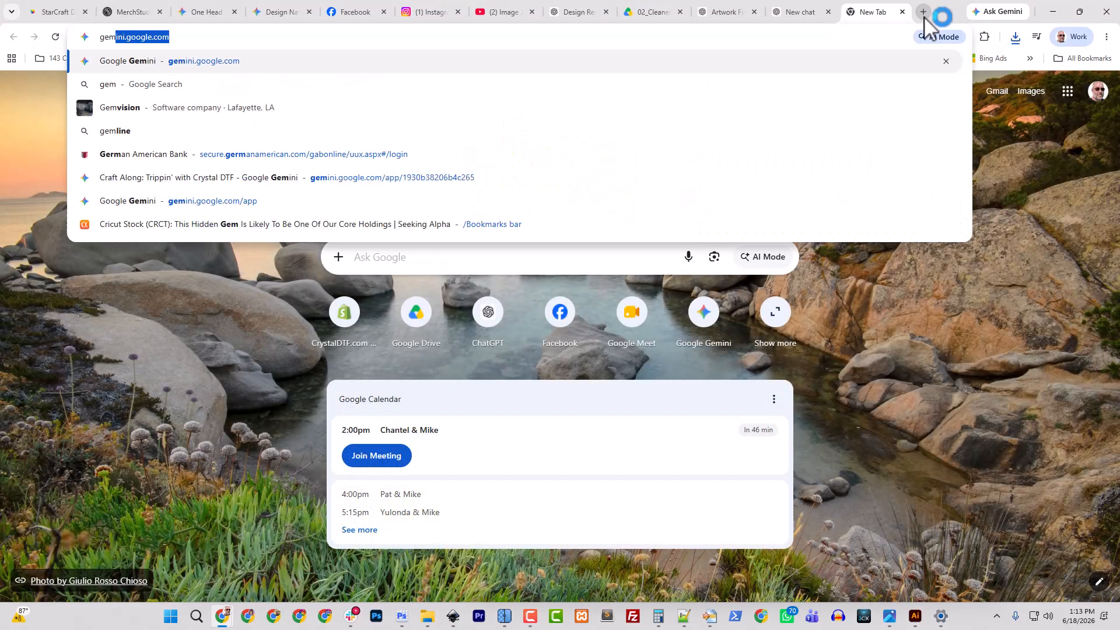
key("Return")
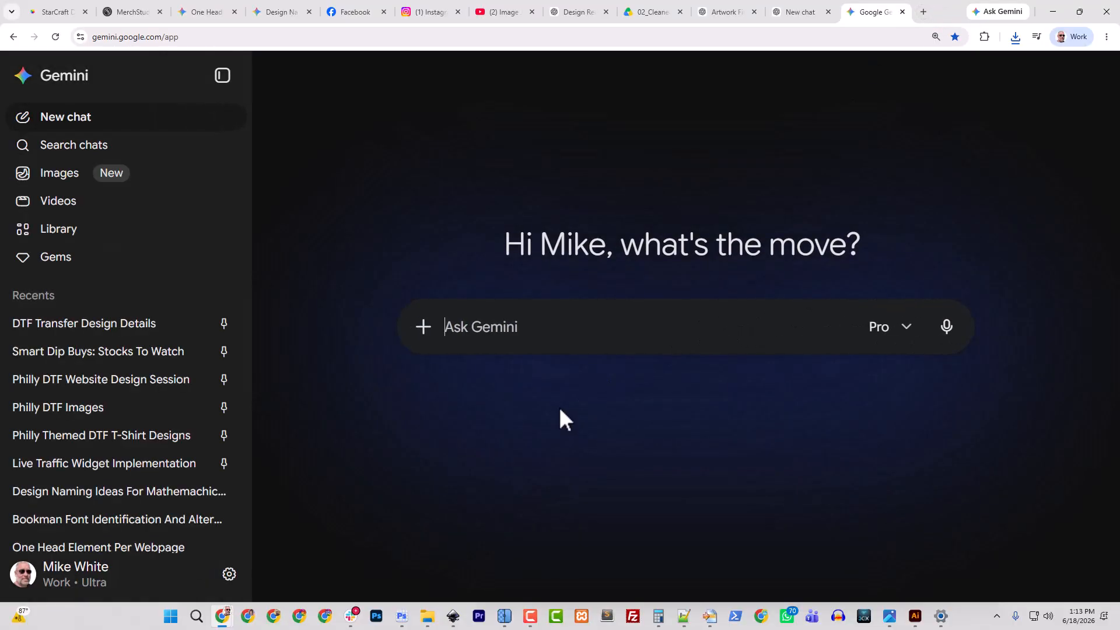
left_click(419, 339)
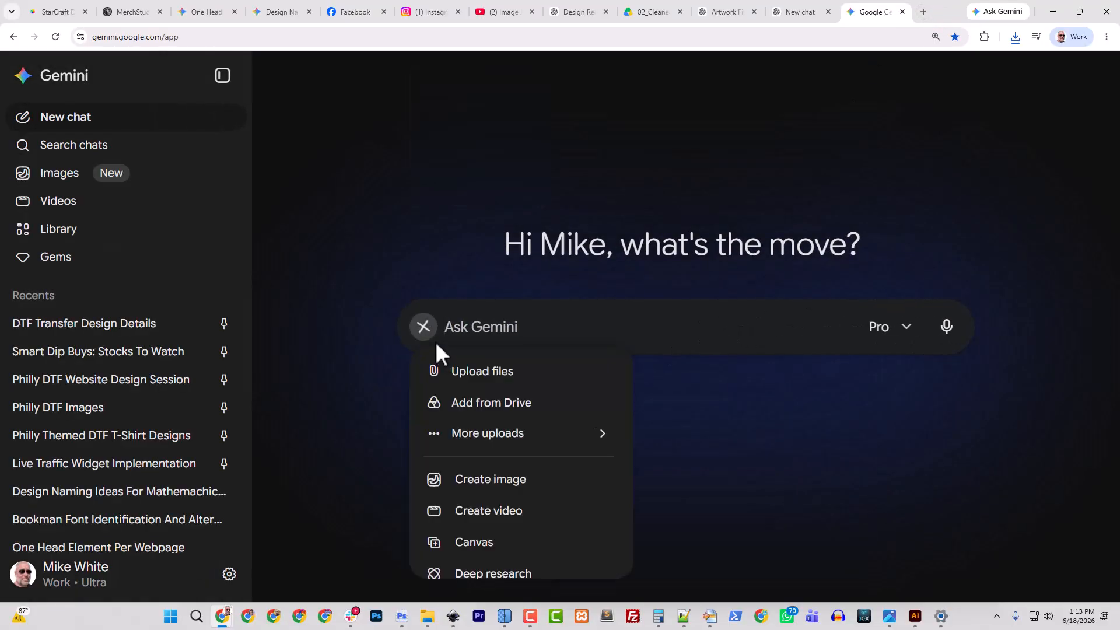
left_click(460, 372)
left_click(271, 122)
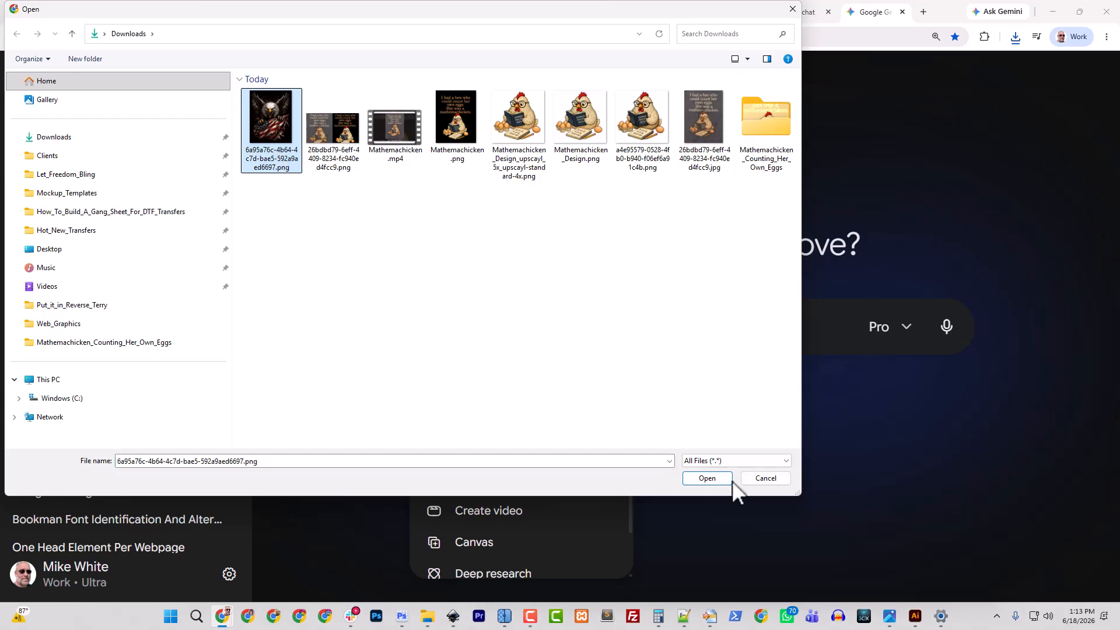
left_click(706, 478)
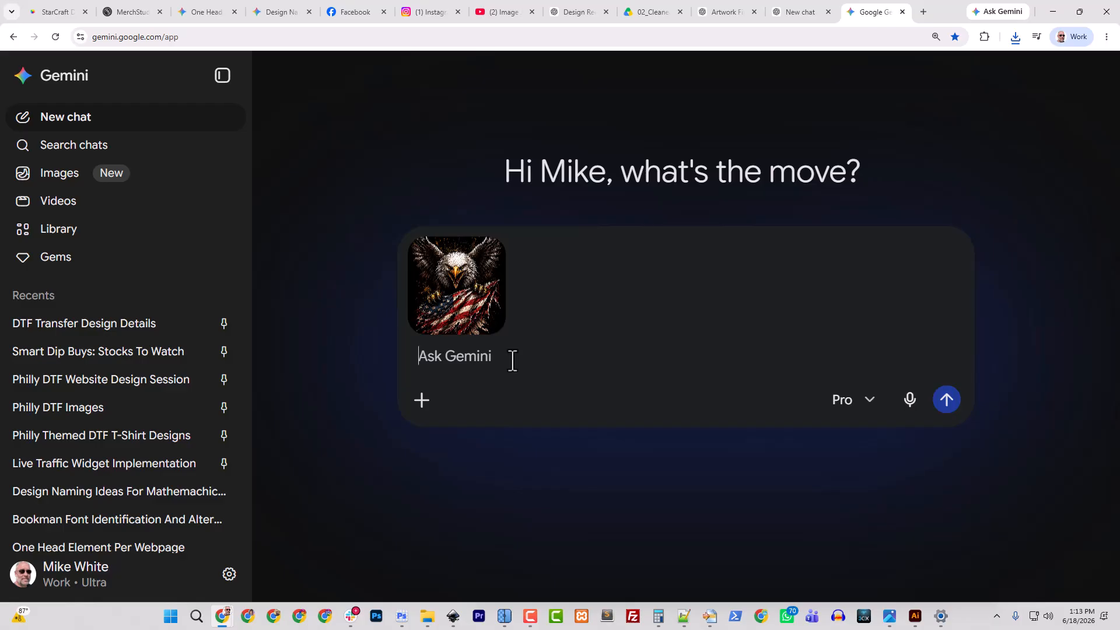
- Paste the redraw prompt from the earlier ChatGPT chat into Gemini, adding a focus on realistic flag draping, claw interaction and keeping the appeal
left_click(800, 12)
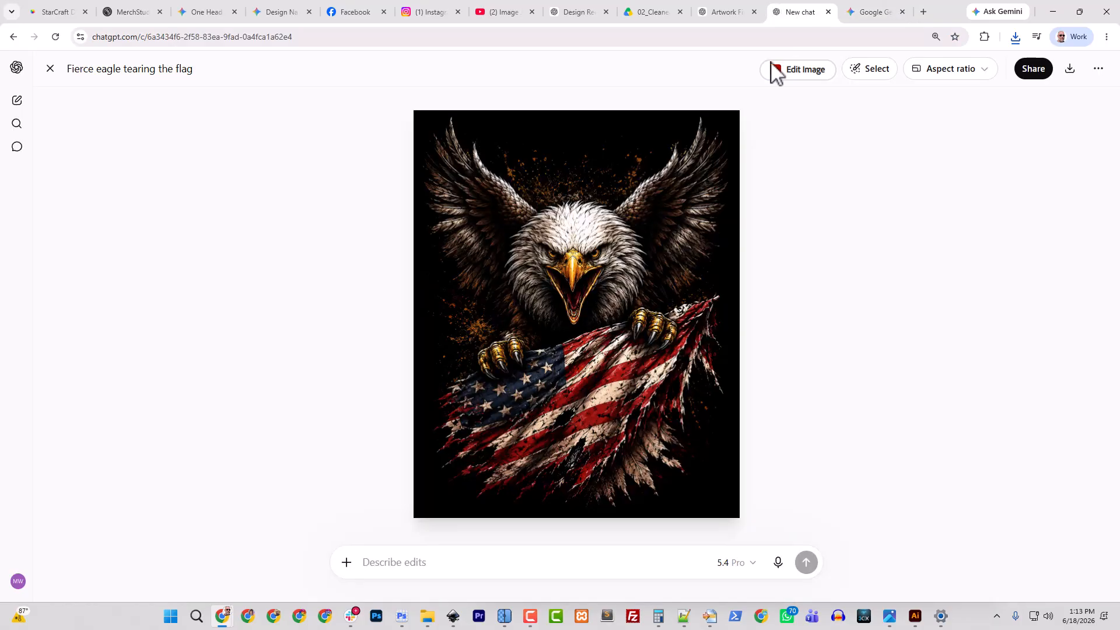
left_click(726, 10)
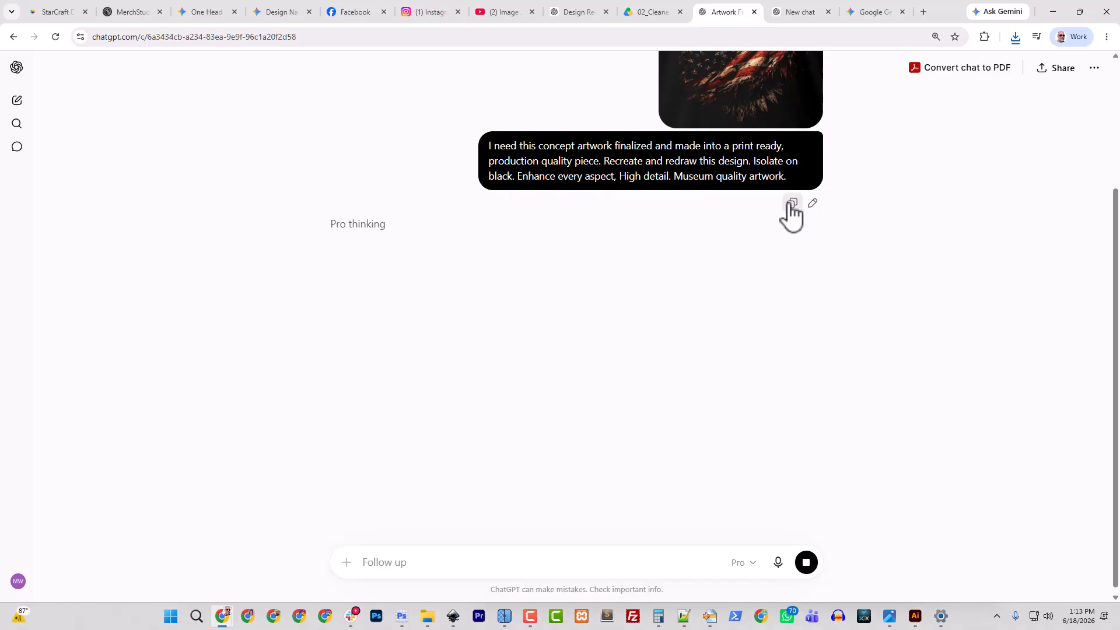
left_click(869, 12)
key("ctrl+v")
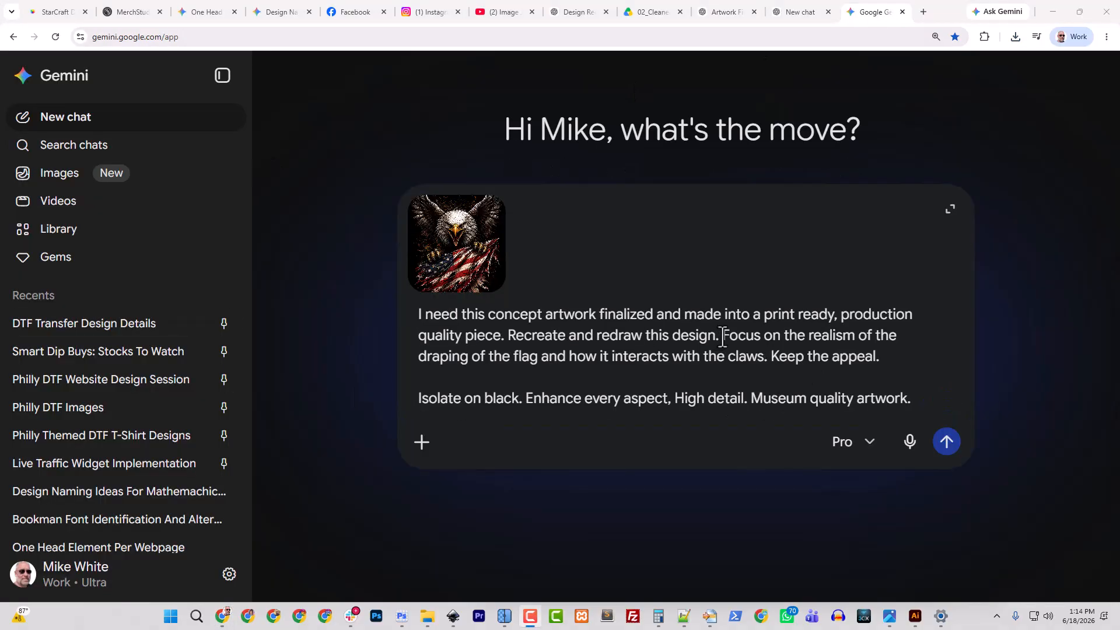
left_click_drag(723, 338, 908, 353)
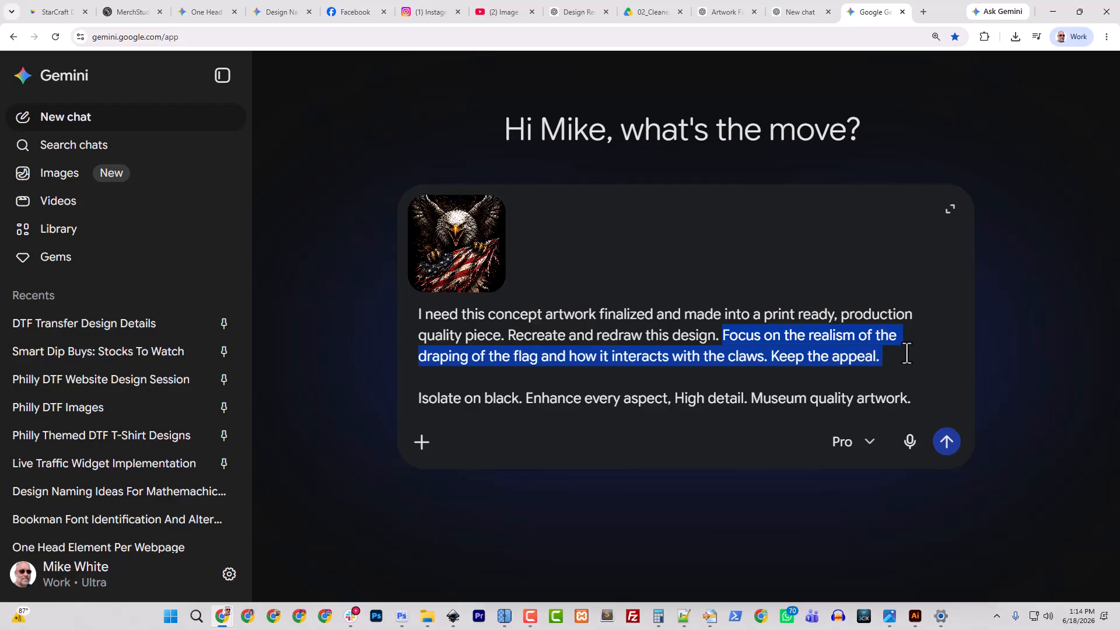
- Turn on image creation for the Gemini chat and submit the eagle redraw prompt
left_click(426, 450)
left_click(501, 321)
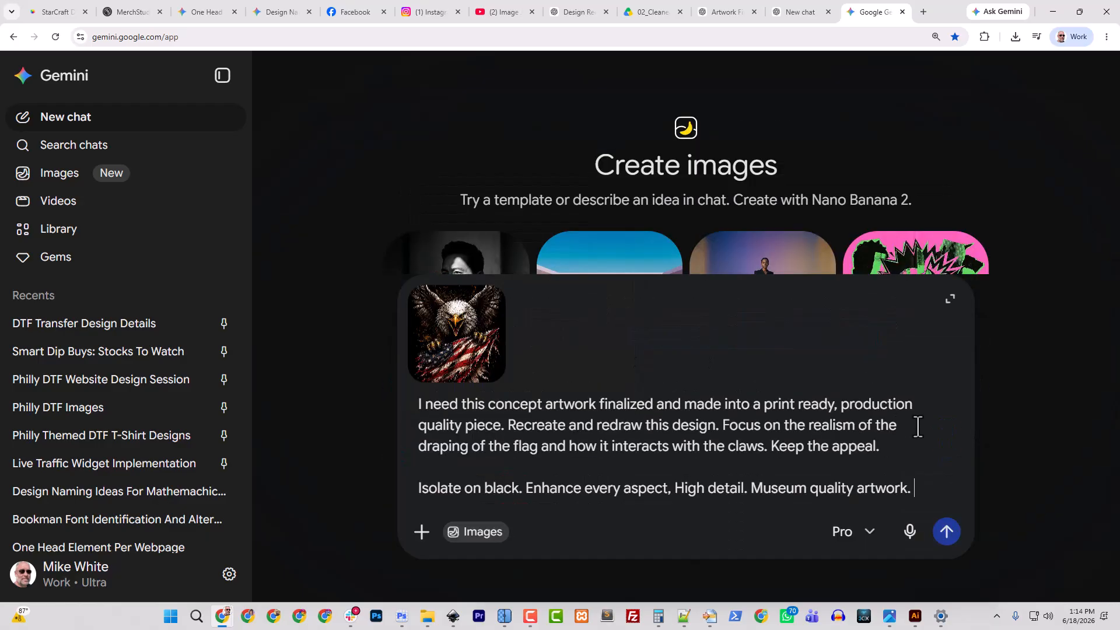
left_click(947, 533)
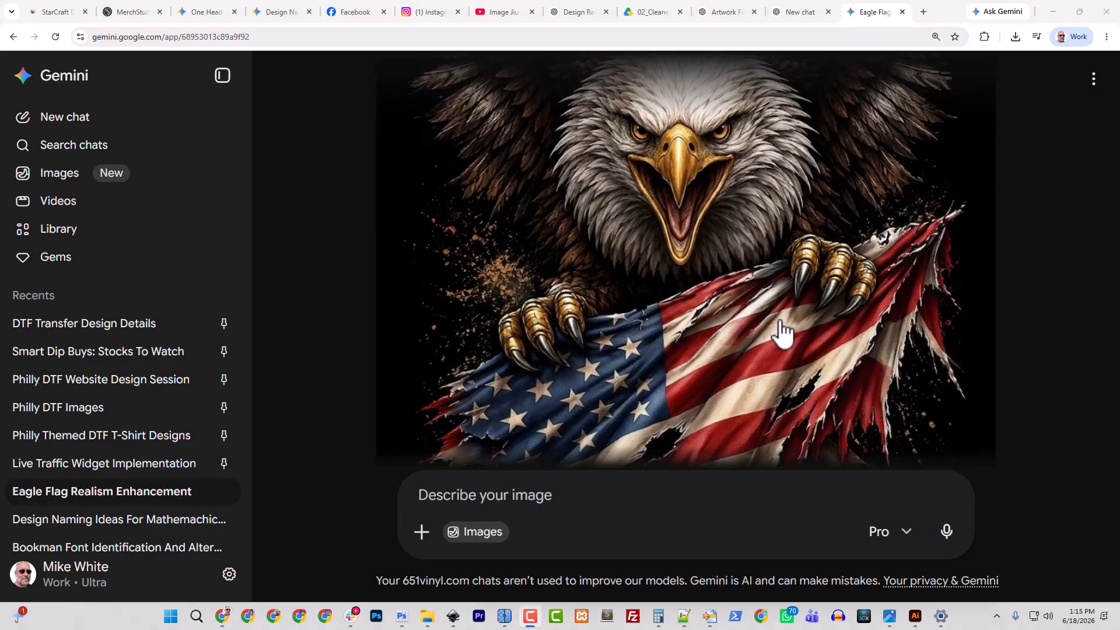
- Open Gemini's generated eagle image in the large view and download it at full size
left_click(807, 317)
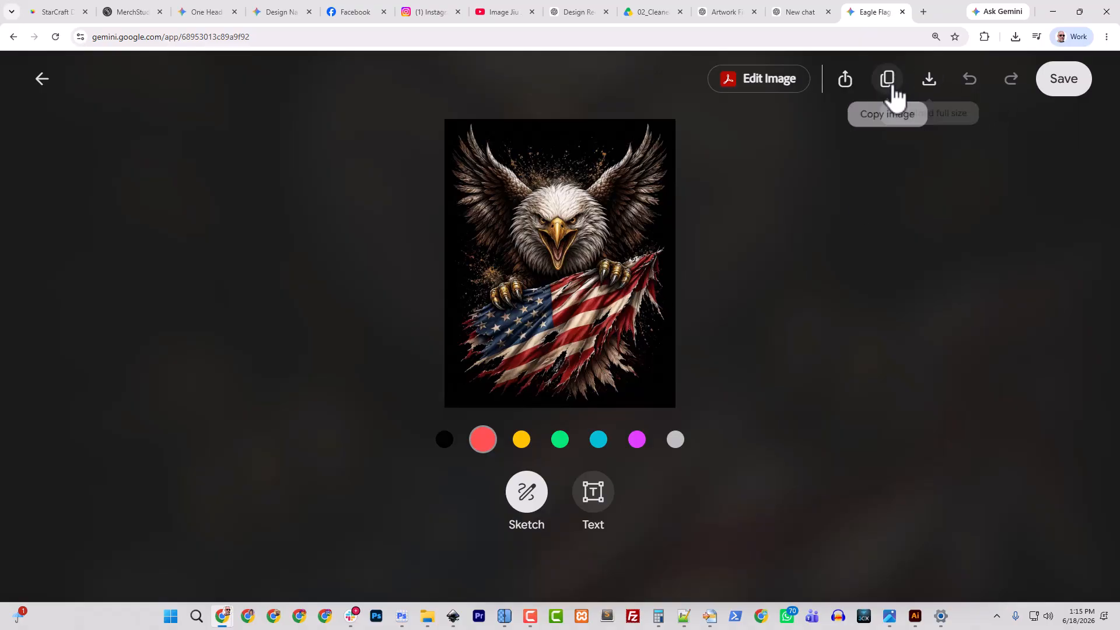
left_click(930, 82)
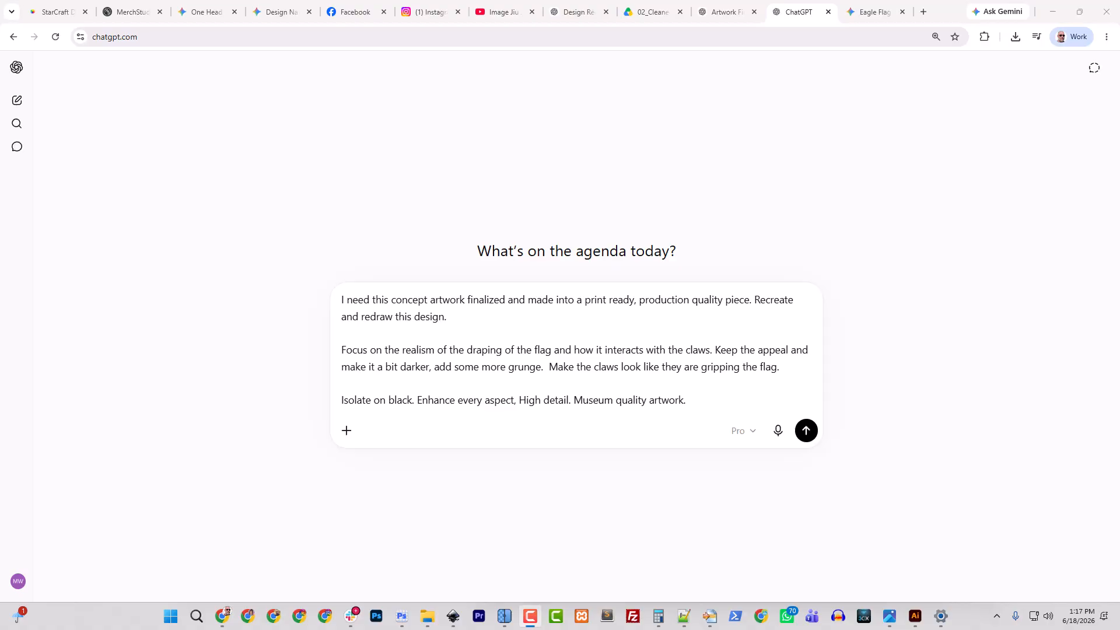
- Attach the Gemini-generated eagle JPG from Downloads to the ChatGPT prompt asking for a darker, grungier redraw with gripping claws
left_click(346, 431)
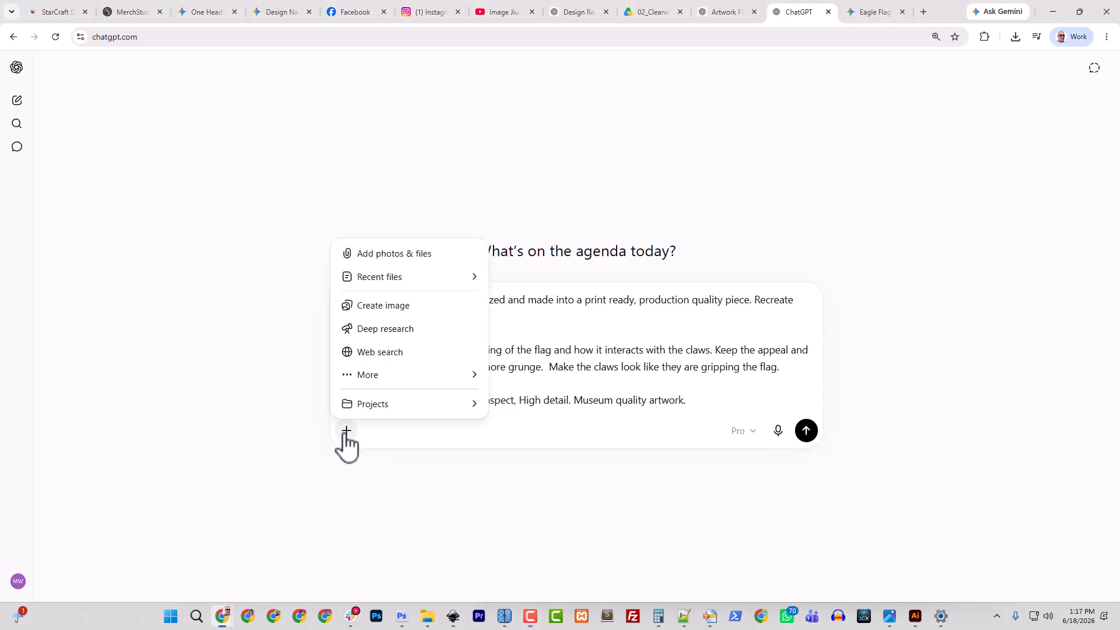
left_click(394, 255)
left_click(285, 157)
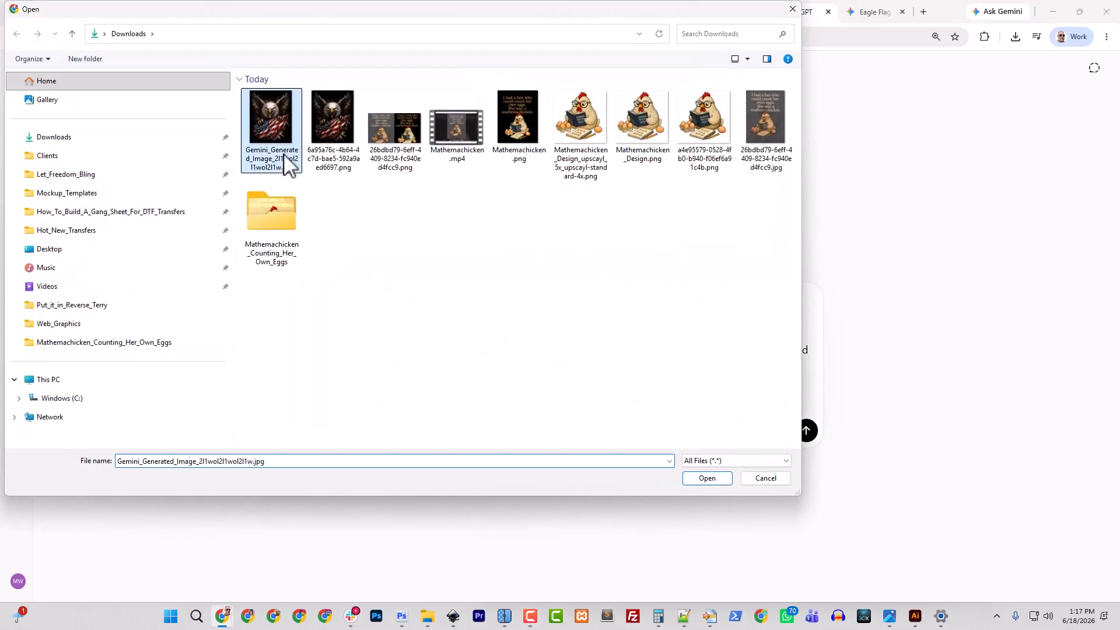
left_click(706, 478)
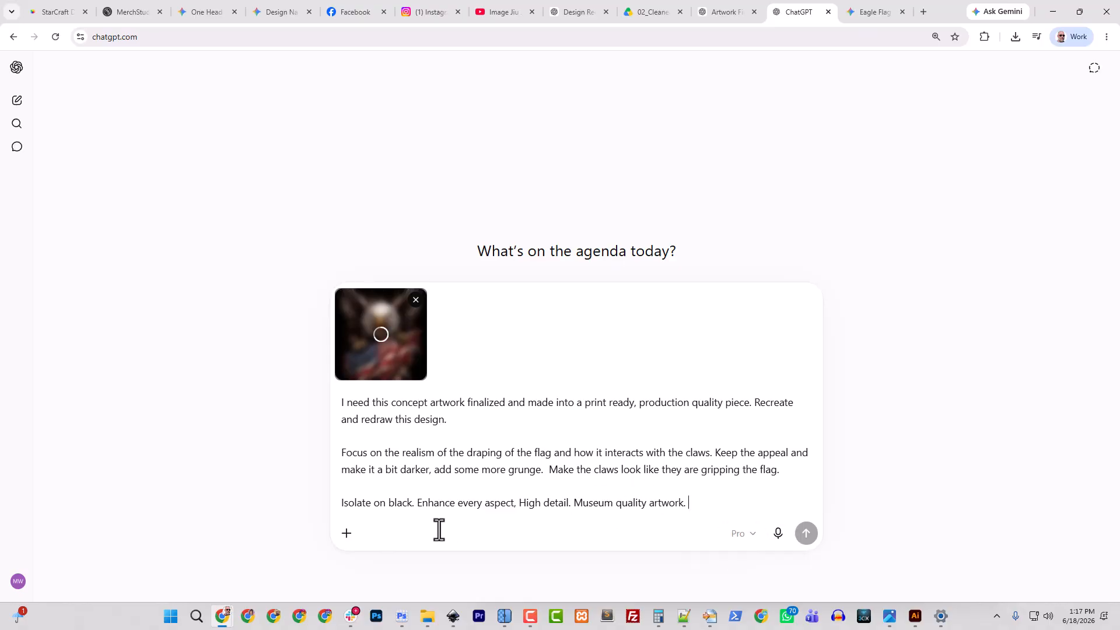
- Enable image creation for the ChatGPT prompt with the attached Gemini eagle and submit it
left_click(347, 532)
mouse_move(380, 513)
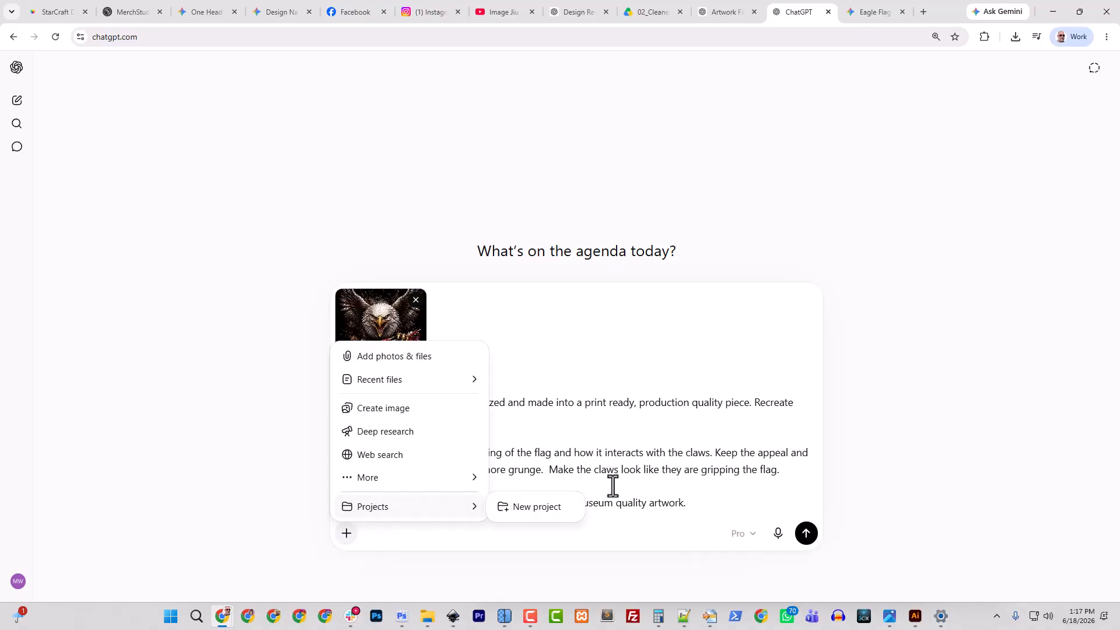
left_click(379, 408)
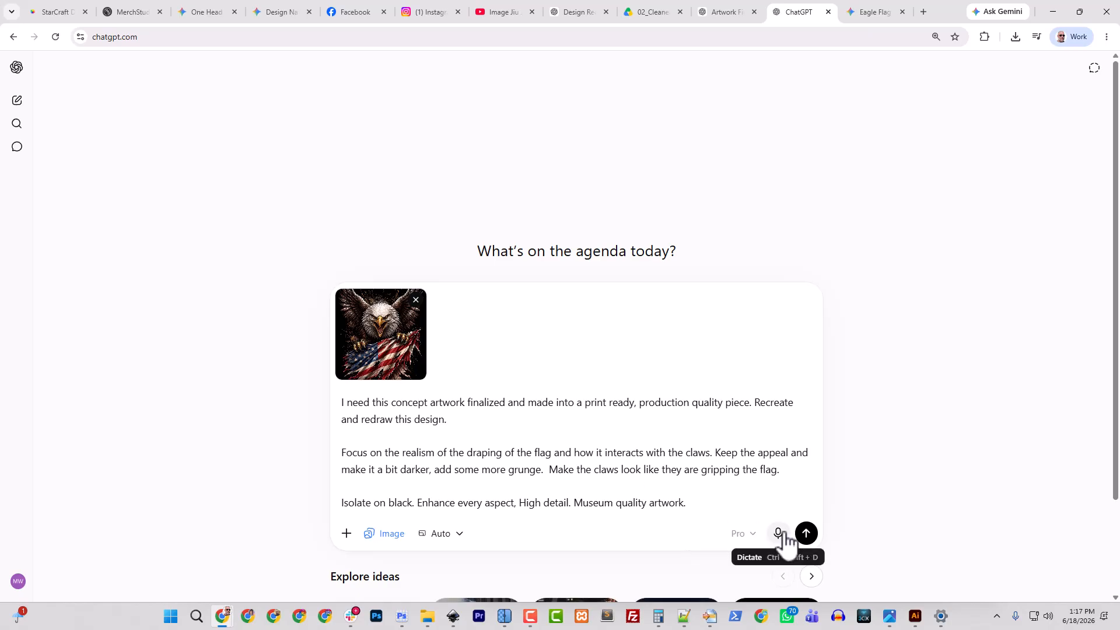
left_click(806, 534)
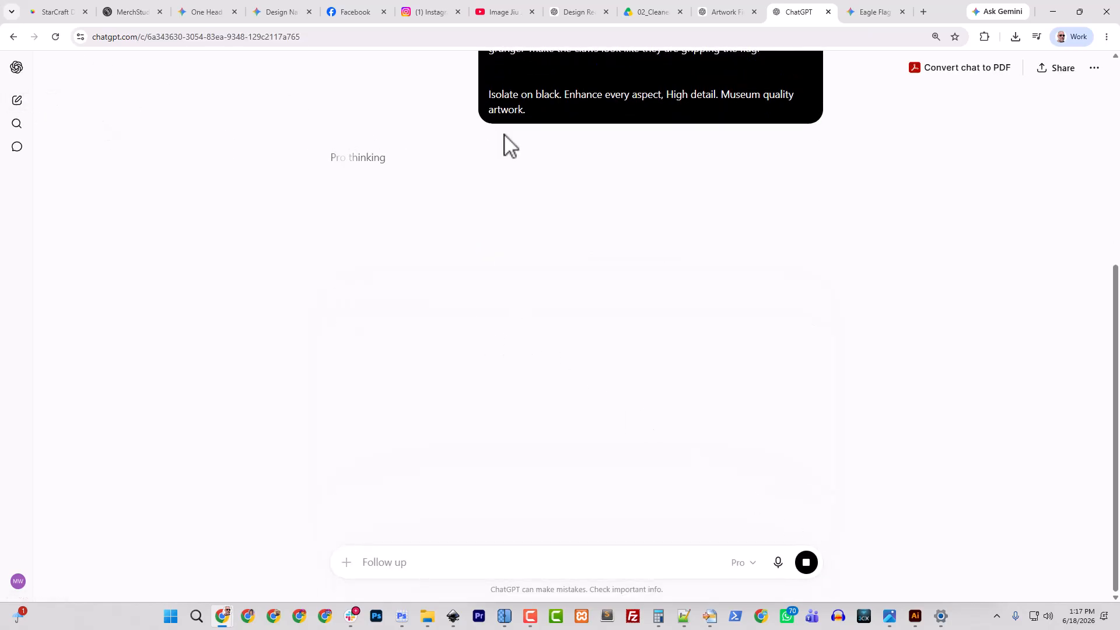
- Copy the submitted prompt and start a new chat with the model version set to 5.4 at Pro intelligence
left_click(793, 257)
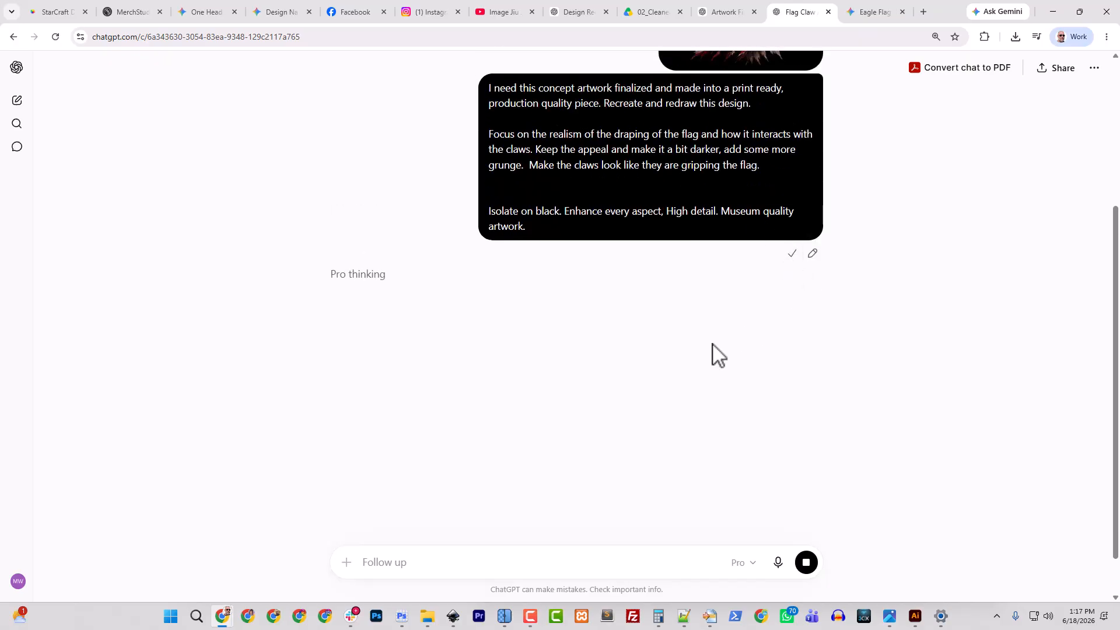
left_click(17, 101)
left_click(739, 308)
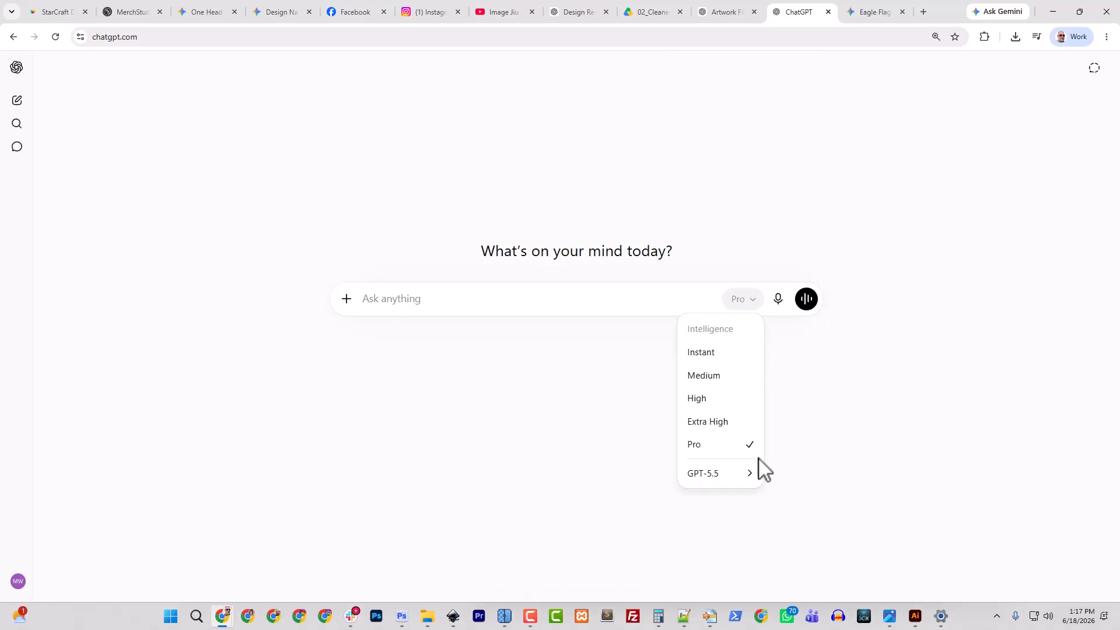
mouse_move(744, 473)
left_click(783, 497)
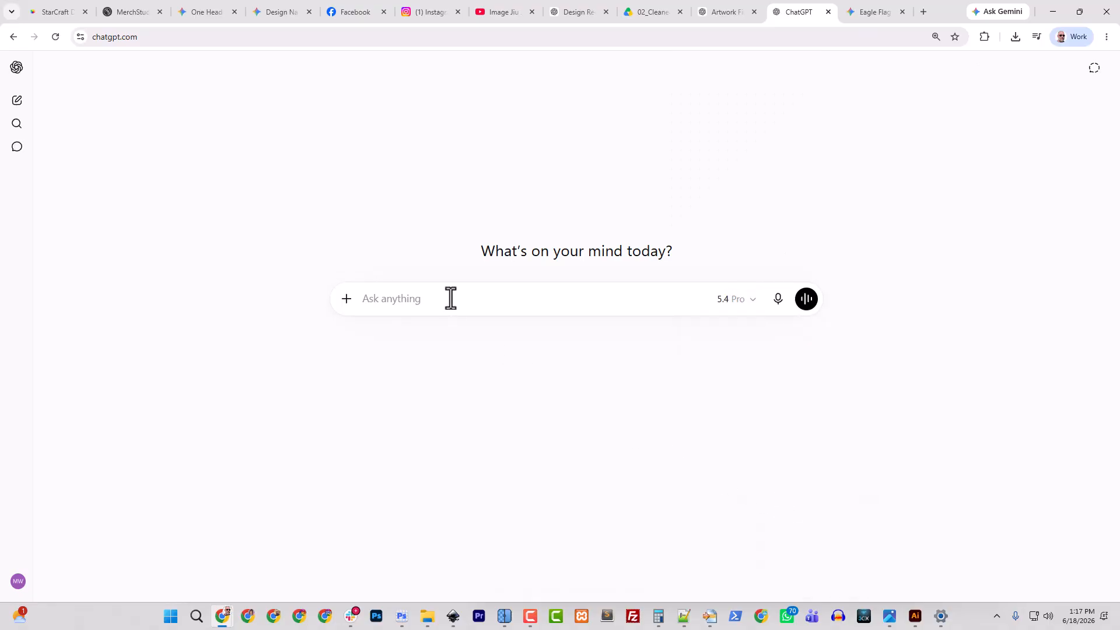
- Paste the darker, grungier redraw prompt into the new 5.4 Pro chat and enable image creation
key("ctrl+v")
left_click(346, 397)
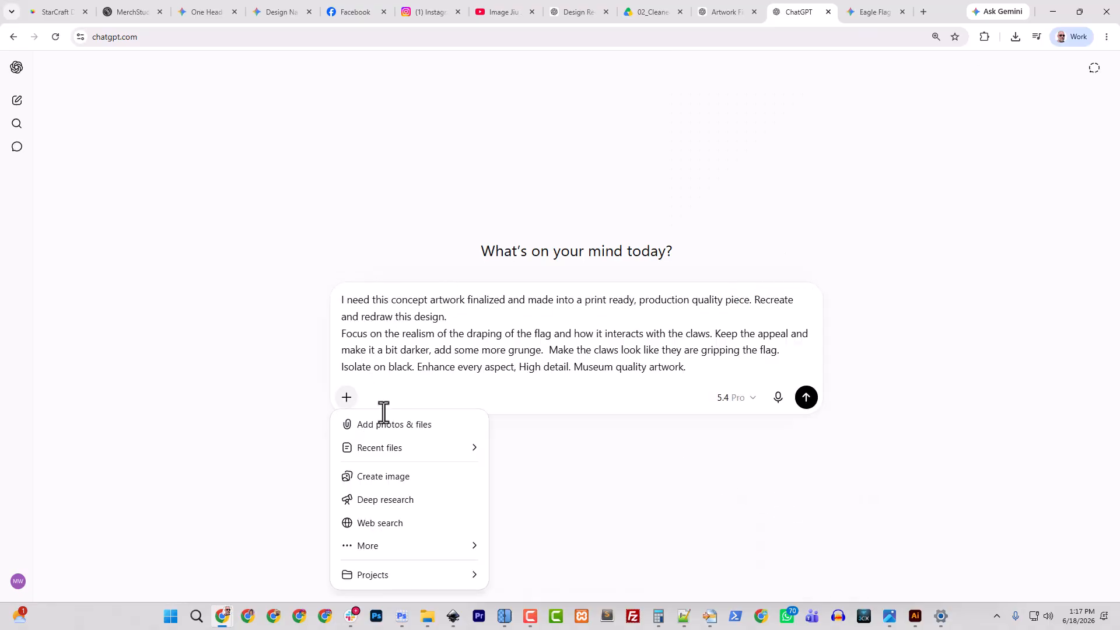
mouse_move(408, 450)
left_click(409, 476)
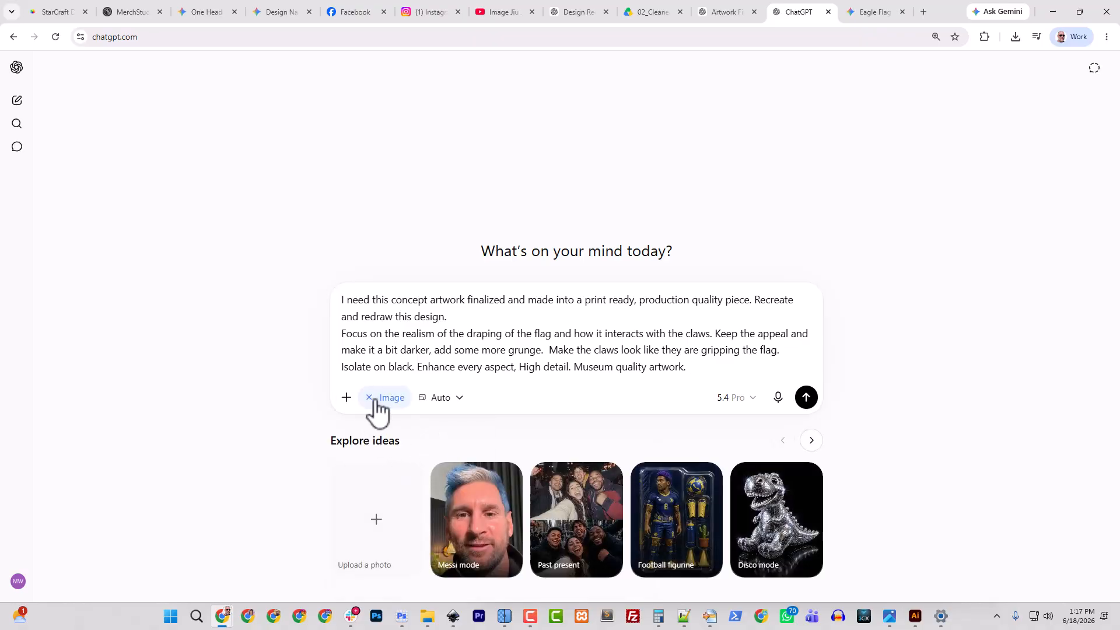
- Attach the Gemini-generated eagle JPG from Downloads to the 5.4 Pro chat and submit the request
left_click(347, 398)
left_click(392, 426)
left_click(294, 166)
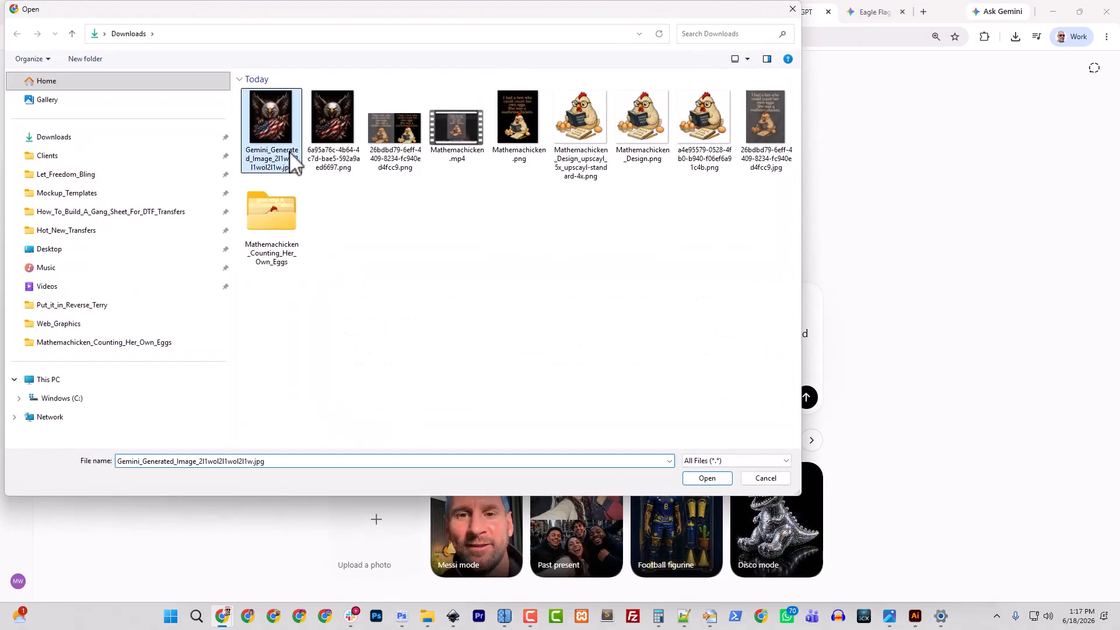
left_click(707, 478)
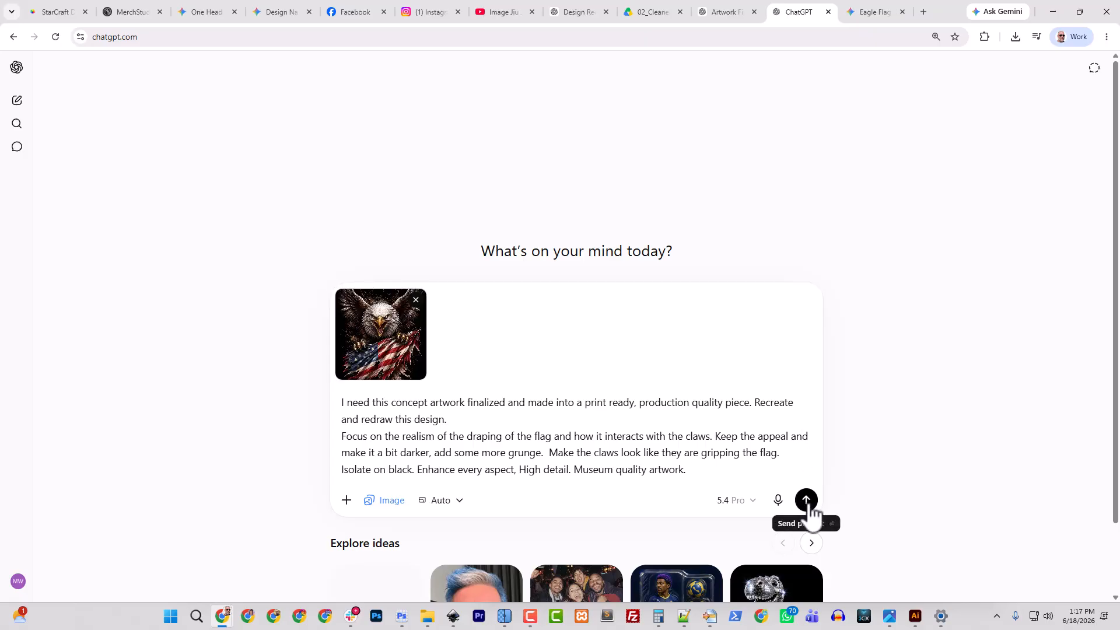
left_click(809, 502)
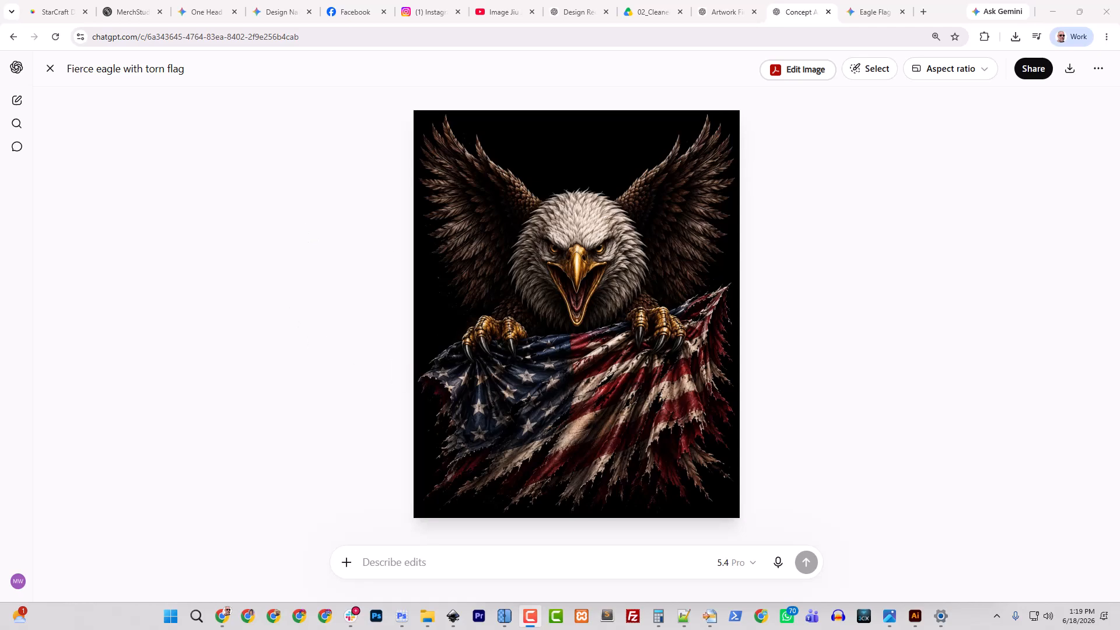
left_click(505, 617)
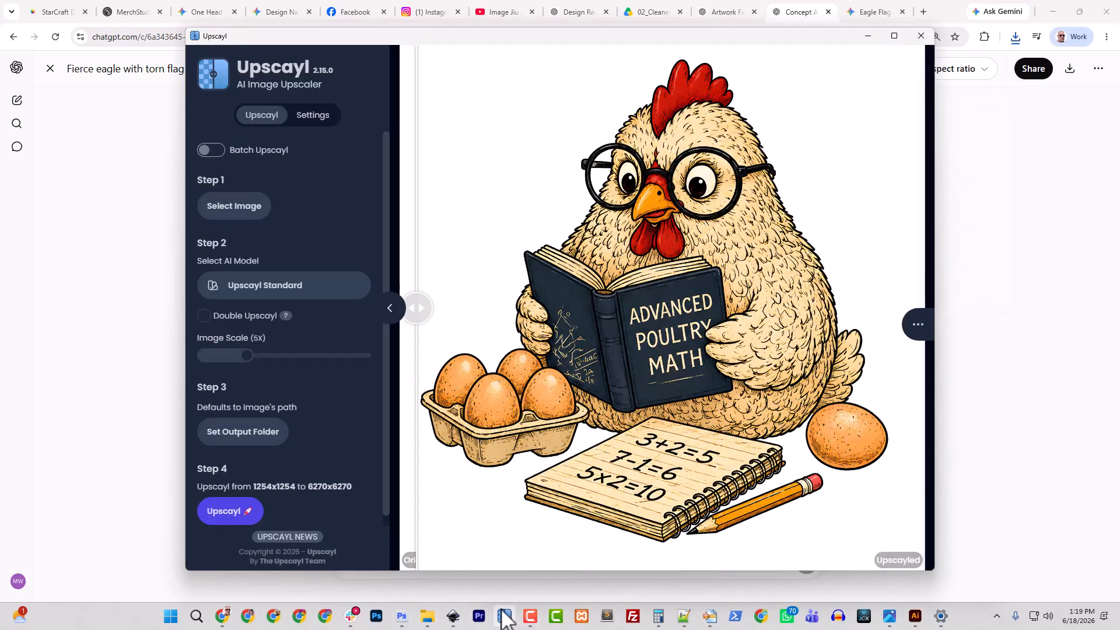
left_click(234, 204)
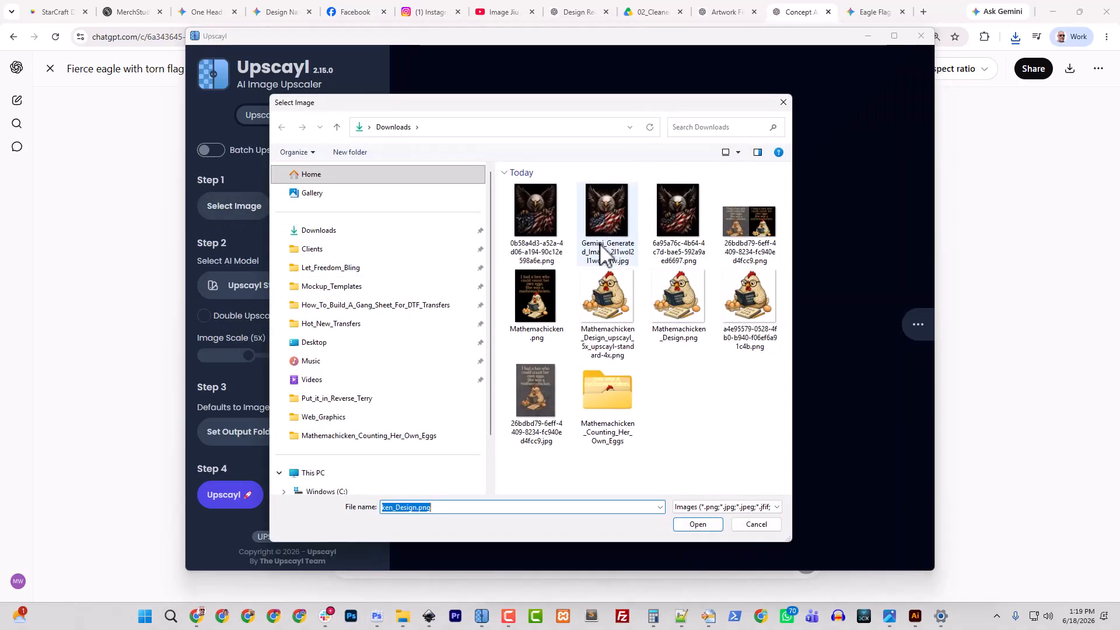
left_click(535, 219)
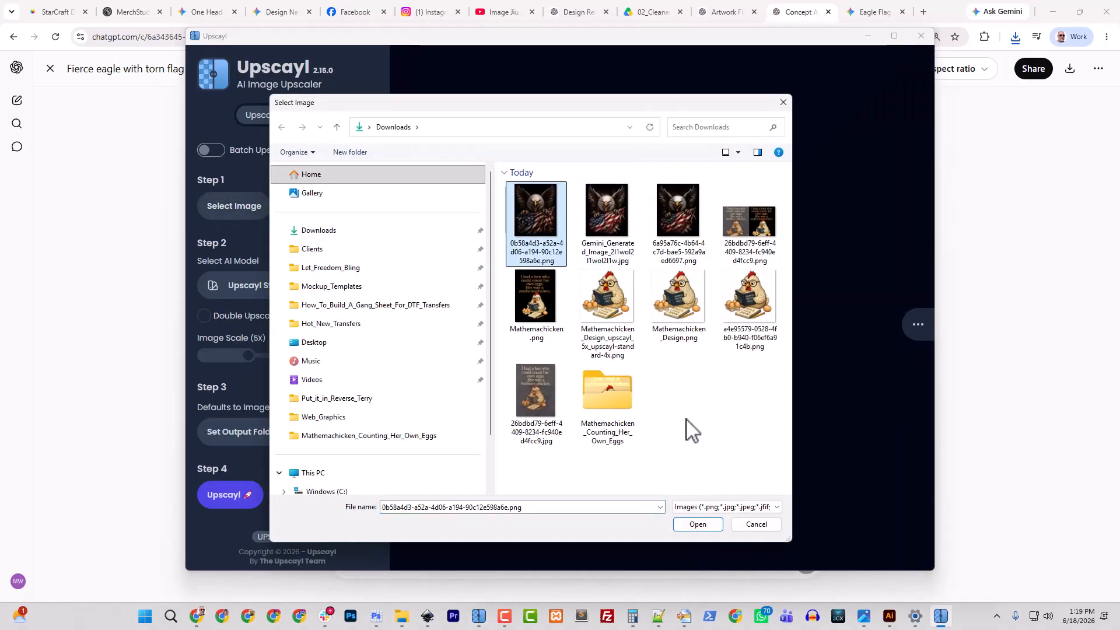
left_click(751, 526)
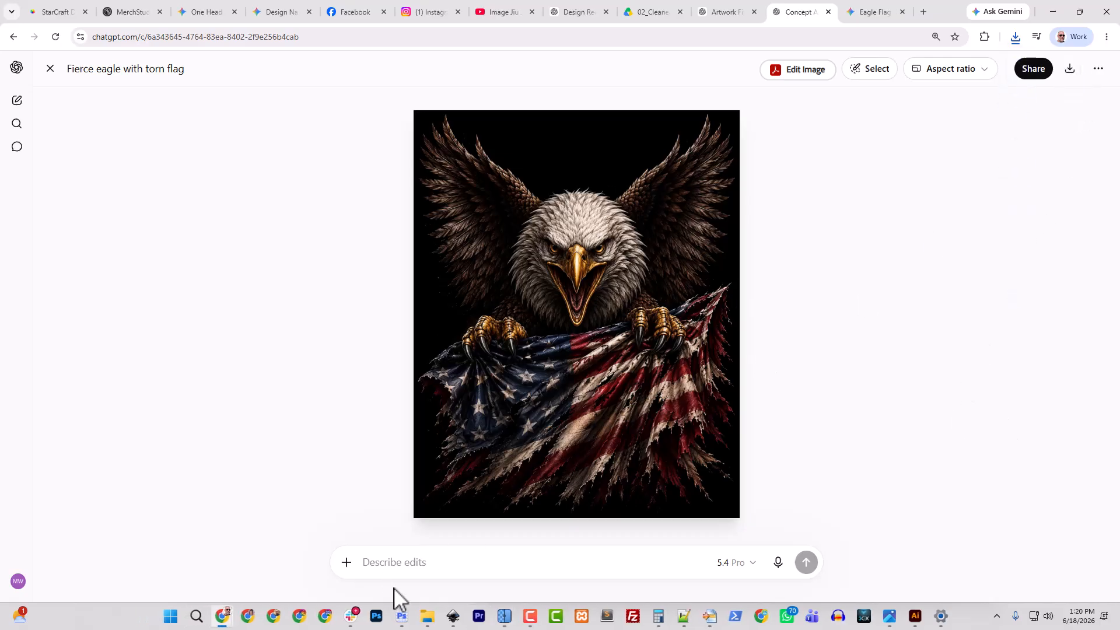
- Bring up the Downloads folder, switch to Upscayl, and load ChatGPT Image Jun 18, 2026, 01_20_01 PM.png
left_click(428, 616)
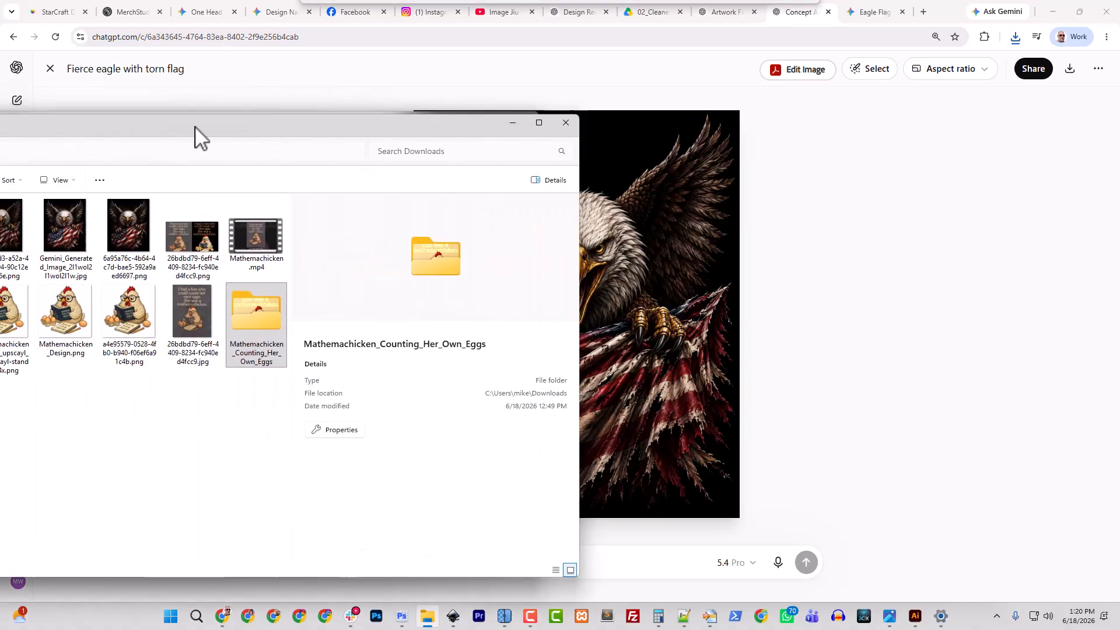
left_click(505, 616)
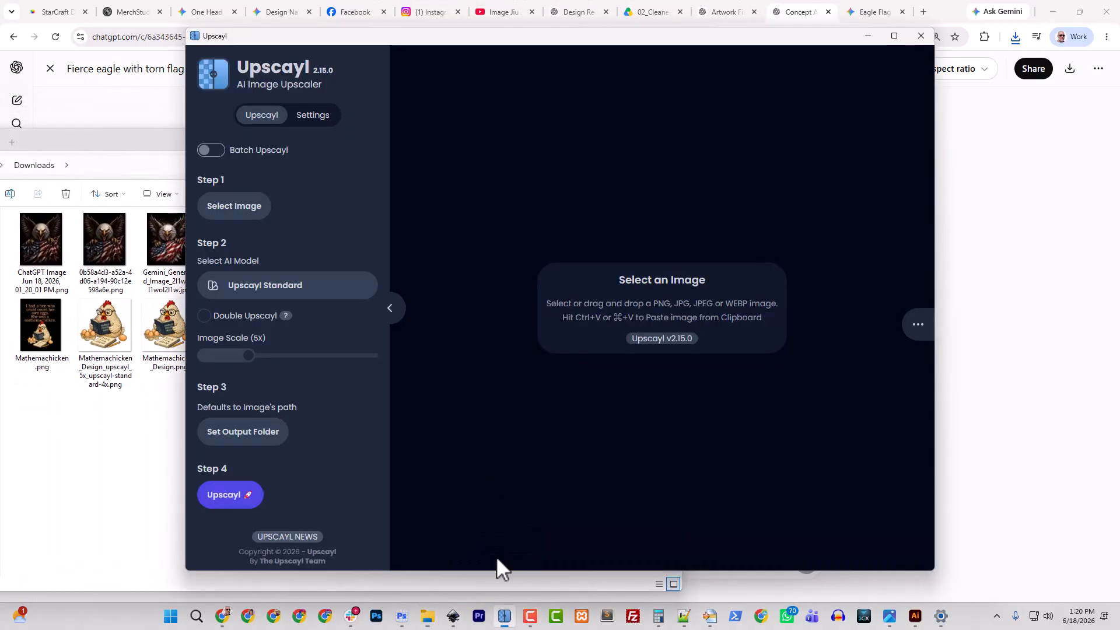
left_click(255, 210)
left_click(559, 245)
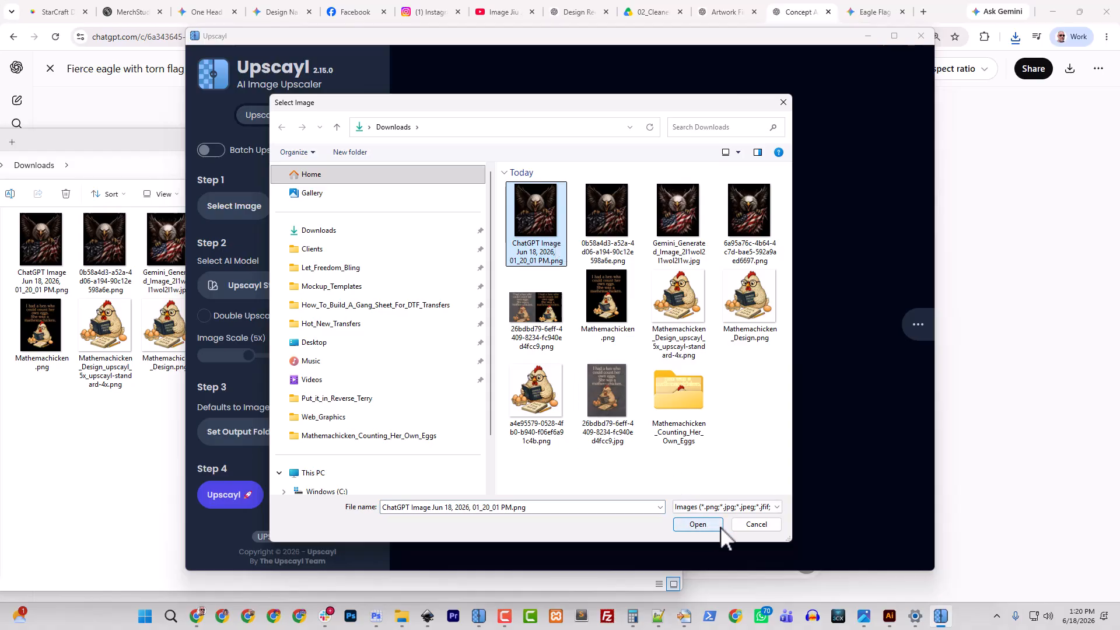
left_click(699, 525)
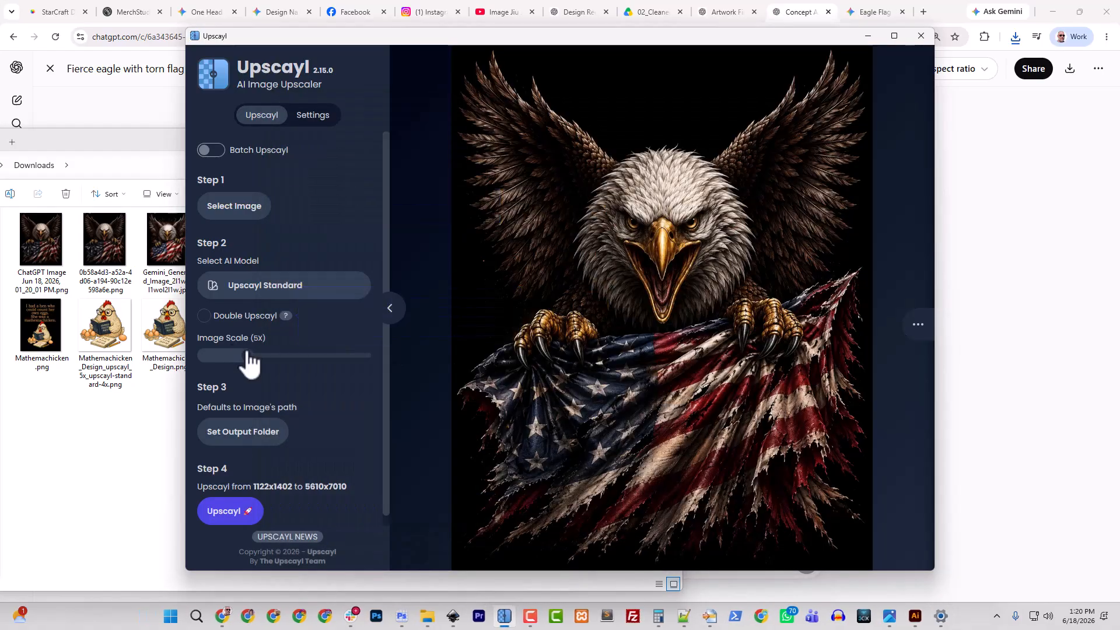
- Set the image scale to 6x and upscale the eagle image with the Upscayl Standard model
left_click_drag(250, 354, 257, 354)
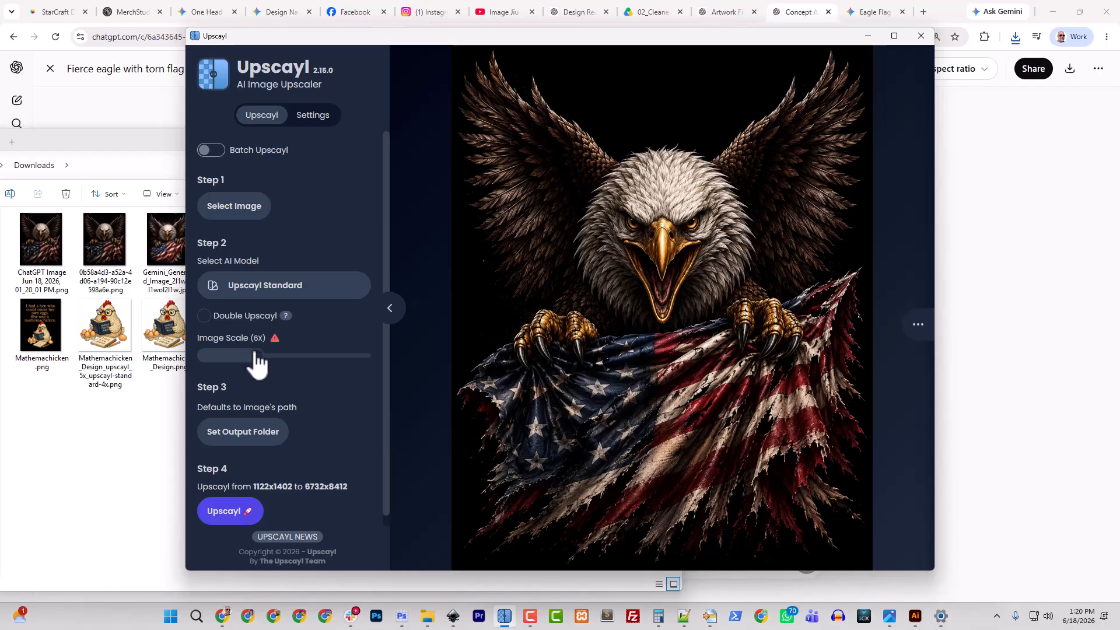
left_click(230, 512)
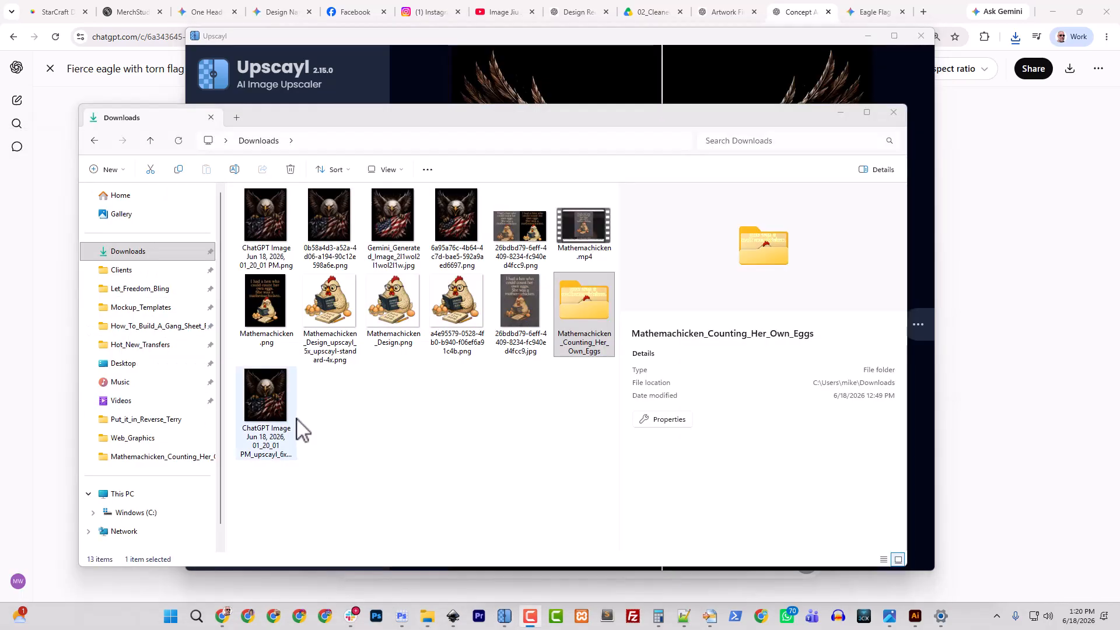
right_click(279, 439)
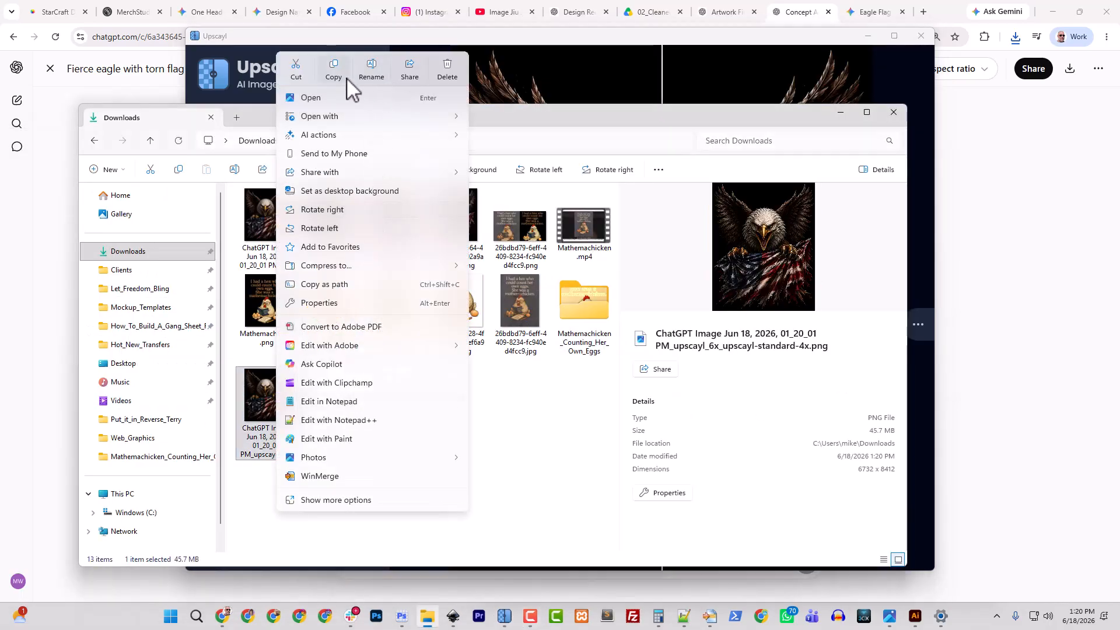
left_click(532, 510)
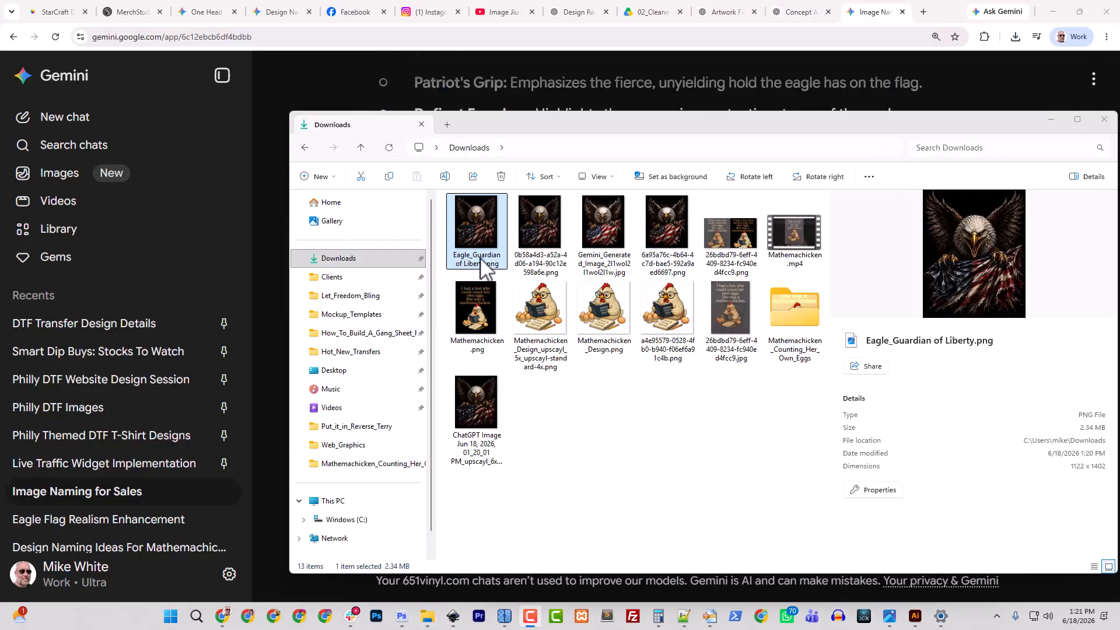
- Open Eagle_Guardian of Liberty.png from Downloads in Adobe Photoshop 2026
right_click(483, 268)
mouse_move(551, 120)
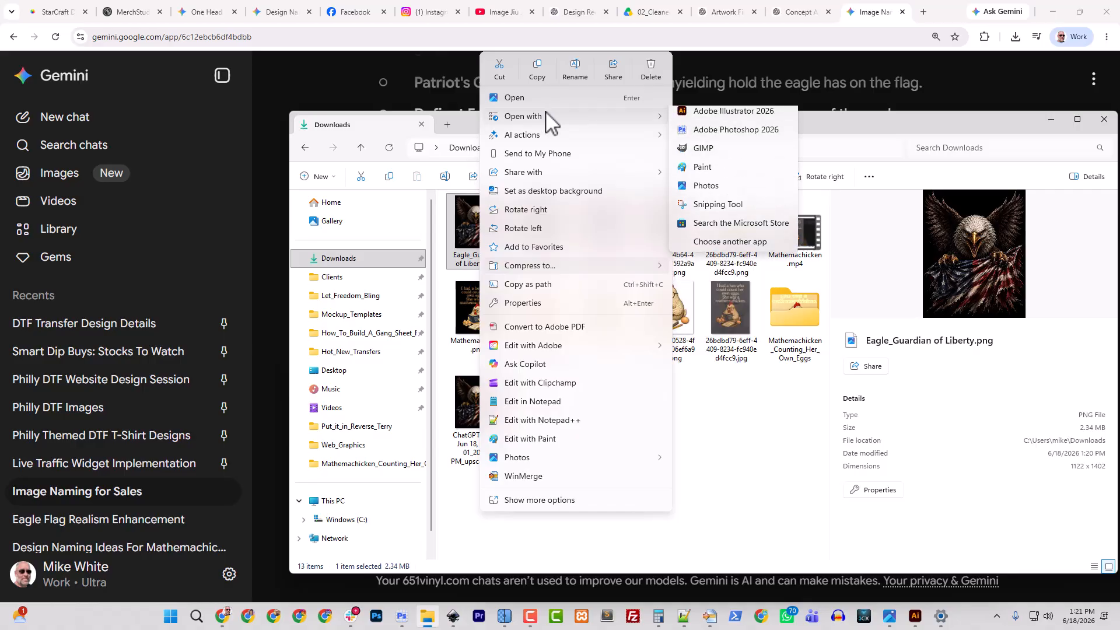
left_click(765, 131)
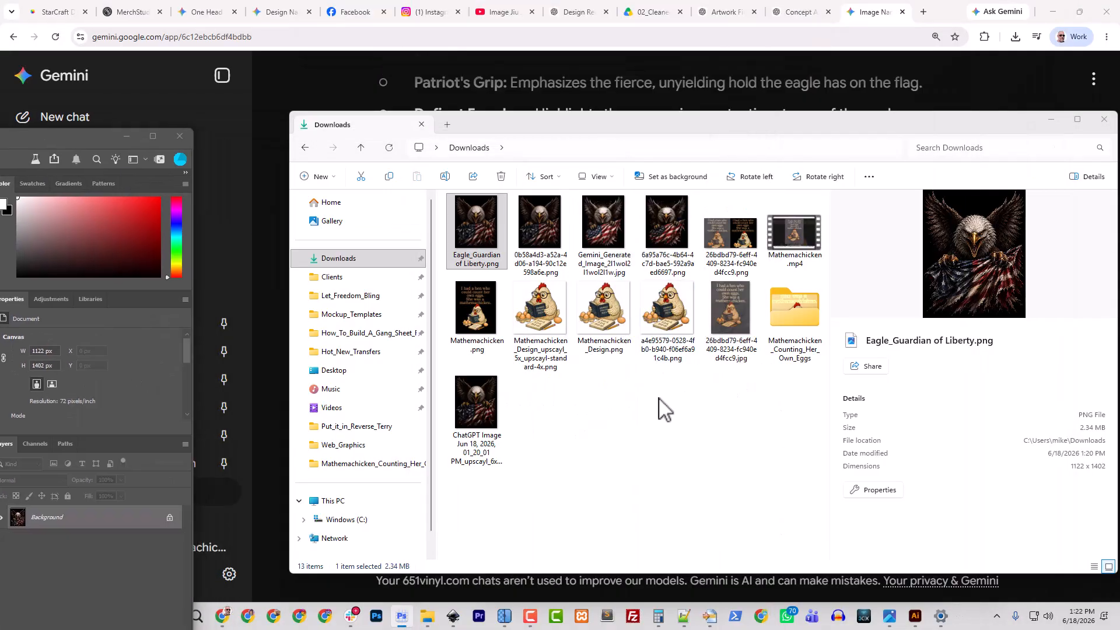
left_click(663, 408)
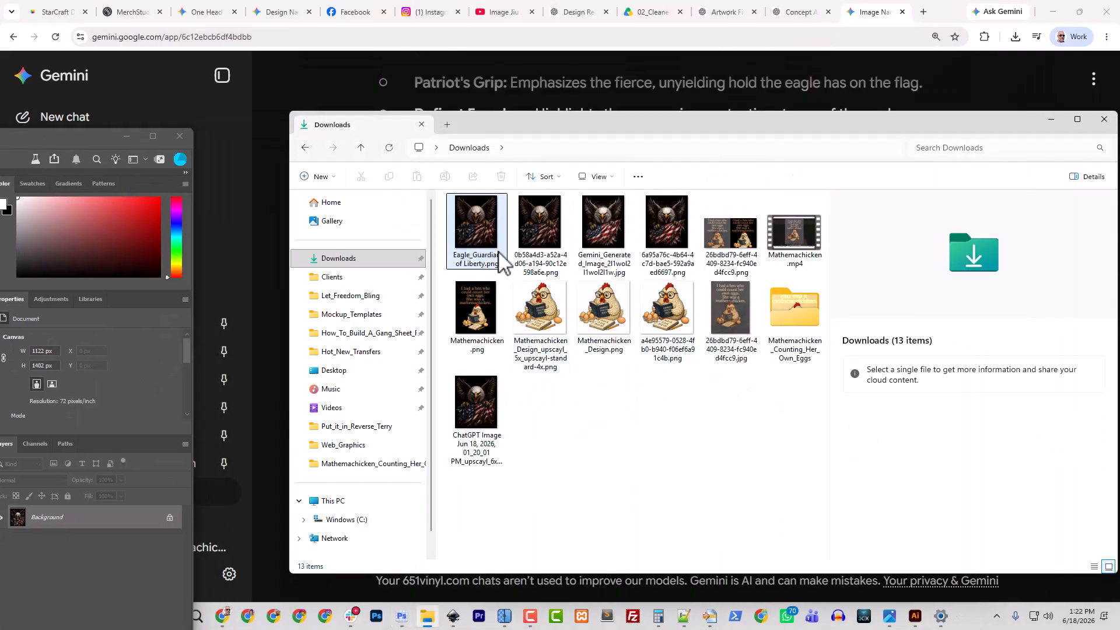
- Create a folder named Eagle_Guardian_of_Liberty in Downloads and move Eagle_Guardian of Liberty.png into it
left_click(501, 254)
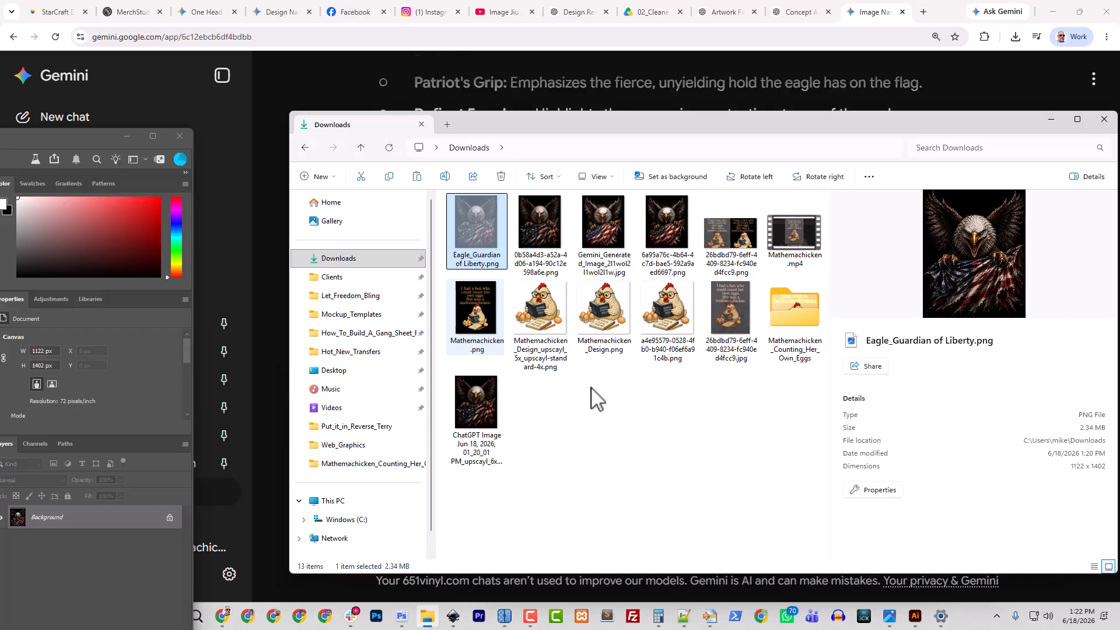
key("ctrl+shift+n")
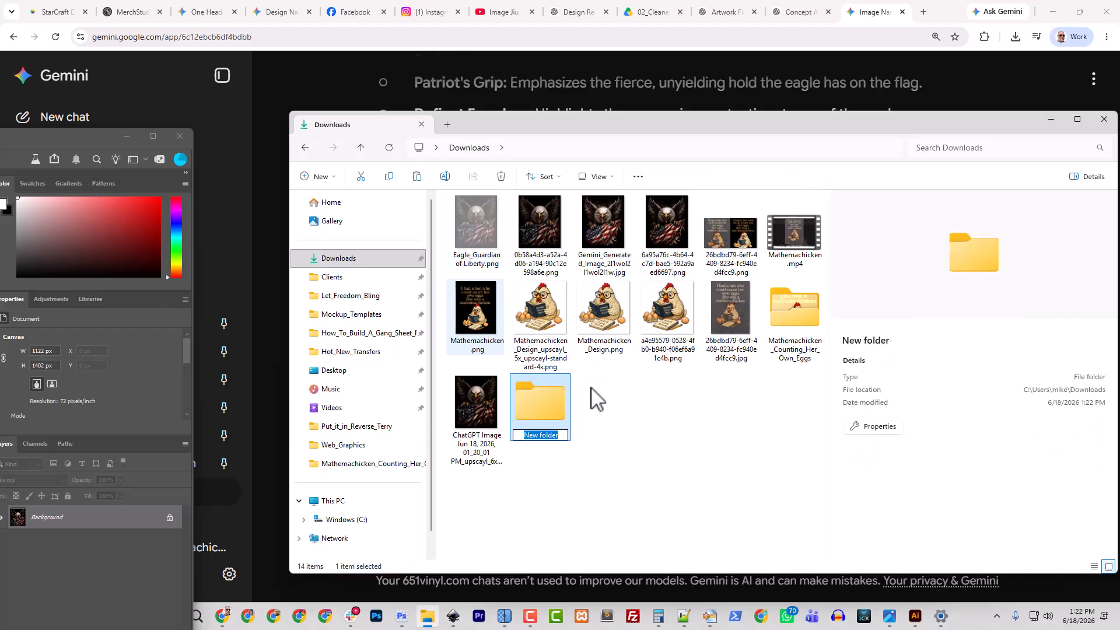
type("Eagle_Guradia")
key("BackSpace")
key("BackSpace")
key("BackSpace")
key("BackSpace")
key("BackSpace")
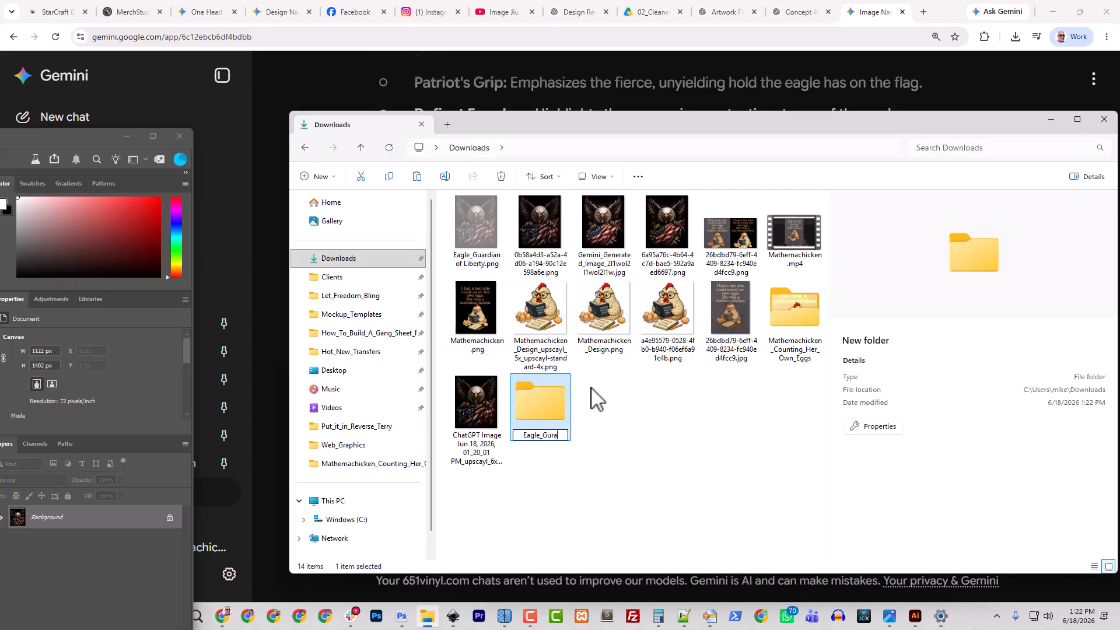
type("ardian_of_")
type("Liberty")
key("Return")
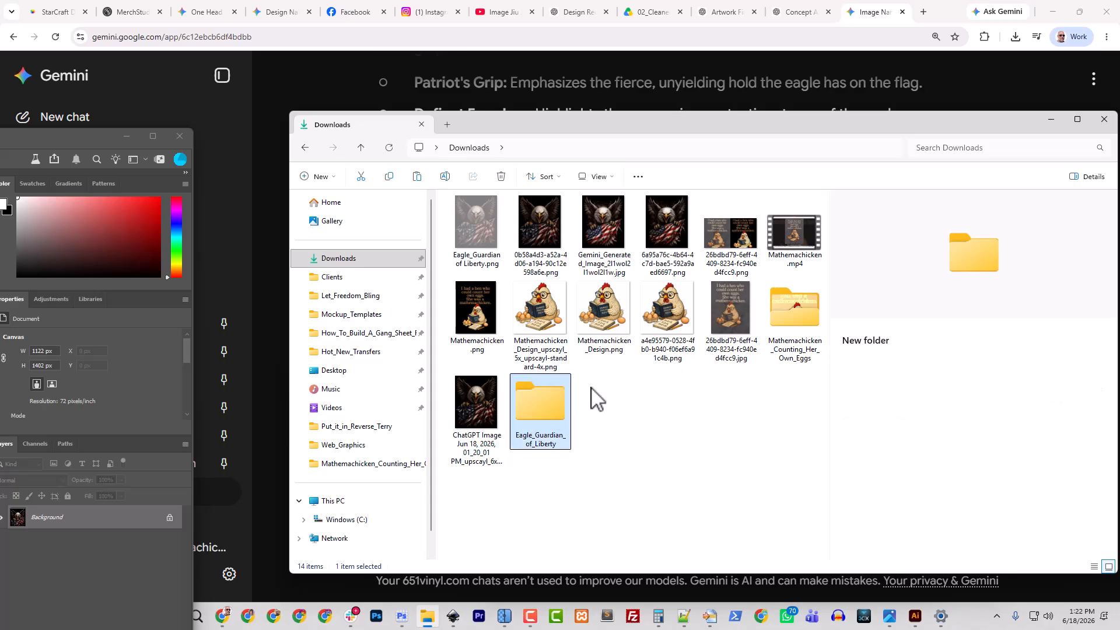
key("Return")
key("ctrl+v")
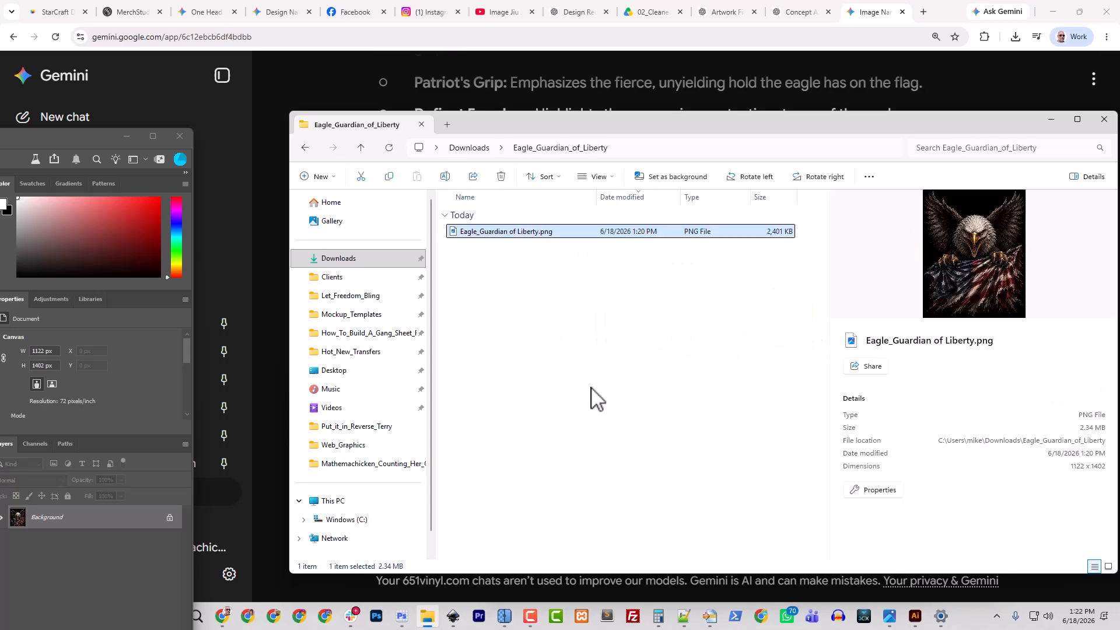
- Create a subfolder named concept inside Eagle_Guardian_of_Liberty and move the eagle PNG into it
key("ctrl+shift+n")
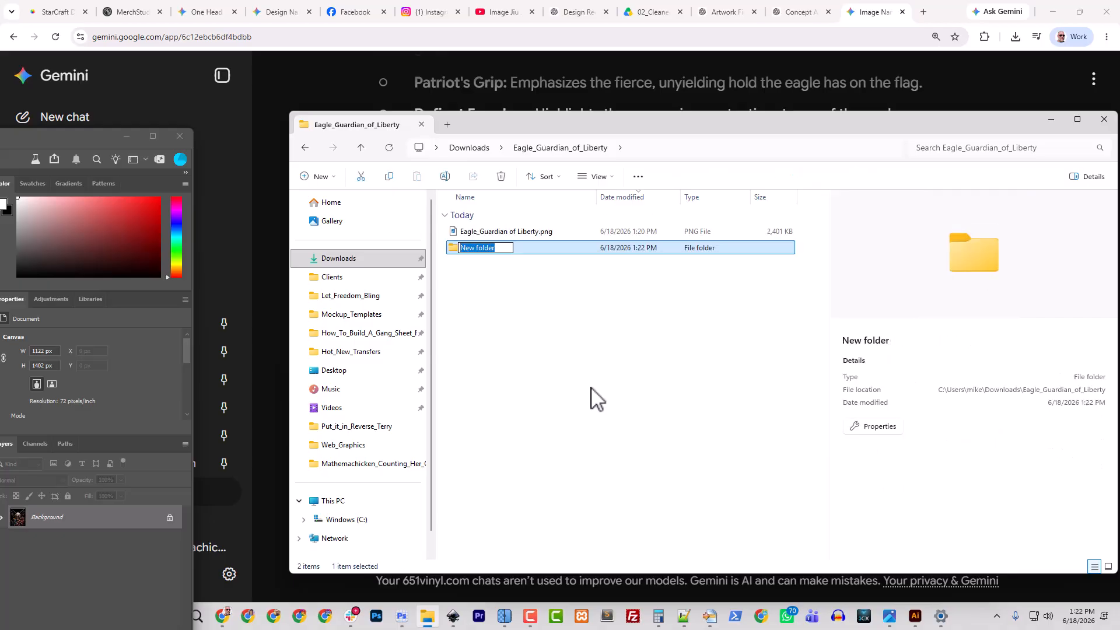
type("pi")
type("ncept")
key("Return")
left_click_drag(529, 233, 528, 250)
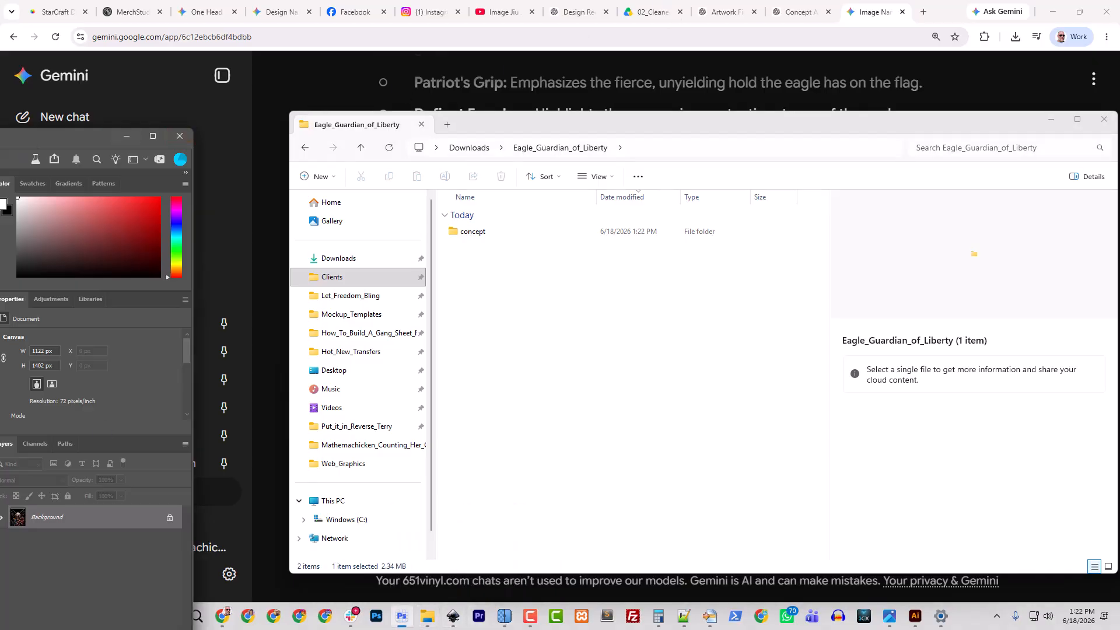
- Switch to Photoshop, maximize its window, and dismiss the beta update notice
left_click_drag(0, 138, 525, 2)
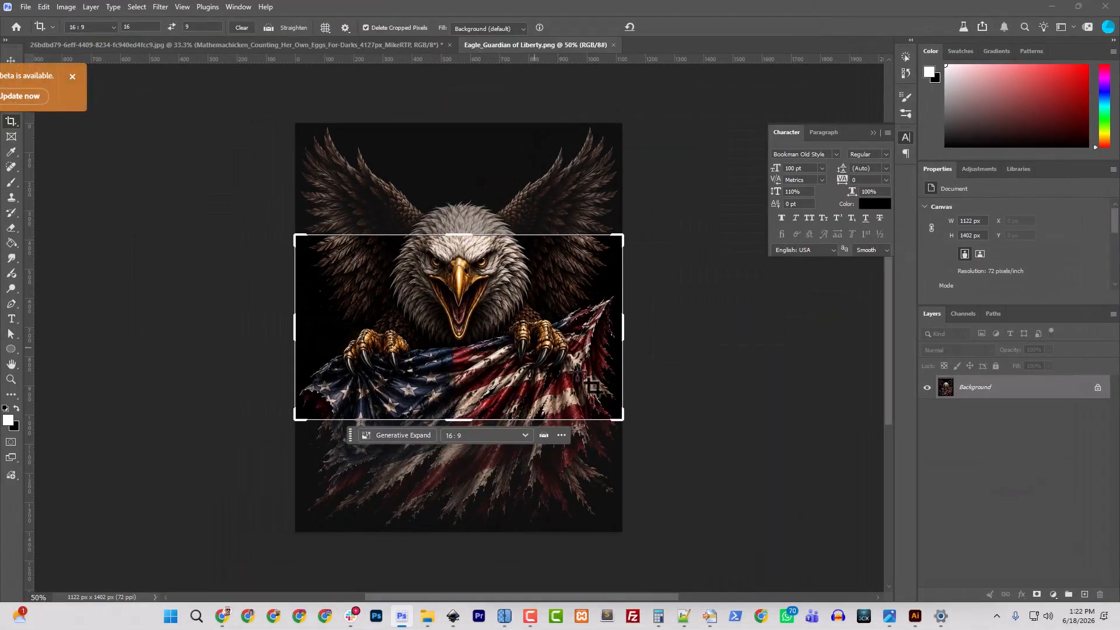
left_click(70, 74)
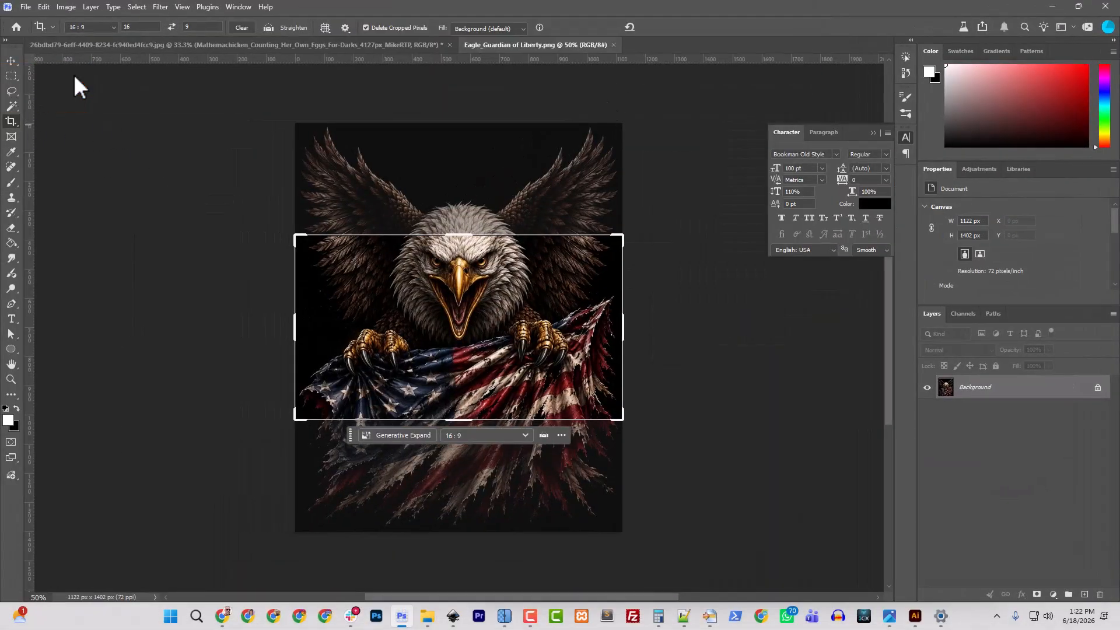
- Clear the Crop tool's 16:9 ratio and reset the crop boundary to the full eagle canvas
key("ctrl")
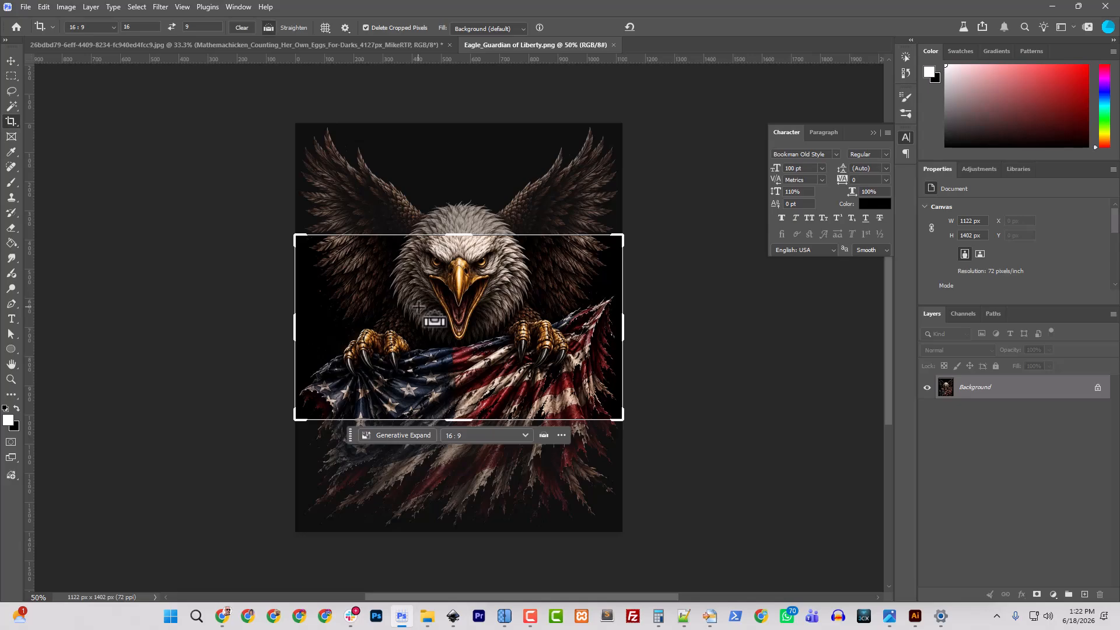
left_click(10, 60)
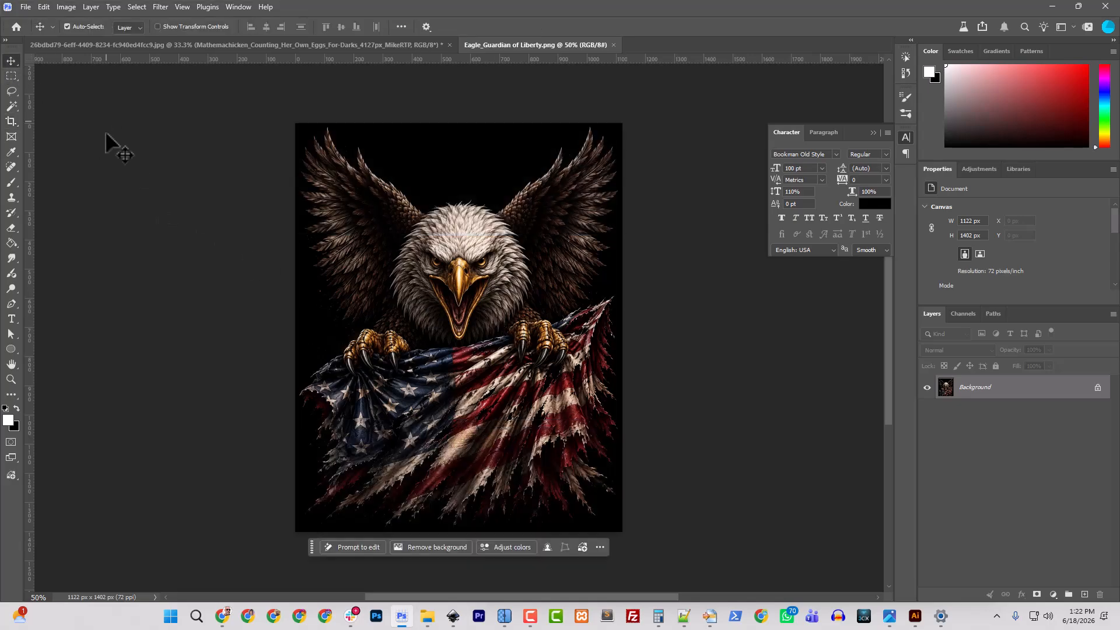
left_click(12, 119)
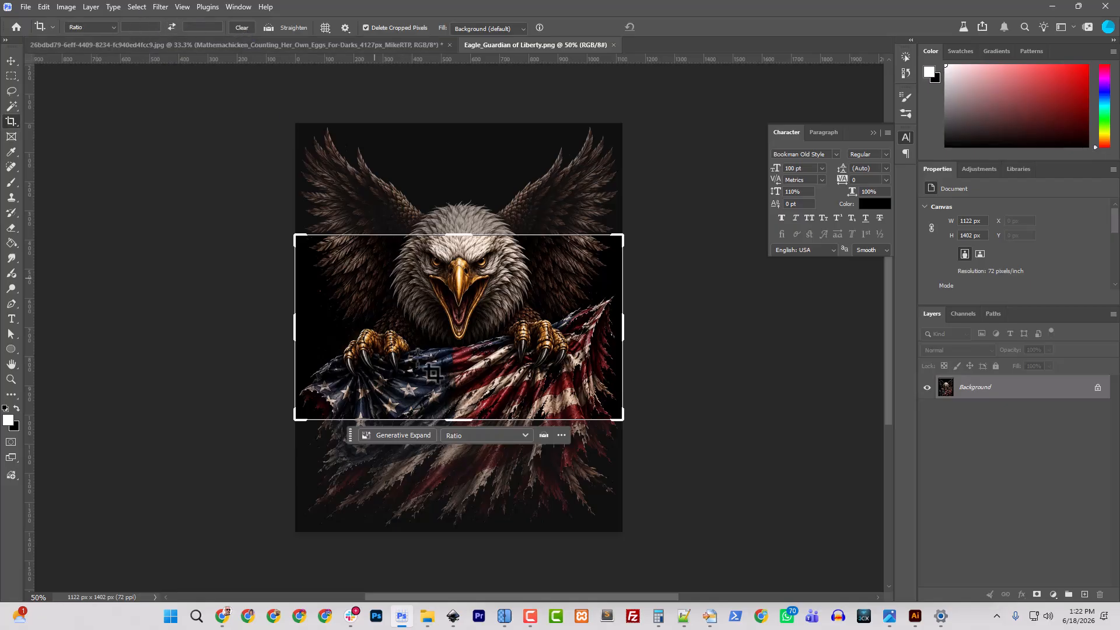
left_click(10, 61)
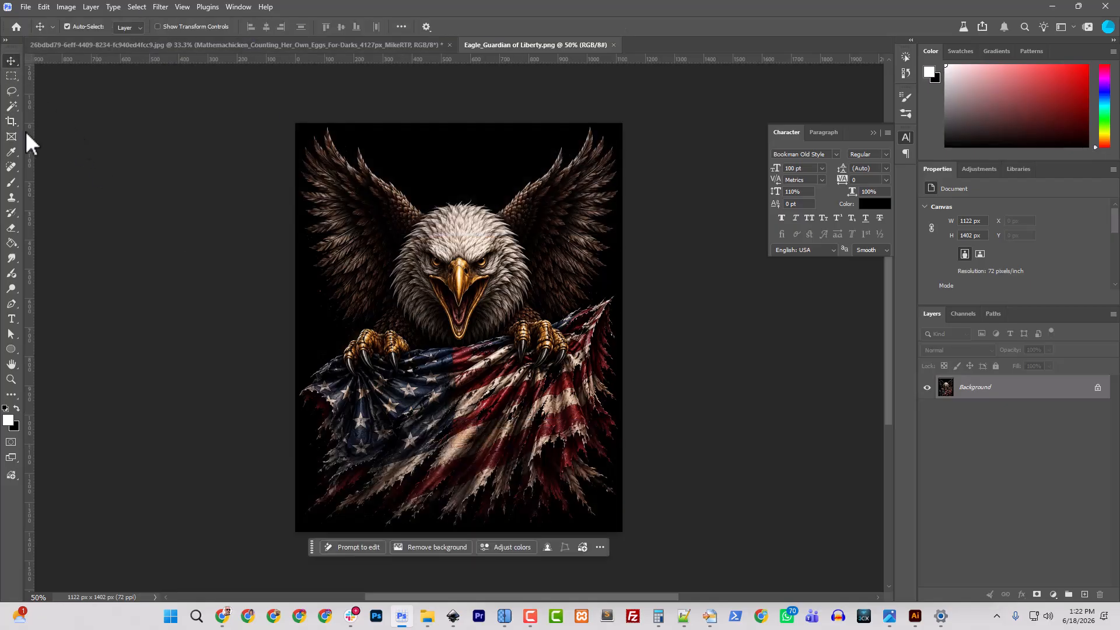
left_click(11, 122)
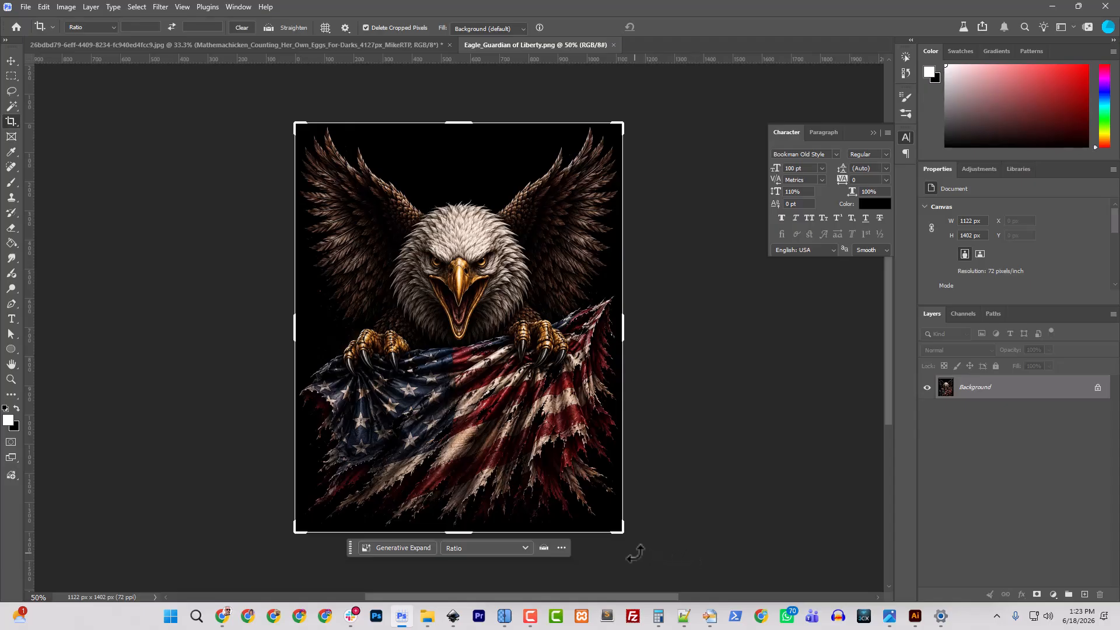
- Extend the canvas on all sides to about 1318 x 1566 px with Firefly Generative Expand and no prompt
left_click_drag(622, 531, 651, 556)
left_click(379, 573)
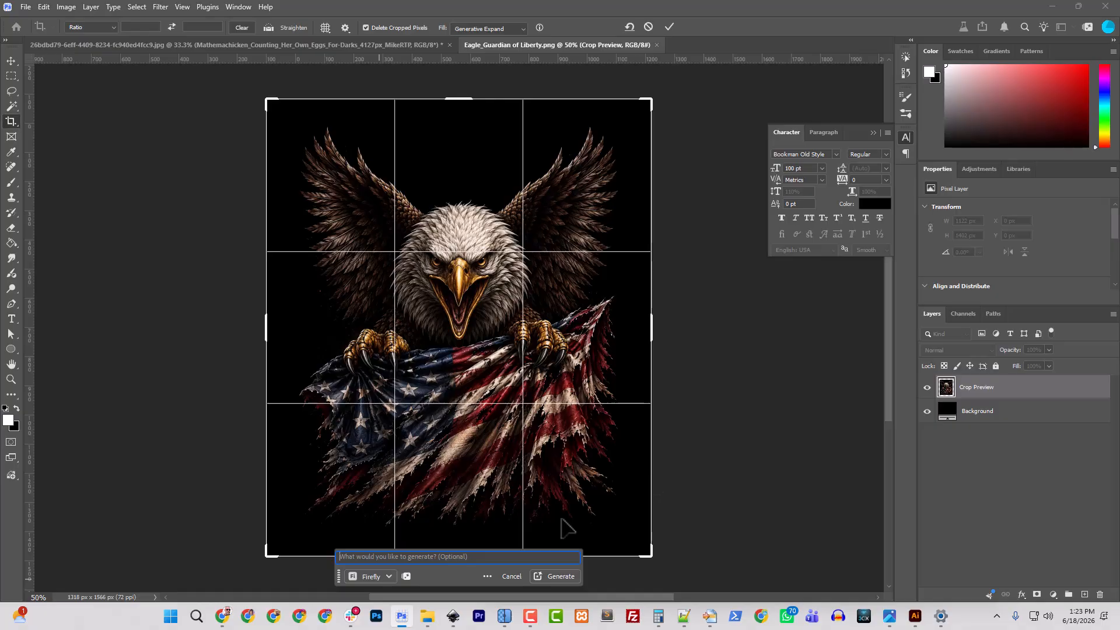
left_click(569, 578)
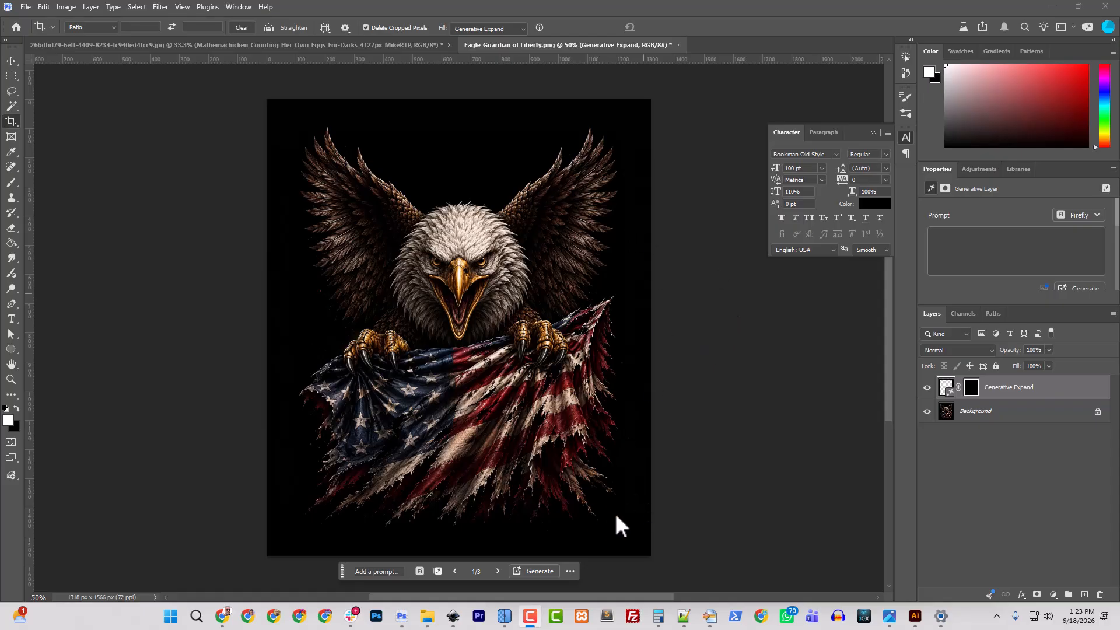
- Merge the Generative Expand layer with the Background and convert the merged layer to a smart object
left_click(12, 182)
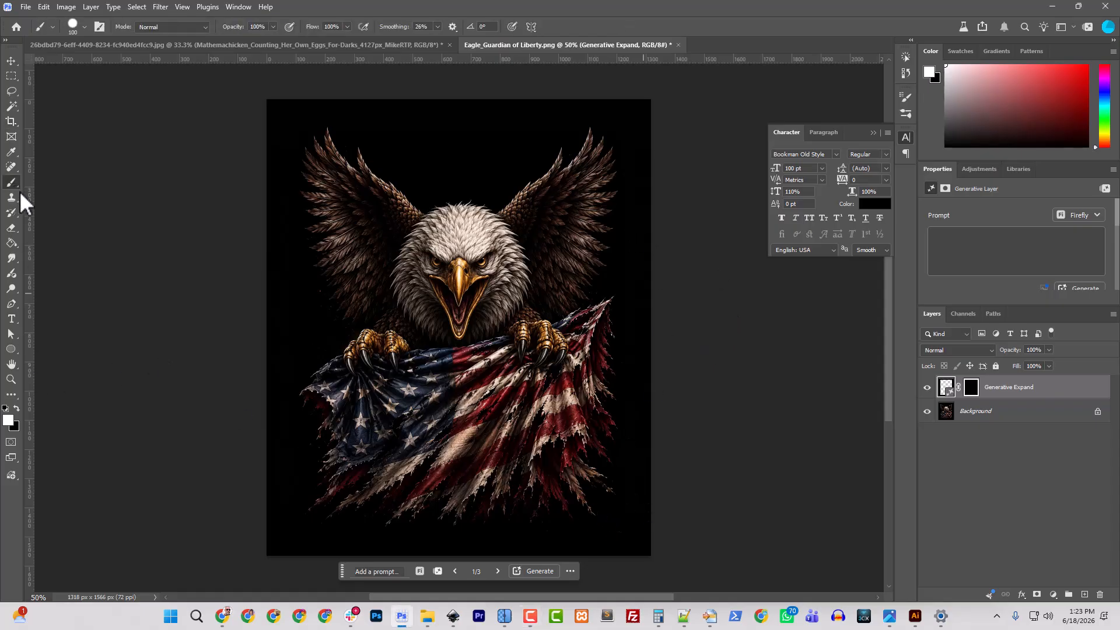
left_click(986, 413)
key("ctrl+e")
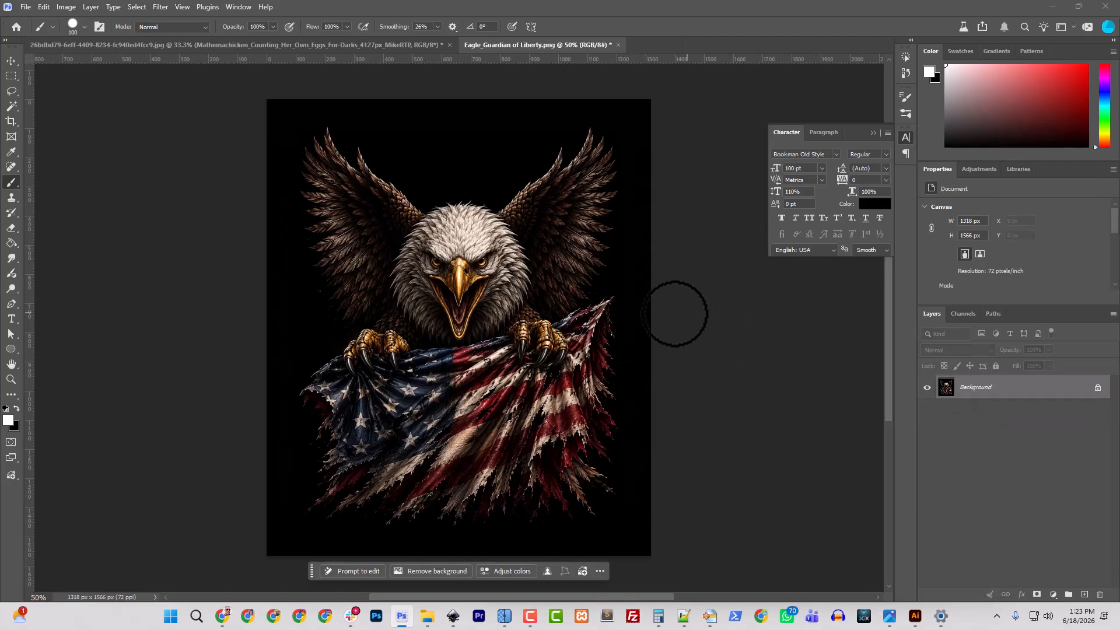
right_click(977, 392)
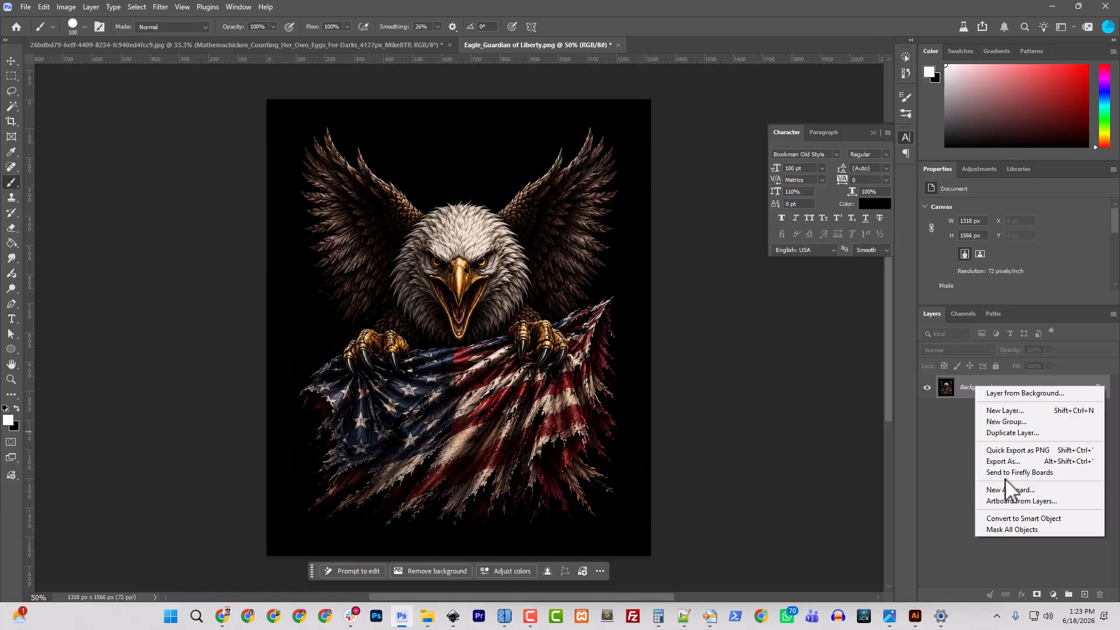
left_click(1008, 517)
- Duplicate Layer 0 as Layer 0 copy and rasterize the duplicate
right_click(973, 393)
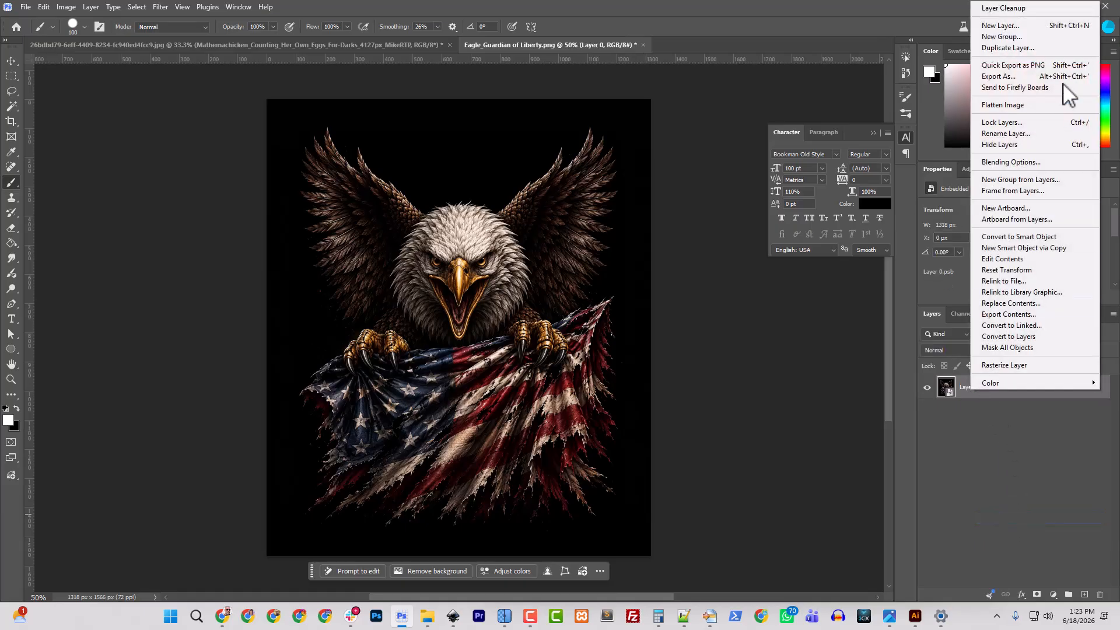
left_click(1008, 48)
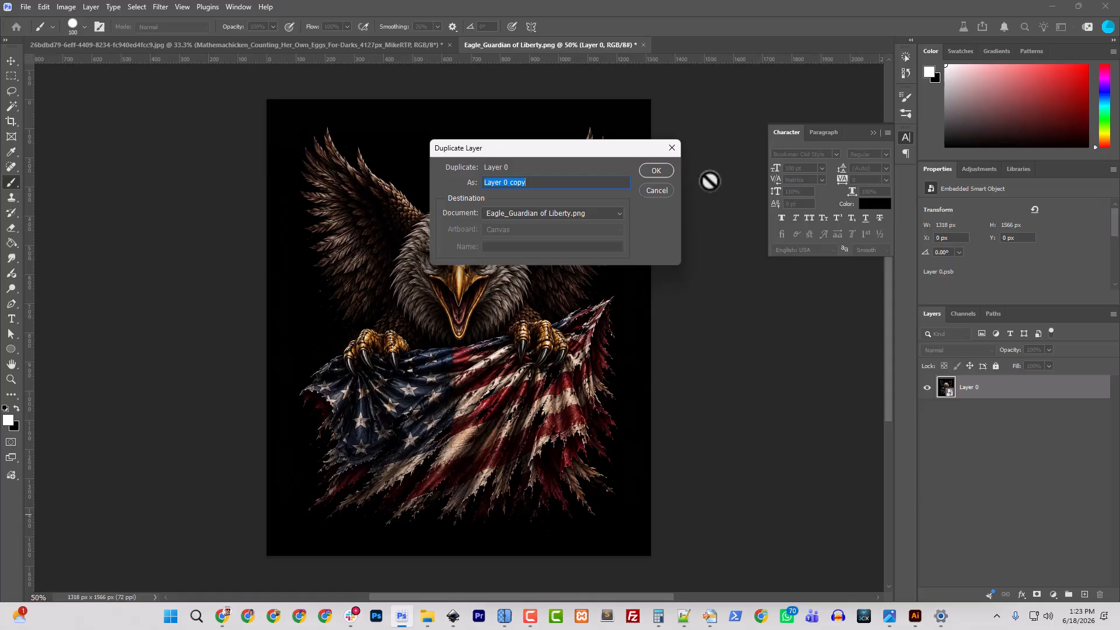
left_click(671, 175)
right_click(979, 386)
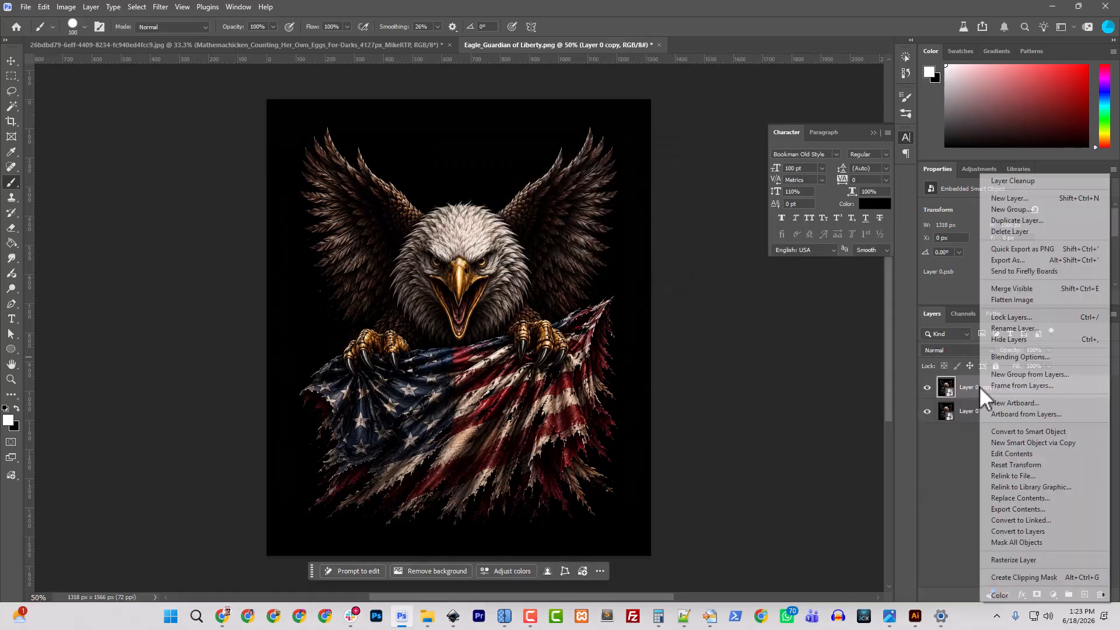
left_click(1030, 560)
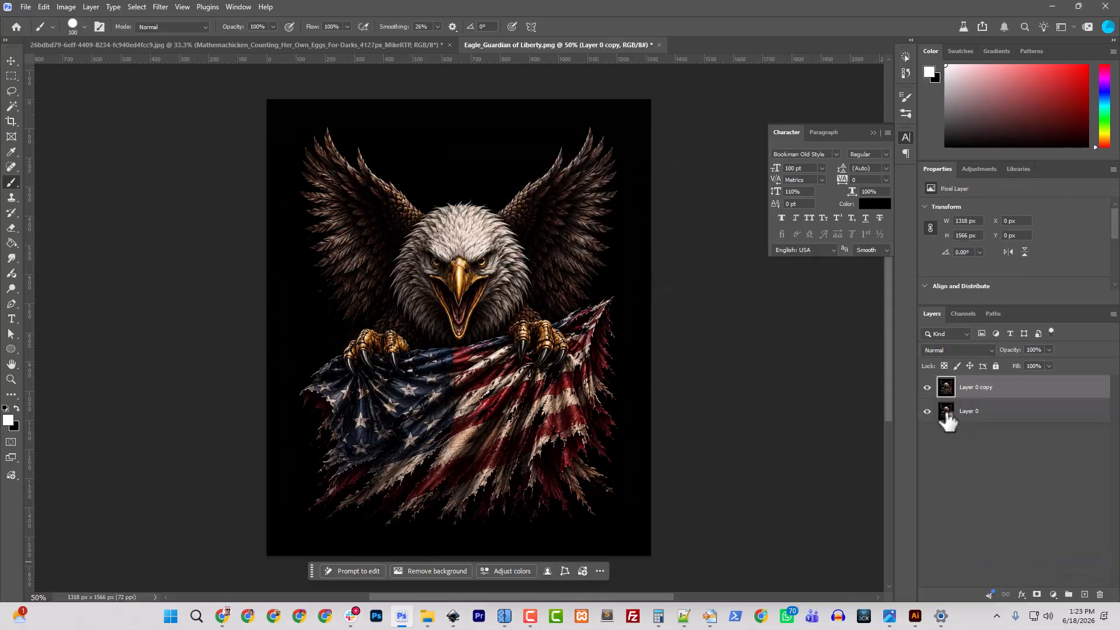
- Rename the original smart object layer OG, hide it, and make Layer 0 copy the active layer
double_click(978, 411)
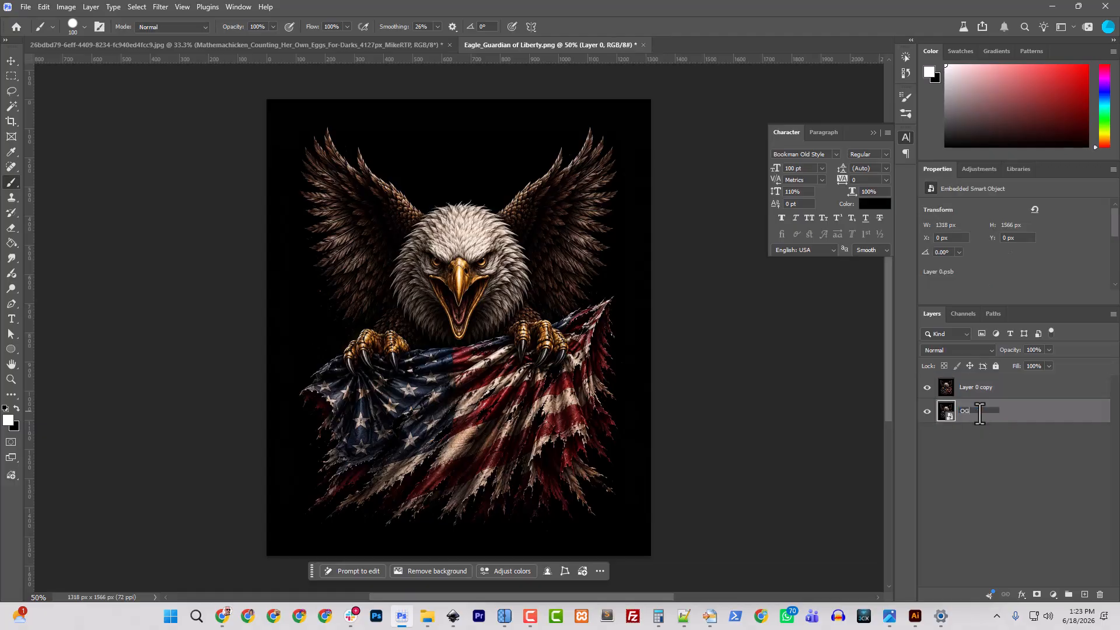
type("OG")
key("Return")
left_click(927, 412)
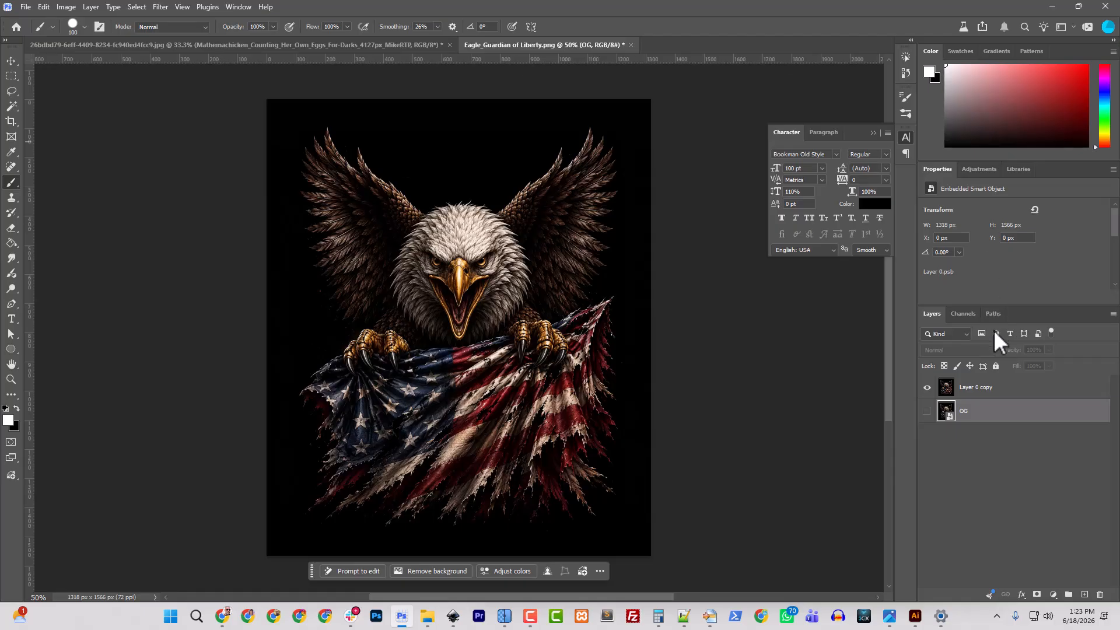
left_click(964, 394)
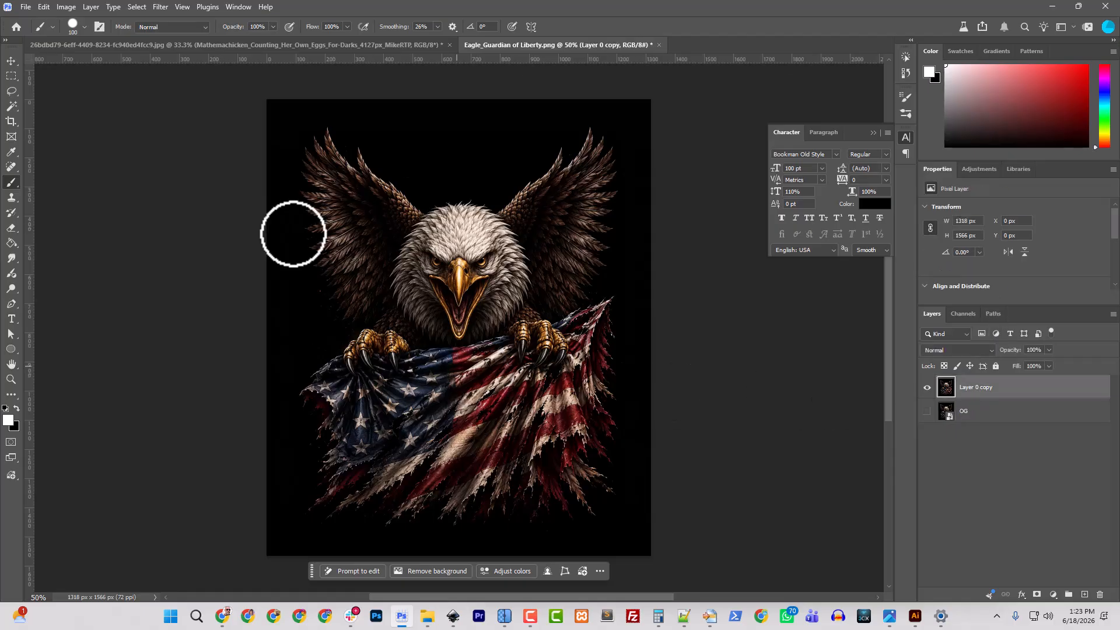
- Set up the Brush as a soft round with minimum hardness, black foreground color, and 400 px size
left_click(84, 28)
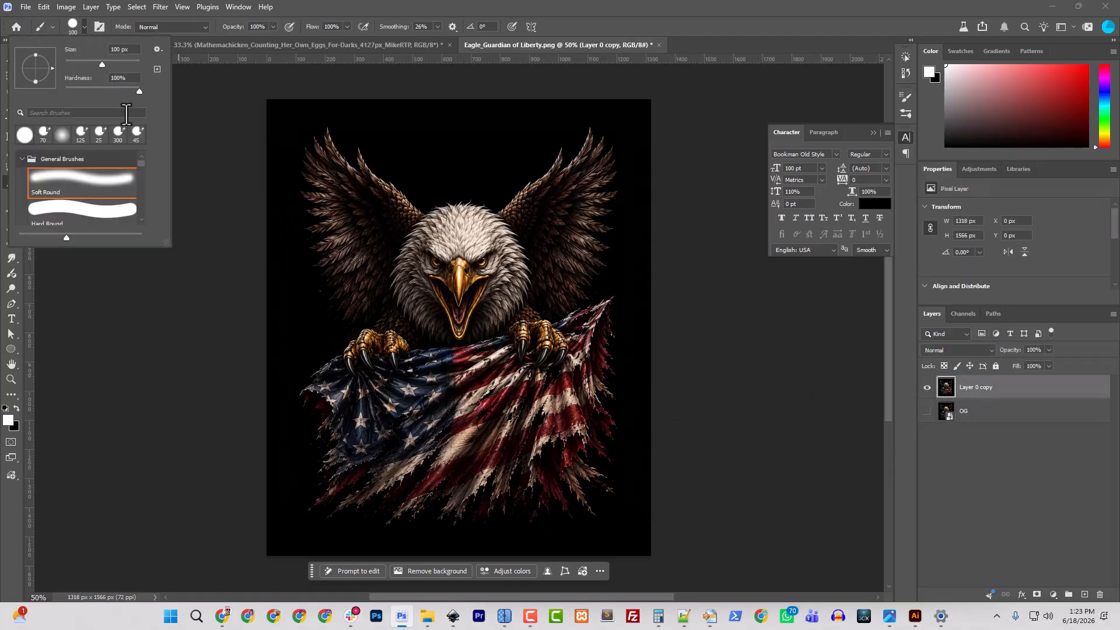
left_click_drag(139, 91, 23, 85)
left_click_drag(352, 3, 345, 31)
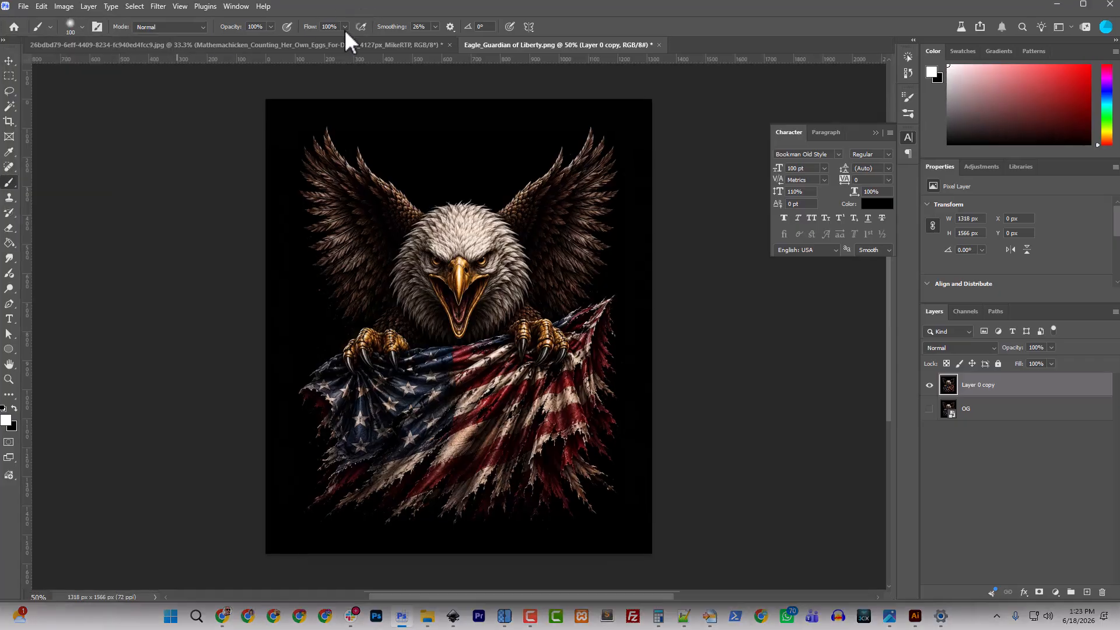
left_click(12, 412)
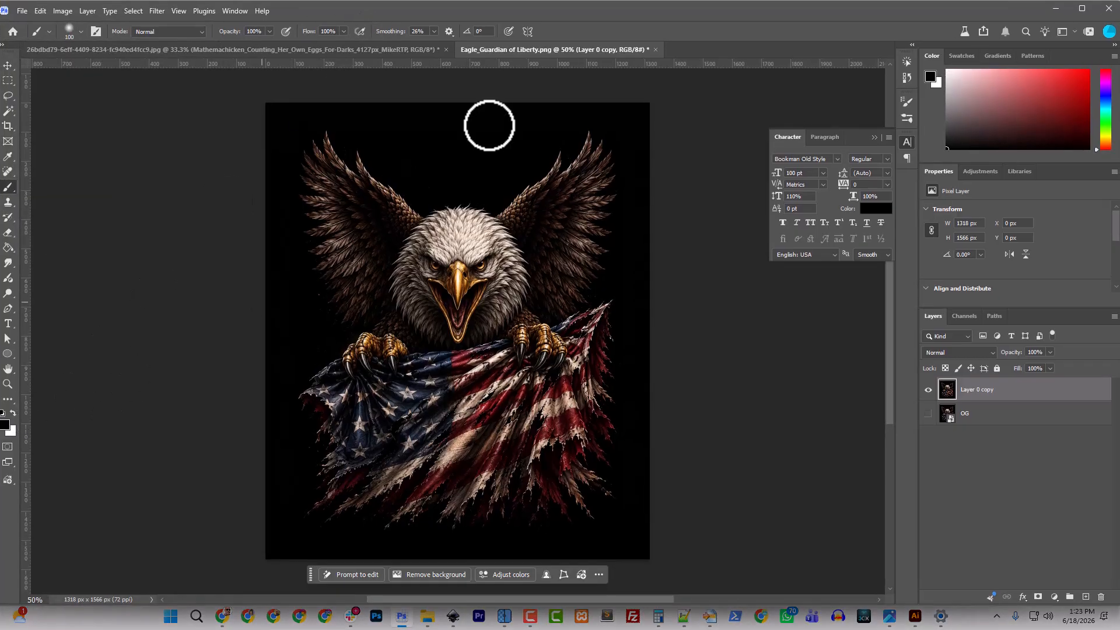
left_click_drag(568, 15, 610, 3)
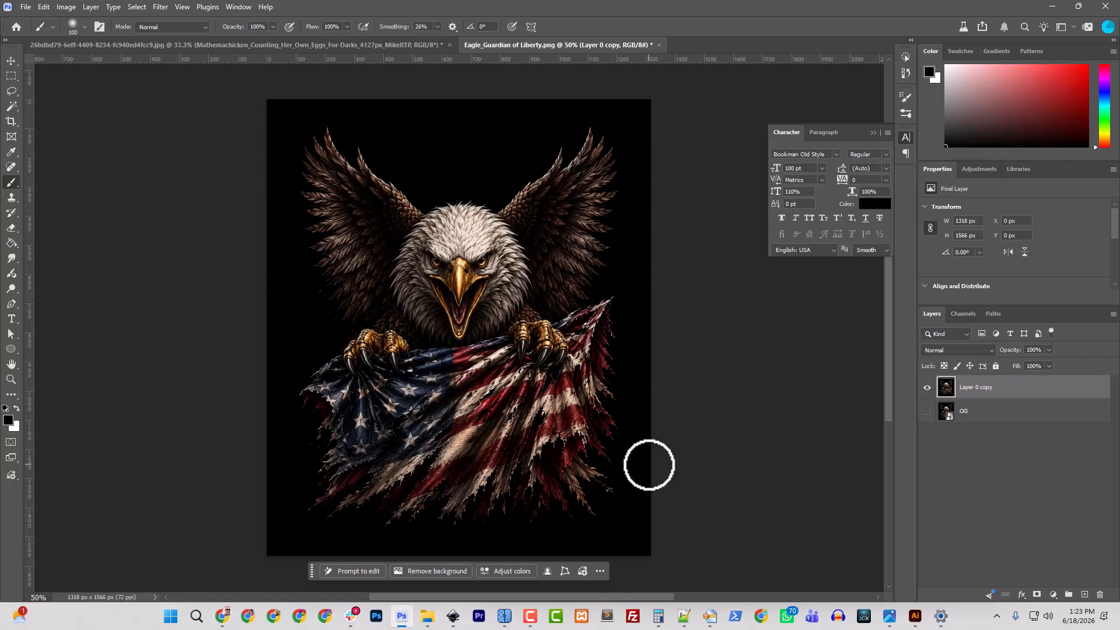
key("bracketright")
key("bracketright")
key("bracketright")
key("bracketright")
key("bracketright")
key("bracketright")
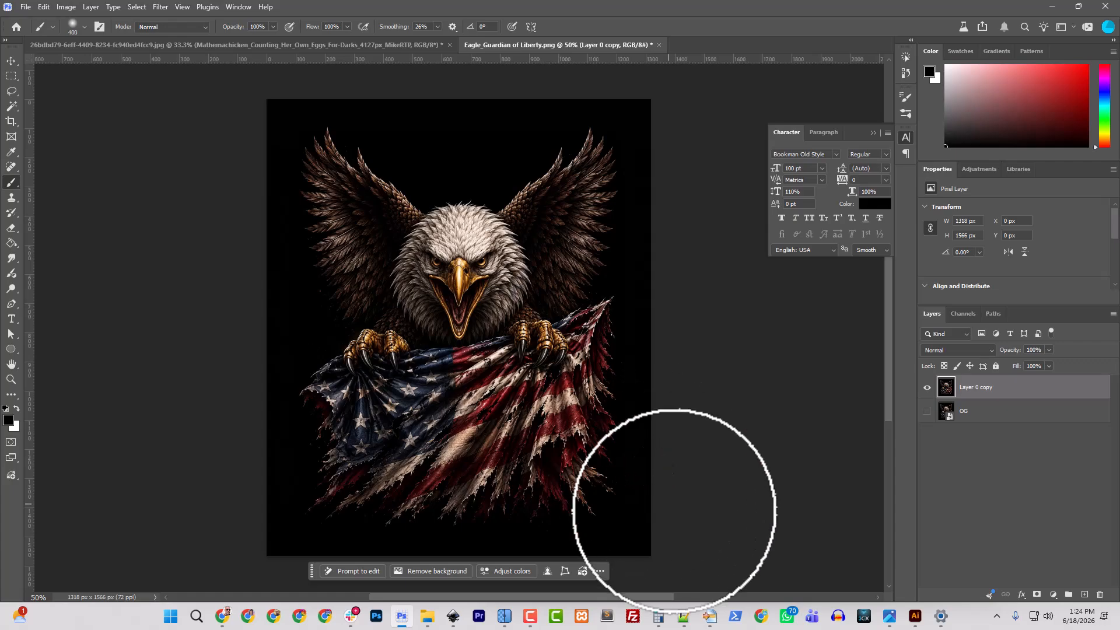
scroll(679, 499, "down", 3)
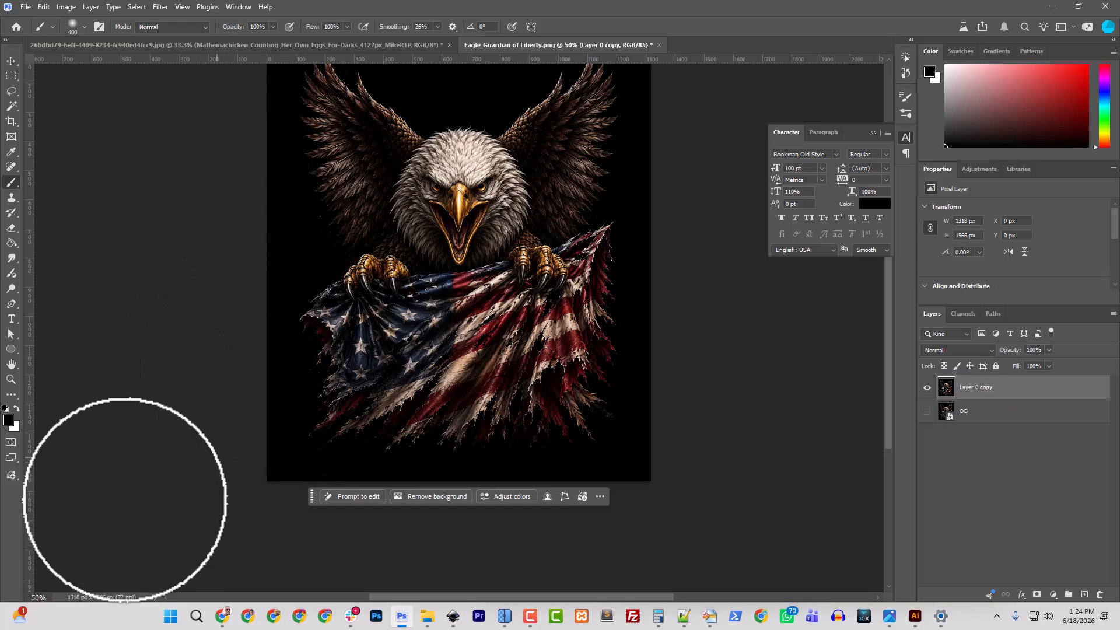
- Sample the artwork's dark background color in the foreground Color Picker, then cancel it and return to the Brush
left_click(9, 422)
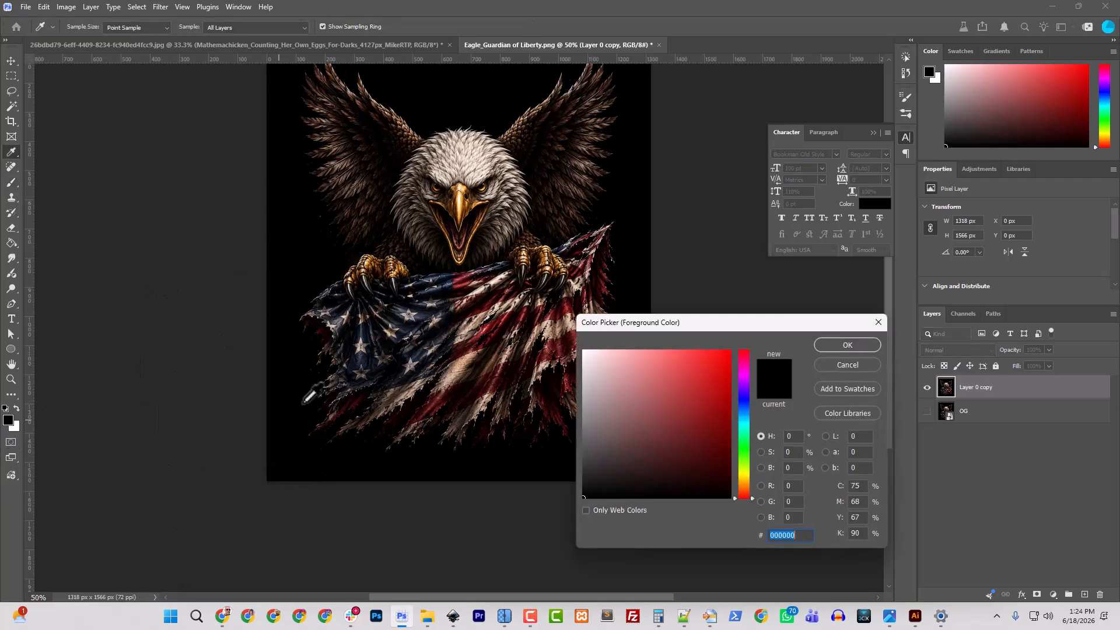
left_click(321, 257)
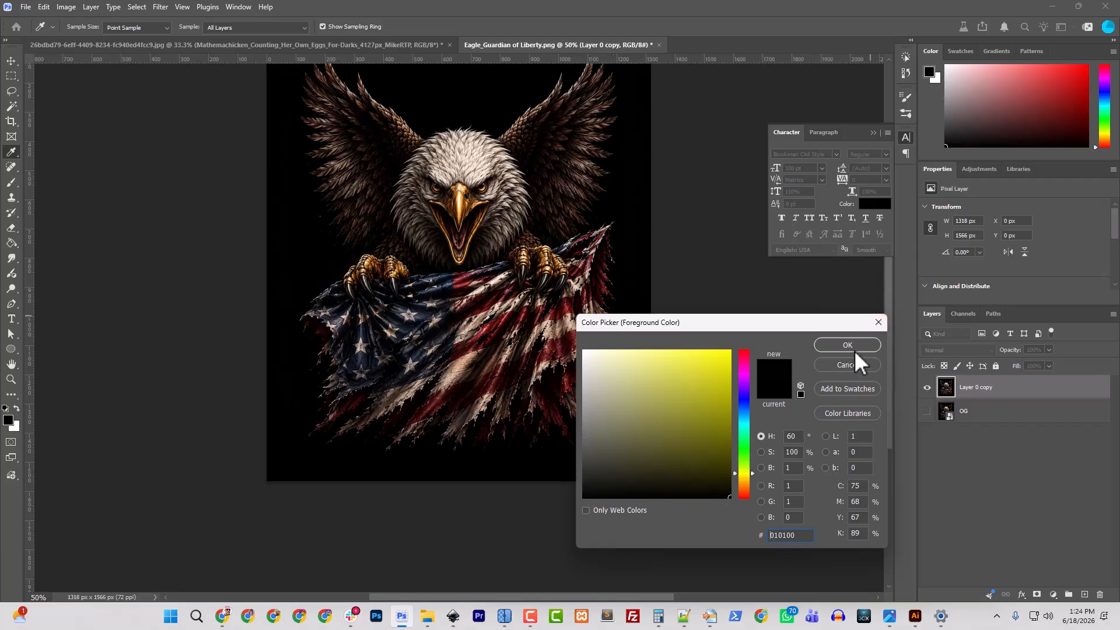
left_click(878, 322)
key("b")
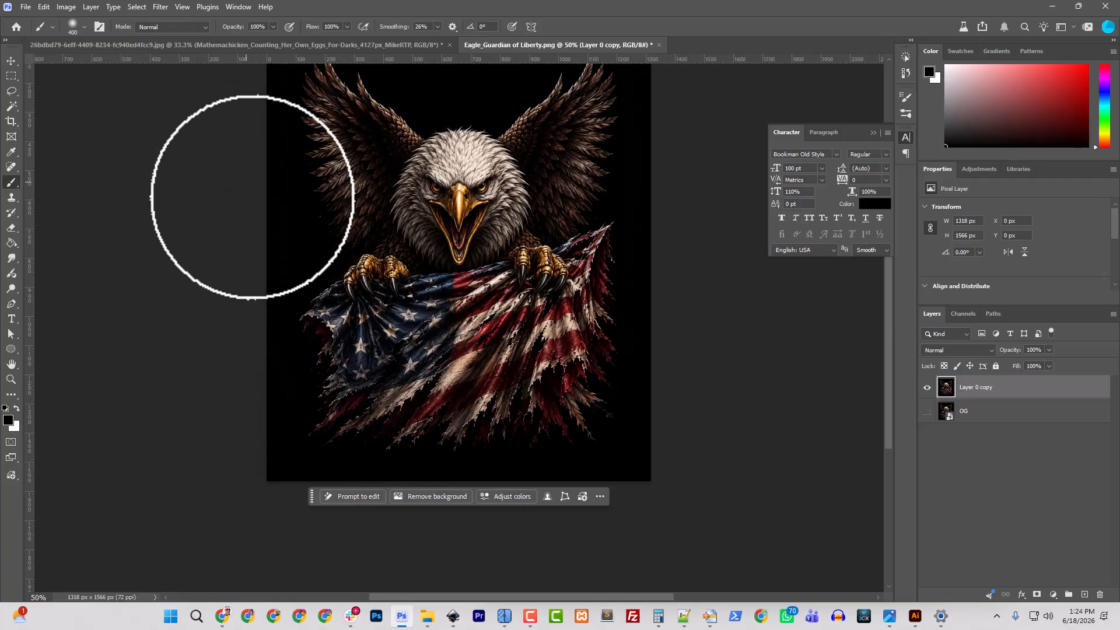
- Examine the flag and talon detail of the eagle artwork at up to 300% magnification
scroll(259, 421, "up", 2)
scroll(260, 421, "up", 2)
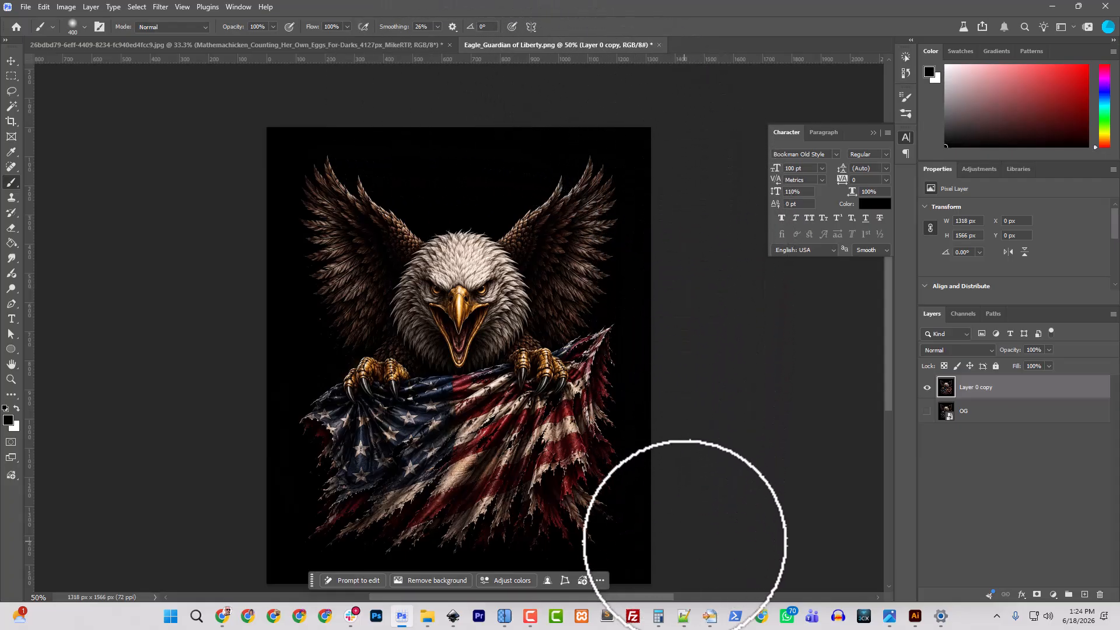
key("ctrl+plus")
key("ctrl+plus")
key("ctrl+plus")
mouse_move(687, 512)
left_mouse_down()
mouse_move(550, 376)
mouse_move(534, 402)
left_mouse_up()
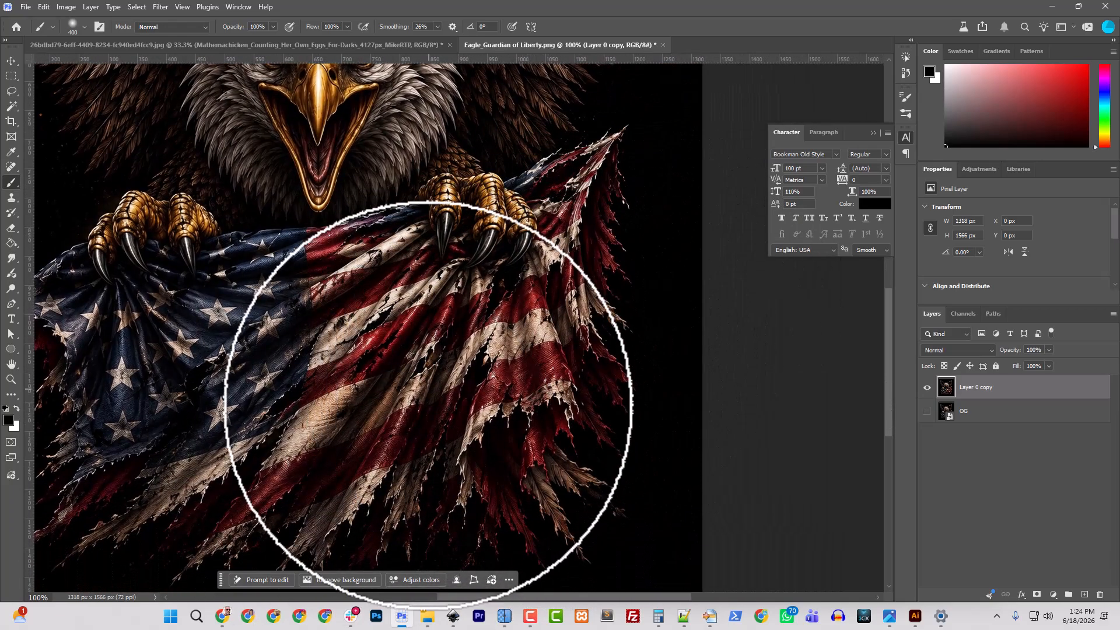
scroll(424, 452, "up", 1)
scroll(424, 452, "up", 4)
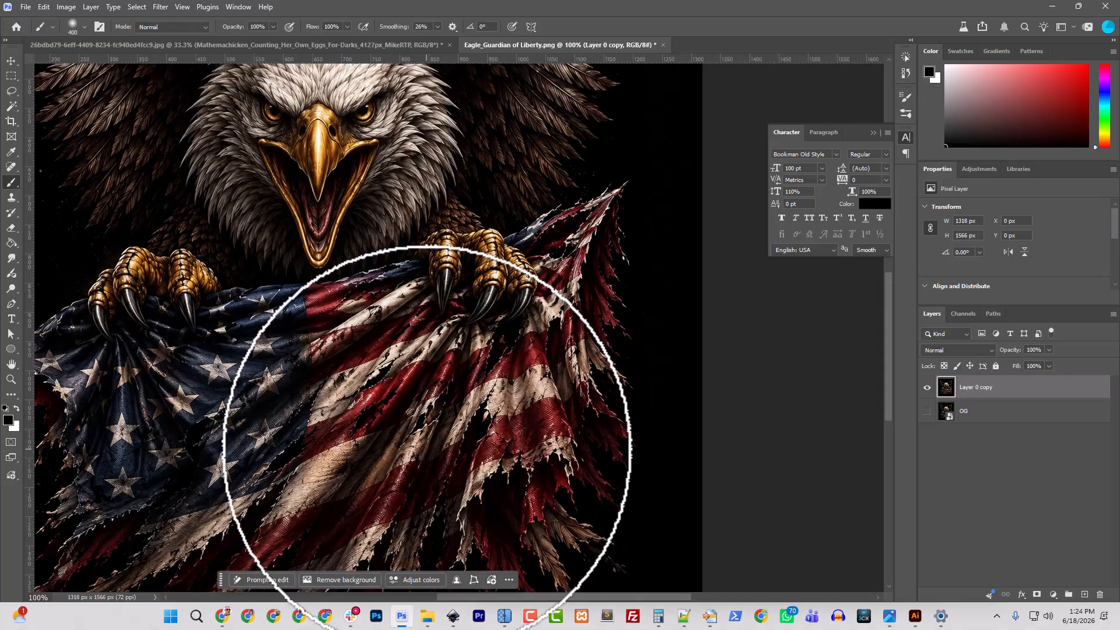
key("ctrl+plus")
key("ctrl+plus")
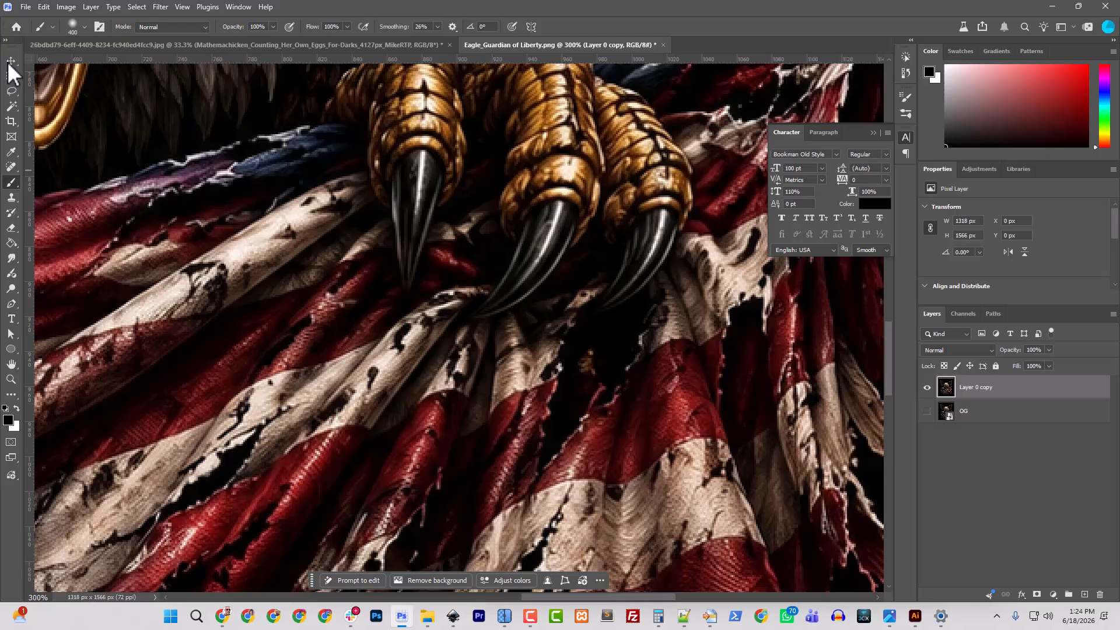
- Check the document's dimensions and resolution in Image Size without changing them
left_click(12, 64)
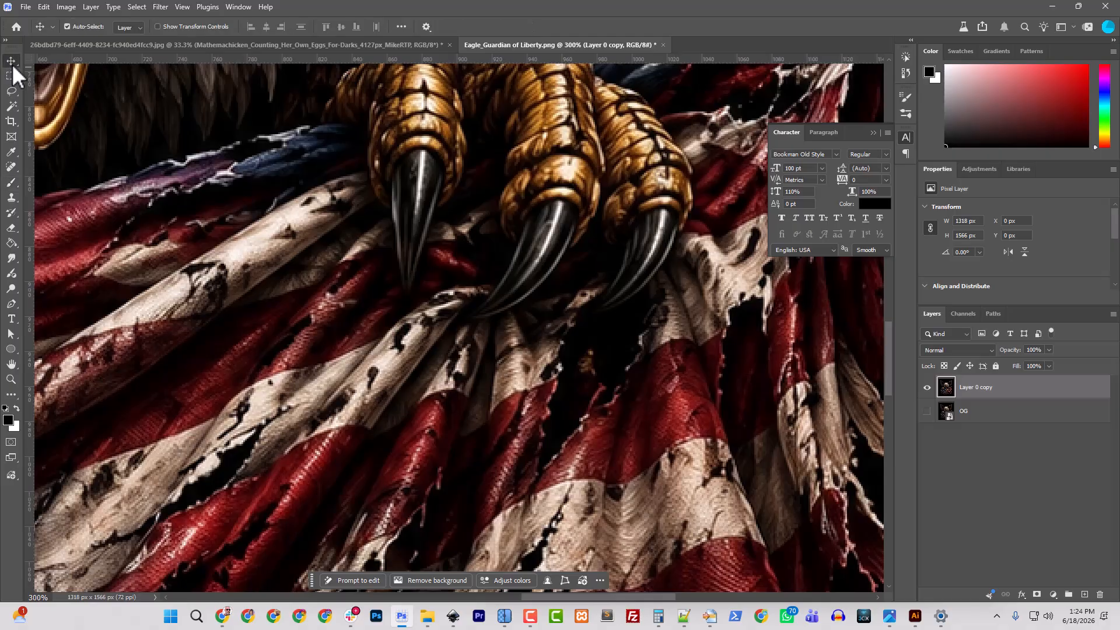
left_click(70, 7)
left_click(82, 92)
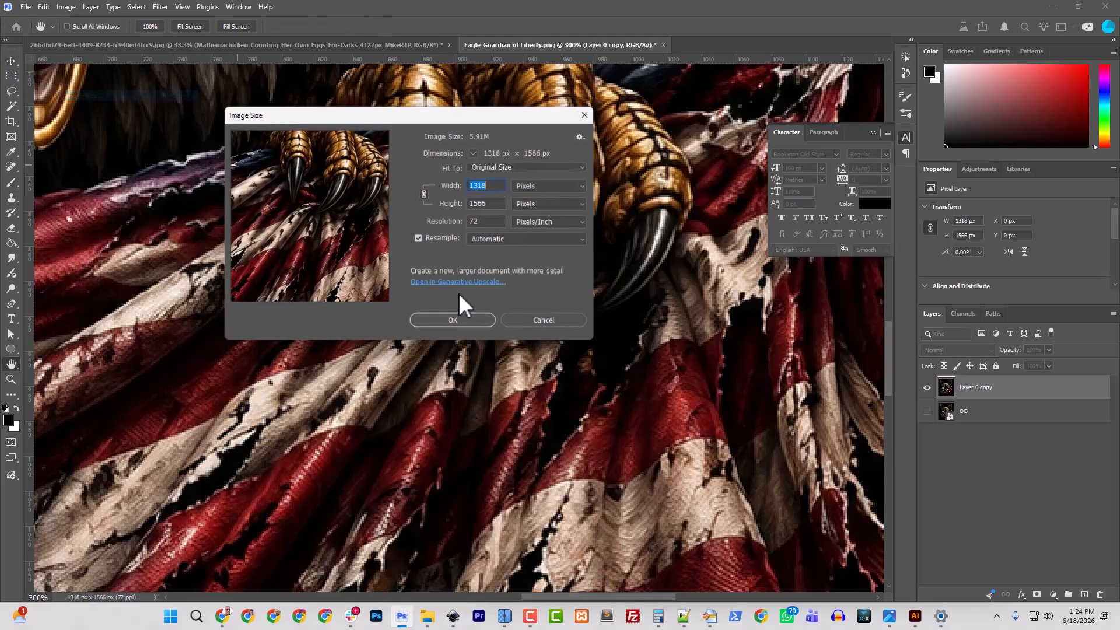
left_click(545, 325)
key("ctrl+minus")
key("ctrl+minus")
key("ctrl+minus")
key("ctrl+minus")
key("ctrl+minus")
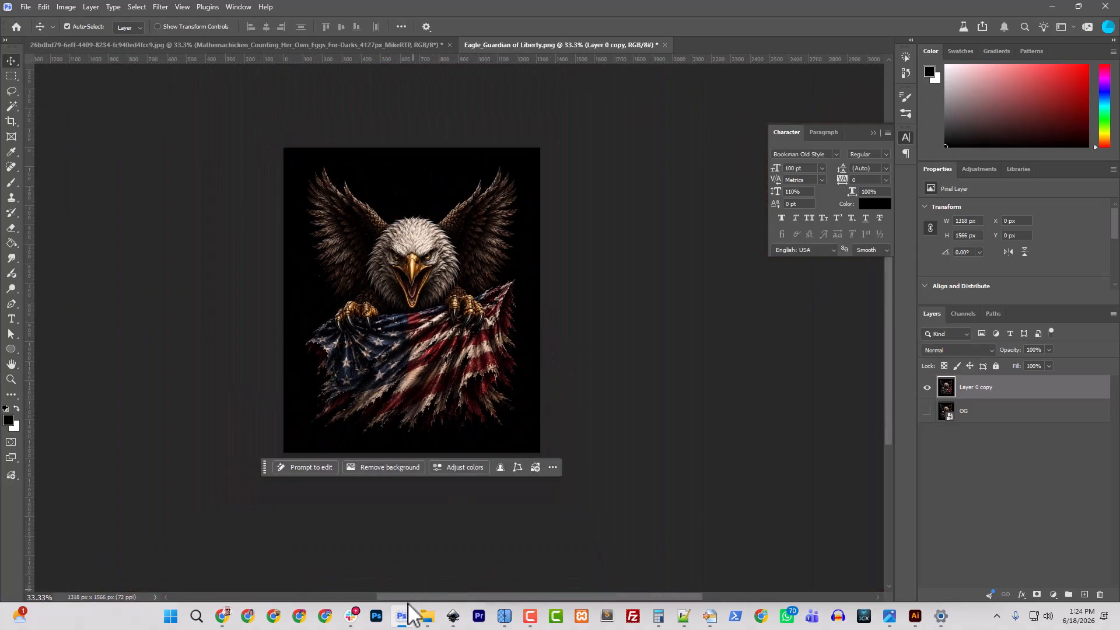
- Open the upscaled PNG "ChatGPT Image Jun 18, 2026, 01_20_01 PM_upscayl_6x_upscayl-standard-4x.png" from Downloads in Photoshop
mouse_move(426, 620)
left_click(431, 546)
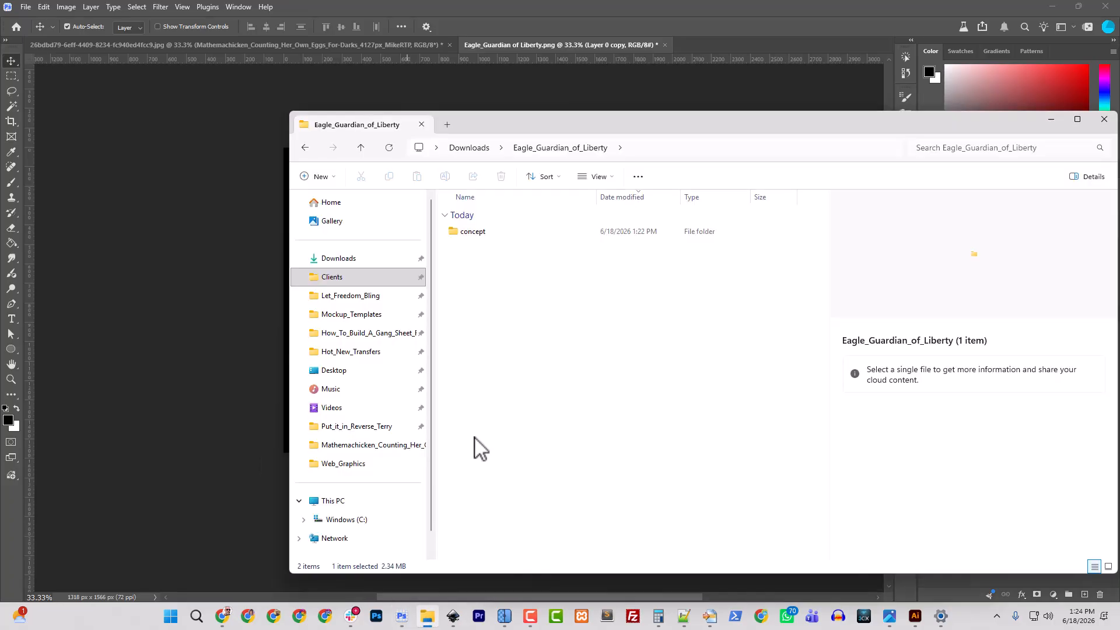
left_click(488, 148)
left_click(478, 253)
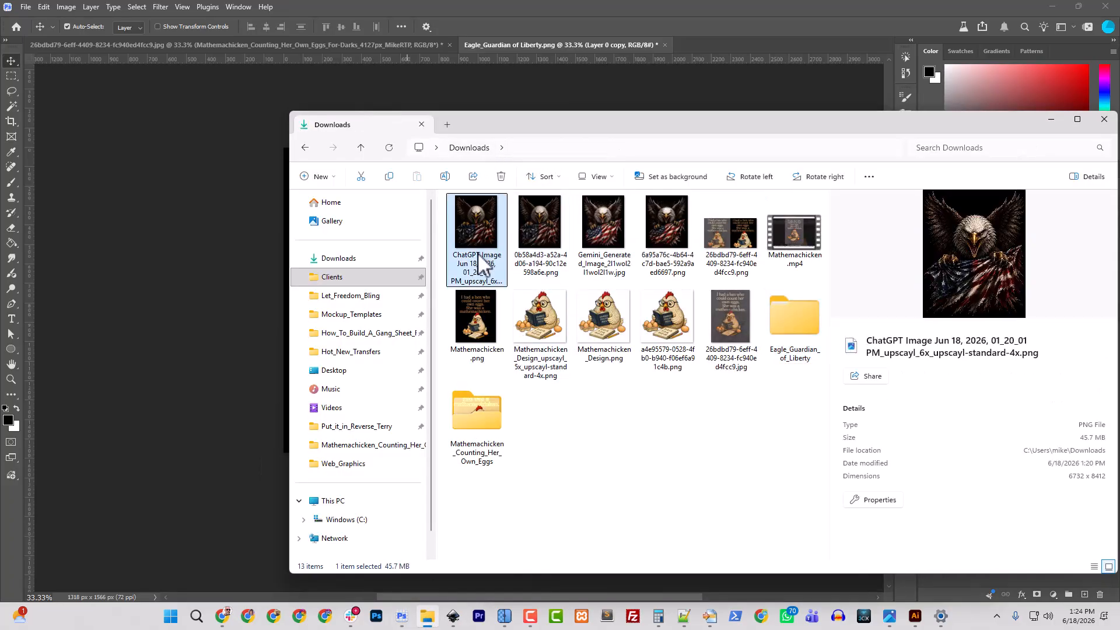
right_click(478, 254)
mouse_move(528, 116)
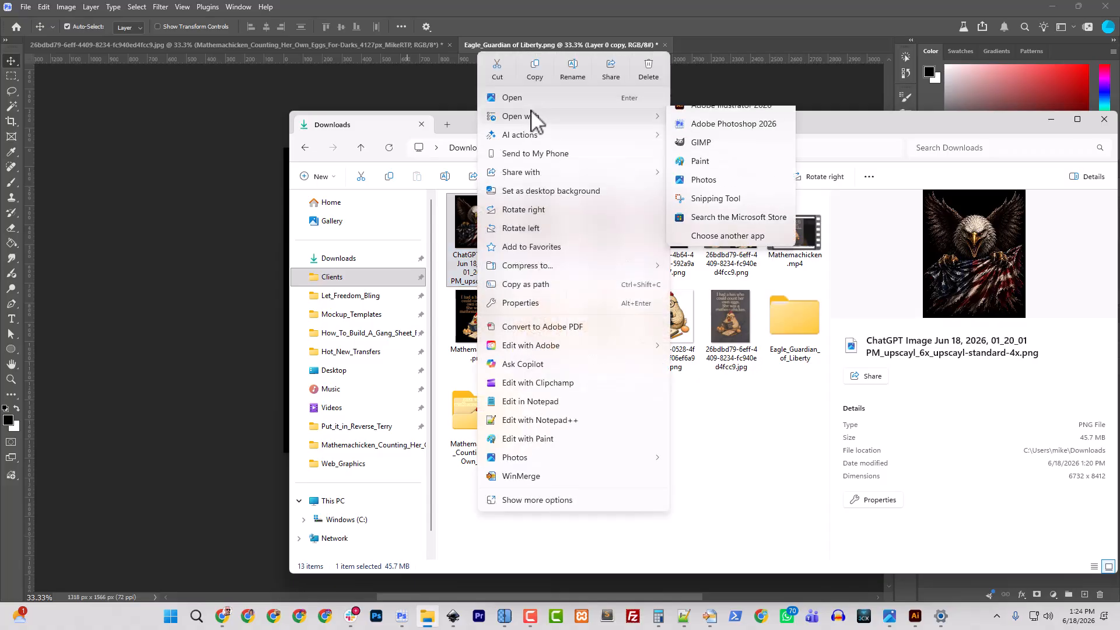
left_click(729, 137)
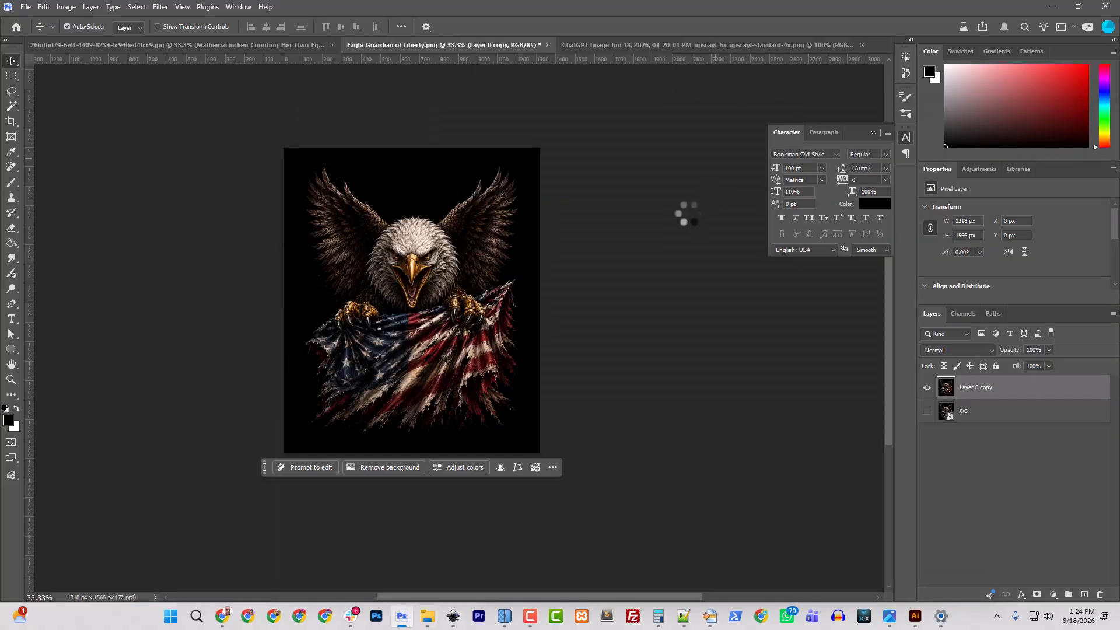
- Close all other open documents without saving, keeping only the upscaled eagle image
right_click(654, 41)
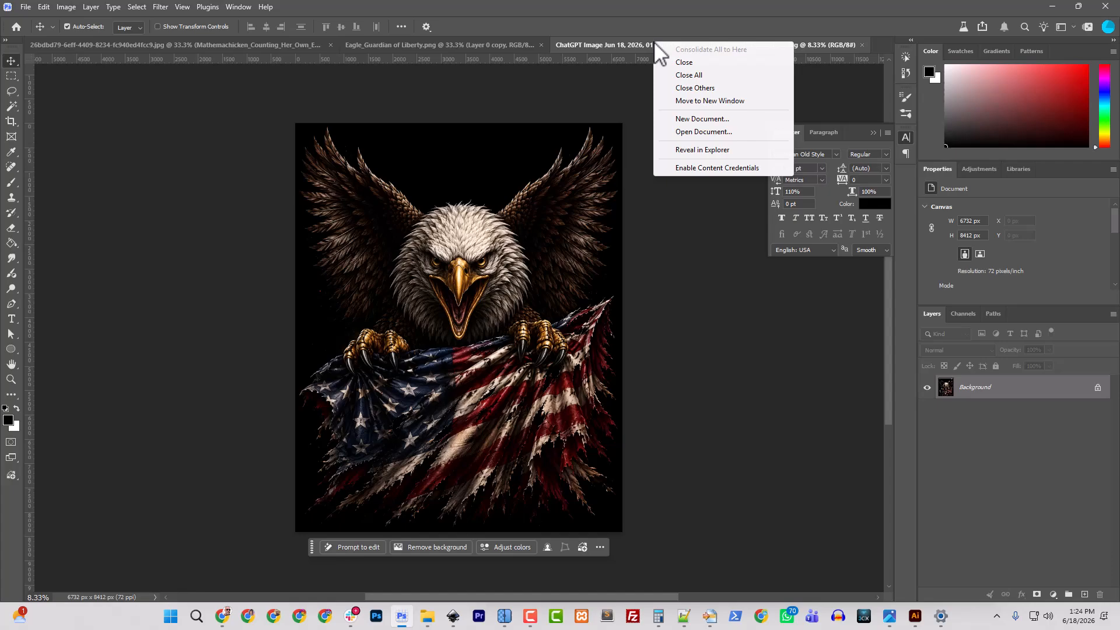
left_click(694, 88)
left_click(563, 228)
left_click(564, 228)
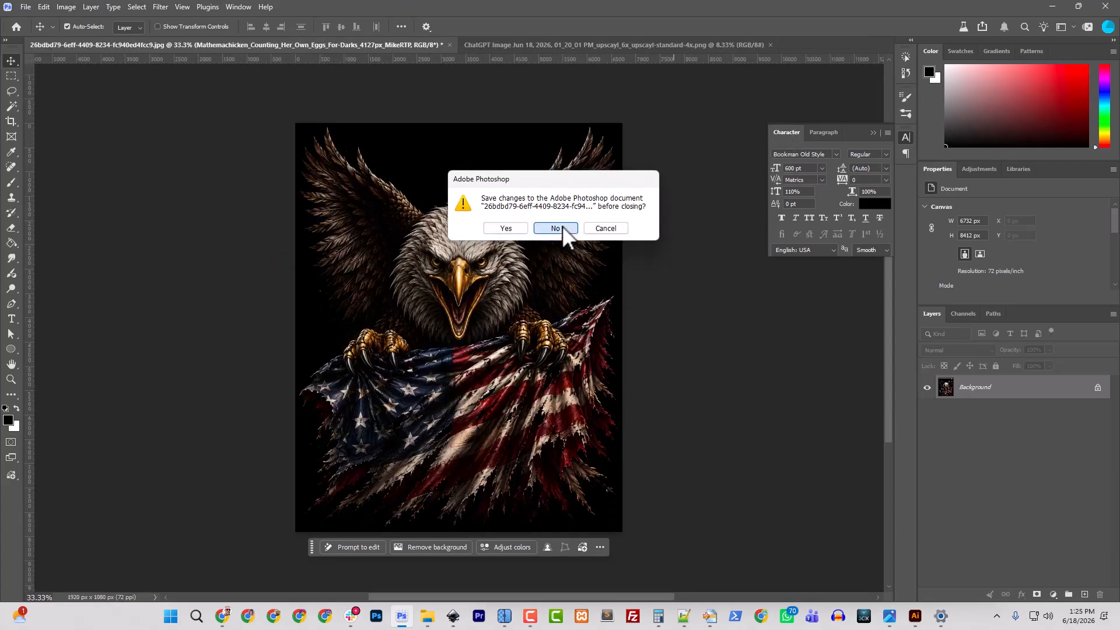
- Set the image resolution to 300 pixels/inch with Resample turned off
left_click(66, 7)
left_click(91, 96)
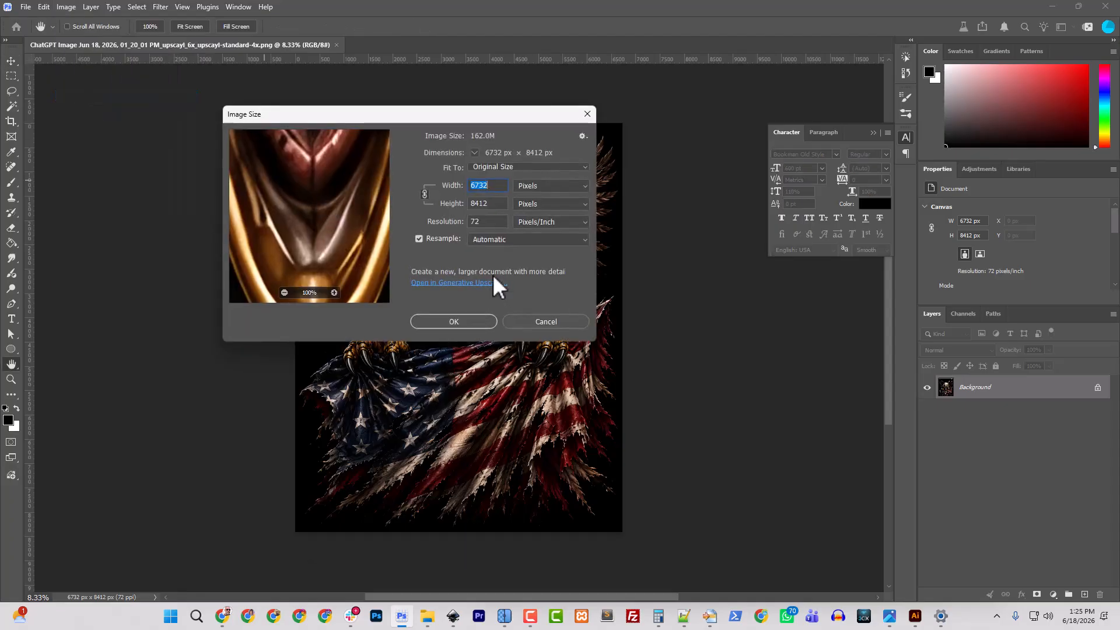
left_click(447, 239)
left_click_drag(495, 221, 404, 222)
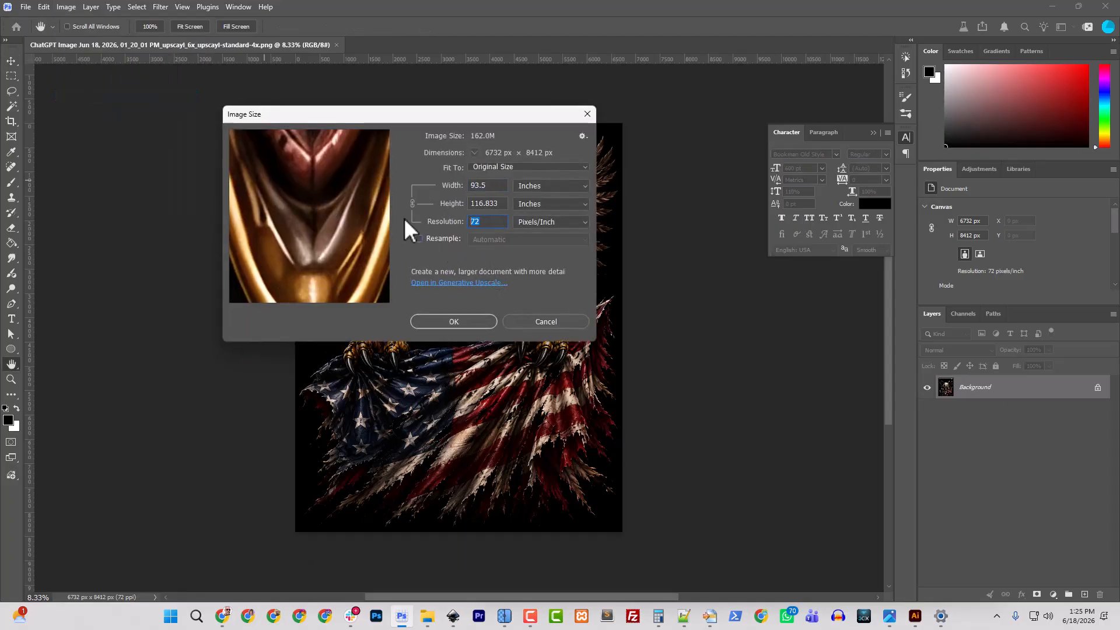
type("300")
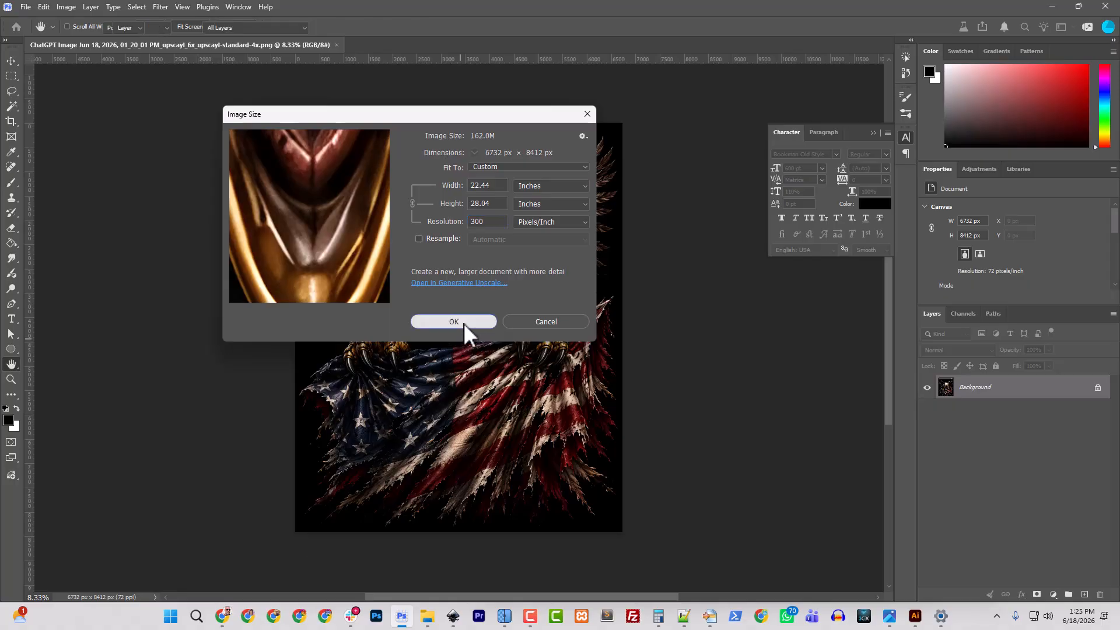
left_click(464, 323)
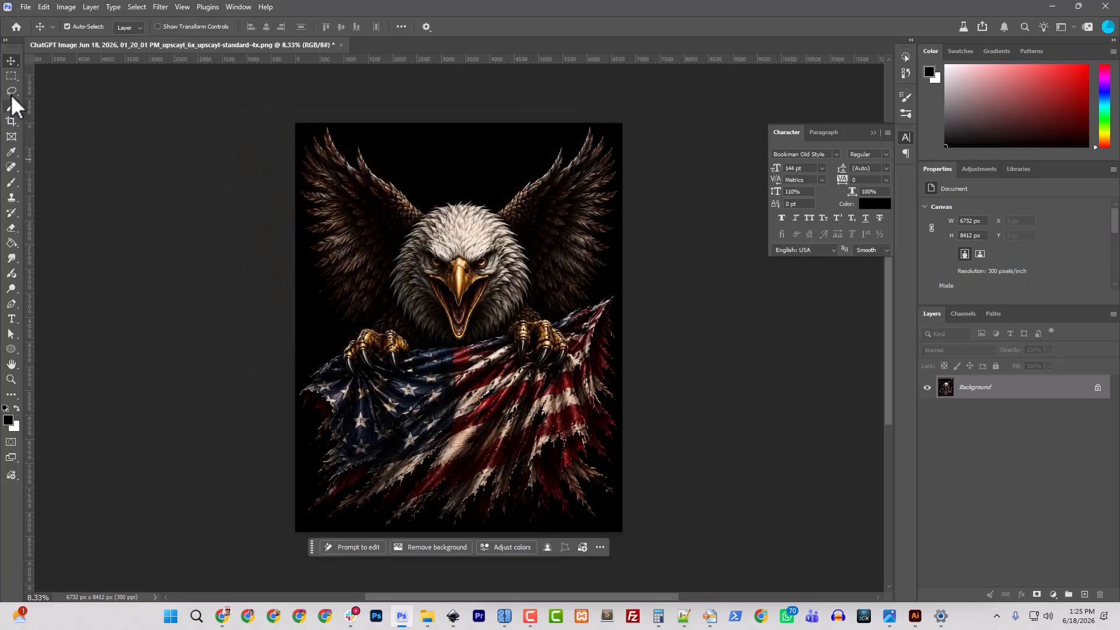
- Extend the canvas evenly on all sides to about 8556 × 9852 px and fill it using Firefly Generative Expand without a prompt
left_click(11, 121)
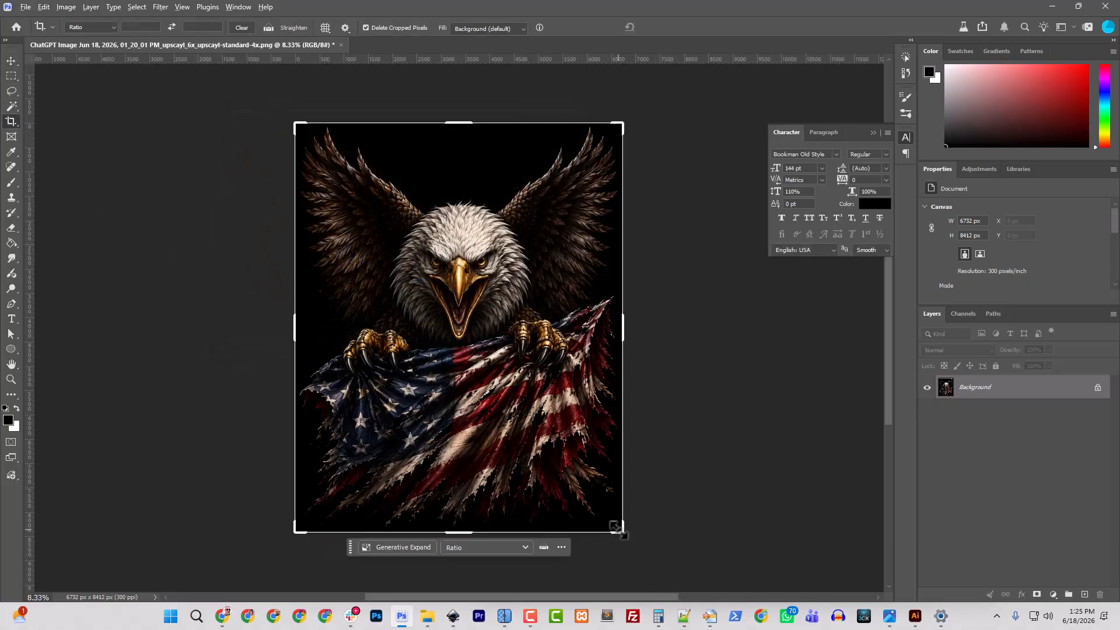
left_click_drag(618, 528, 667, 567)
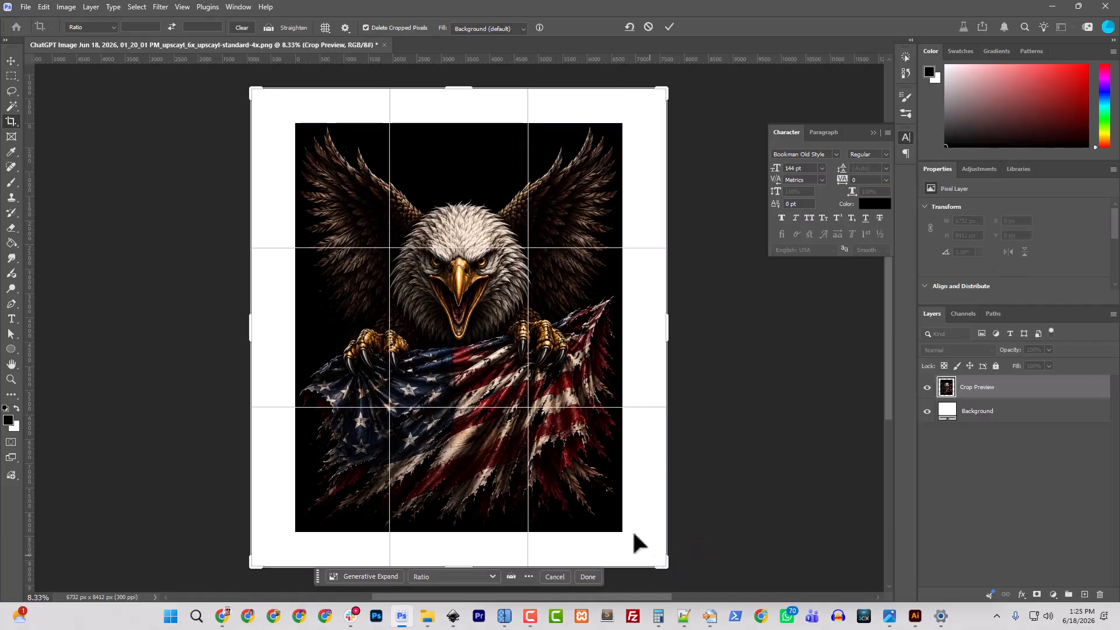
left_click(357, 576)
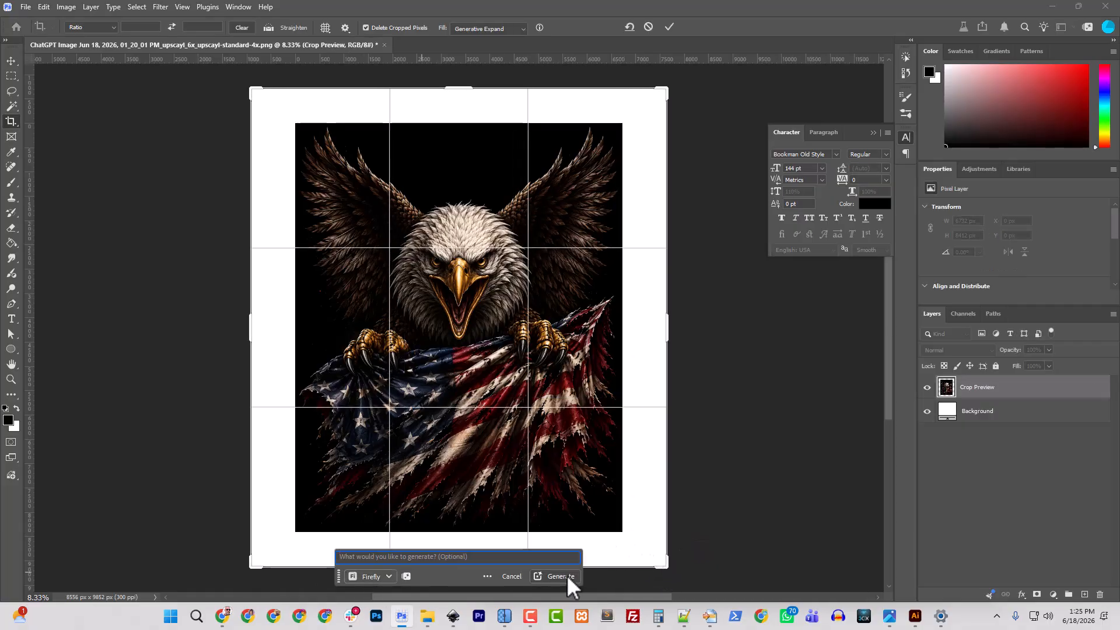
left_click(559, 577)
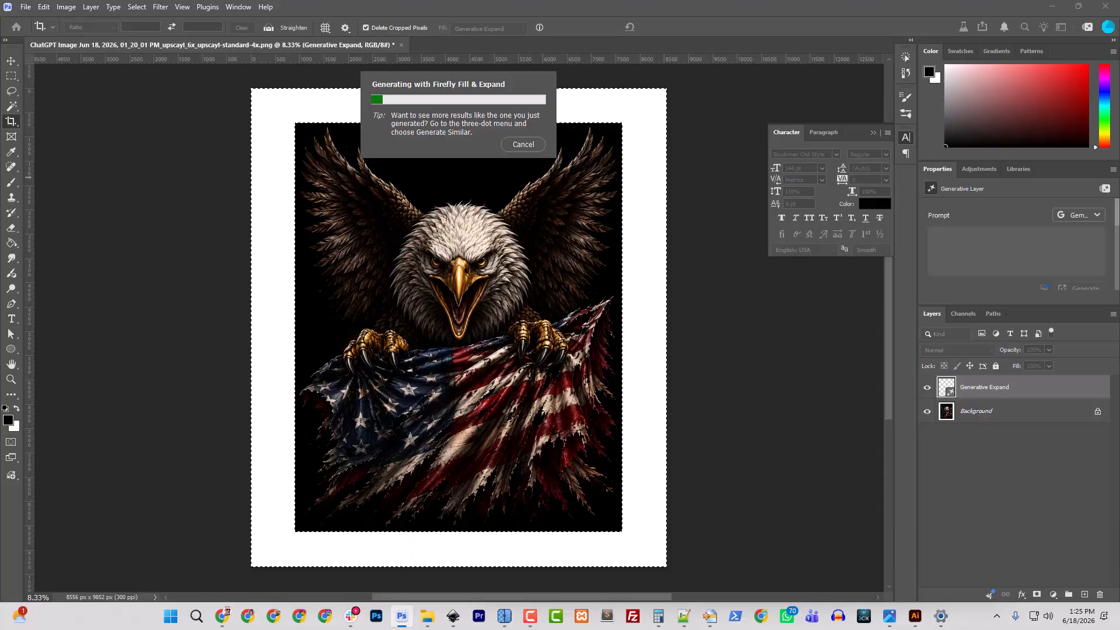
- Sample the expanded background near its upper corners and side edge with the foreground Color Picker to check the blacks
left_click(16, 417)
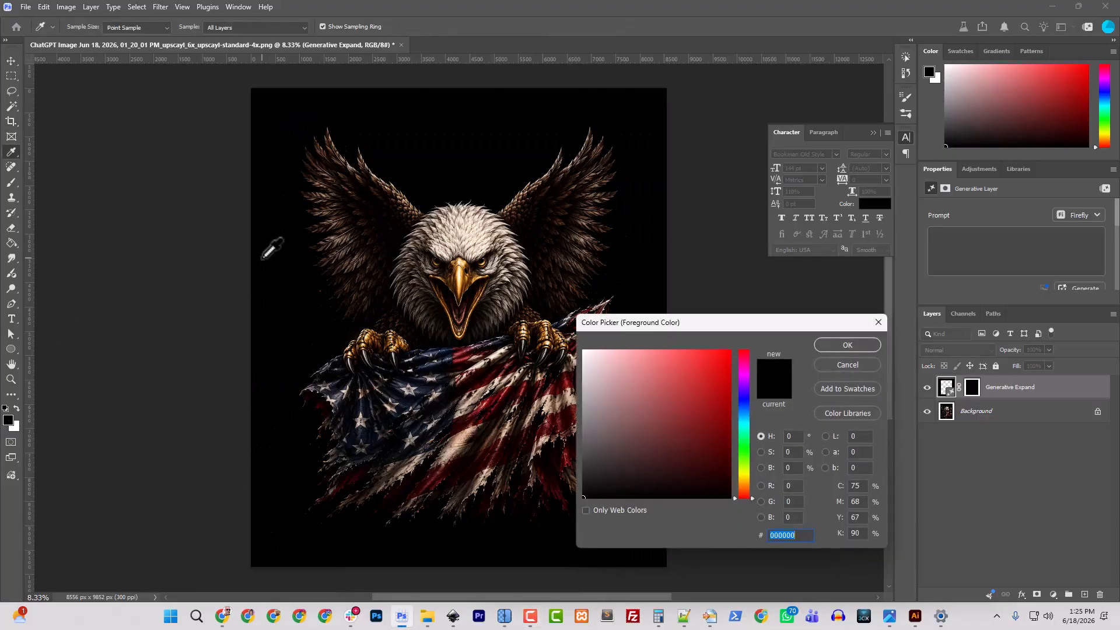
left_click(266, 96)
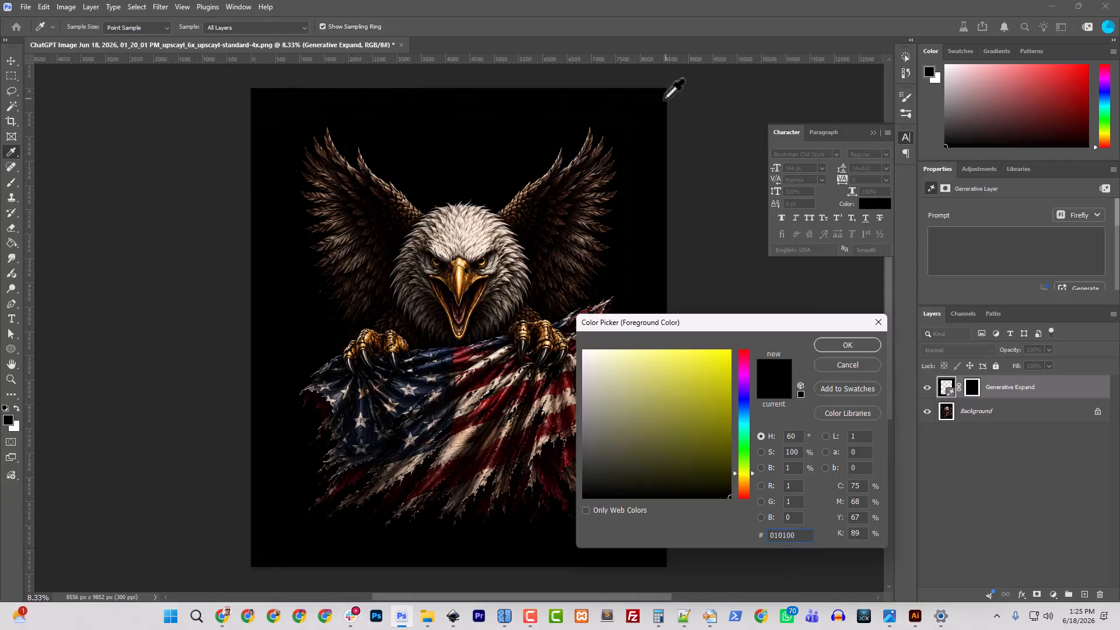
left_click(654, 99)
left_click(666, 231)
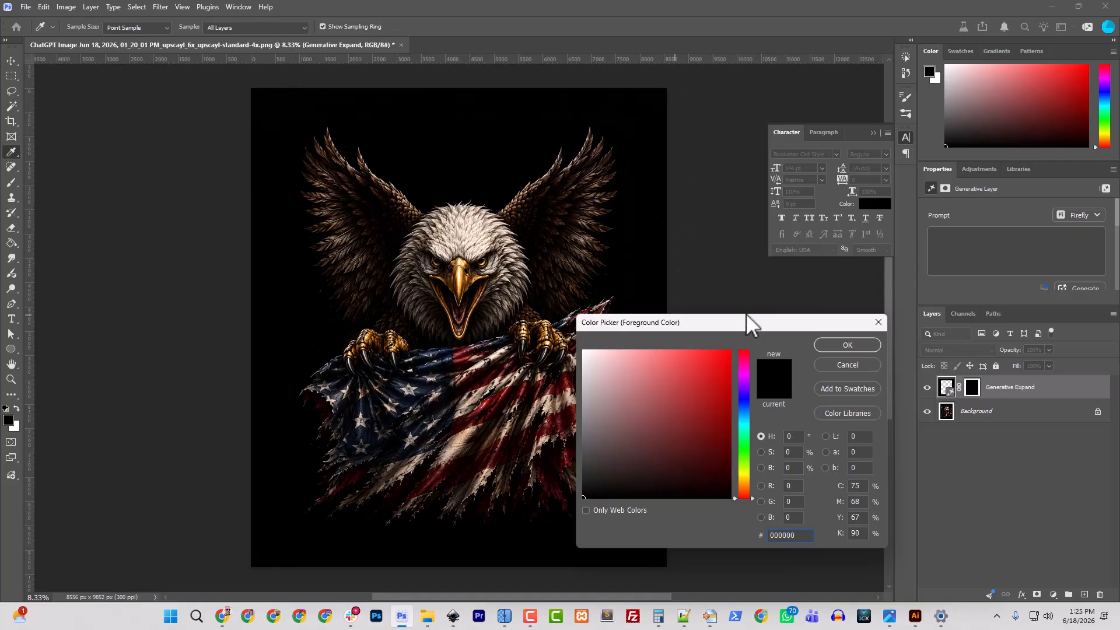
left_click_drag(746, 315, 965, 355)
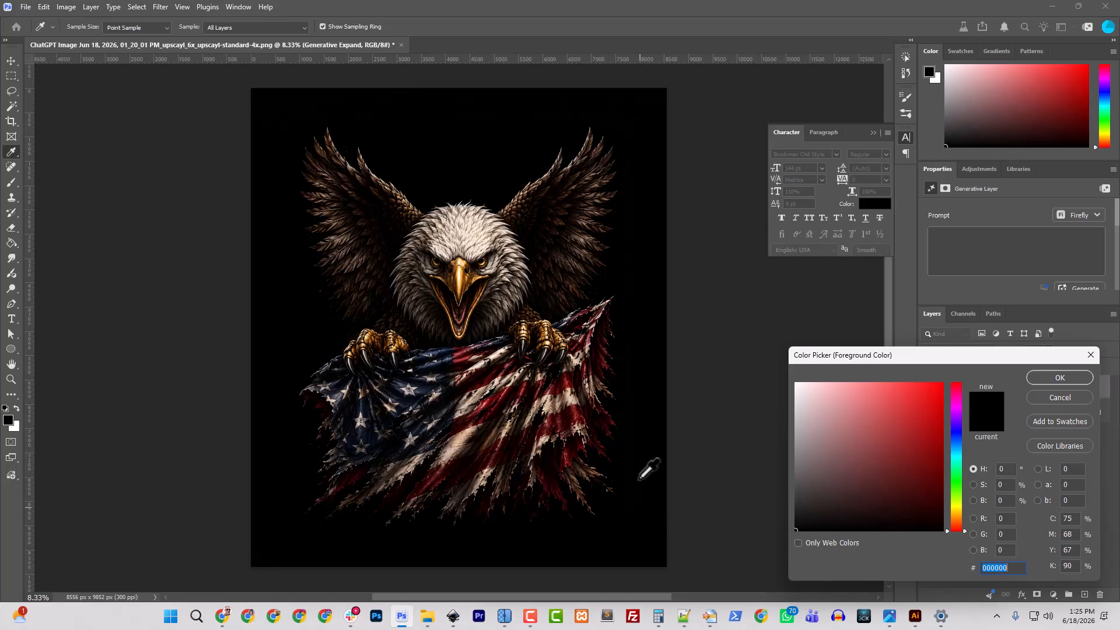
left_click(1046, 376)
- Lasso the stray blue-purple patch on the flag's upper edge beneath the beak and add the blue patch beyond the right-hand talons
scroll(596, 428, "down", 3)
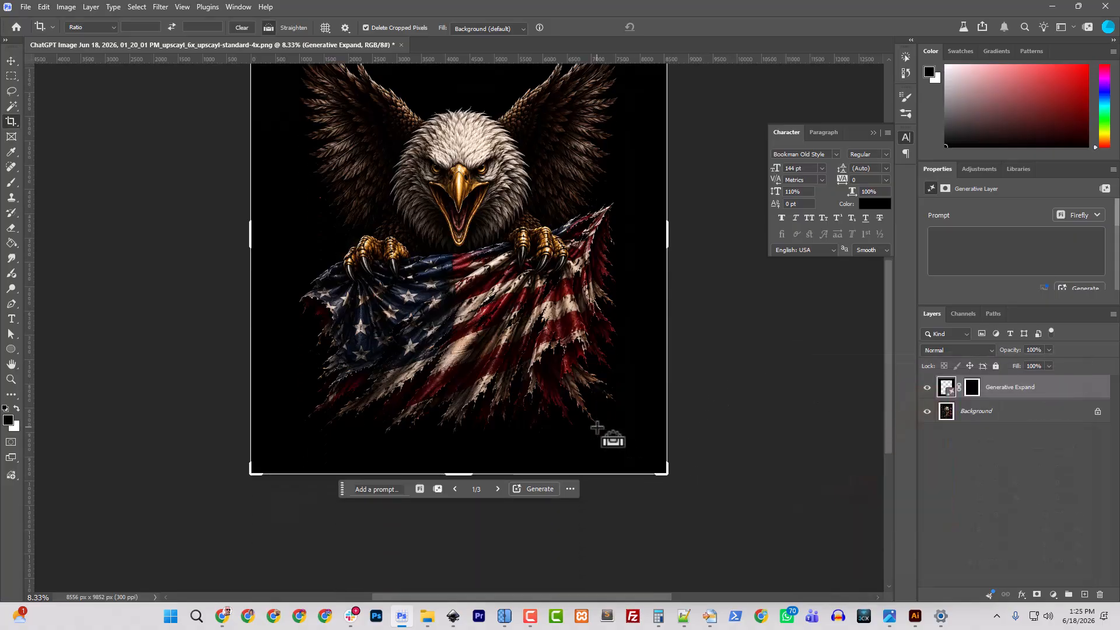
key("ctrl+plus")
key("ctrl+plus")
key("ctrl+plus")
left_click_drag(658, 236, 530, 341)
key("ctrl+plus")
scroll(544, 319, "up", 3)
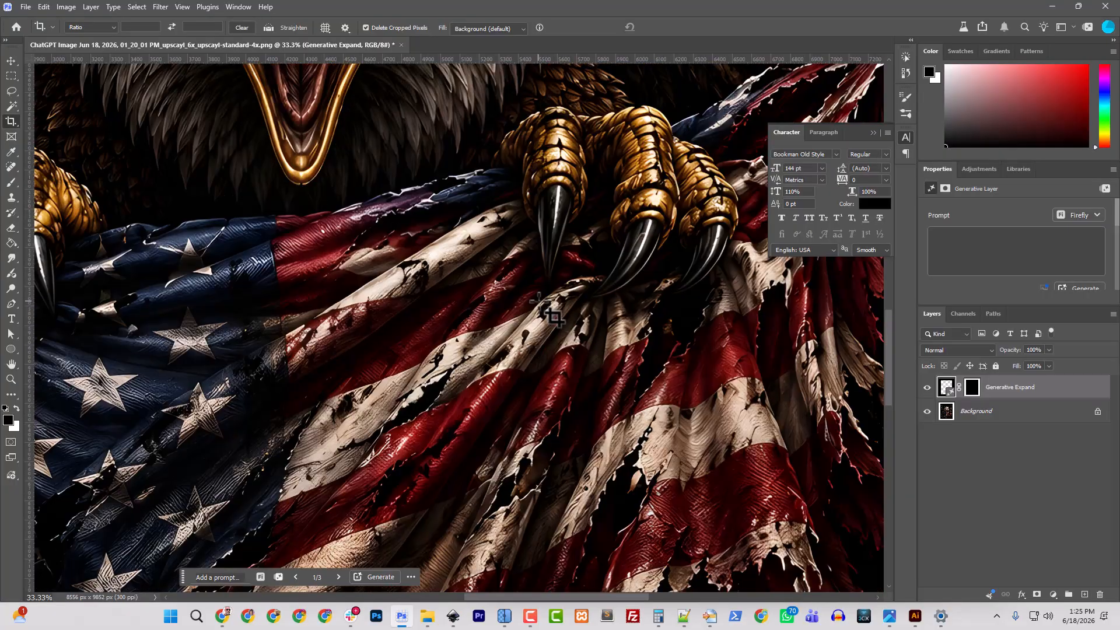
left_click(11, 91)
mouse_move(361, 249)
left_mouse_down()
mouse_move(478, 216)
mouse_move(517, 224)
mouse_move(459, 271)
mouse_move(461, 251)
mouse_move(360, 256)
left_mouse_up()
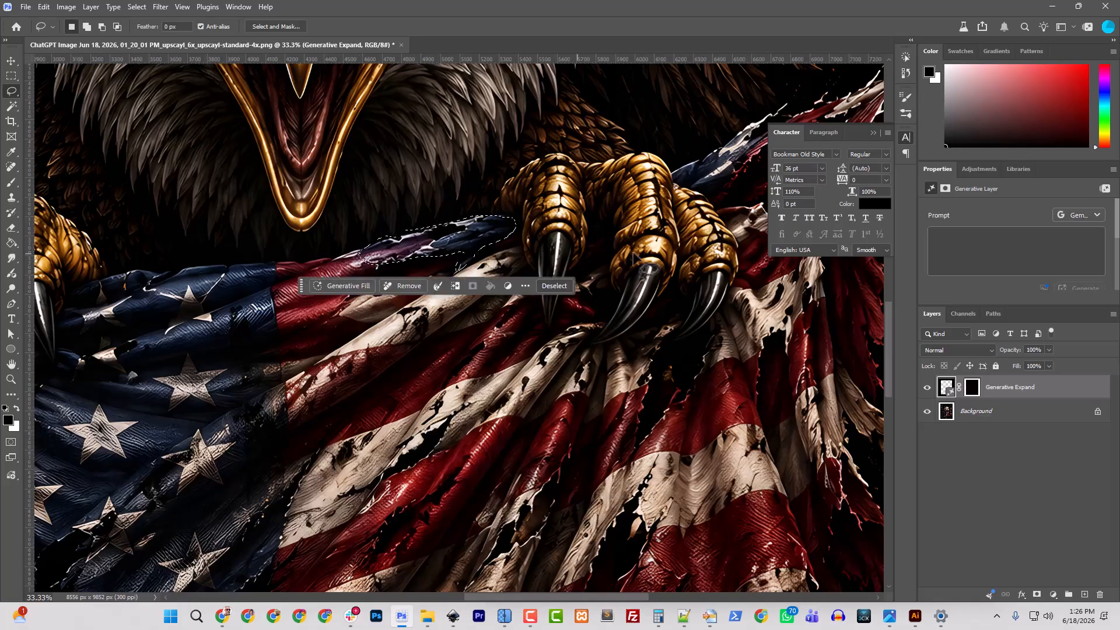
left_click_drag(709, 350, 569, 455)
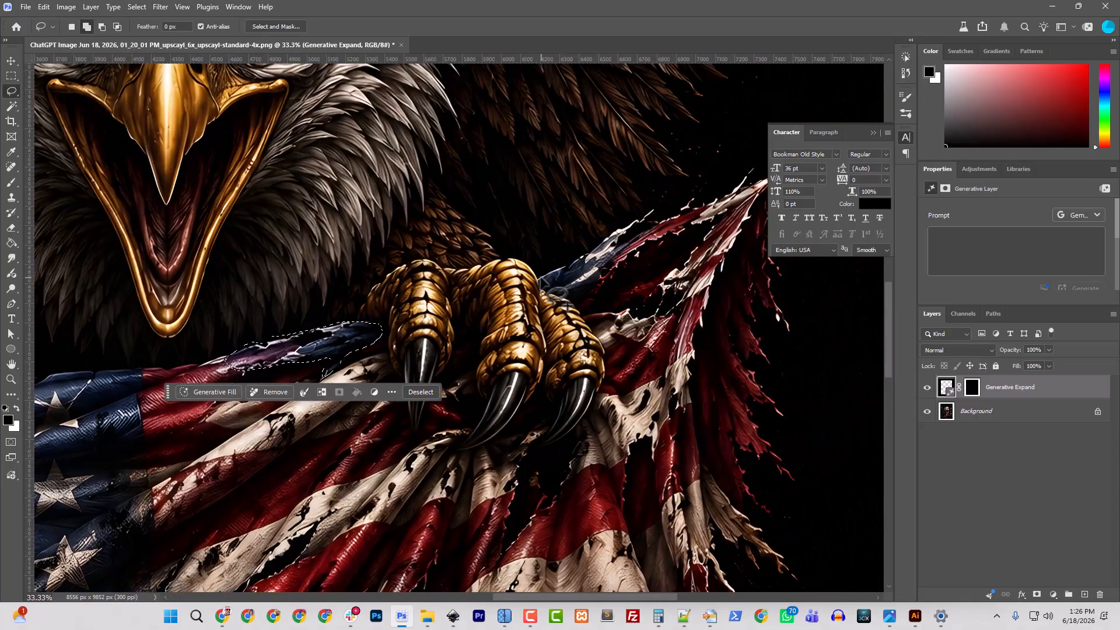
mouse_move(538, 277)
left_mouse_down()
mouse_move(619, 231)
mouse_move(653, 228)
mouse_move(577, 298)
left_mouse_up()
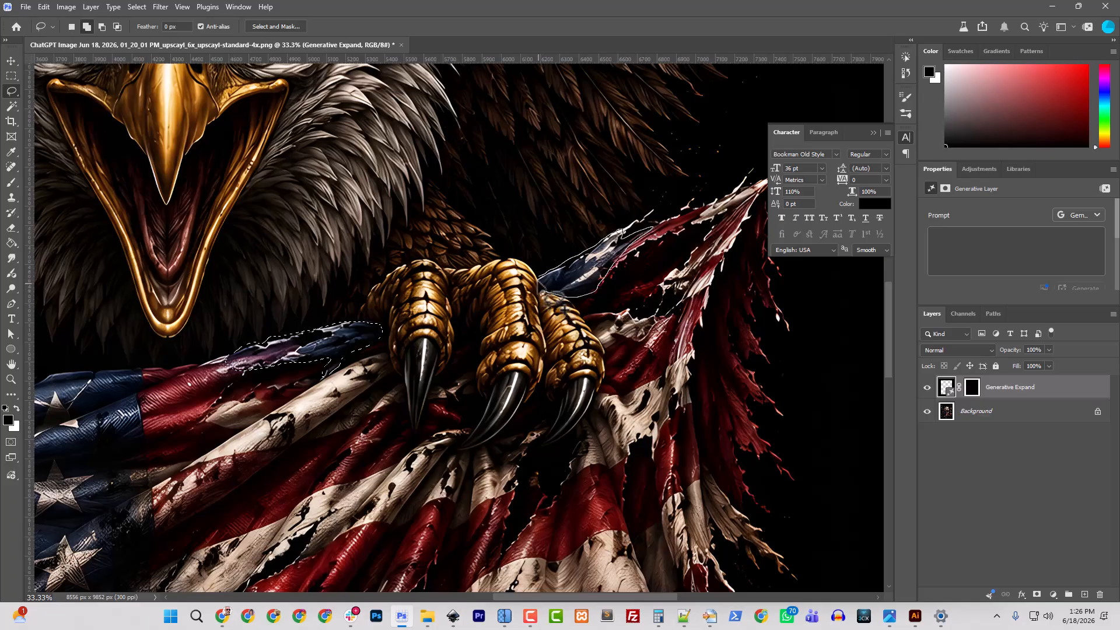
left_click_drag(553, 292, 577, 299)
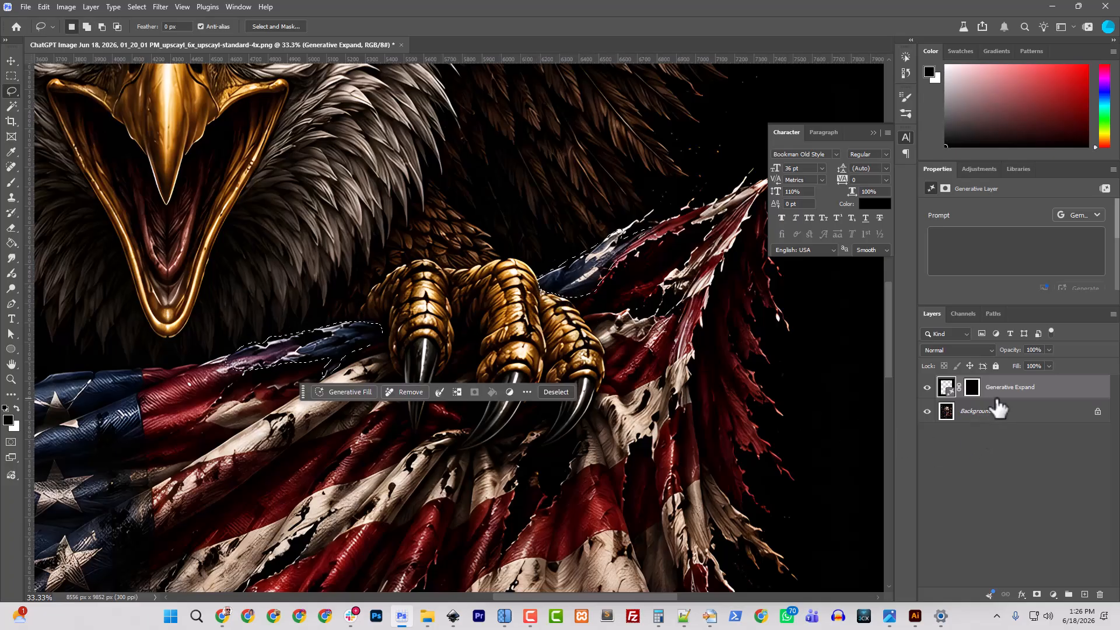
- Merge the Generative Expand layer with the Background layer
left_click(996, 411, "shift")
key("ctrl+e")
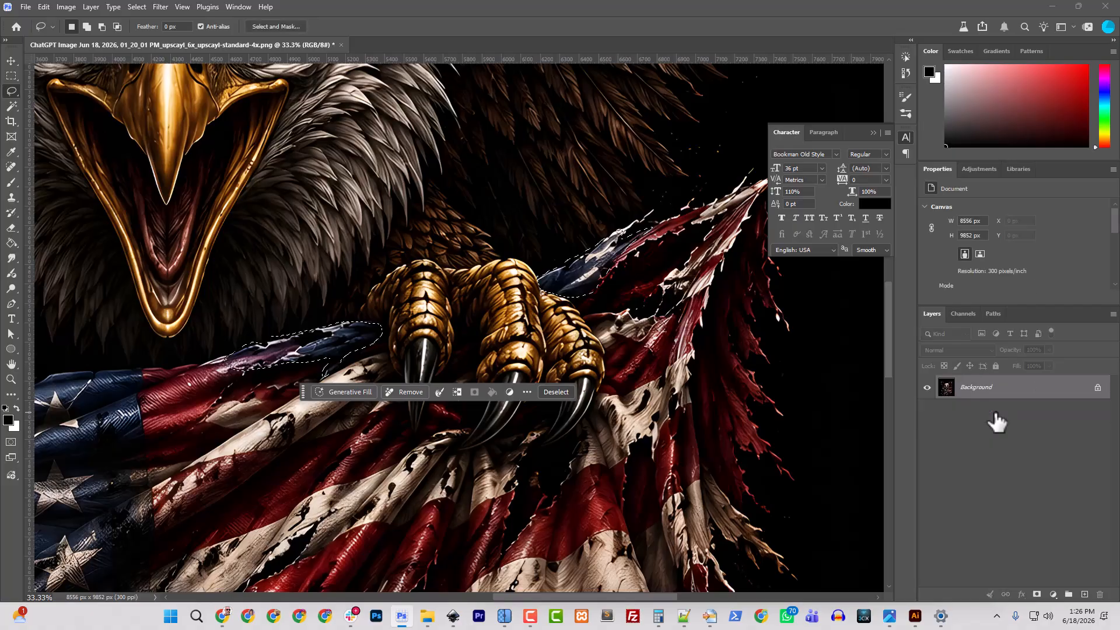
- Duplicate the Background layer within the same document, keeping the default name
right_click(978, 396)
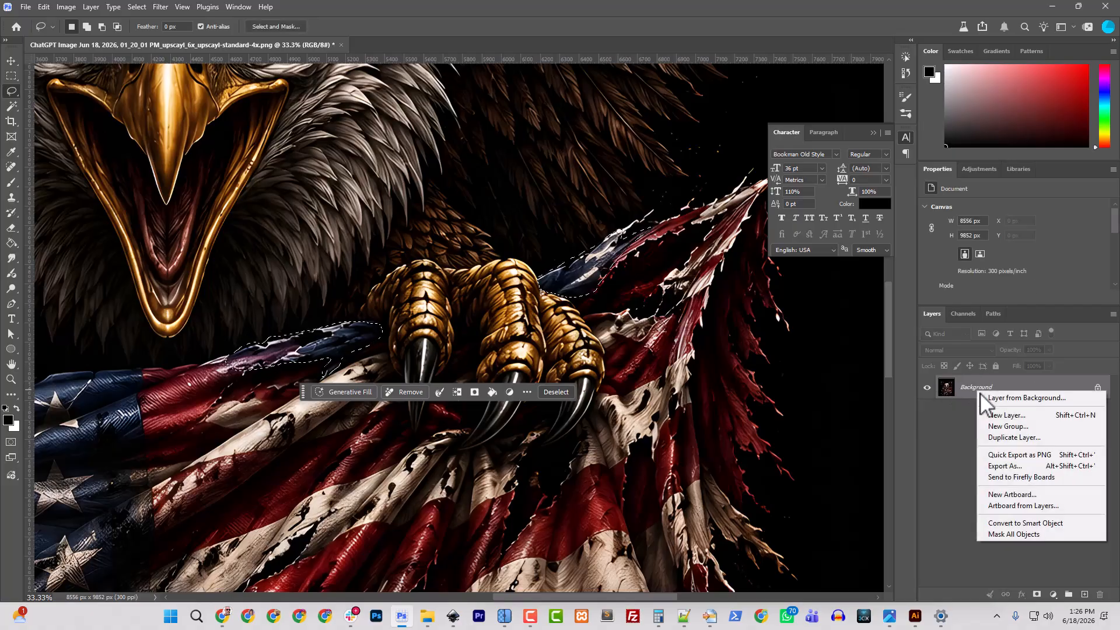
left_click(1001, 434)
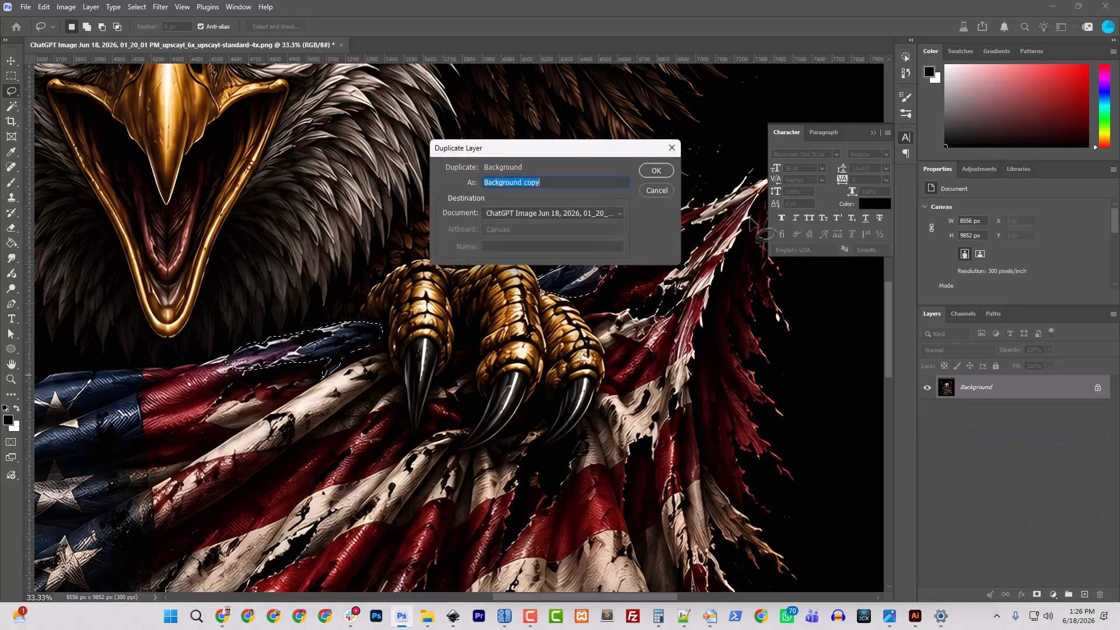
left_click(669, 174)
- Convert the unlocked original background layer to a Smart Object and hide it as a backup
left_click(1098, 411)
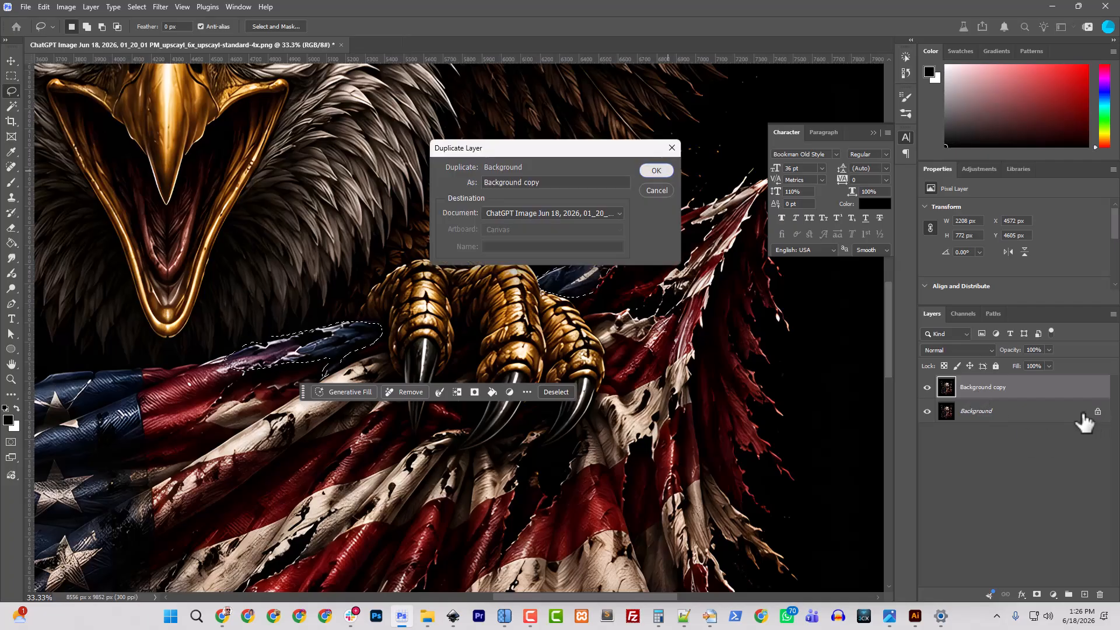
right_click(978, 413)
left_click(1014, 346)
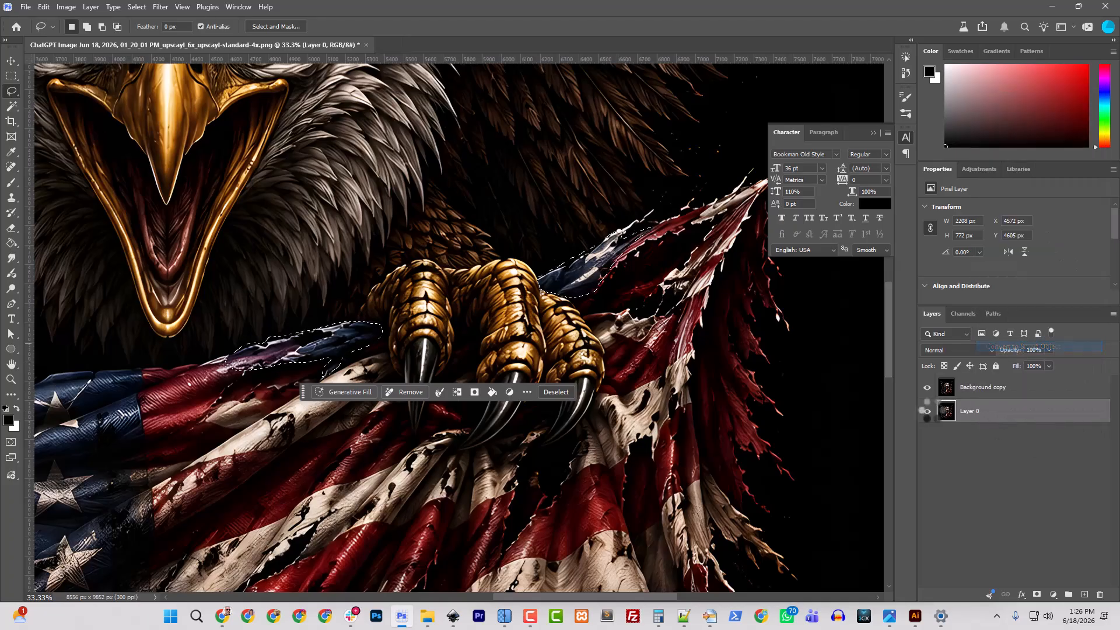
left_click(927, 411)
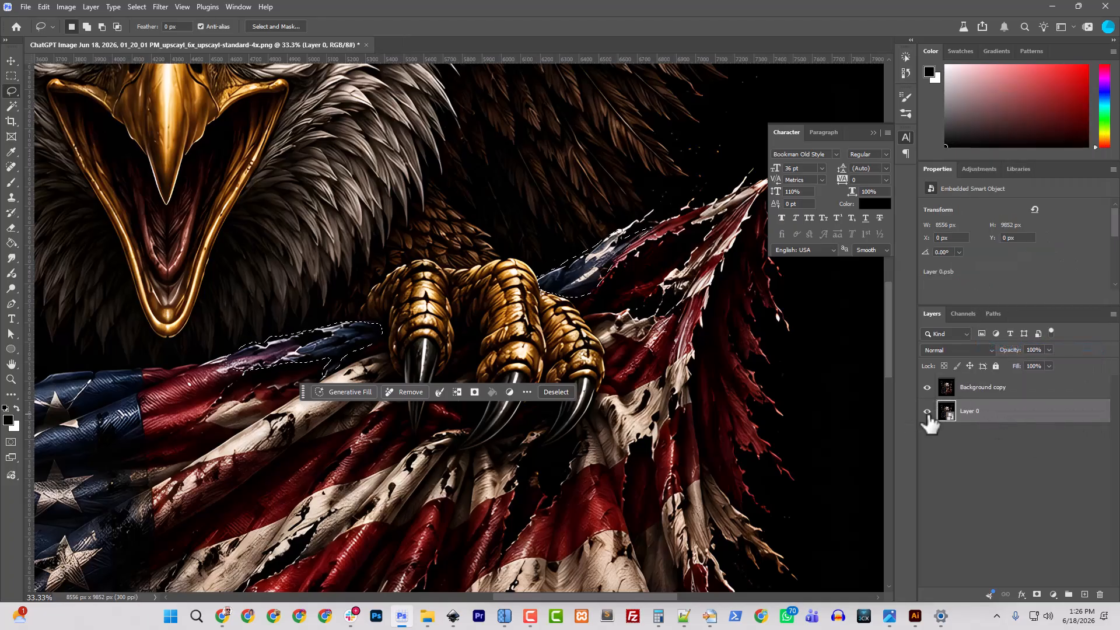
- Rename the duplicated background layer as Artwork
left_click(979, 392)
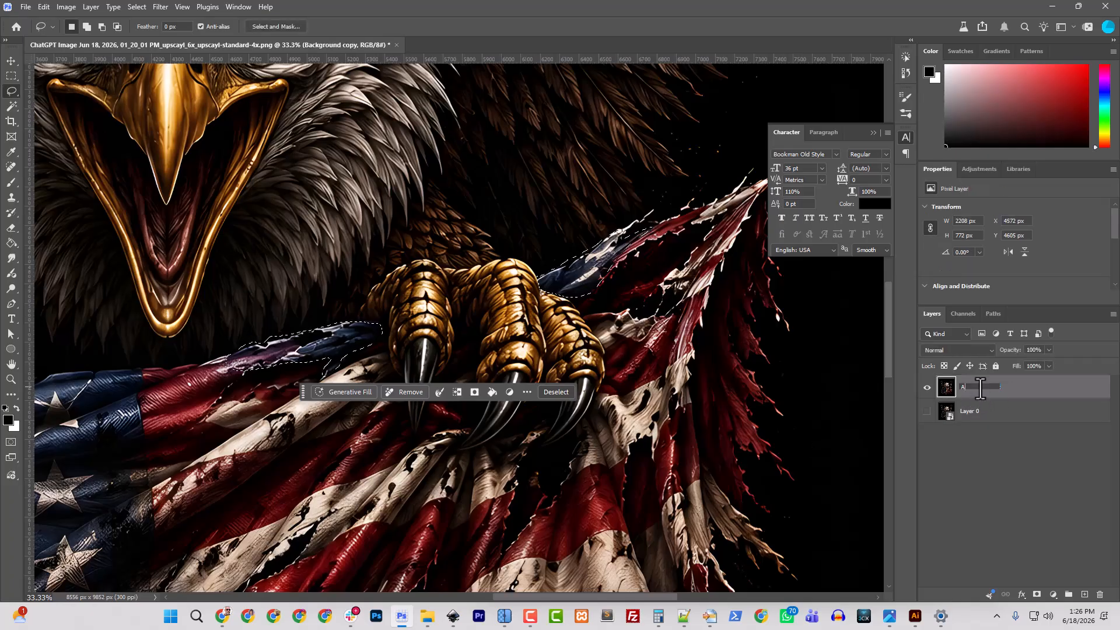
type("k")
key("Return")
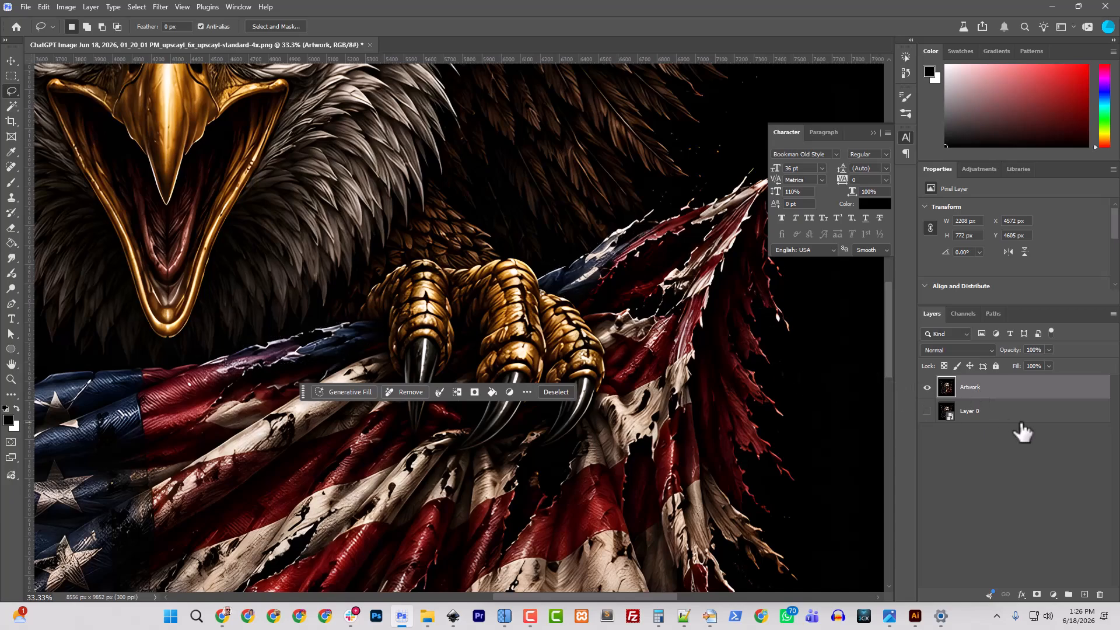
- Copy the lassoed flag patches to their own layer and hide the Artwork layer to isolate them
key("ctrl+j")
left_click(927, 411)
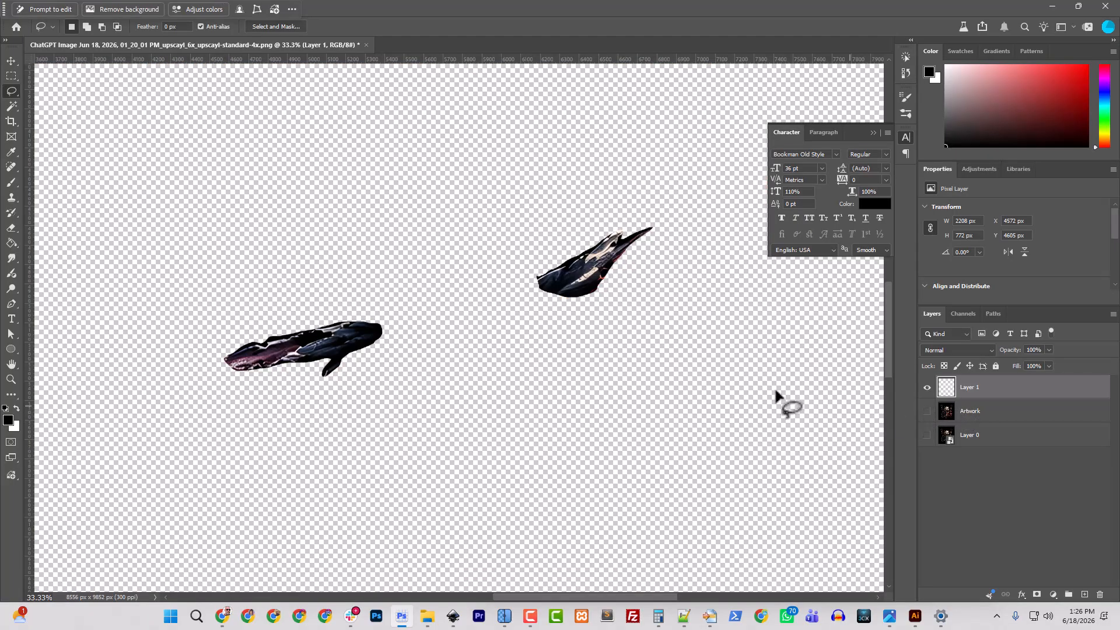
left_click(928, 411)
left_click(927, 412)
- Add a Hue/Saturation adjustment layer clipped to the copied flag patches
left_click(91, 7)
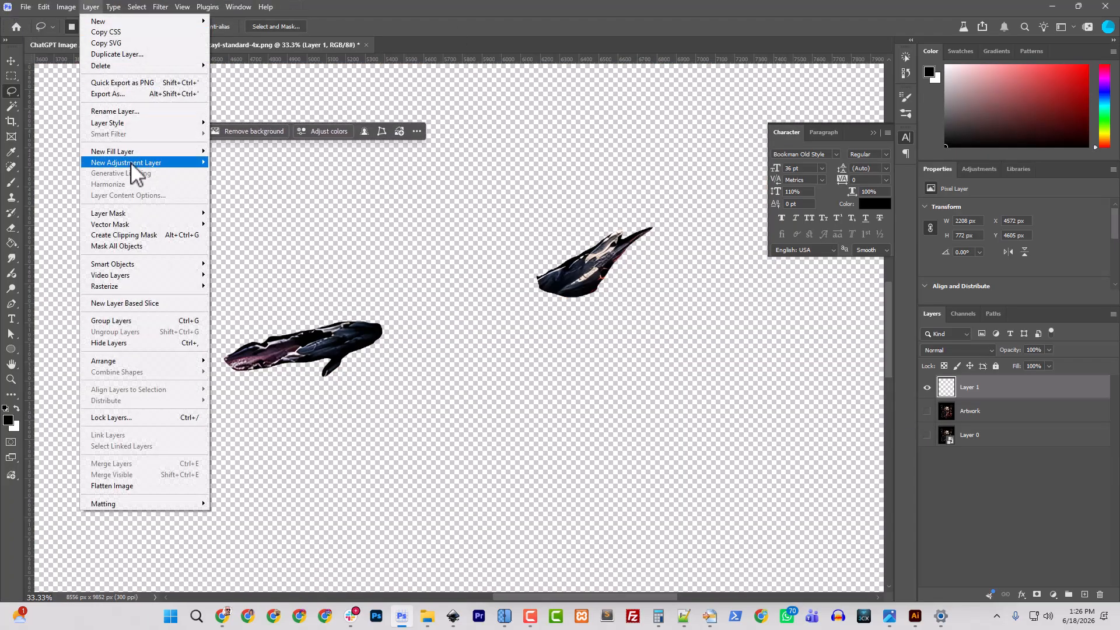
mouse_move(135, 164)
left_click(245, 252)
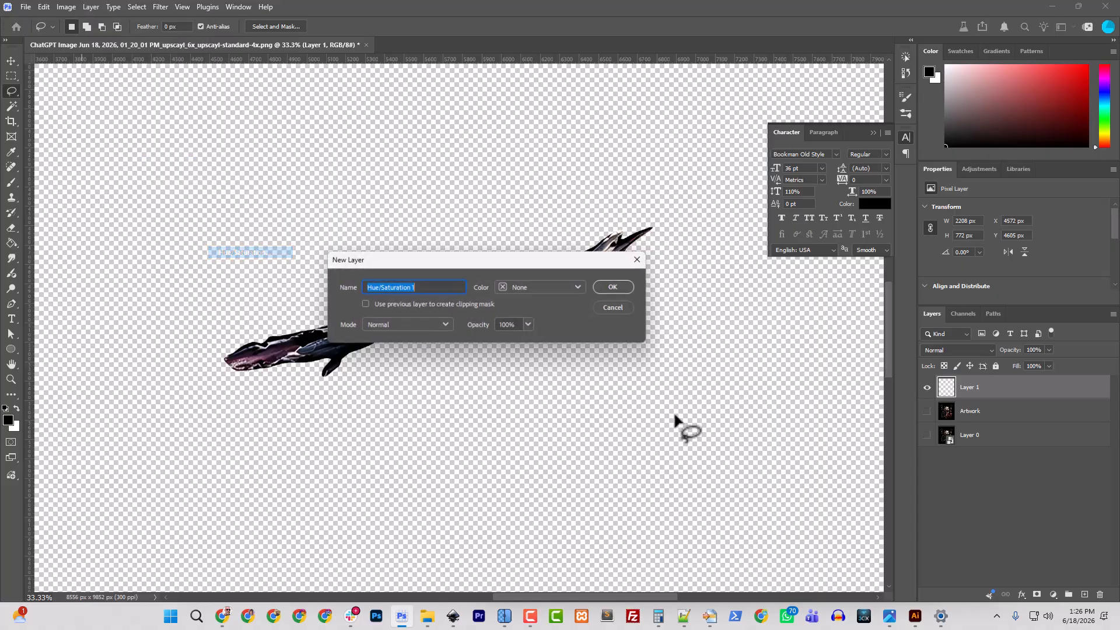
left_click(464, 306)
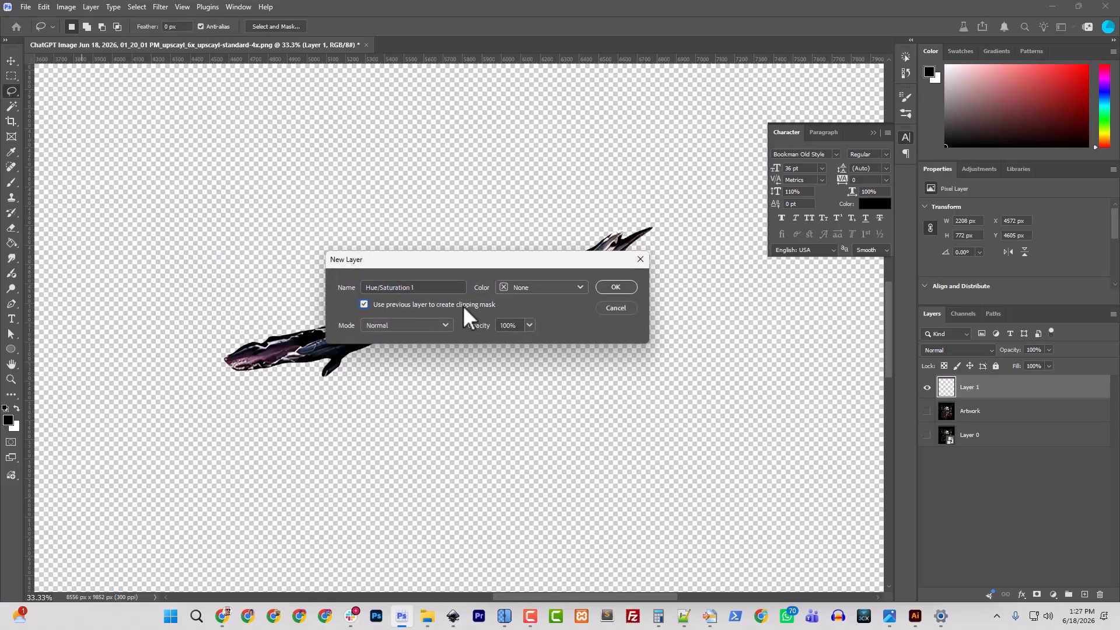
left_click(624, 291)
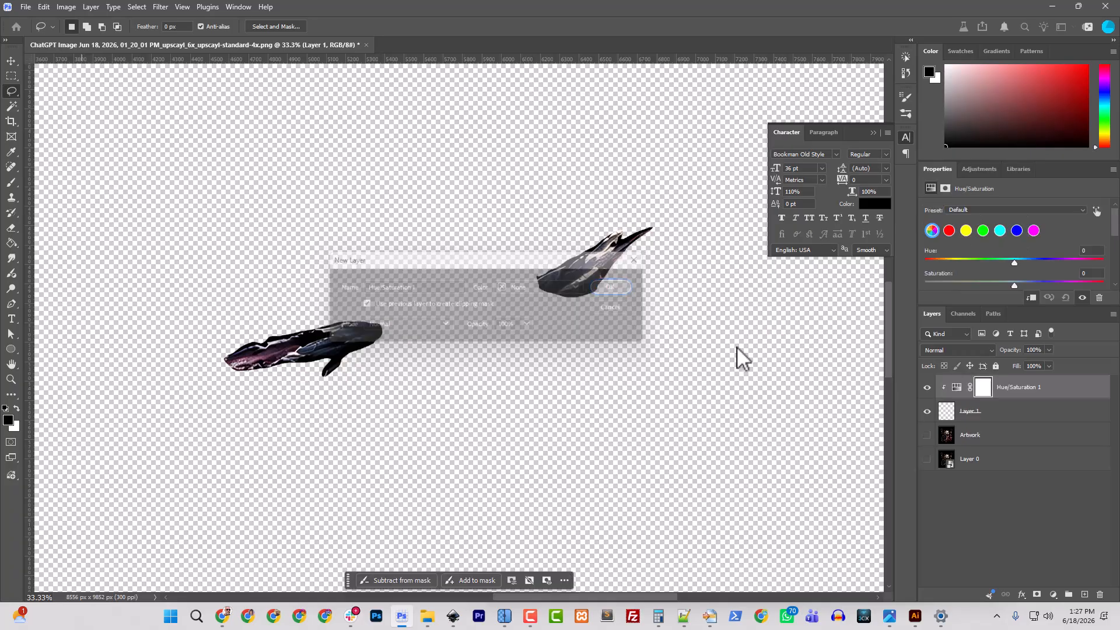
- Try to turn the patches red by shifting the Master hue and setting the Blues hue to +125
left_click(1017, 231)
left_click_drag(1015, 264, 1094, 273)
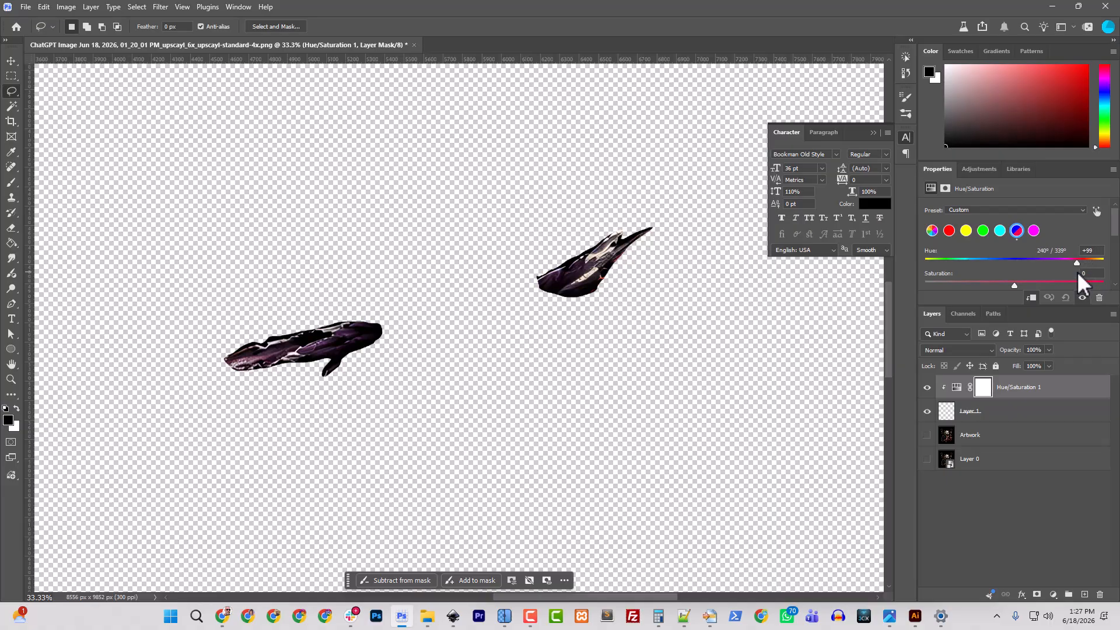
left_click_drag(1079, 264, 1086, 263)
left_click(931, 231)
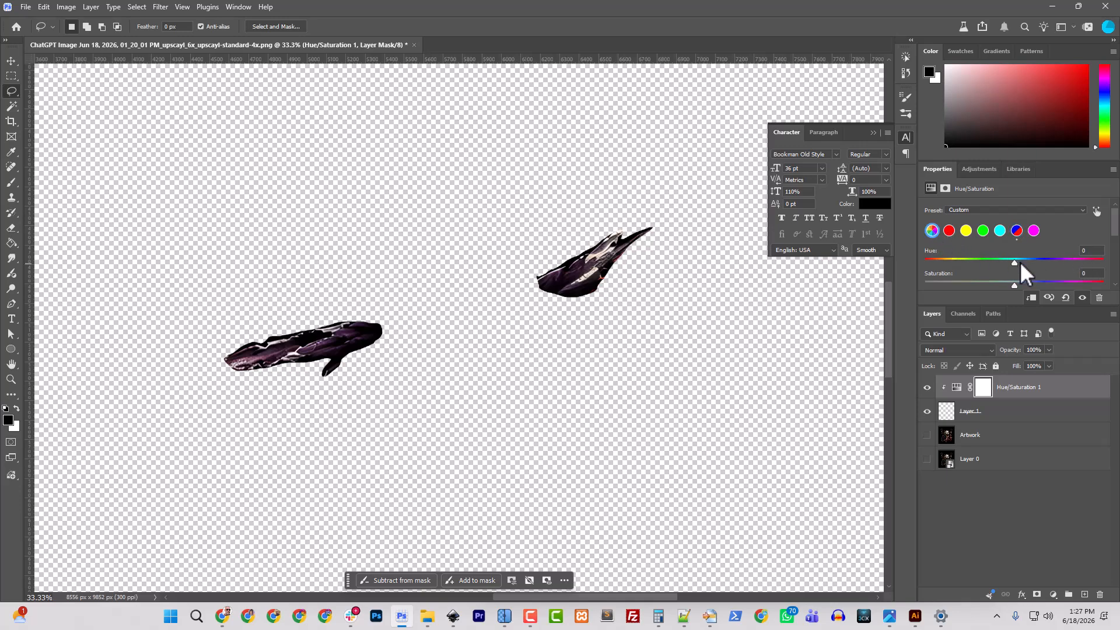
left_click_drag(1015, 264, 1064, 286)
left_click(1017, 235)
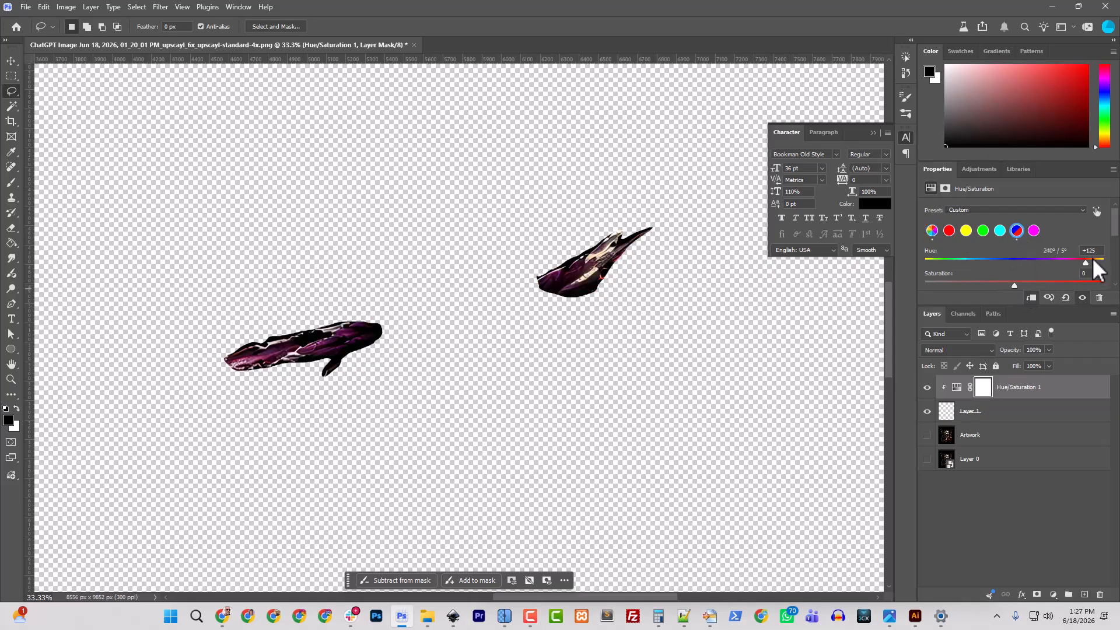
- Compare the patches with and without the Hue/Saturation adjustment, and delete that adjustment layer
left_click(928, 388)
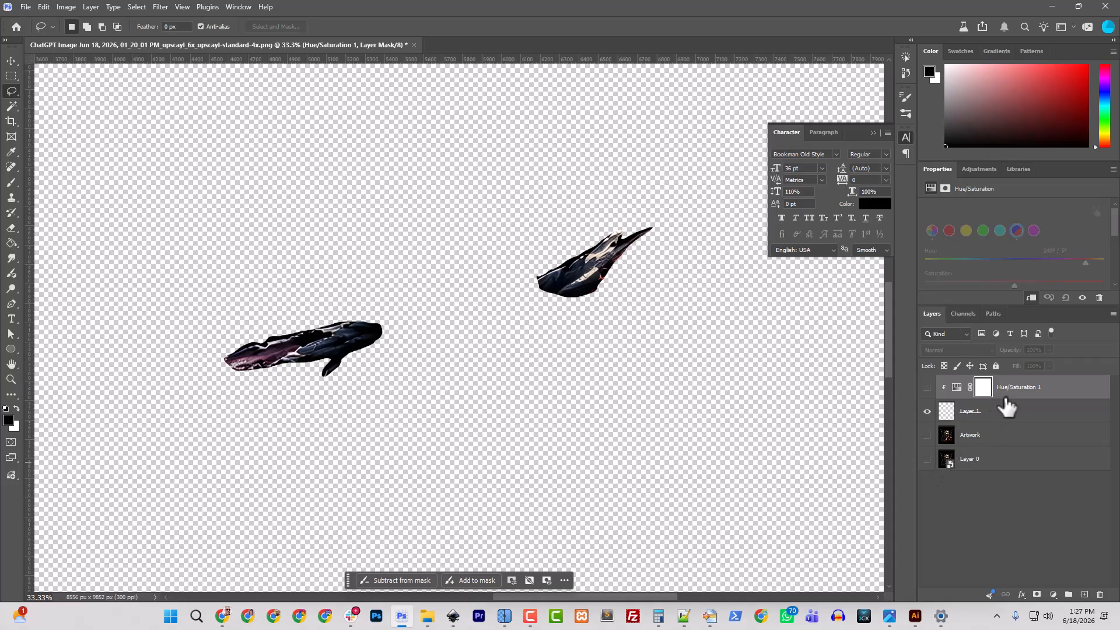
left_click(927, 411)
left_click(927, 387)
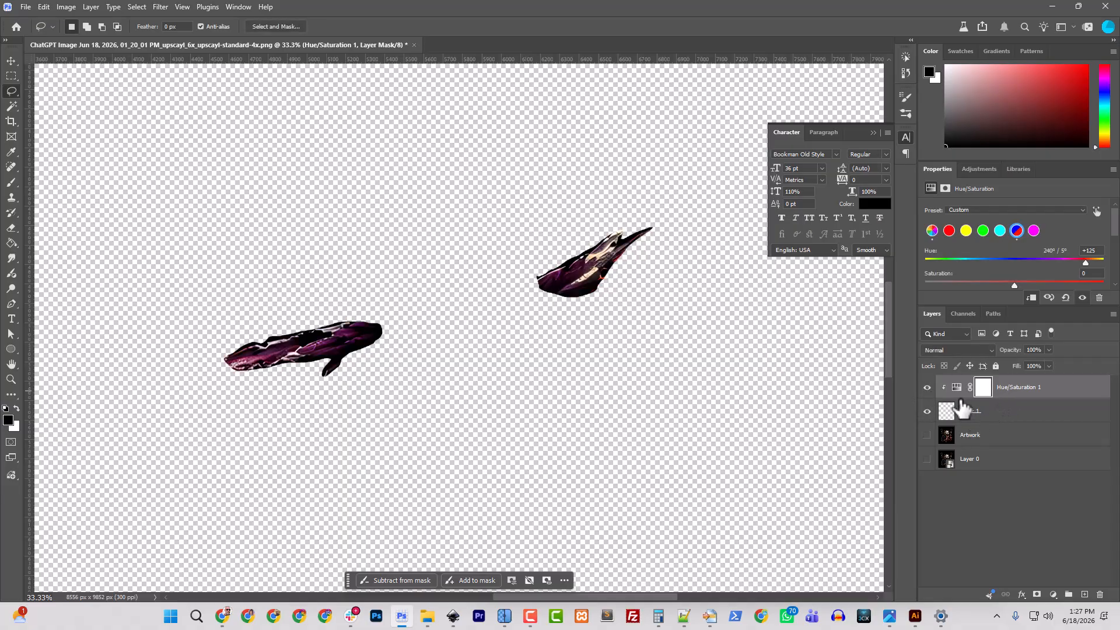
key("Delete")
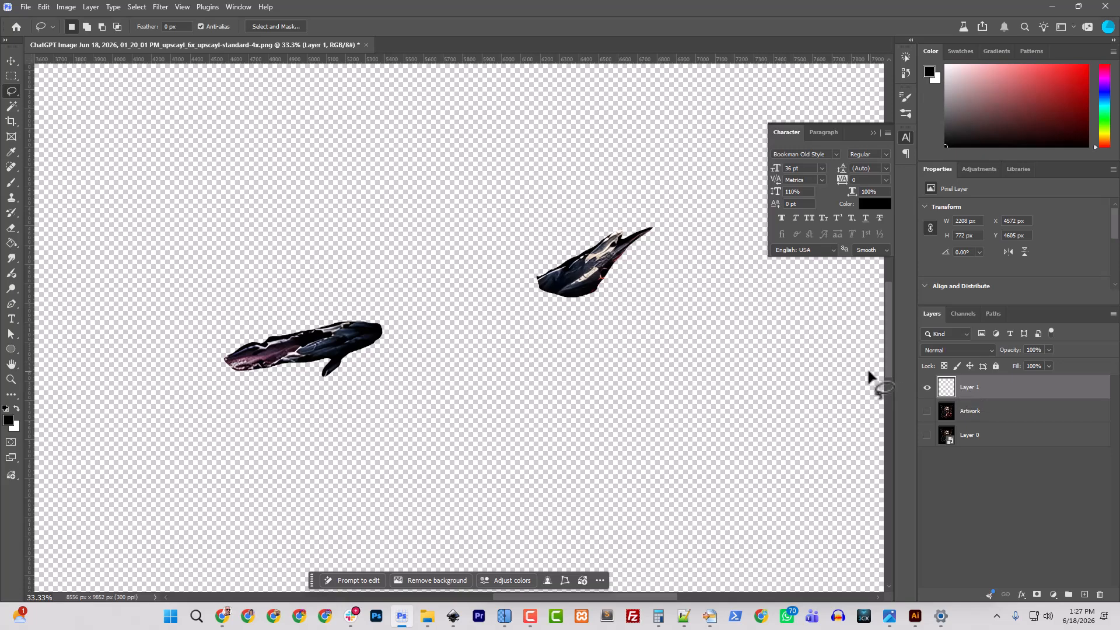
- Create a new empty layer clipped to the flag patches and set its blend mode to Color
key("ctrl+shift+n")
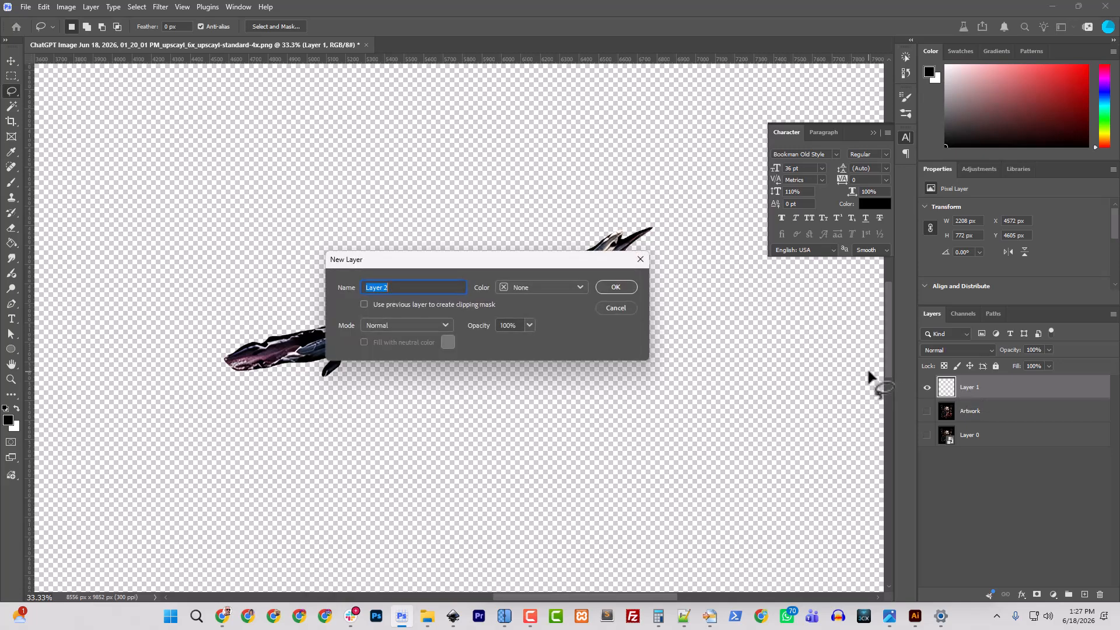
left_click(459, 305)
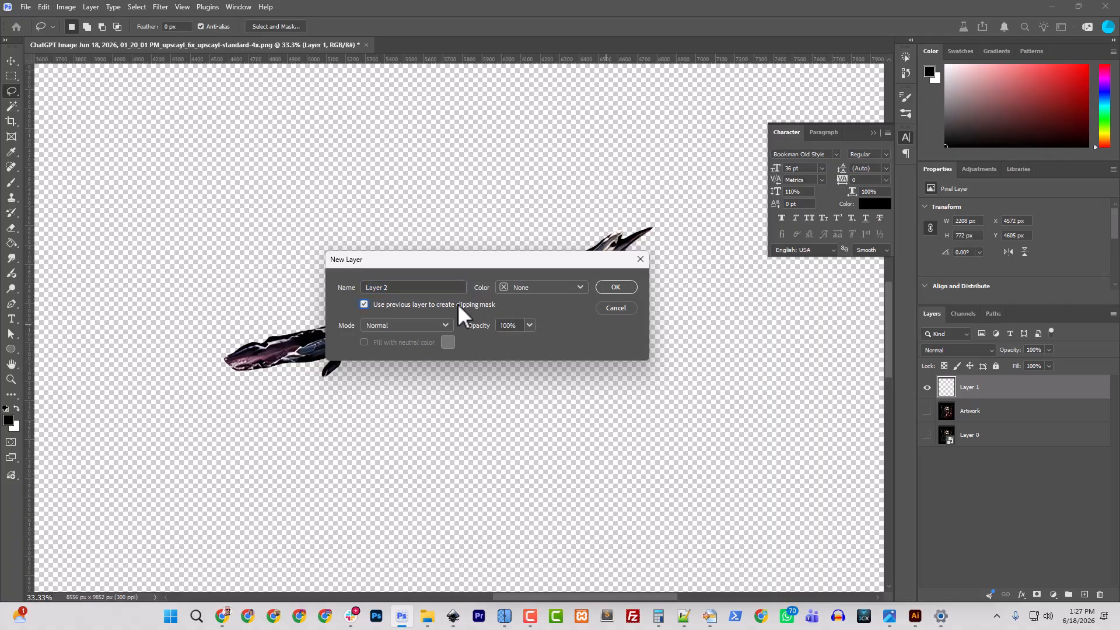
left_click(617, 287)
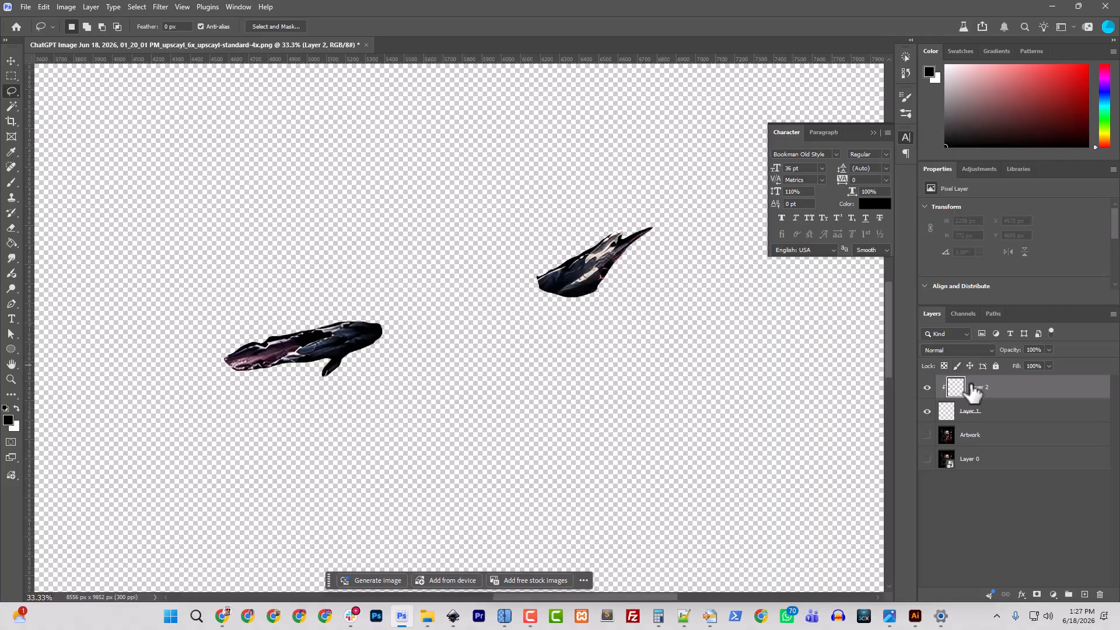
left_click(981, 352)
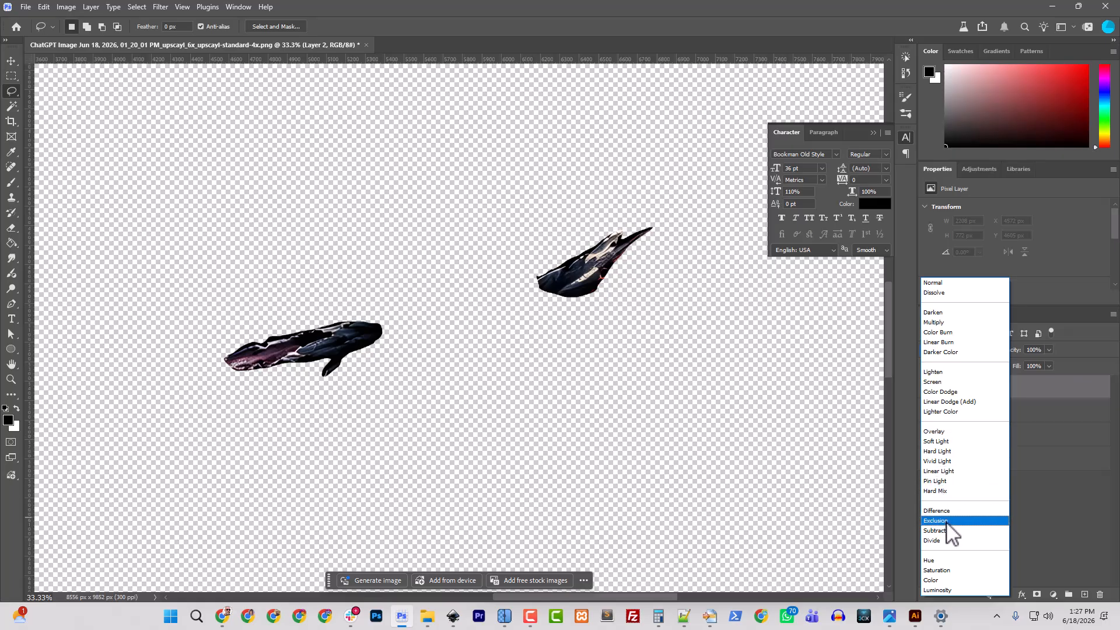
left_click(941, 580)
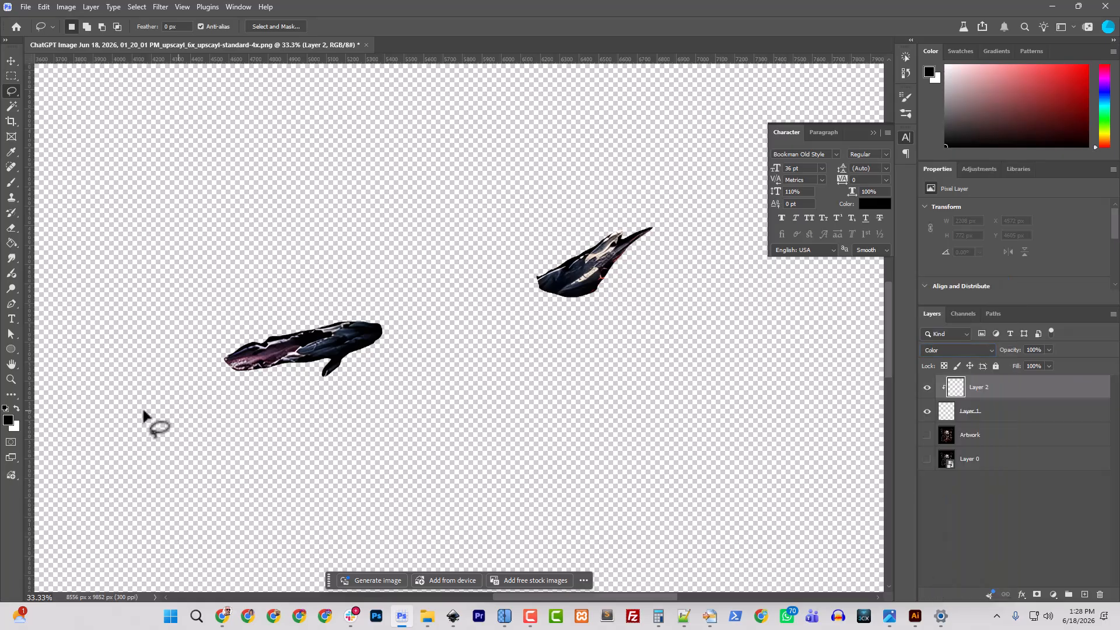
- Sample the flag's red (#a13132) from the artwork as the foreground colour and brush it over both off-colour patches on the clipped layer
left_click(927, 435)
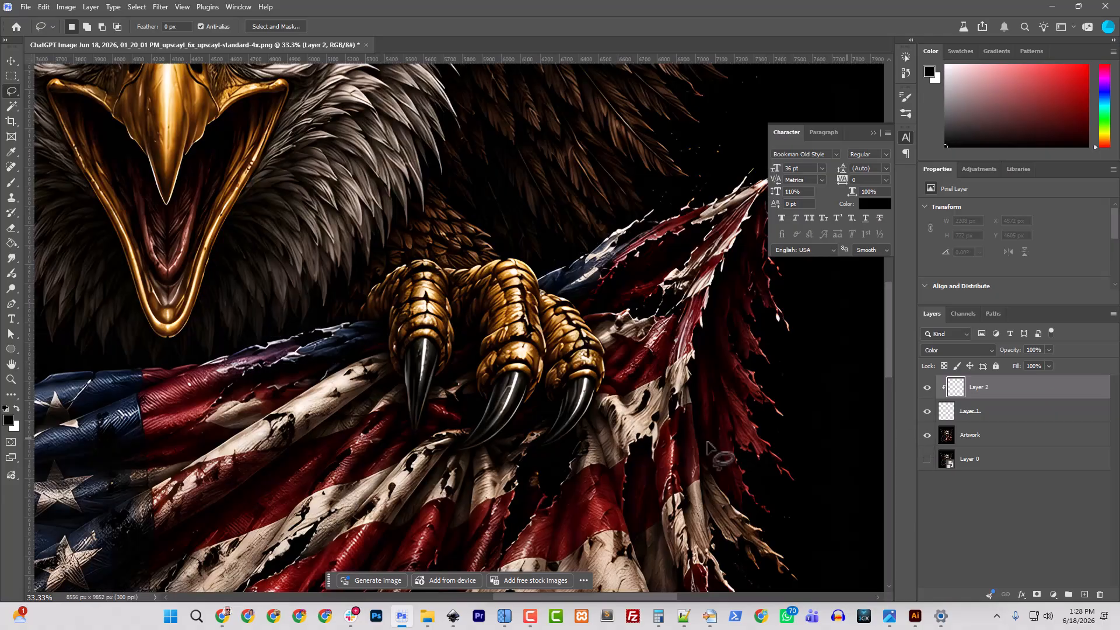
left_click(9, 421)
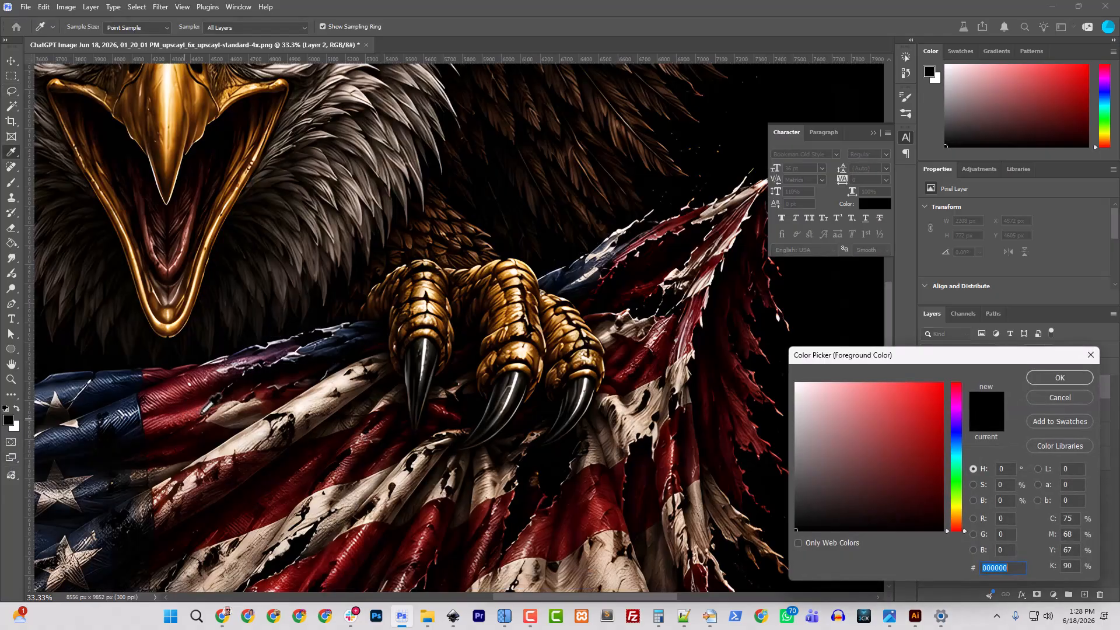
left_click(195, 409)
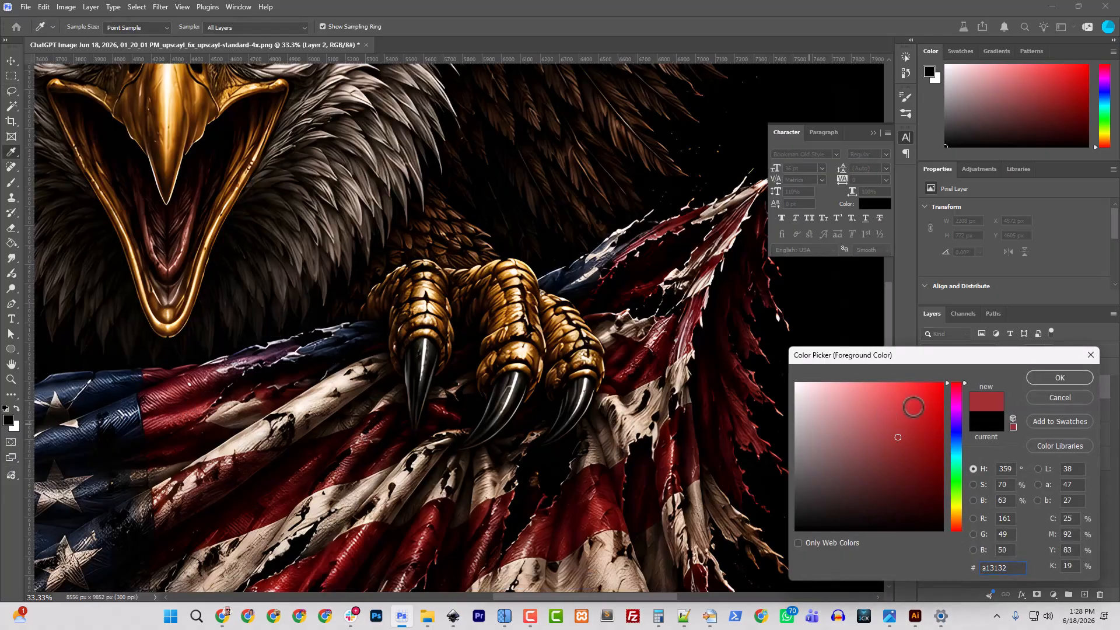
left_click(1085, 379)
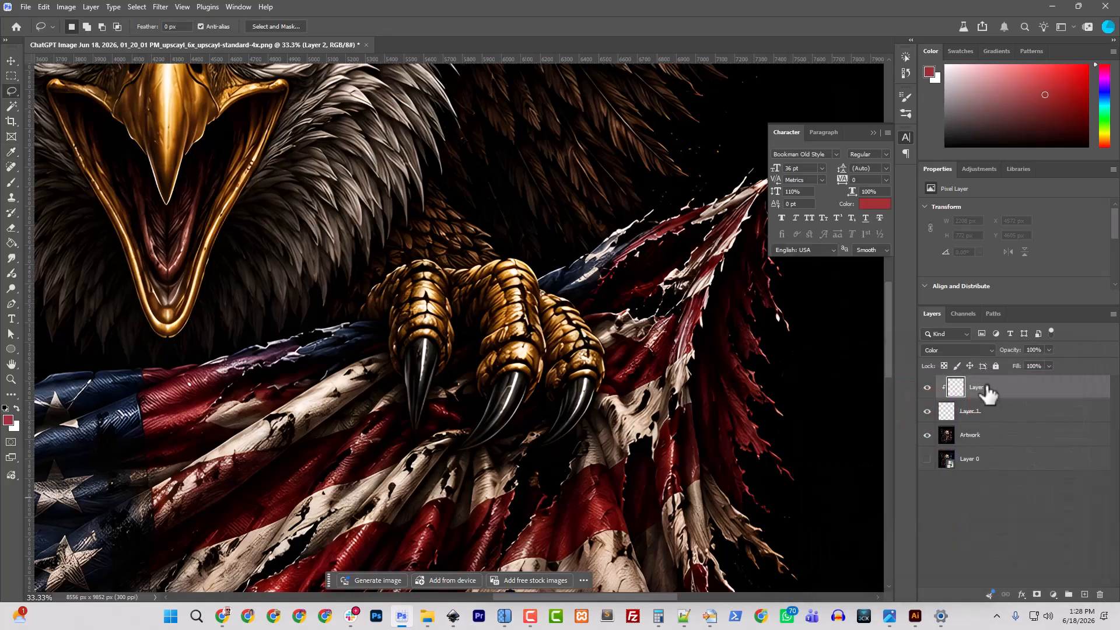
key("b")
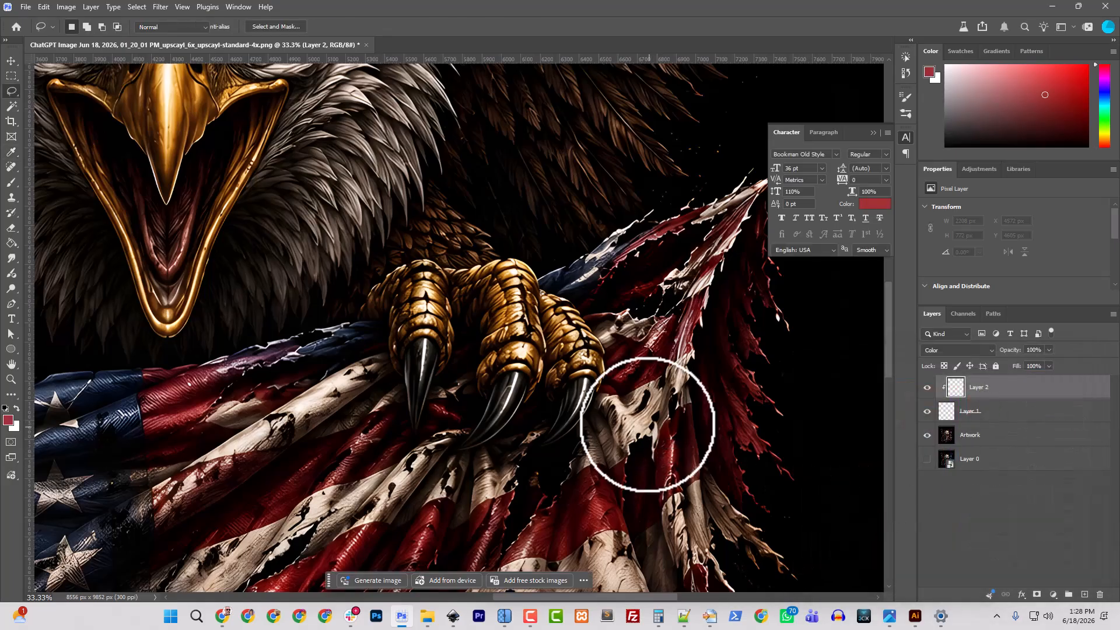
left_click_drag(634, 245, 525, 290)
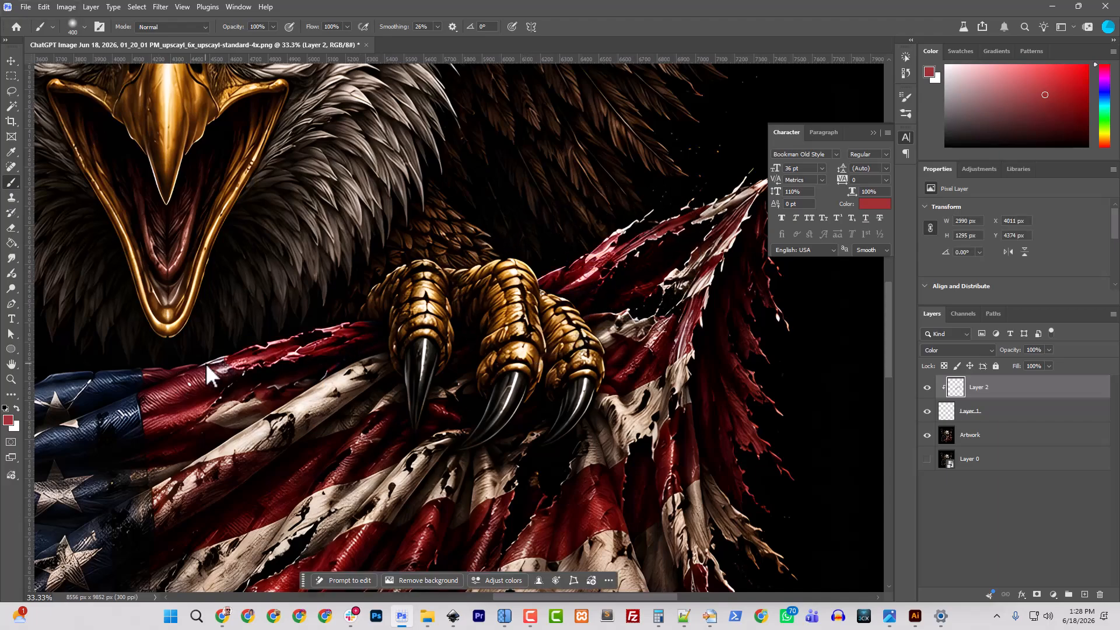
- Examine the recoloured flag stripes against the whole artwork and up close around the right-hand talons
key("ctrl+minus")
key("ctrl+minus")
key("ctrl+minus")
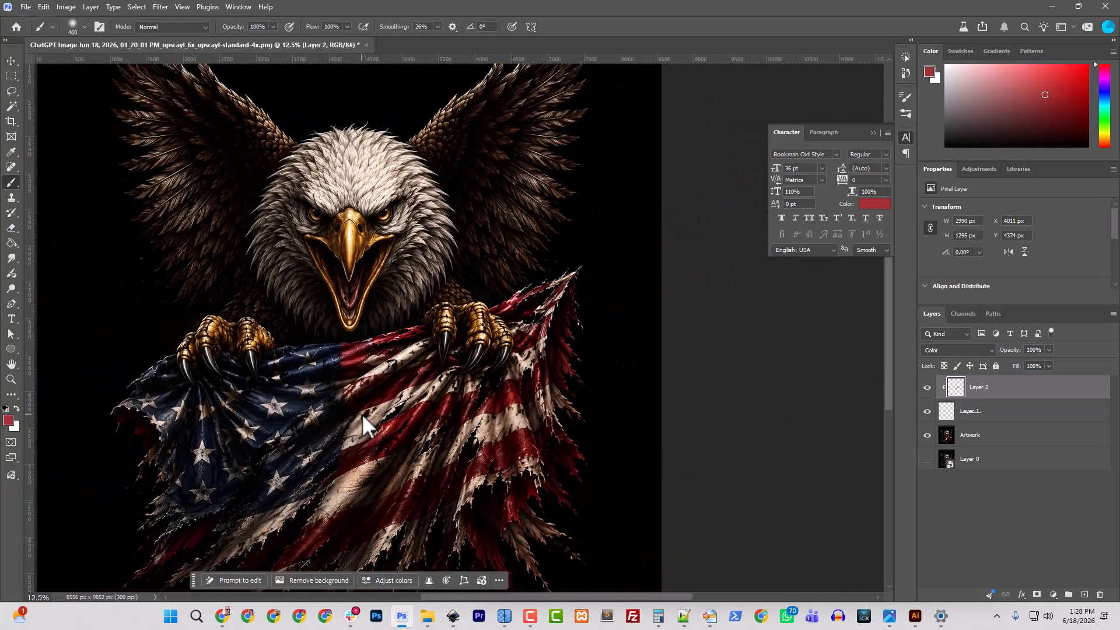
scroll(561, 529, "down", 3)
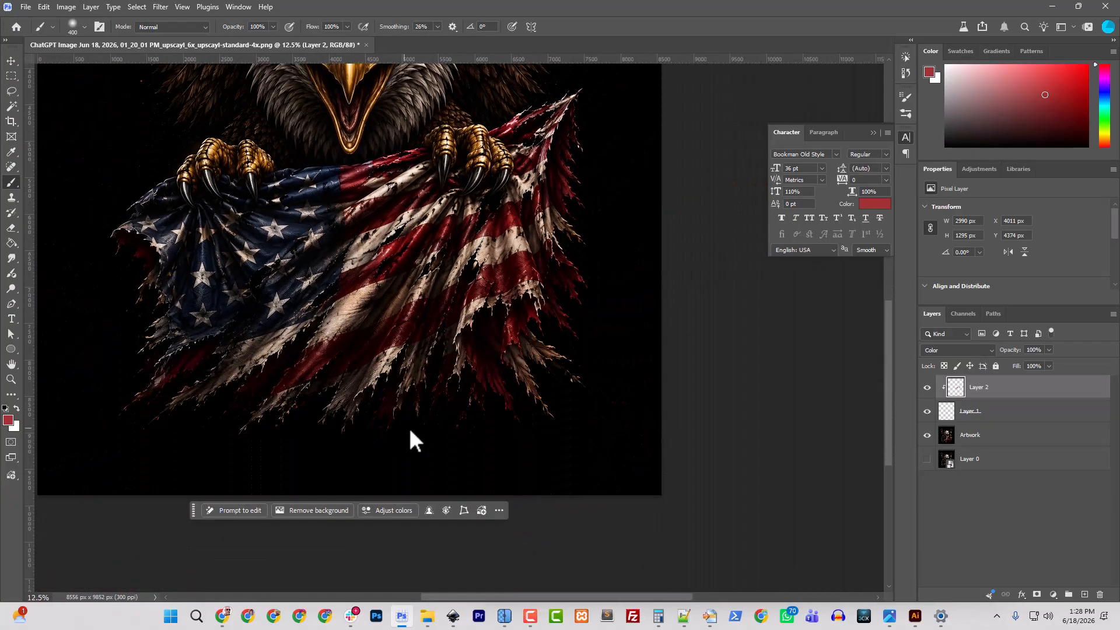
scroll(630, 467, "up", 1)
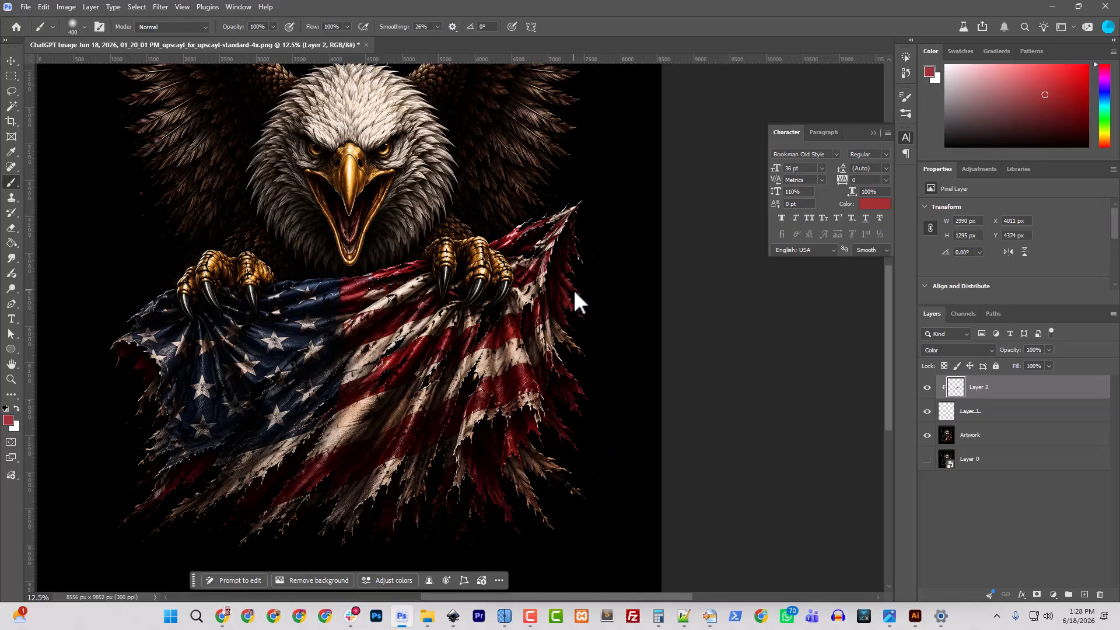
scroll(586, 395, "up", 1)
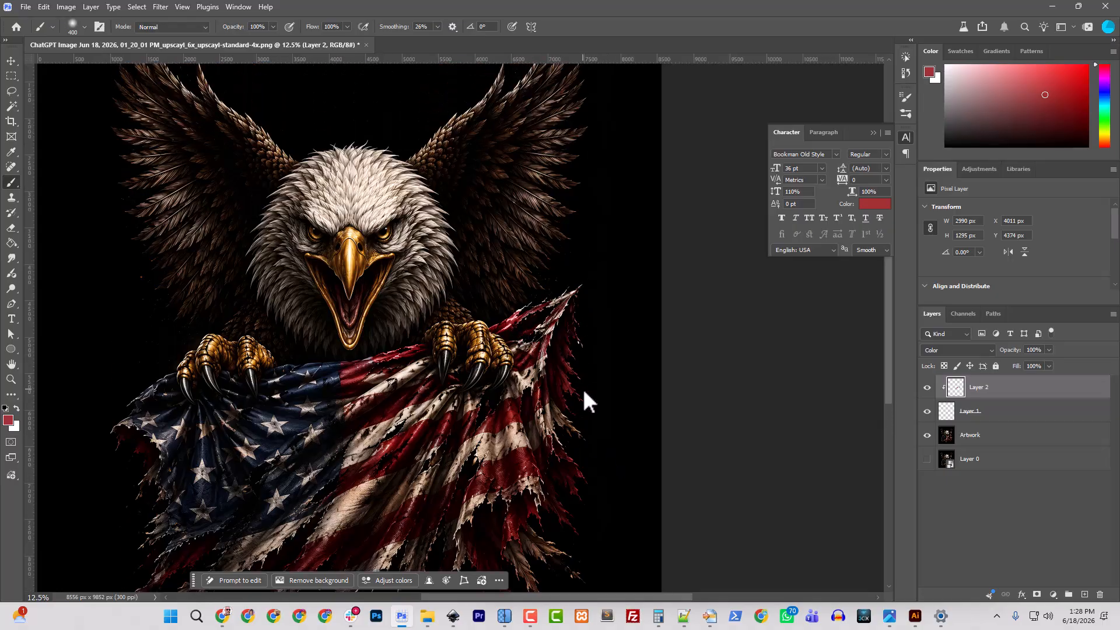
key("ctrl+plus")
key("ctrl+plus")
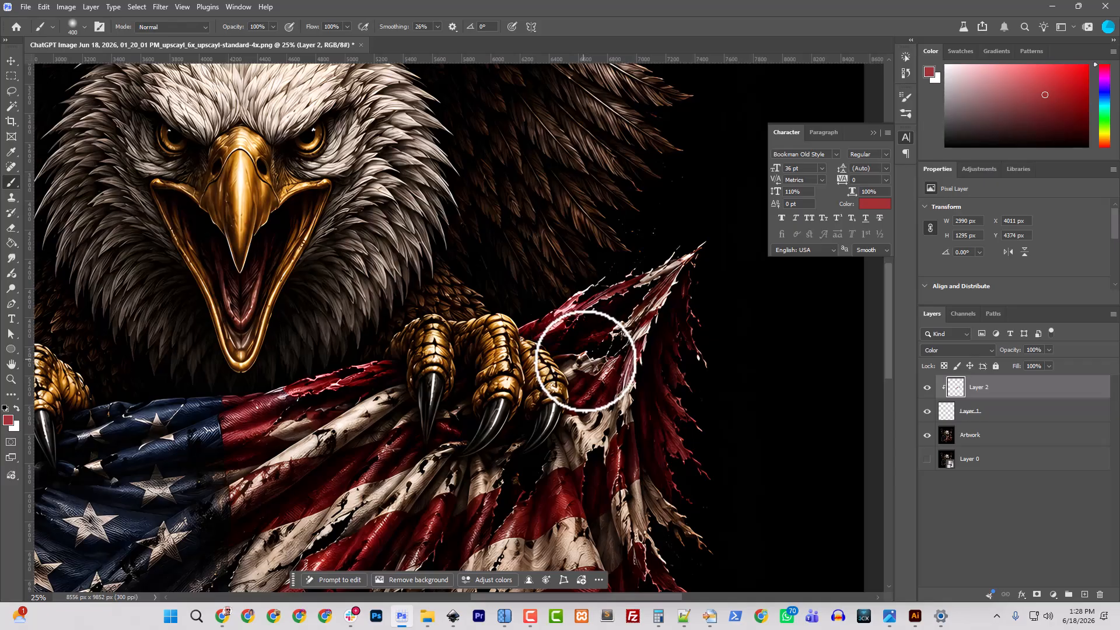
- Merge the clipped Color layer, the flag patches and the Artwork layer into one, and open the result in Liquify with the Forward Warp tool
left_click(973, 442, "shift")
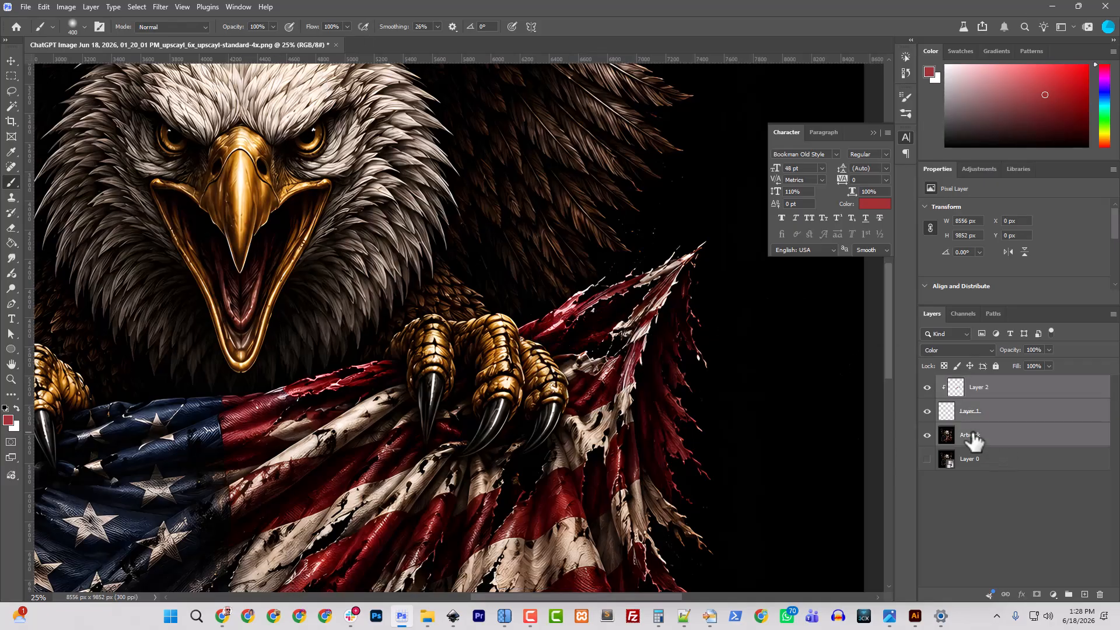
key("ctrl+e")
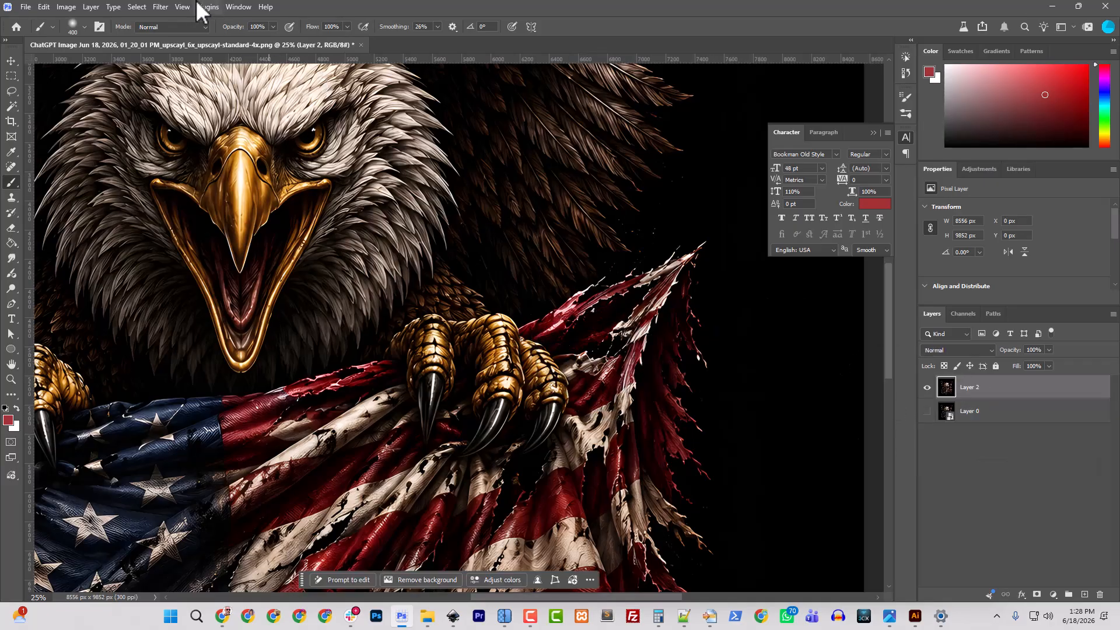
left_click(158, 8)
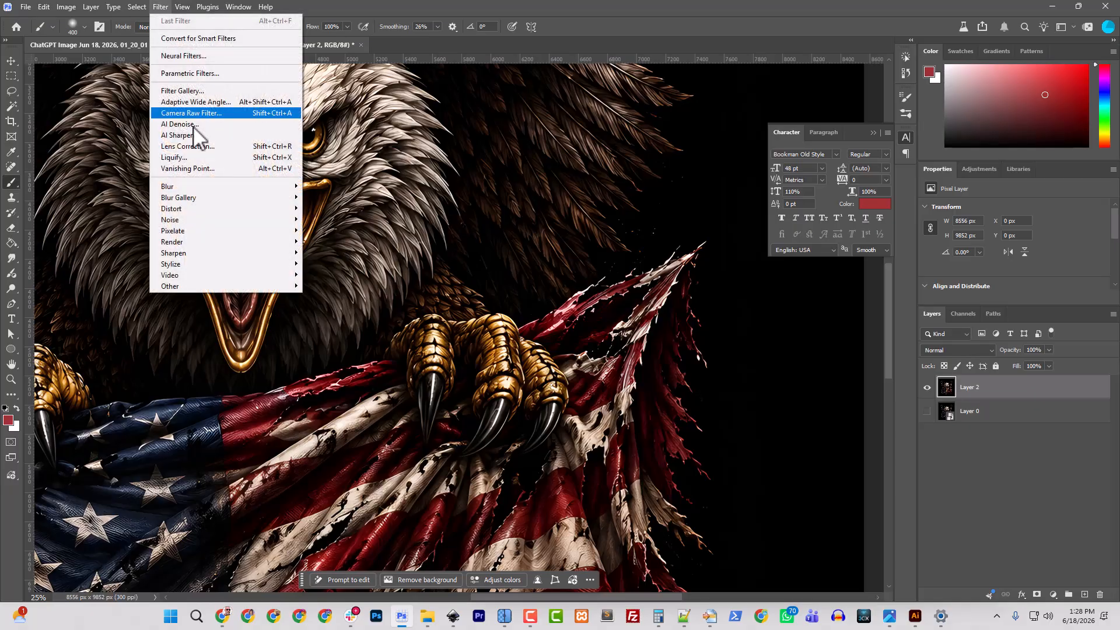
left_click(216, 157)
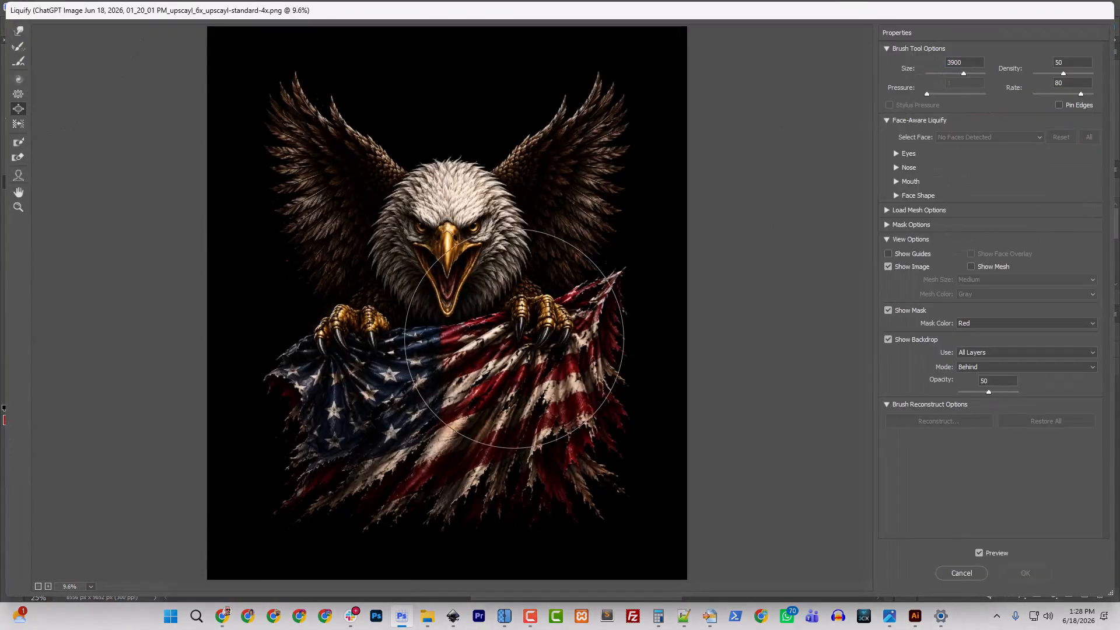
left_click(19, 32)
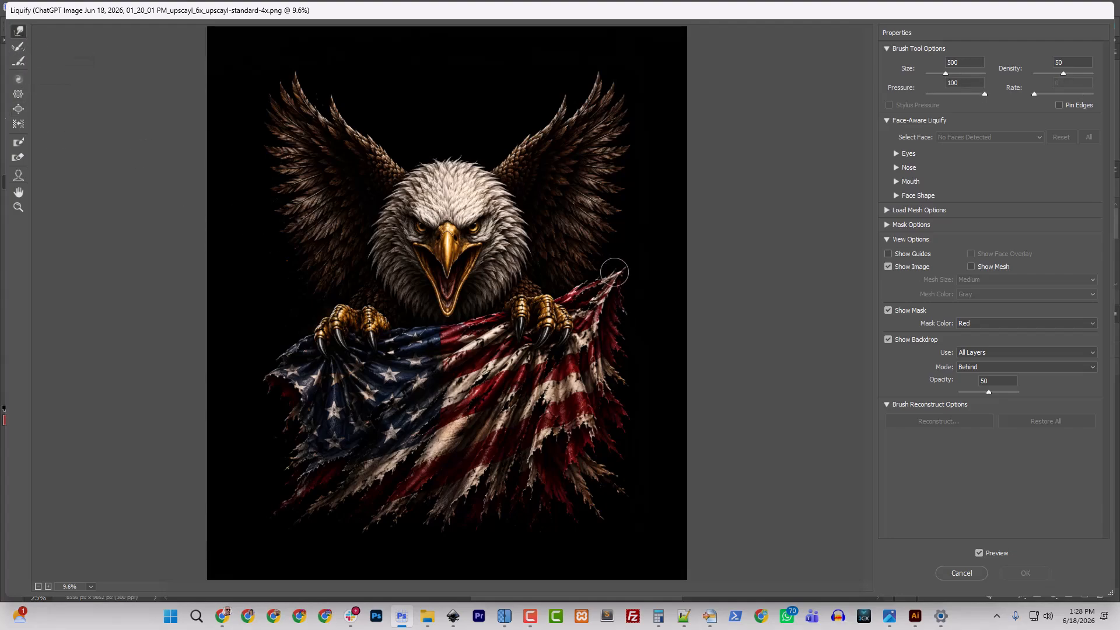
- Try warping the flag's upper-right tip with a size 500 brush, and undo the stroke
left_click(625, 284)
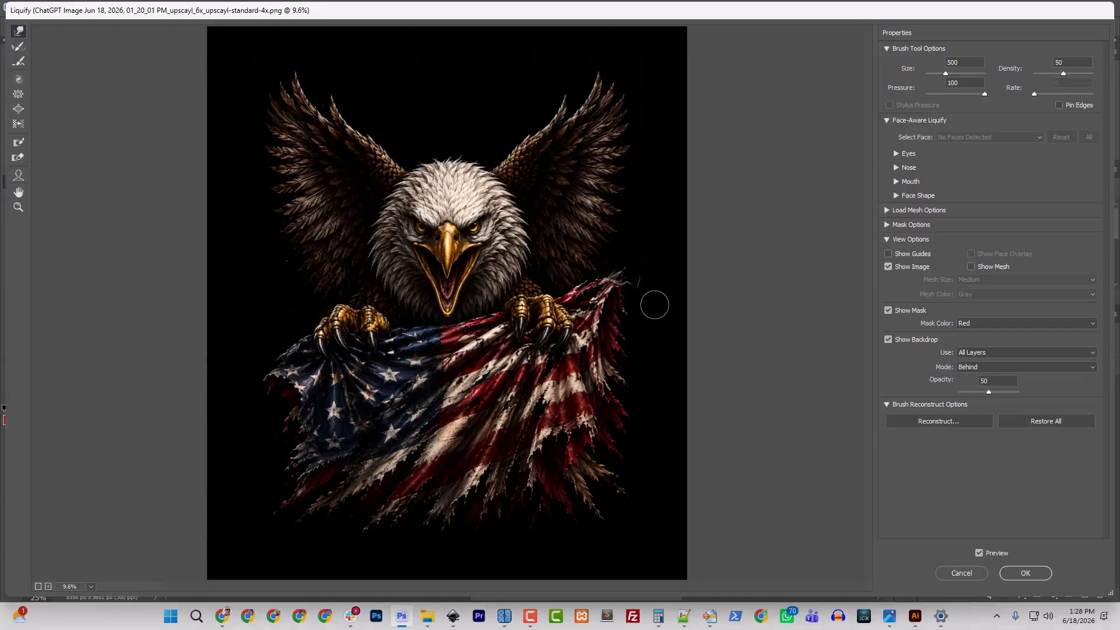
key("ctrl+space")
key("ctrl+z")
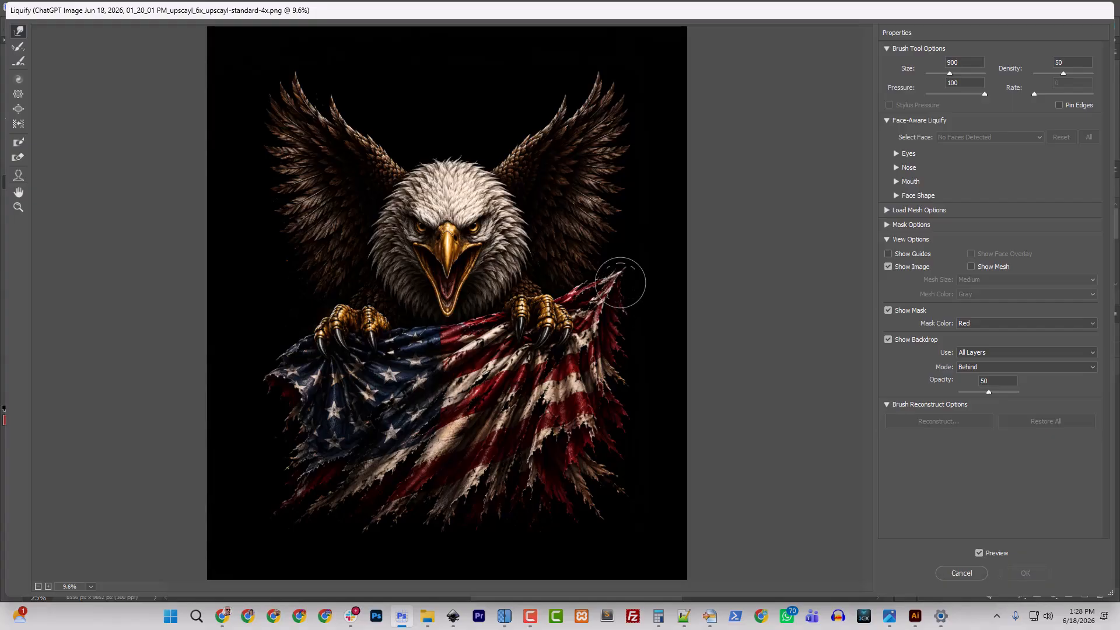
- Warp the flag's upper-right tip outward with a size 1000 Forward Warp brush
key("bracketright")
mouse_move(623, 282)
left_mouse_down()
mouse_move(632, 296)
mouse_move(642, 277)
mouse_move(655, 293)
mouse_move(646, 280)
mouse_move(635, 313)
mouse_move(601, 294)
mouse_move(583, 305)
left_mouse_up()
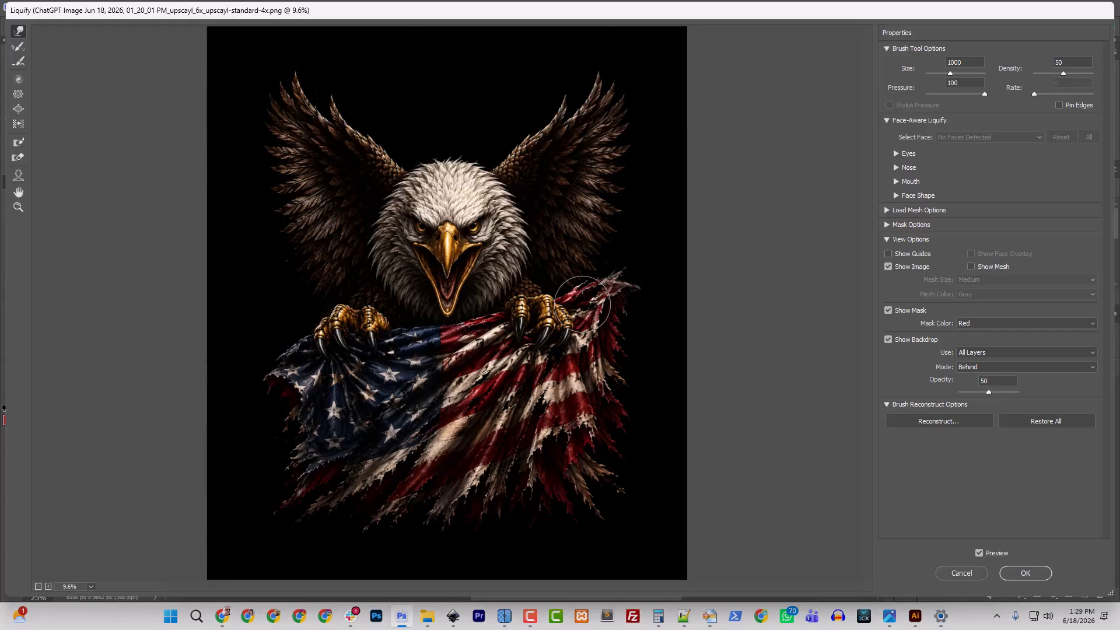
key("ctrl+plus")
key("ctrl+plus")
key("ctrl+plus")
key("ctrl+plus")
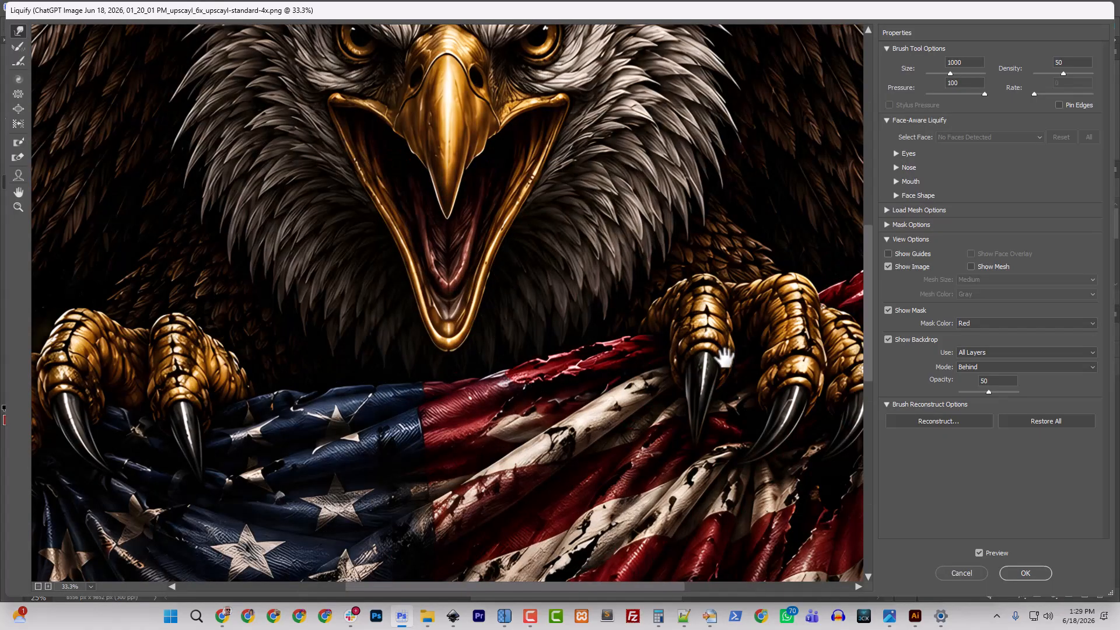
left_click_drag(724, 358, 350, 375)
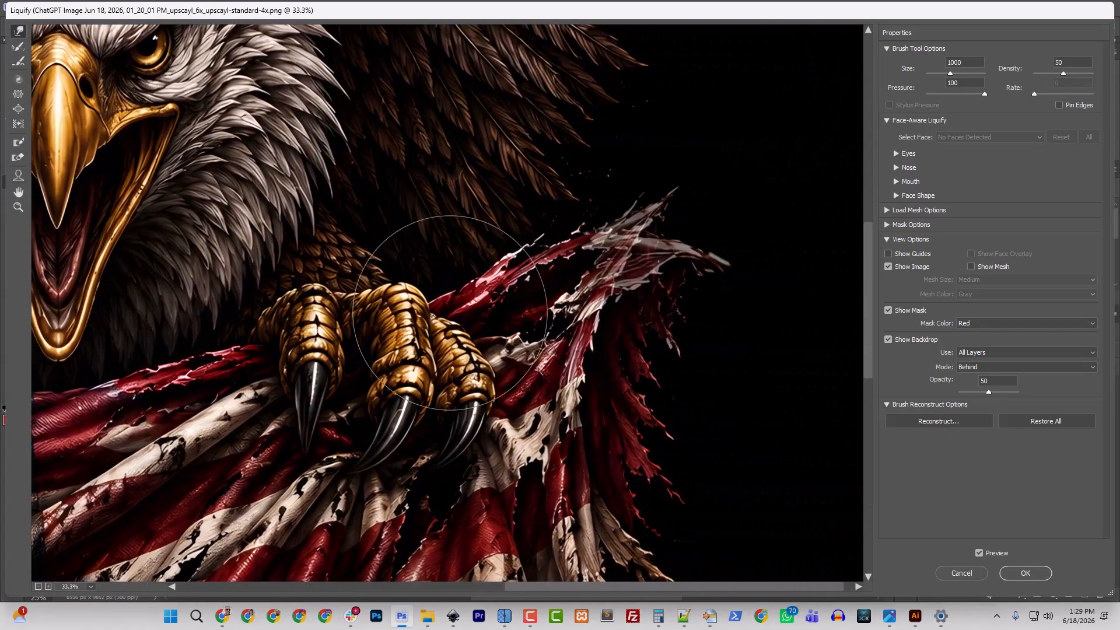
- Try to reshape the red stripe between the right-hand talons and the flag's tip with a size 250 warp brush
key("bracketleft")
key("bracketleft")
key("bracketleft")
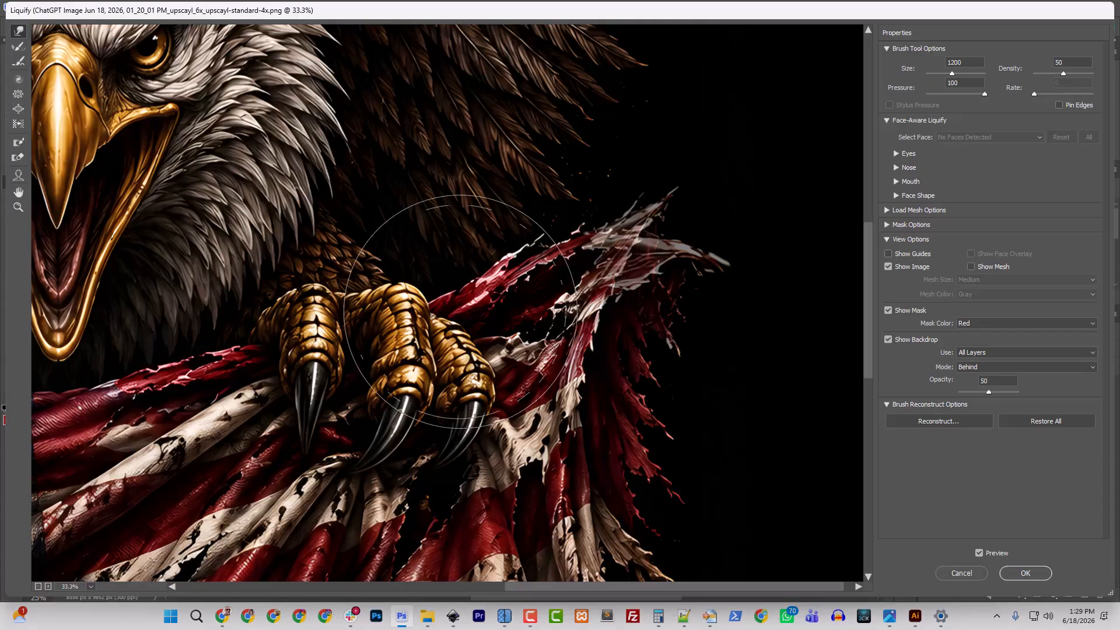
key("bracketleft")
key("bracketleft")
key("bracketleft")
key("bracketleft")
key("bracketleft")
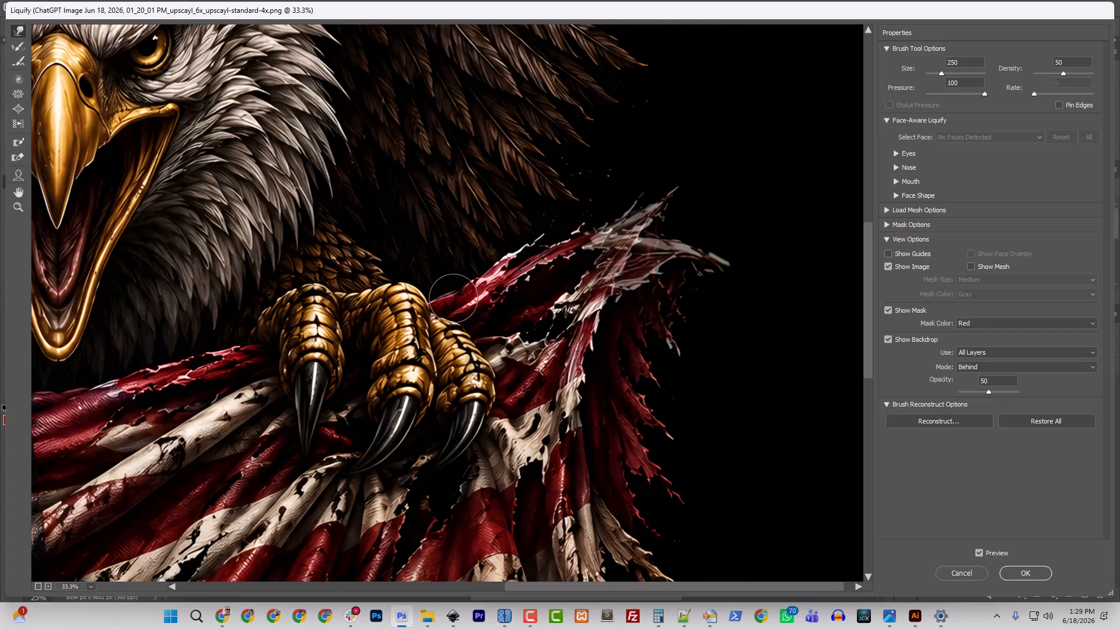
mouse_move(454, 300)
left_mouse_down()
mouse_move(483, 297)
mouse_move(494, 282)
mouse_move(504, 288)
mouse_move(507, 266)
mouse_move(519, 273)
mouse_move(537, 244)
mouse_move(581, 247)
mouse_move(590, 229)
mouse_move(613, 231)
mouse_move(649, 198)
mouse_move(591, 227)
left_mouse_up()
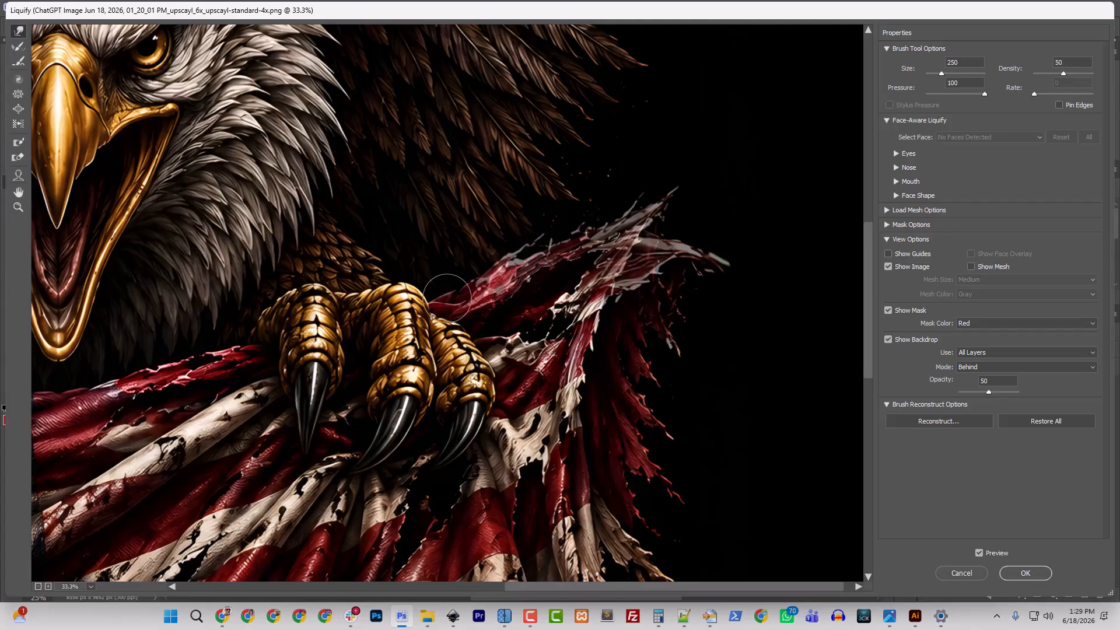
mouse_move(473, 297)
left_mouse_down()
mouse_move(543, 262)
mouse_move(496, 290)
mouse_move(513, 269)
mouse_move(554, 271)
left_mouse_up()
- Undo the size 250 warp strokes on the red stripe beside the right-hand talons
key("ctrl+z")
key("ctrl+z")
key("ctrl+z")
key("ctrl+z")
key("ctrl+z")
key("ctrl+z")
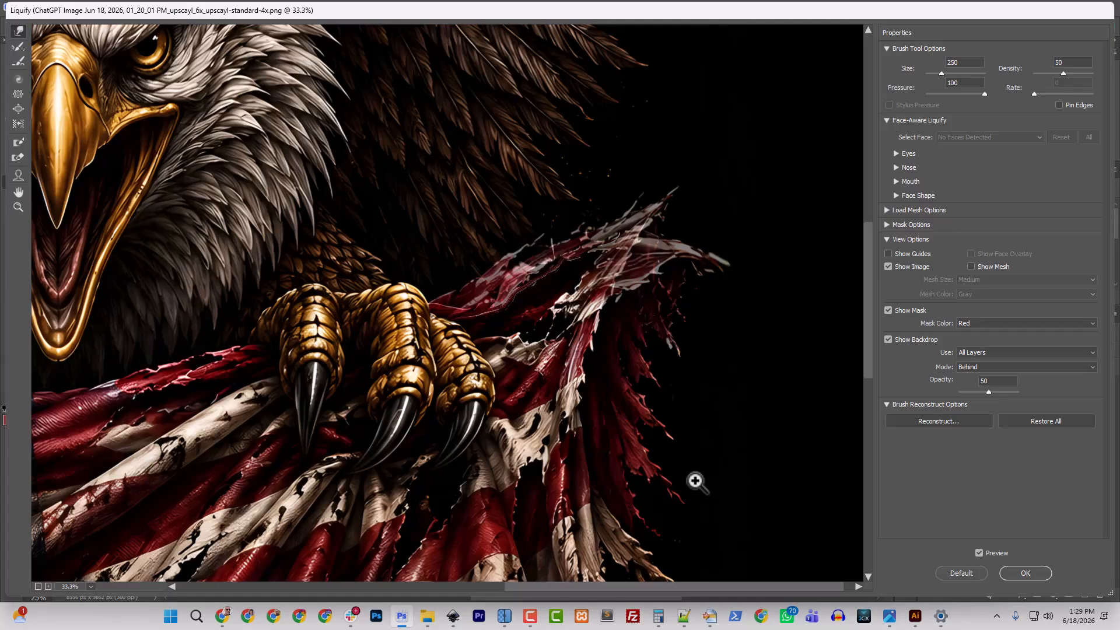
key("ctrl+z")
key("ctrl+z")
key("ctrl+z")
key("ctrl+z")
key("ctrl+z")
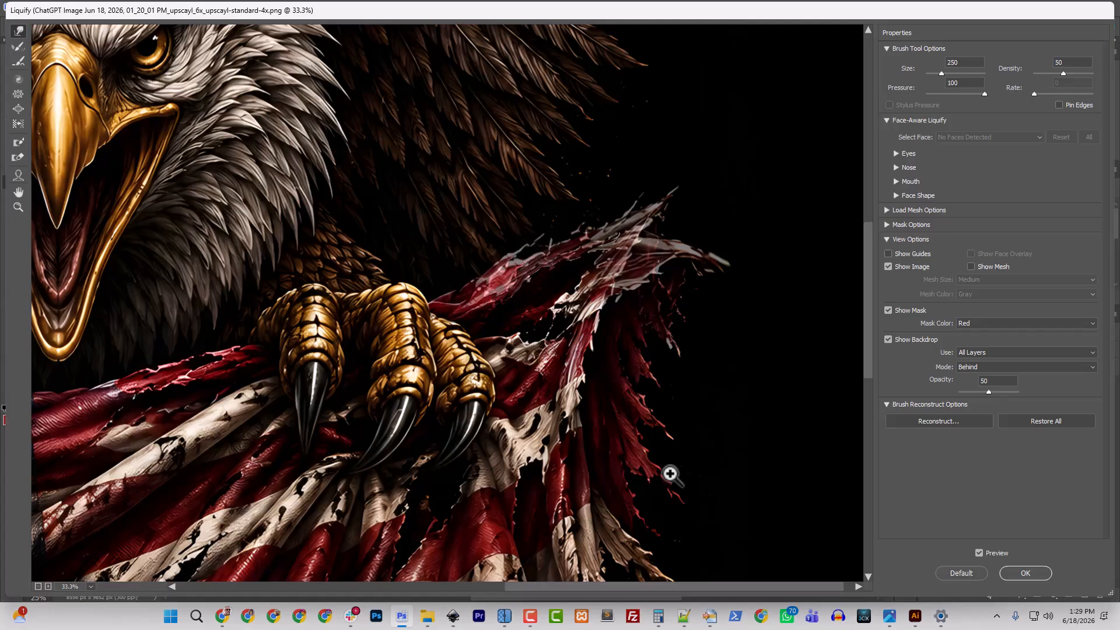
key("ctrl+z")
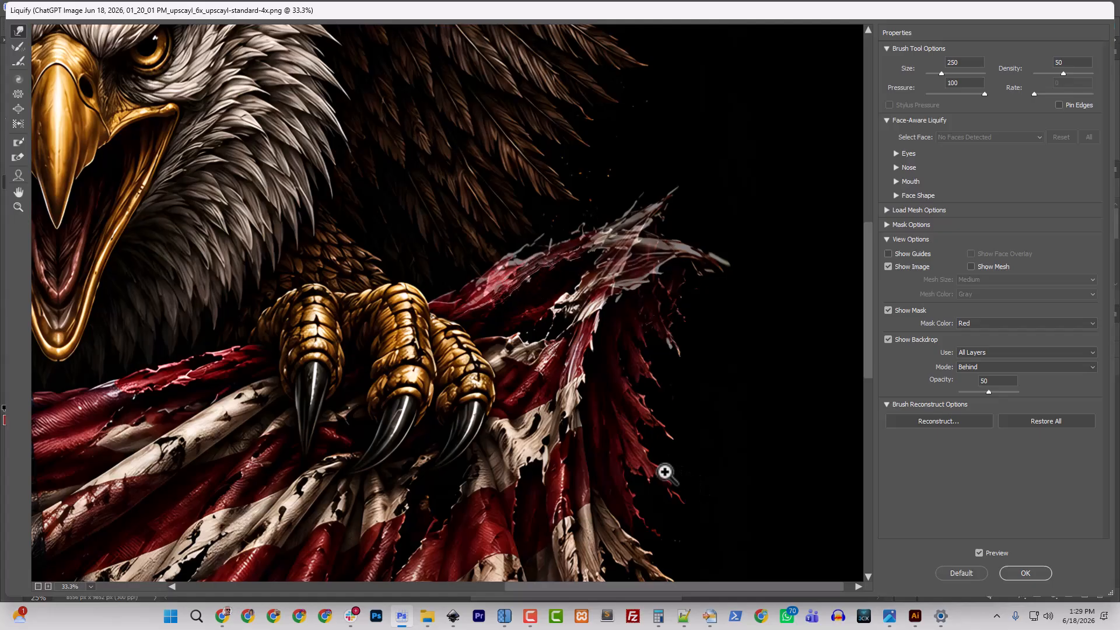
key("ctrl+z")
key("ctrl+z")
key("ctrl+z")
key("ctrl+z")
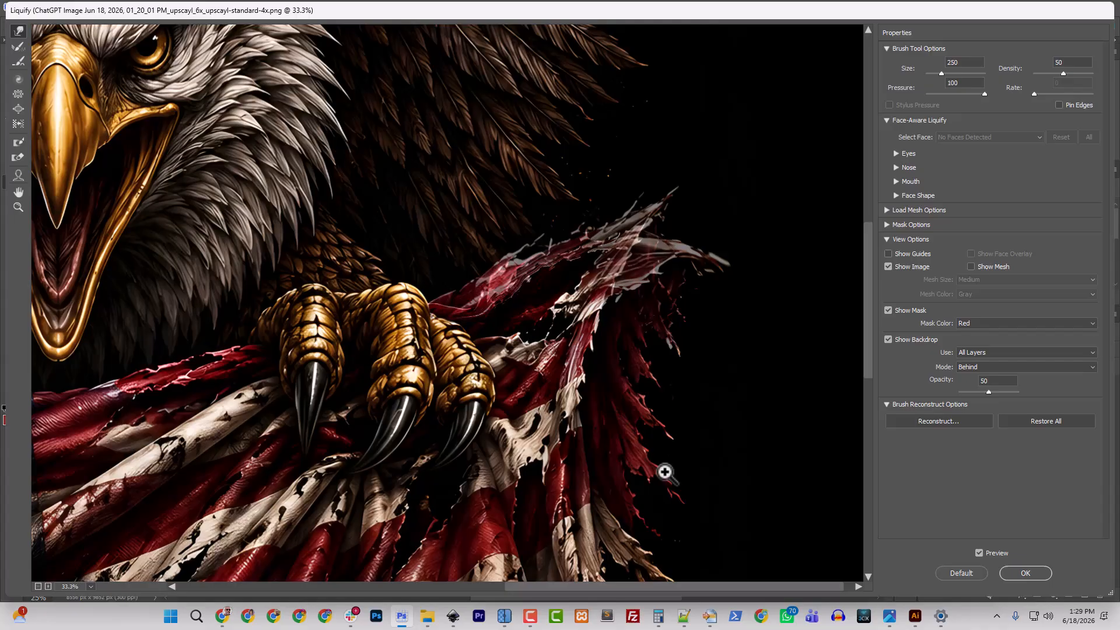
key("ctrl+z")
key("ctrl+z")
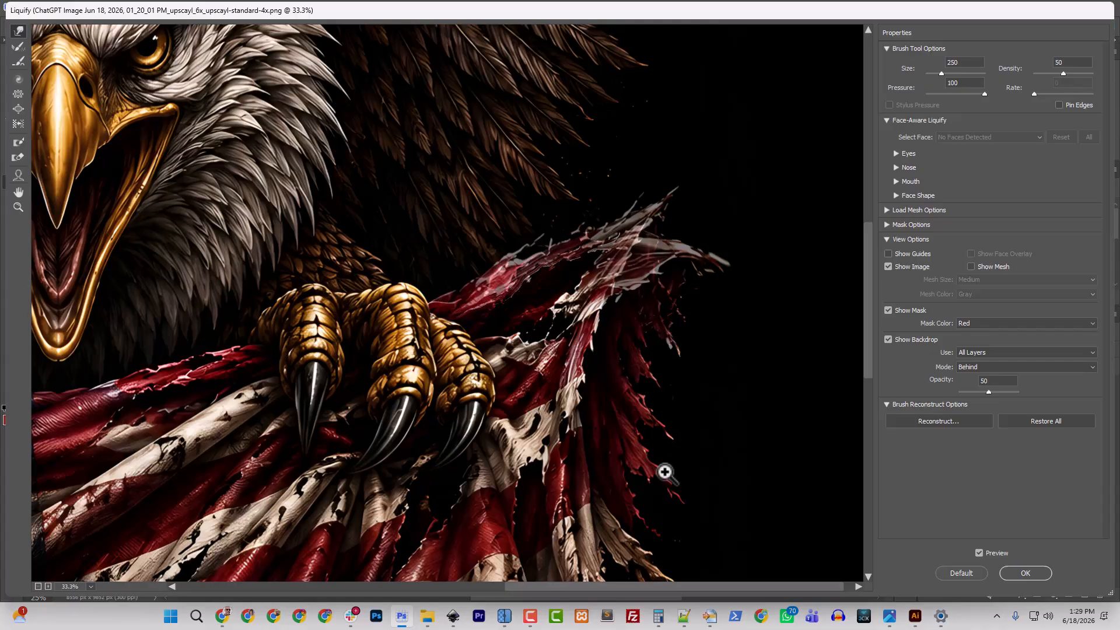
key("ctrl+z")
key("ctrl+z")
key("ctrl+z")
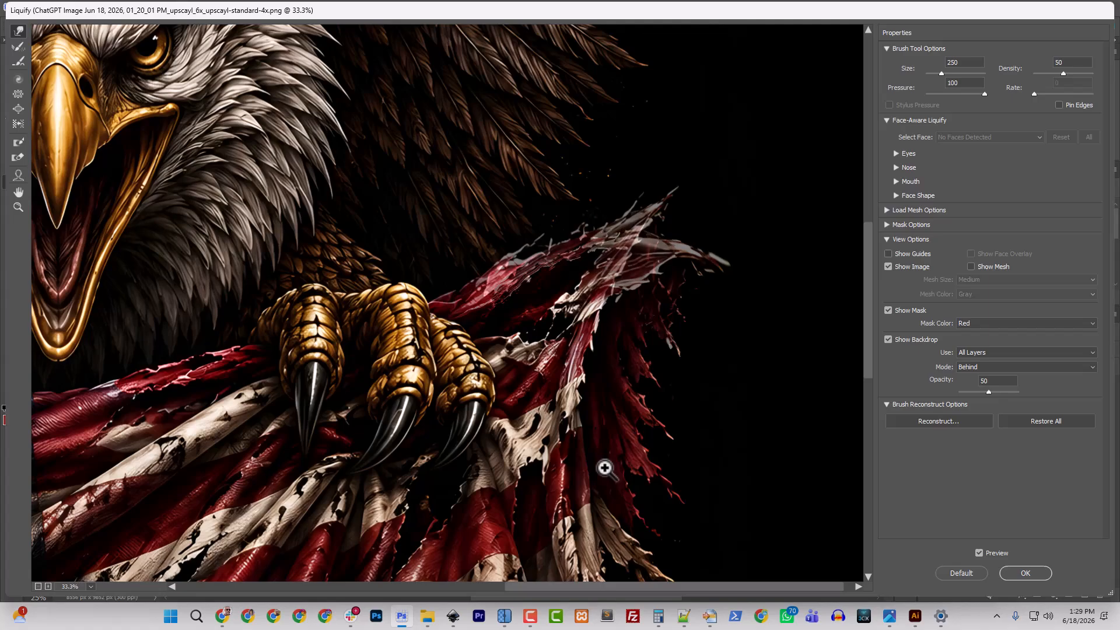
key("ctrl+z")
key("ctrl+z")
key("ctrl+z")
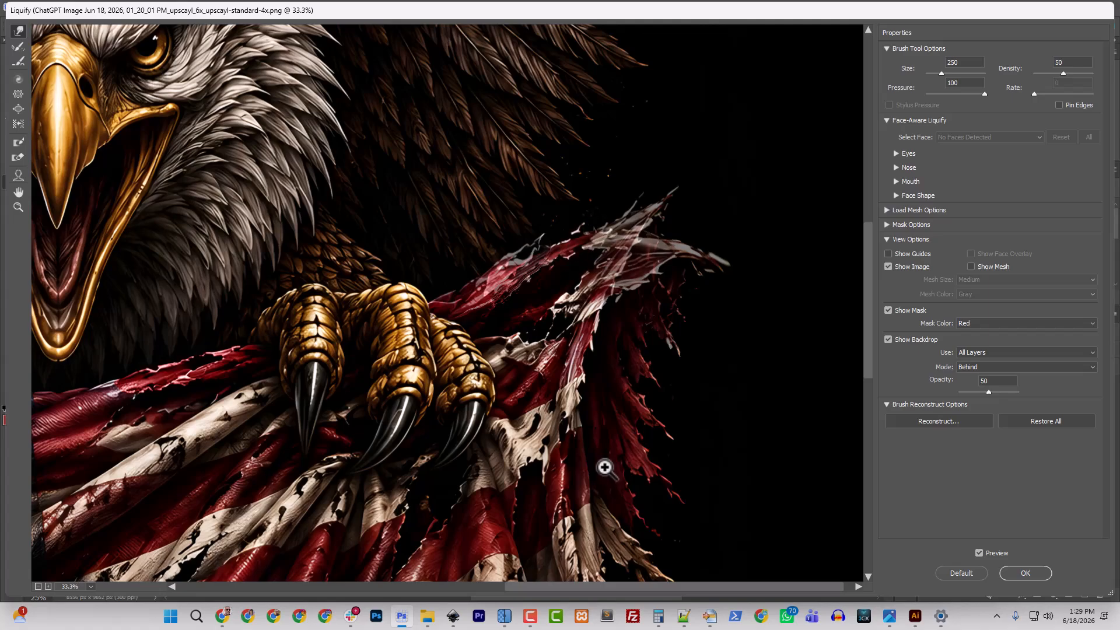
key("ctrl+z")
key("ctrl+z")
key("ctrl+z")
key("ctrl+z")
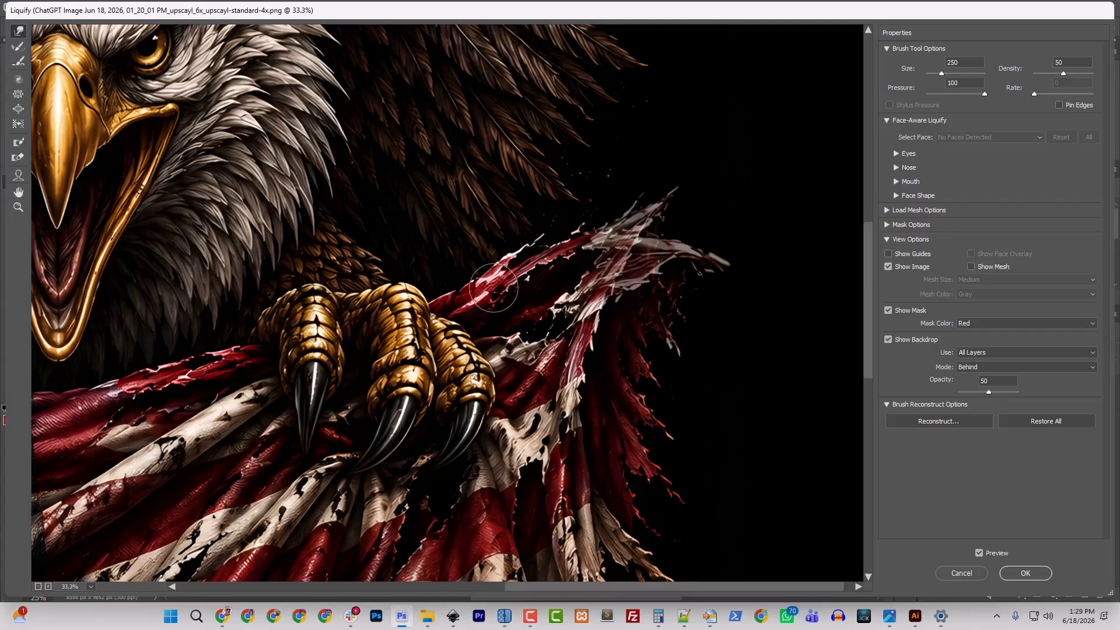
- Warp the red stripe along the flag's upper edge beside the right-hand talons with a size 500 brush, and apply the Liquify filter
key("bracketright")
key("bracketright")
key("bracketright")
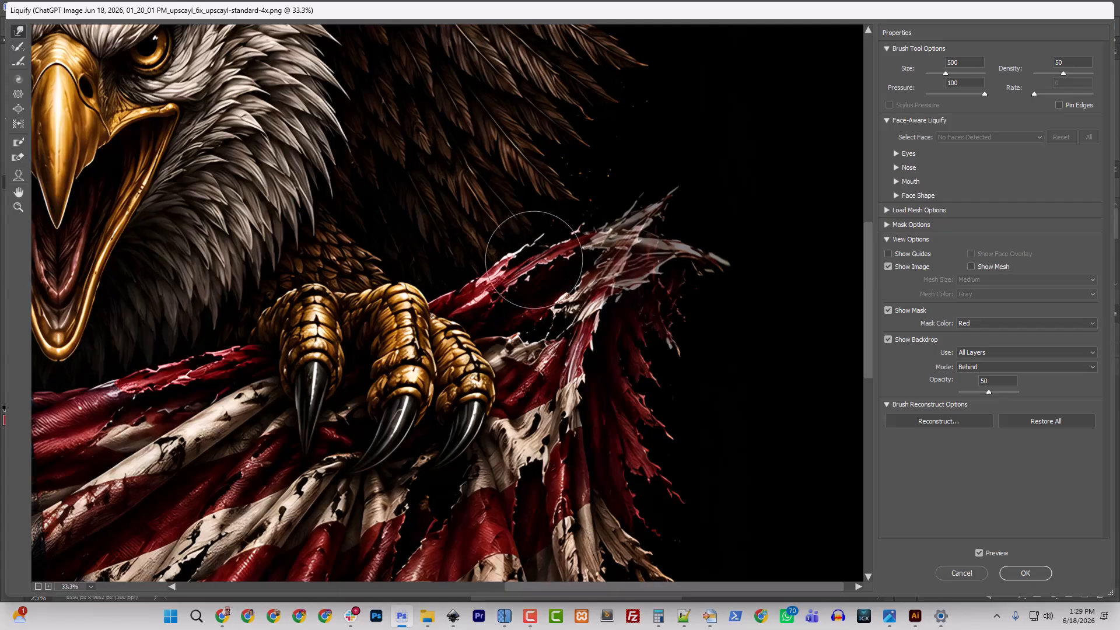
mouse_move(534, 260)
left_mouse_down()
mouse_move(559, 245)
mouse_move(501, 272)
mouse_move(506, 261)
mouse_move(513, 268)
mouse_move(459, 302)
left_mouse_up()
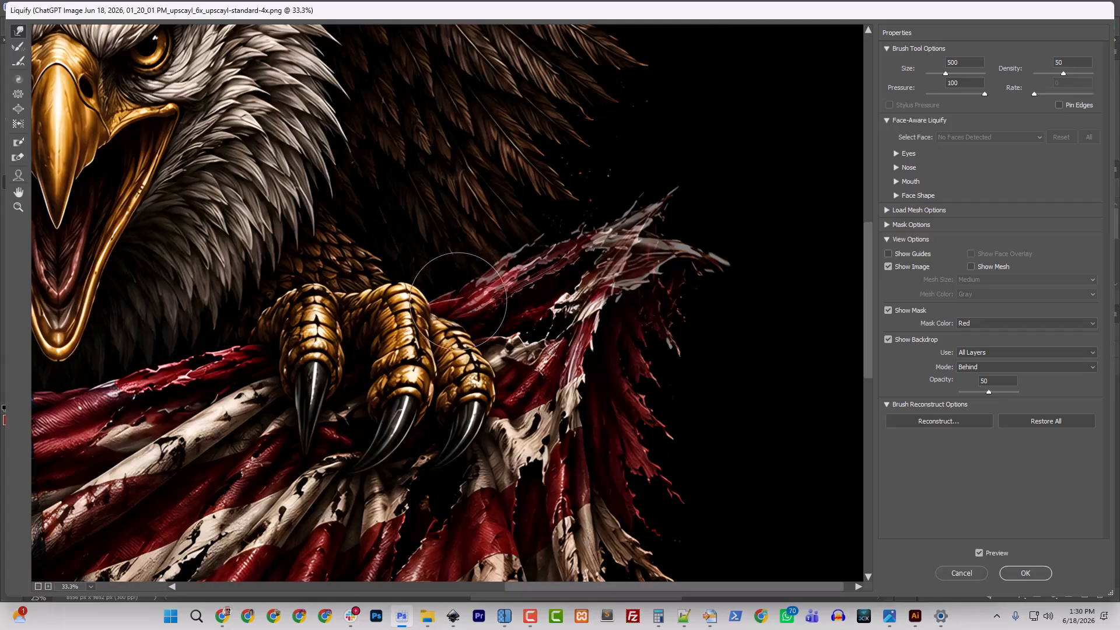
left_click(1043, 575)
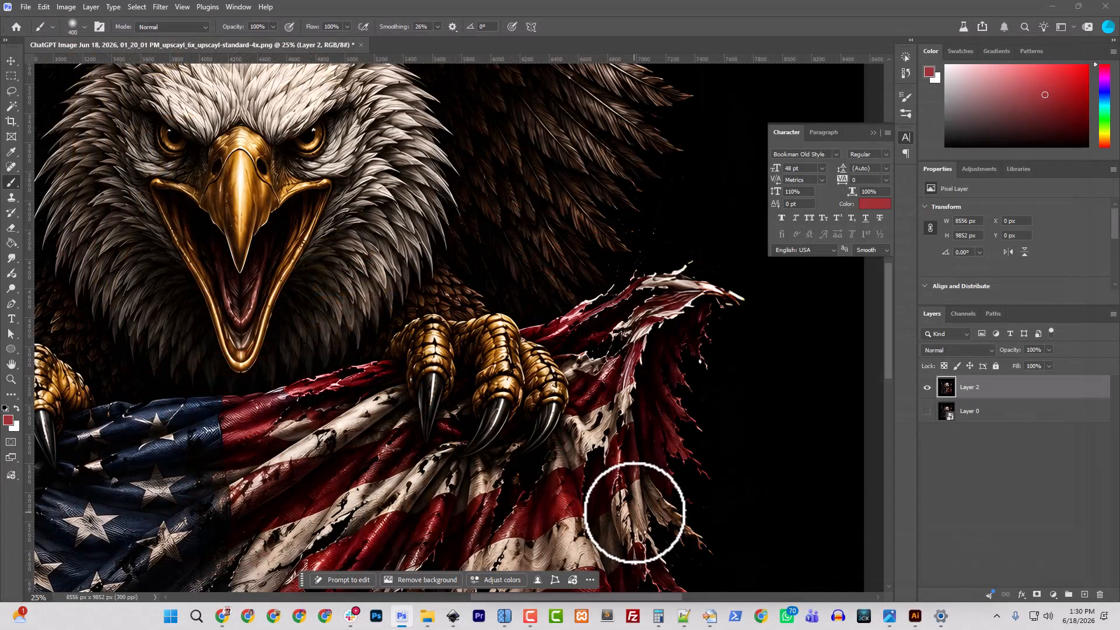
key("ctrl+plus")
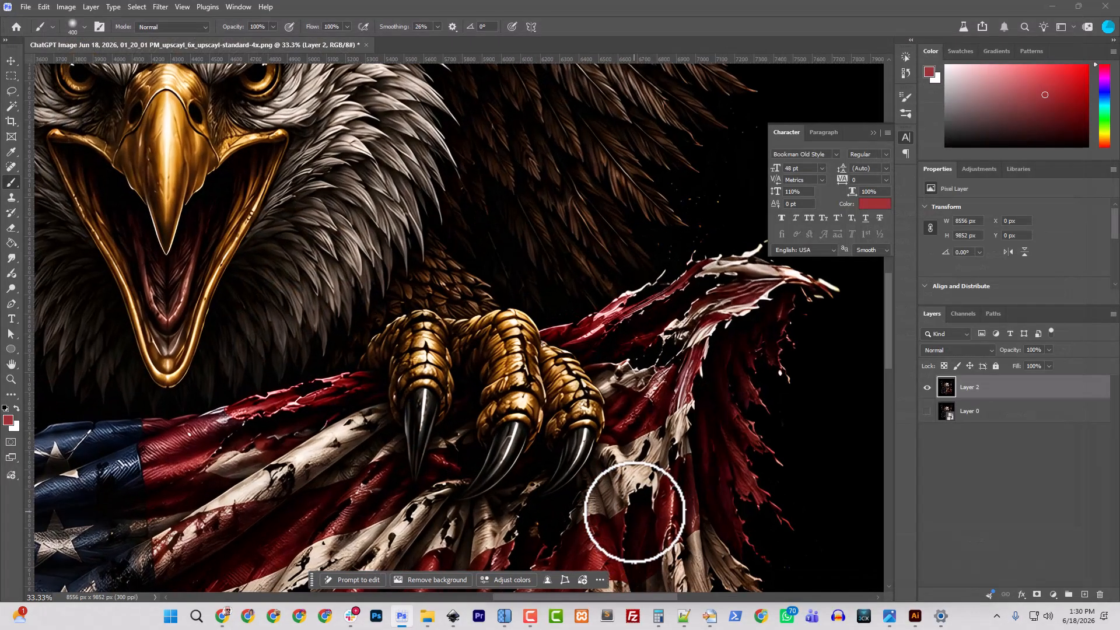
key("ctrl+minus")
key("ctrl+minus")
key("ctrl+minus")
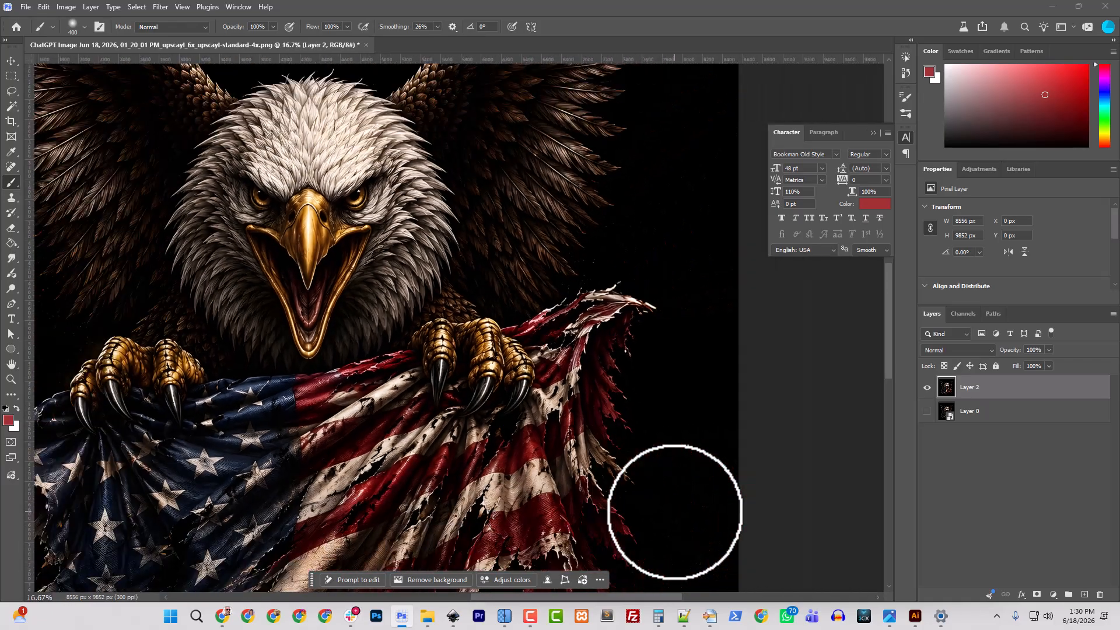
key("ctrl+minus")
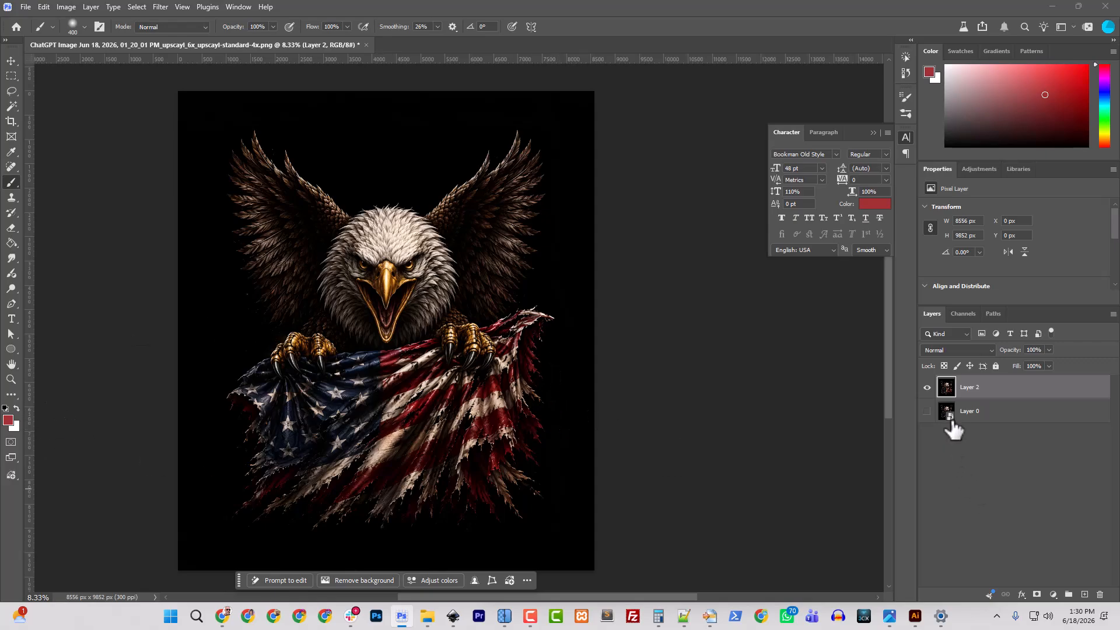
- Crop the canvas on all four sides close around the eagle and flag, to about 6782 × 8294 px
left_click(11, 122)
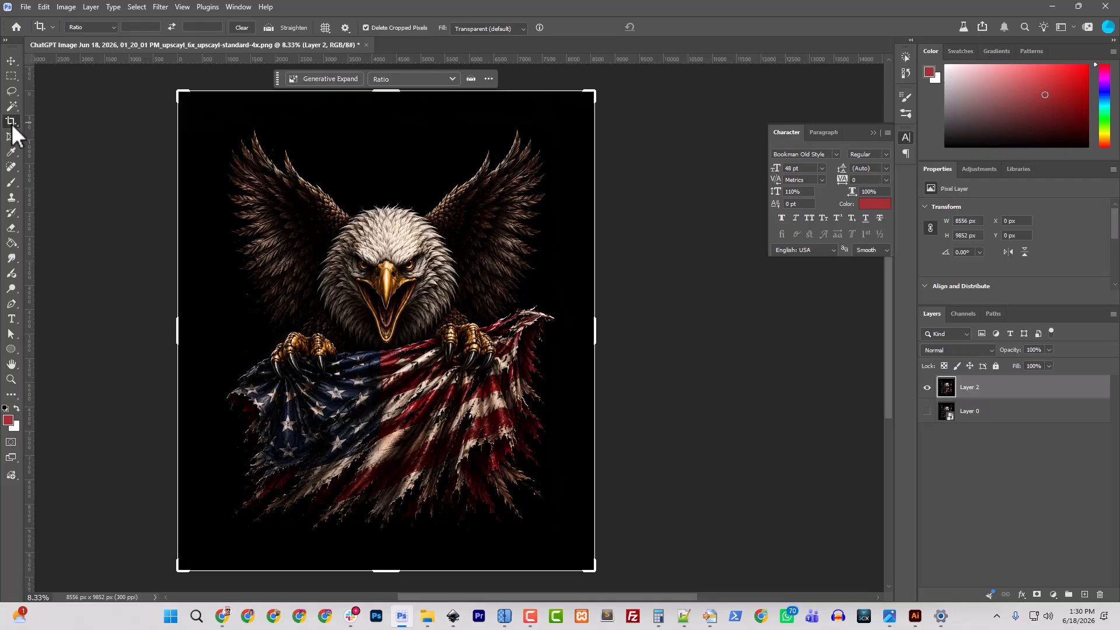
left_click(24, 8)
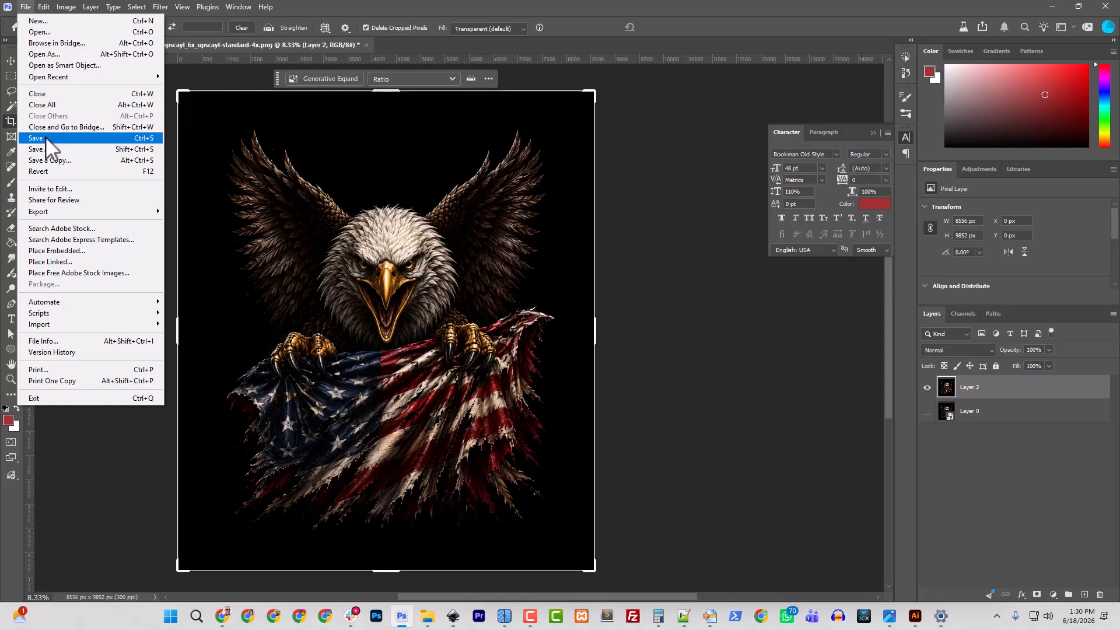
left_click(566, 7)
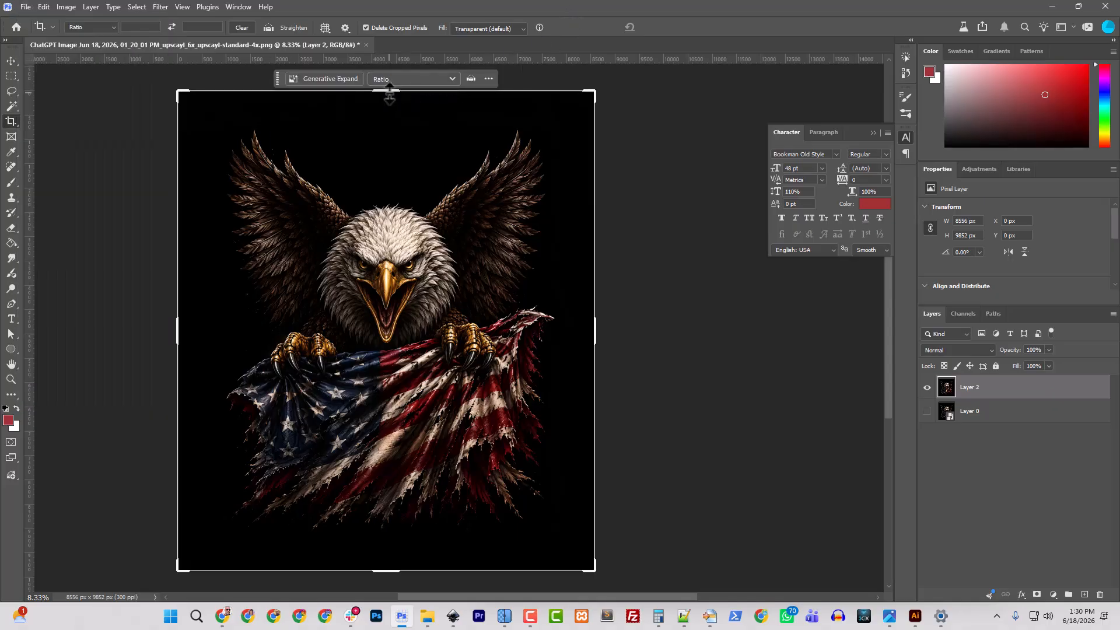
left_click_drag(386, 92, 389, 115)
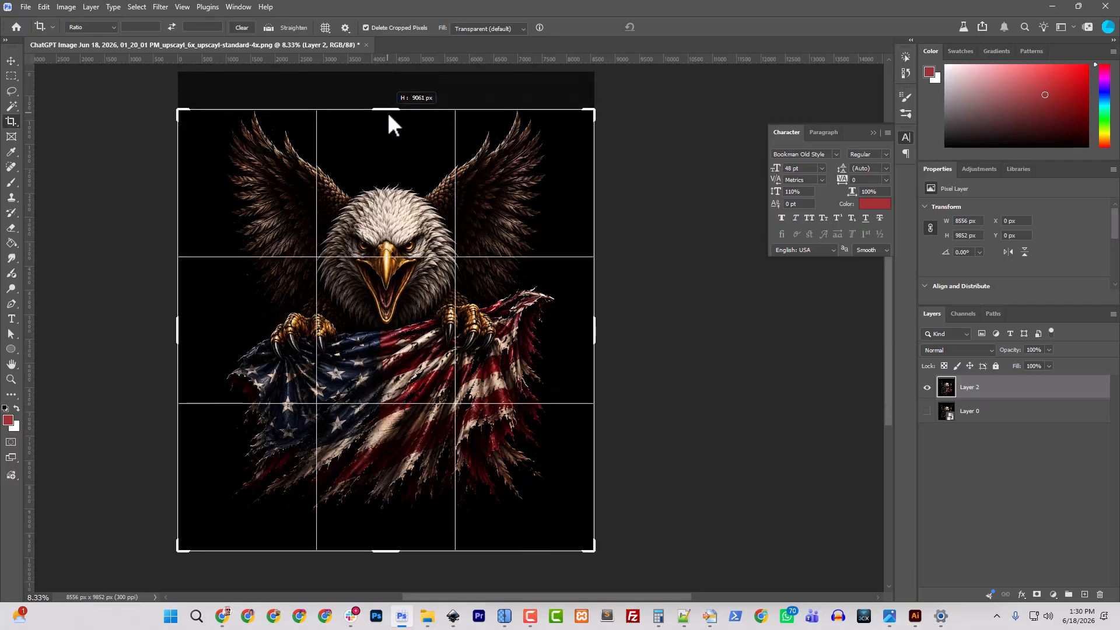
left_click_drag(389, 115, 388, 115)
left_click_drag(594, 332, 575, 337)
left_click_drag(197, 337, 221, 334)
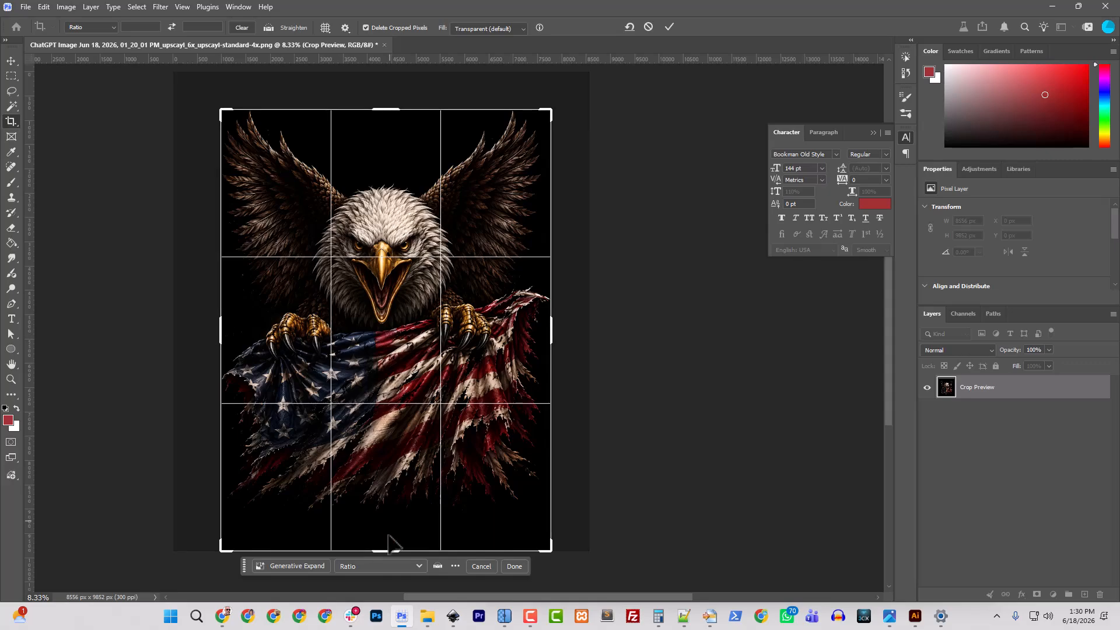
left_click_drag(386, 552, 389, 533)
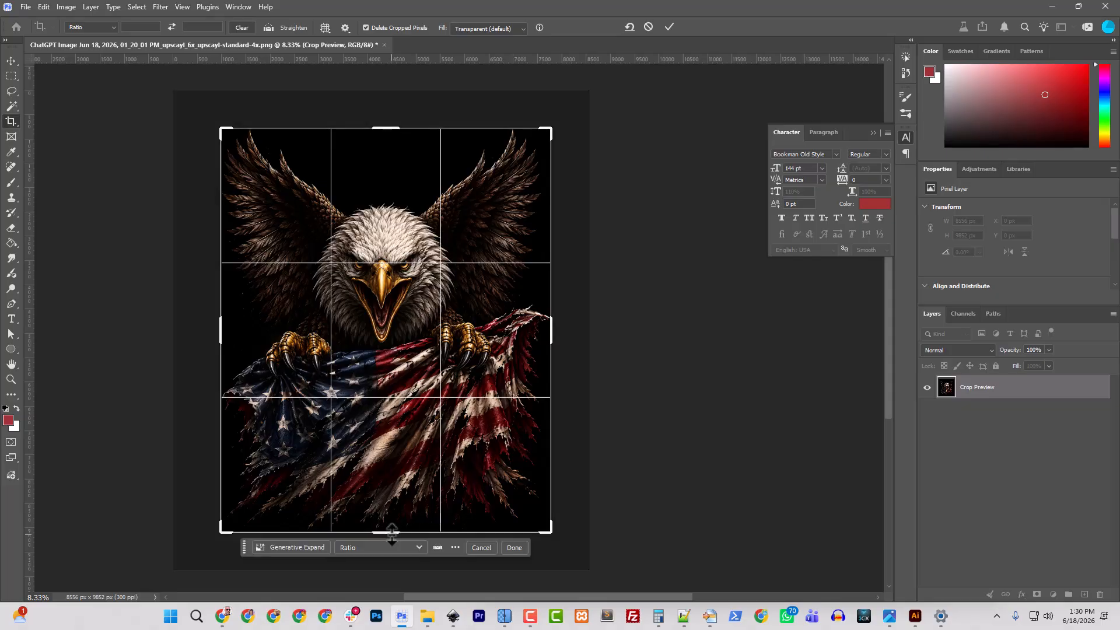
key("Return")
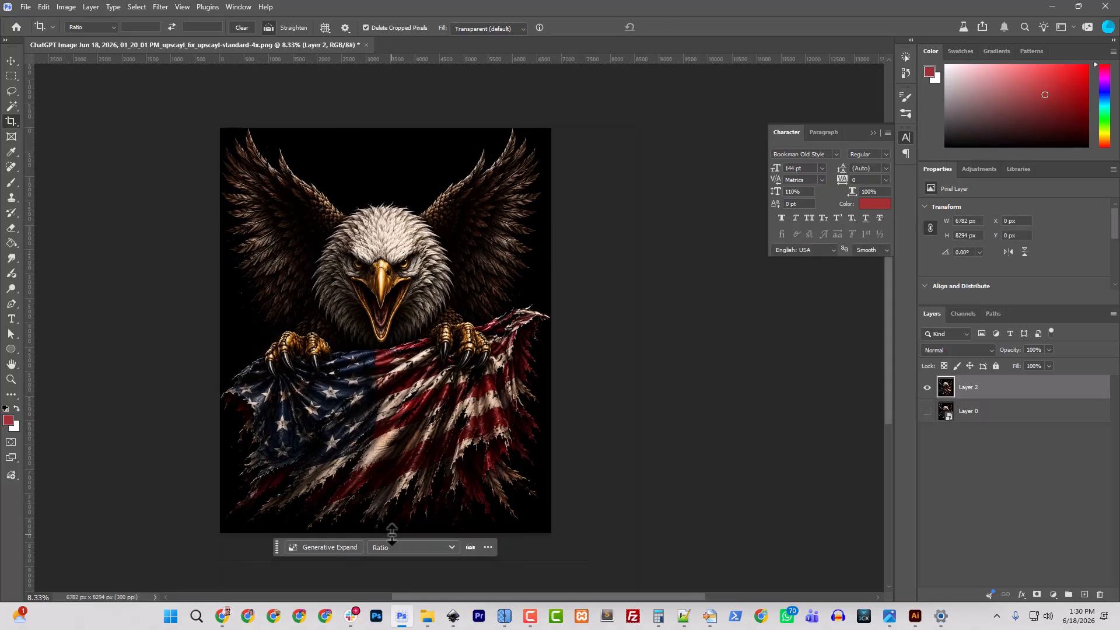
key("ctrl+plus")
left_click_drag(403, 432, 467, 395)
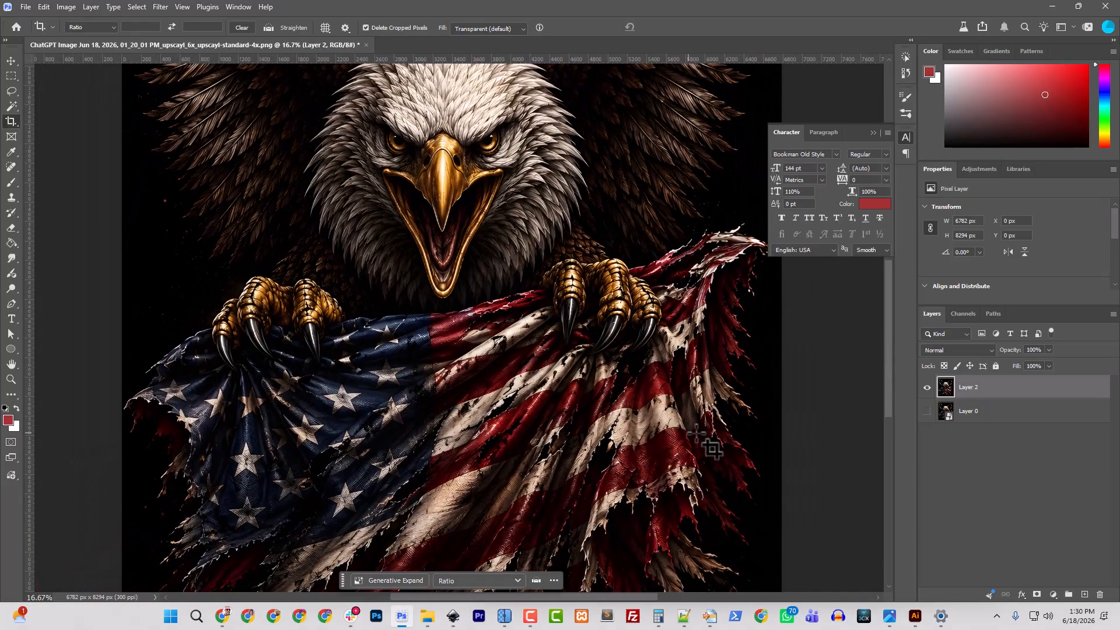
- Start saving the document as a new file and copy the name of the Eagle_Guardian_of_Liberty folder in Downloads
left_click(26, 7)
left_click(61, 153)
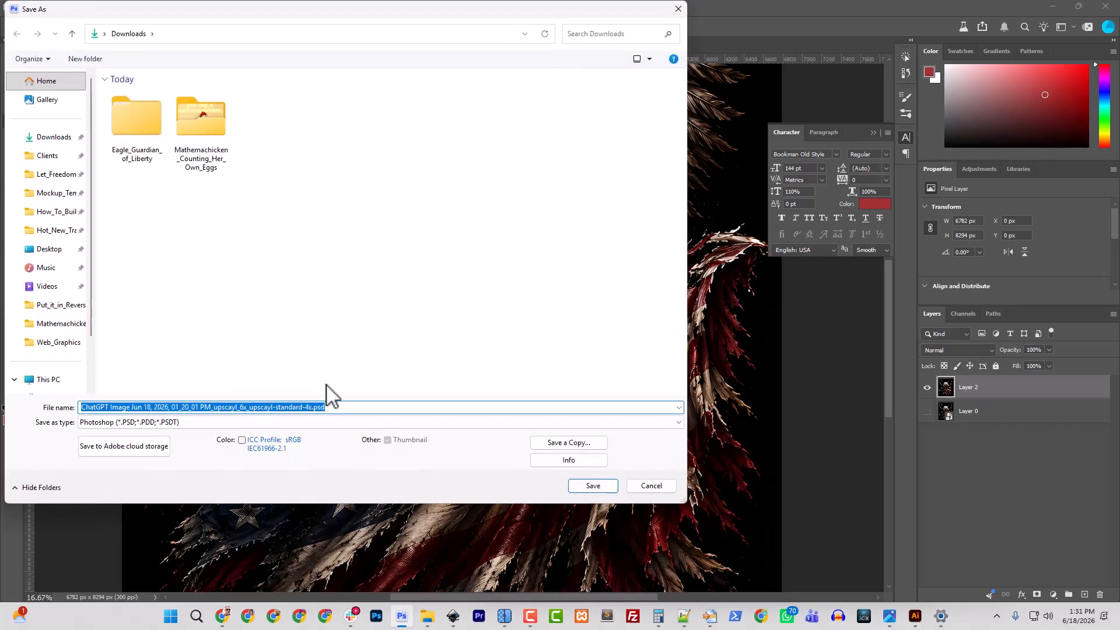
double_click(145, 140)
left_click(126, 35)
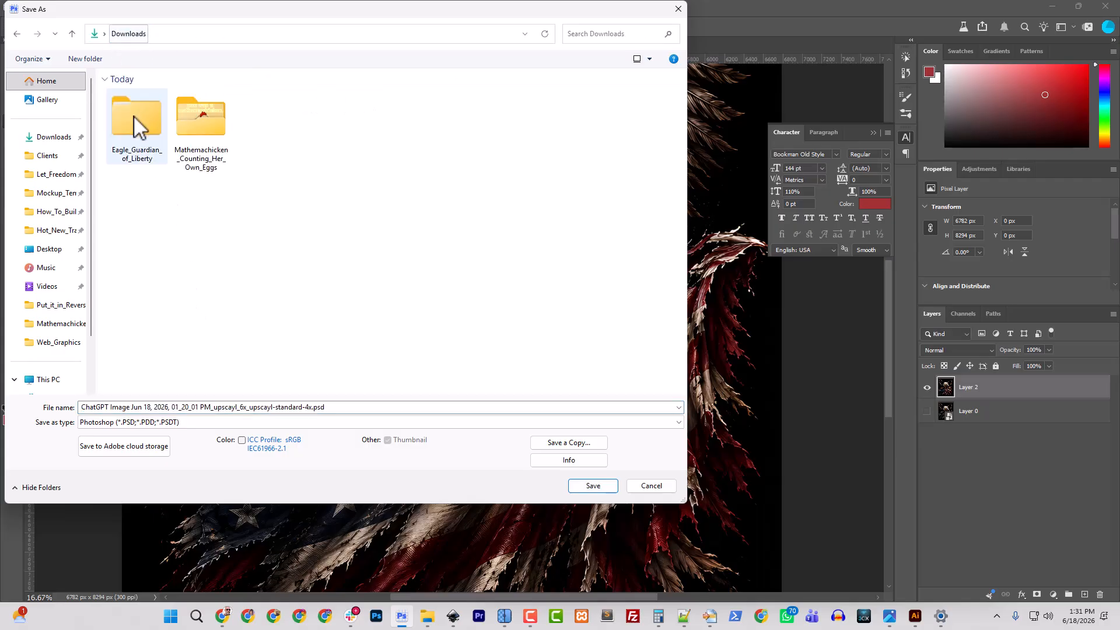
double_click(130, 137)
right_click(130, 137)
left_click(175, 469)
key("ctrl+c")
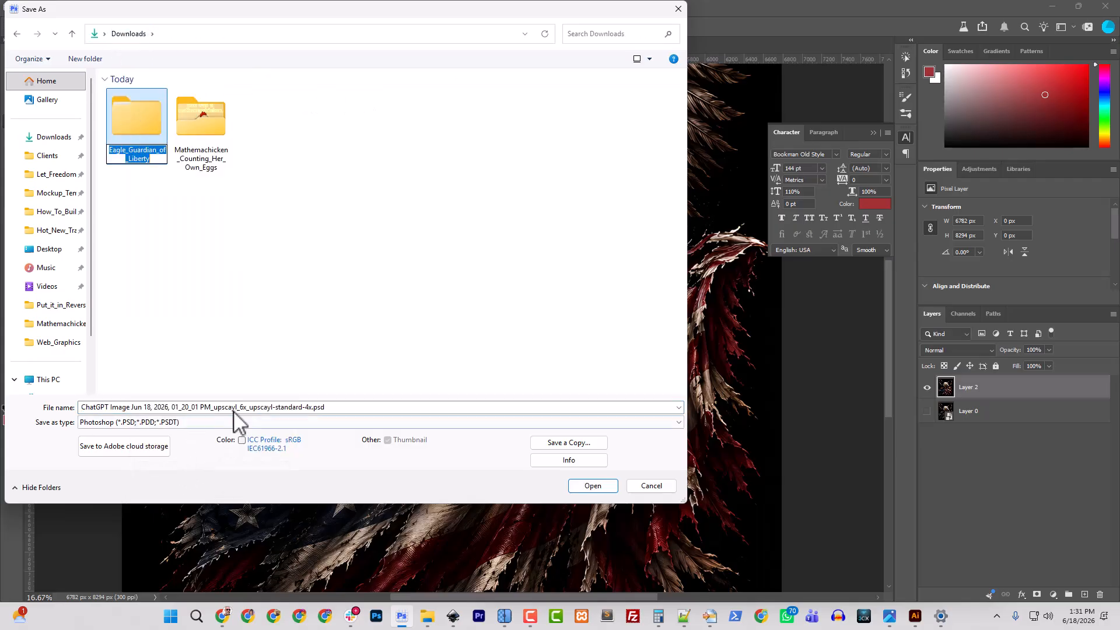
- Save the document as Eagle_Guardian_of_Liberty.psd inside the Eagle_Guardian_of_Liberty folder
double_click(140, 127)
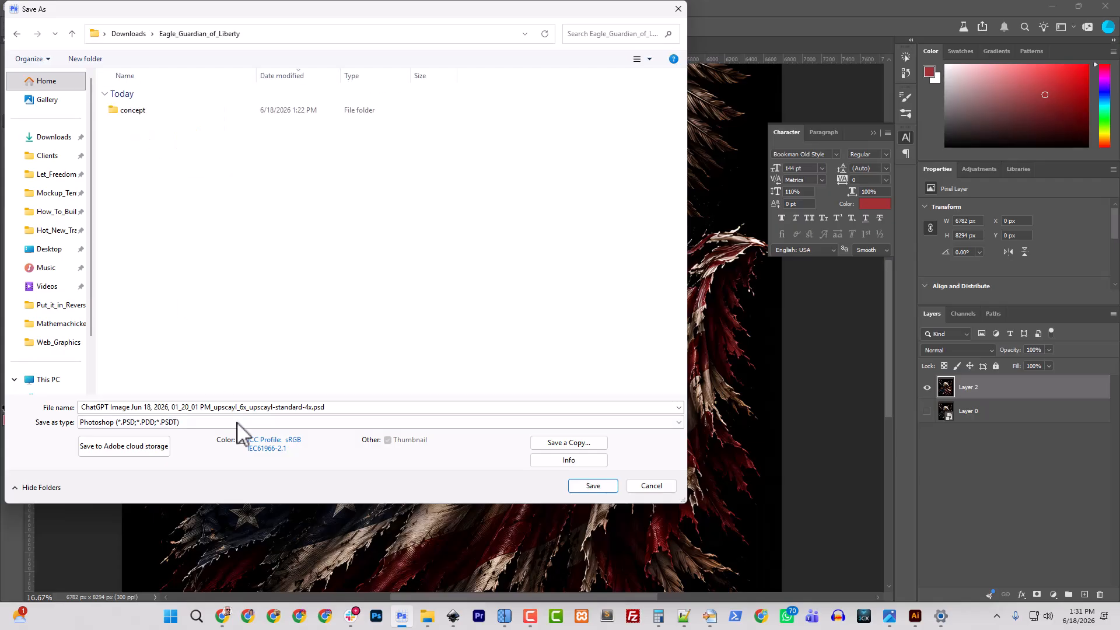
left_click(303, 406)
left_click_drag(310, 407, 73, 406)
key("ctrl+v")
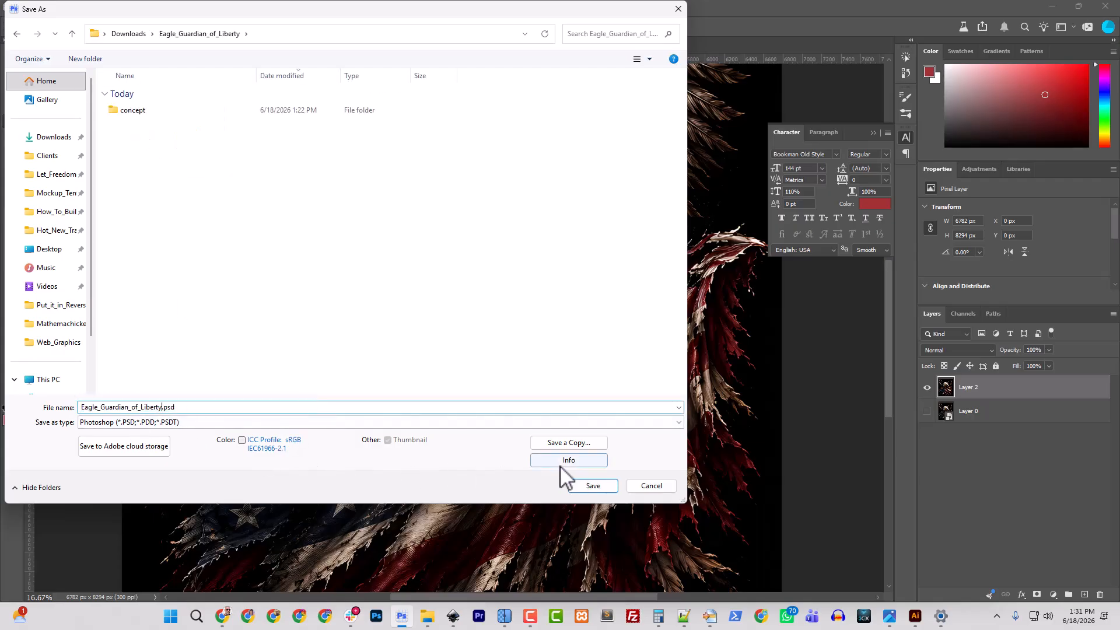
left_click(593, 486)
- Resample the image to 15 inches wide at 300 pixels/inch with proportions kept
key("c")
key("ctrl+minus")
key("ctrl+minus")
key("ctrl+minus")
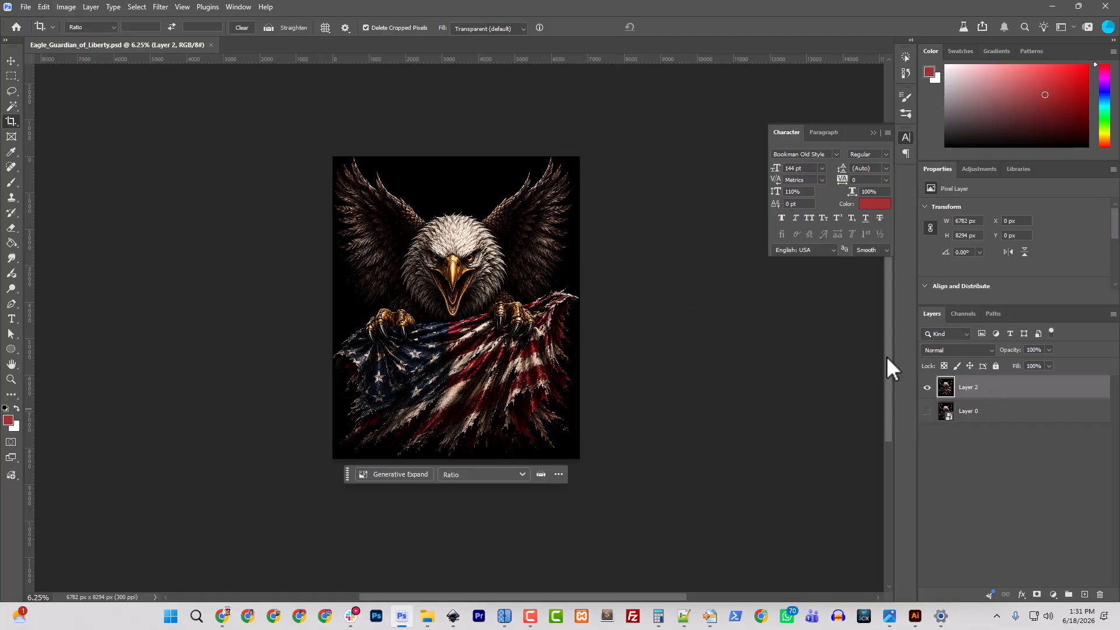
left_click(66, 7)
left_click(88, 95)
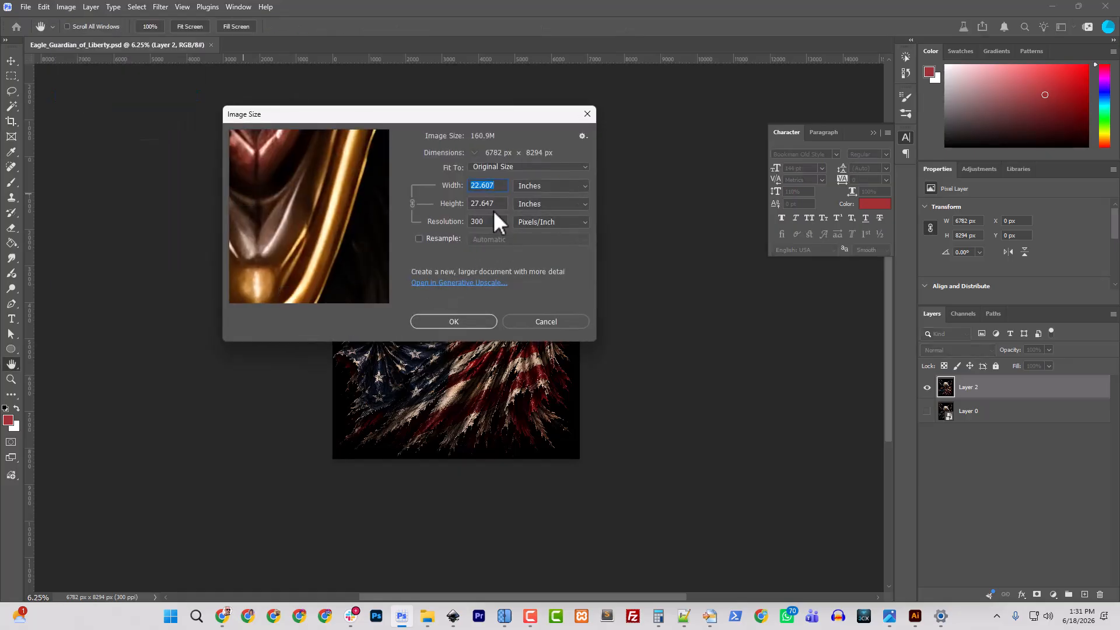
key("Tab")
type("19")
left_click_drag(496, 188, 436, 185)
type("15")
left_click(437, 238)
left_click_drag(503, 221, 464, 223)
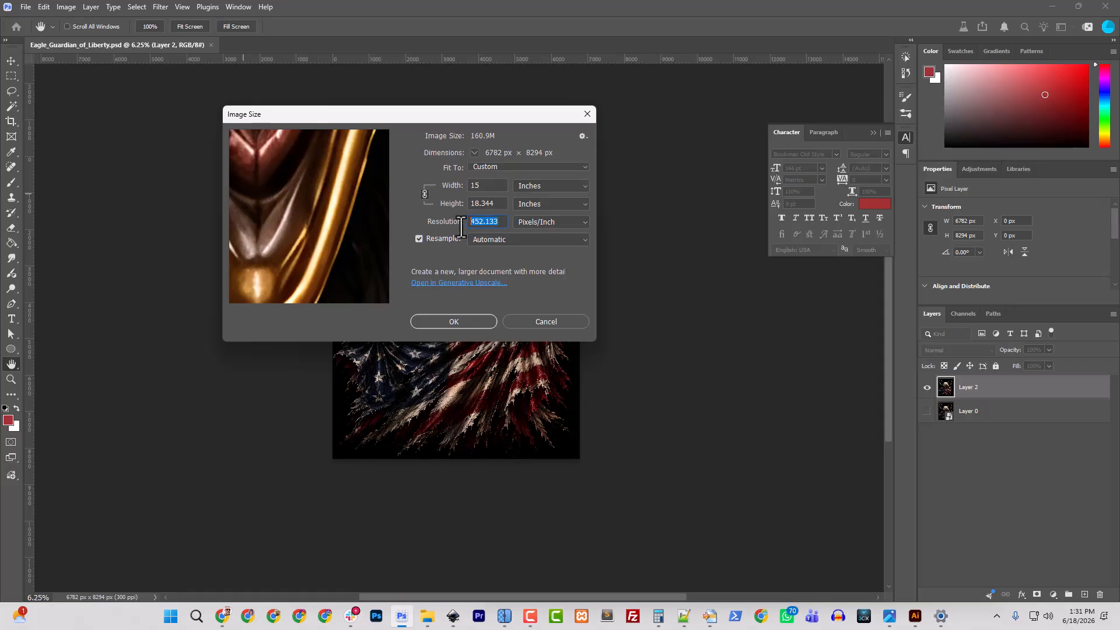
type("300")
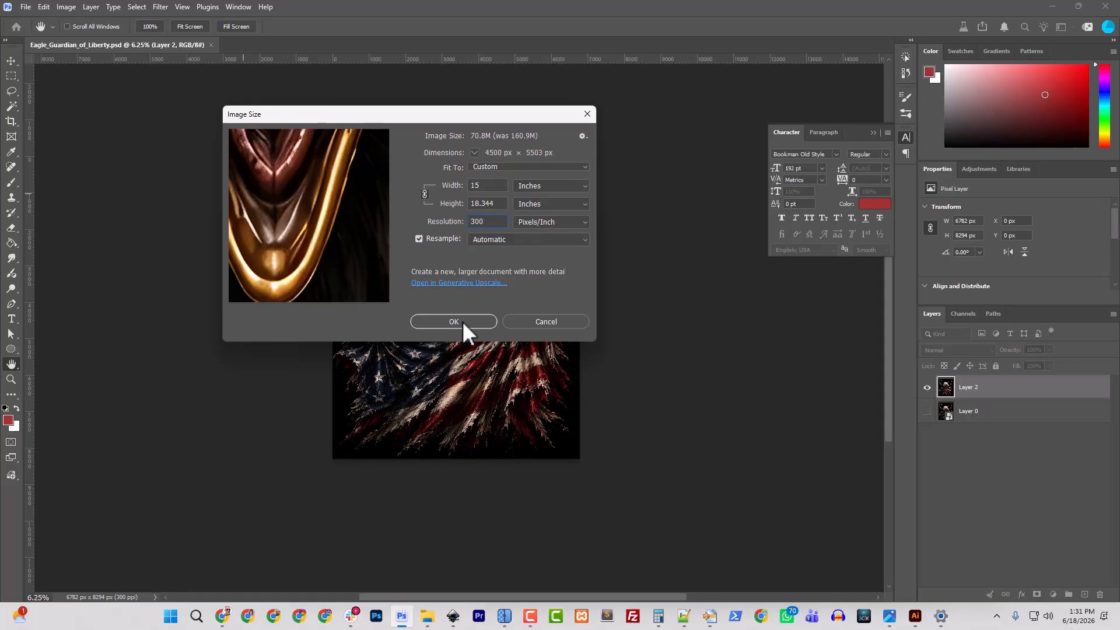
left_click(462, 321)
key("c")
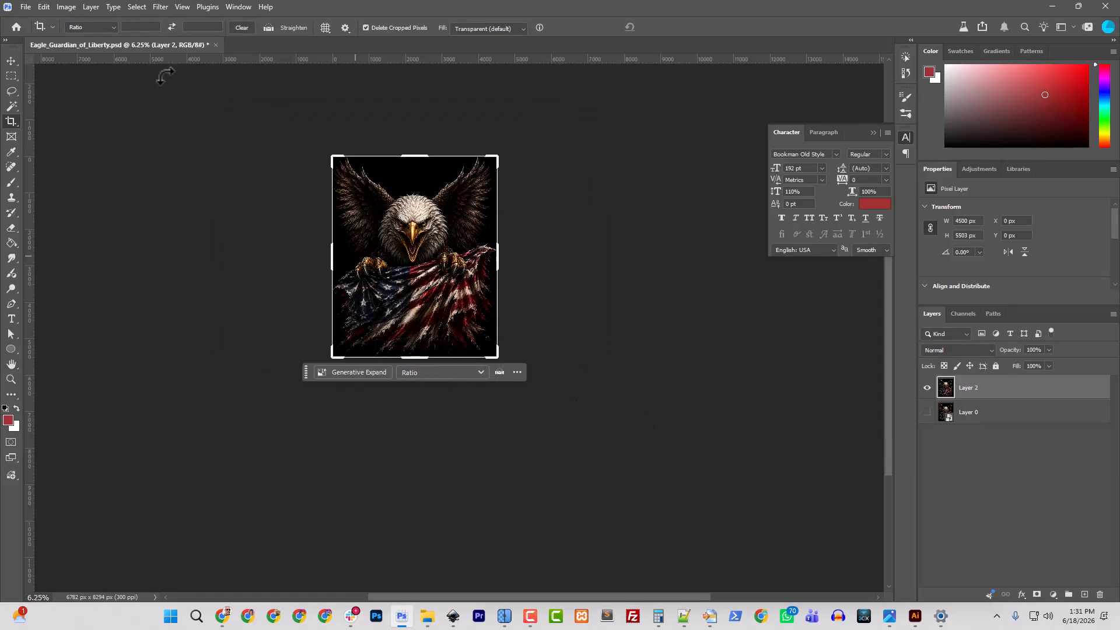
- Quick-export the artwork as a PNG named Eagle_Guardian_of_Liberty_Halftone_Ready in the Eagle_Guardian_of_Liberty folder
left_click(25, 8)
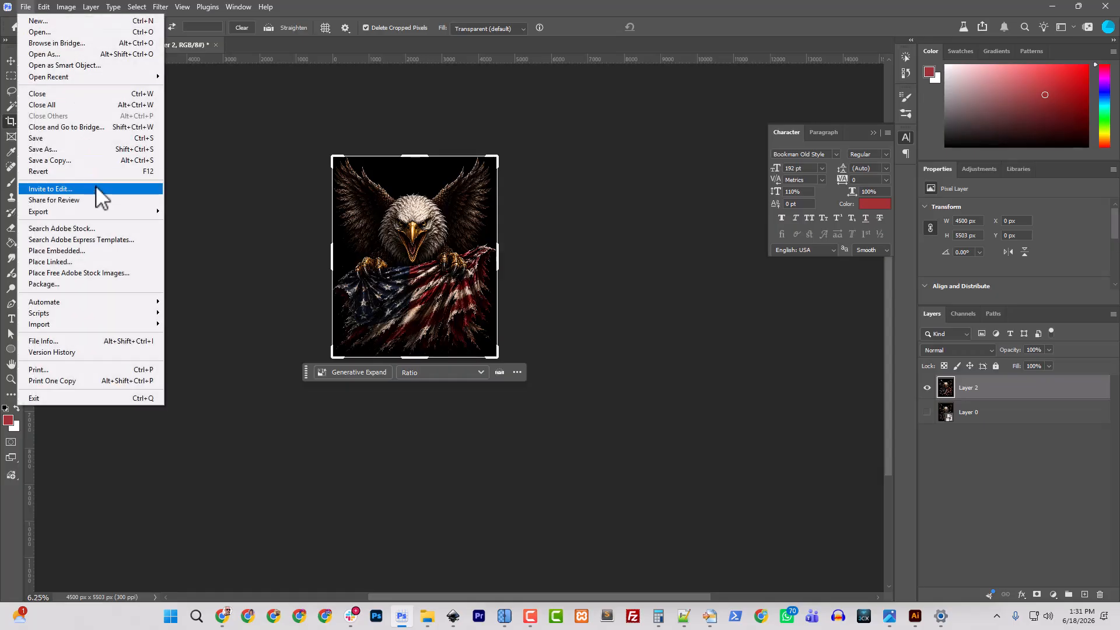
mouse_move(95, 214)
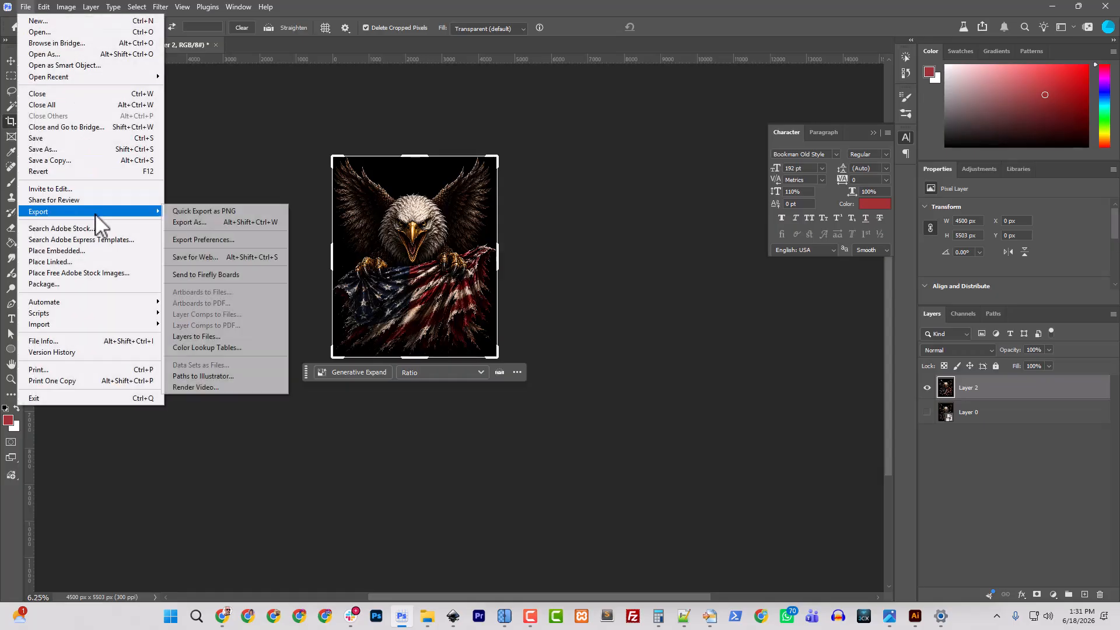
left_click(230, 214)
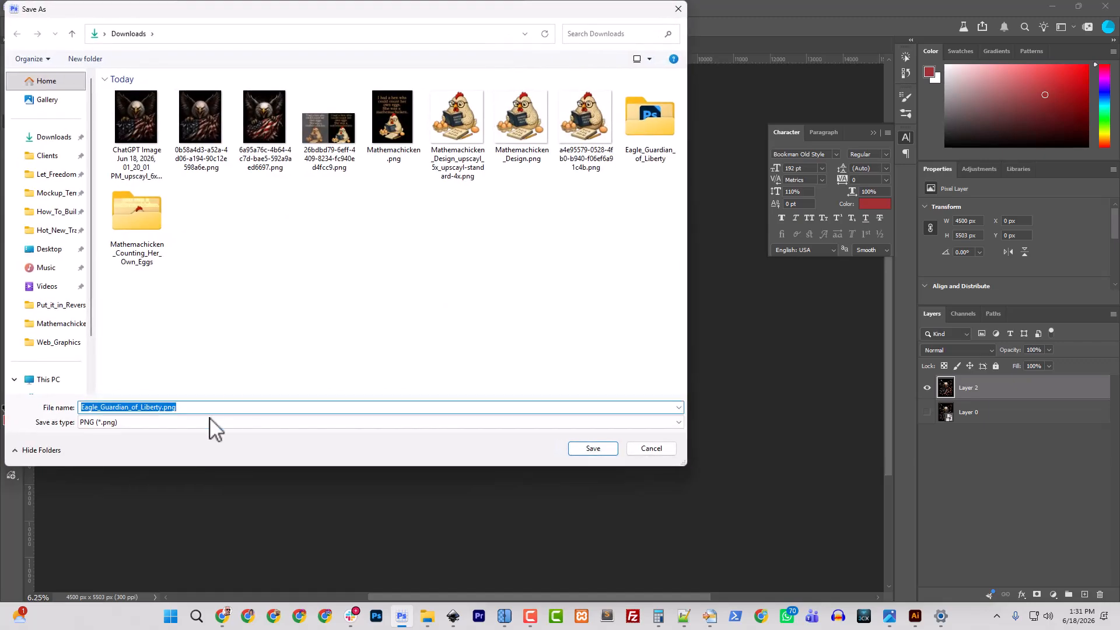
left_click(153, 221)
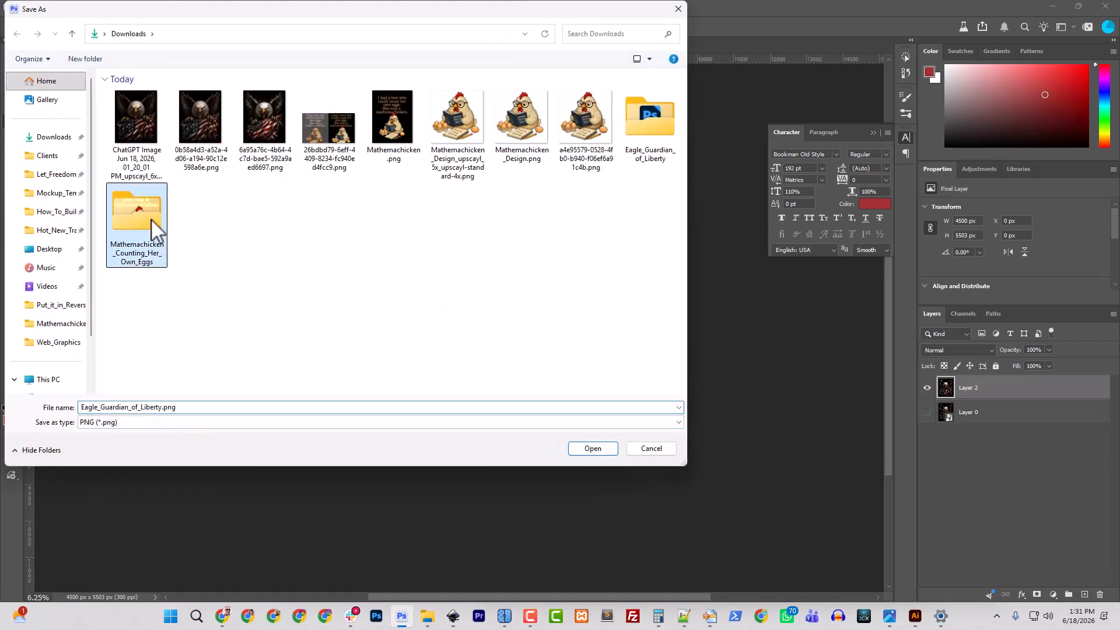
double_click(640, 133)
left_click(163, 407)
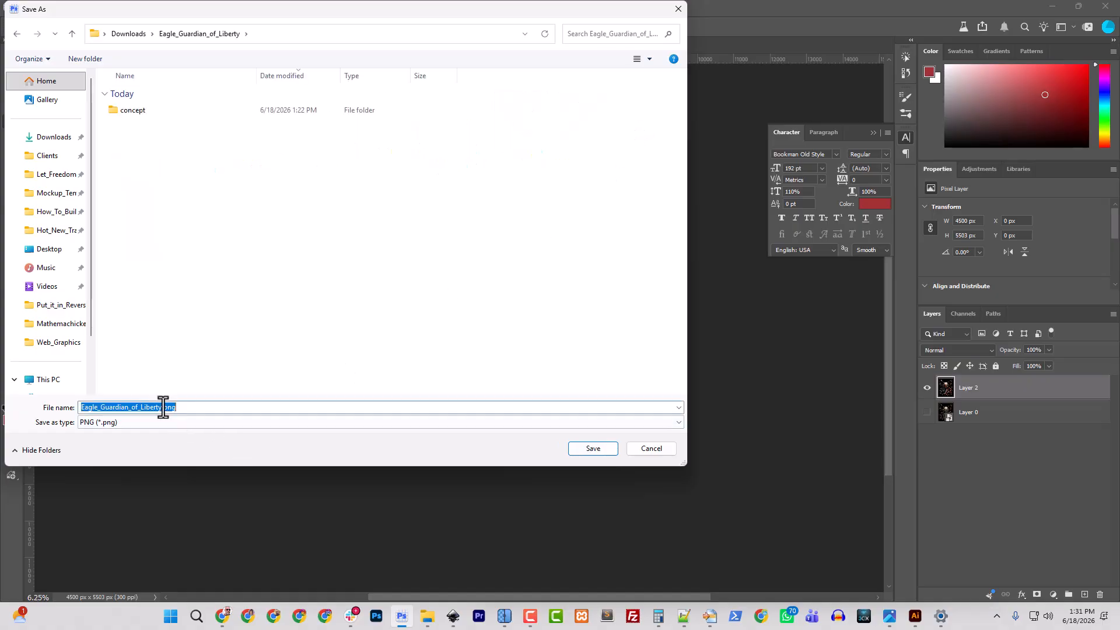
left_click(162, 406)
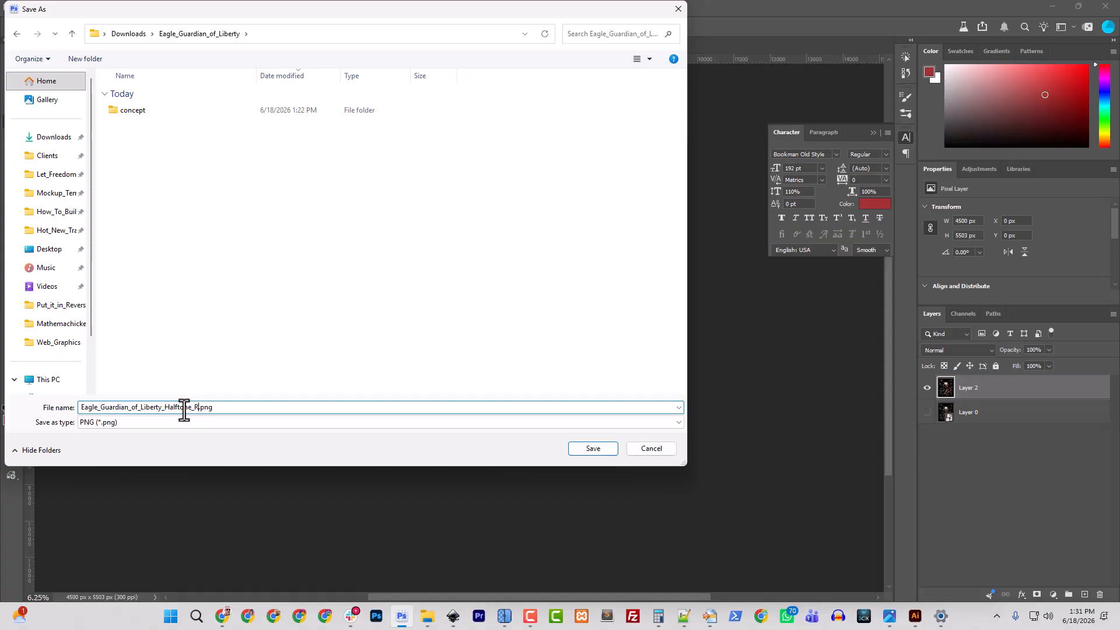
key("Return")
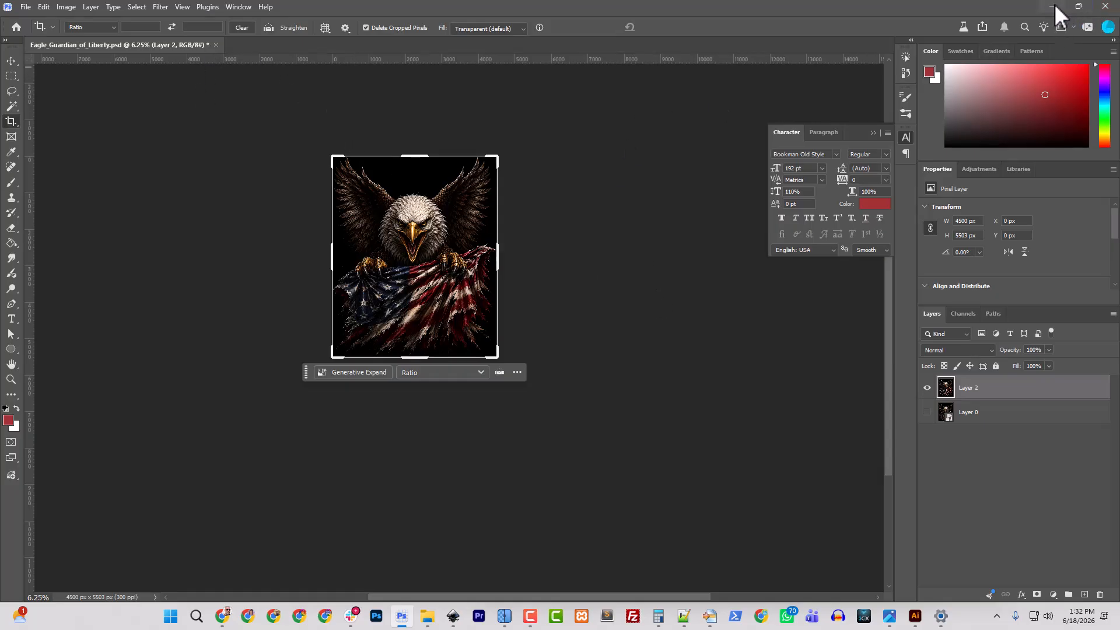
- Close the PSD without saving its changes and open Eagle_Guardian_of_Liberty_Halftone_Ready.png
left_click(214, 44)
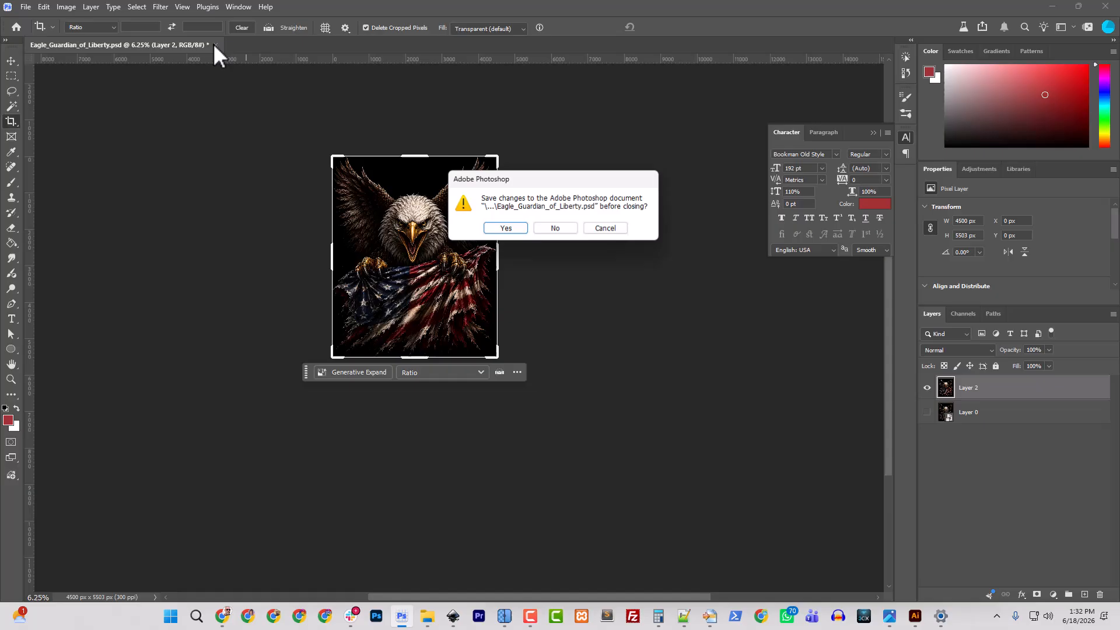
left_click(558, 228)
left_click(25, 7)
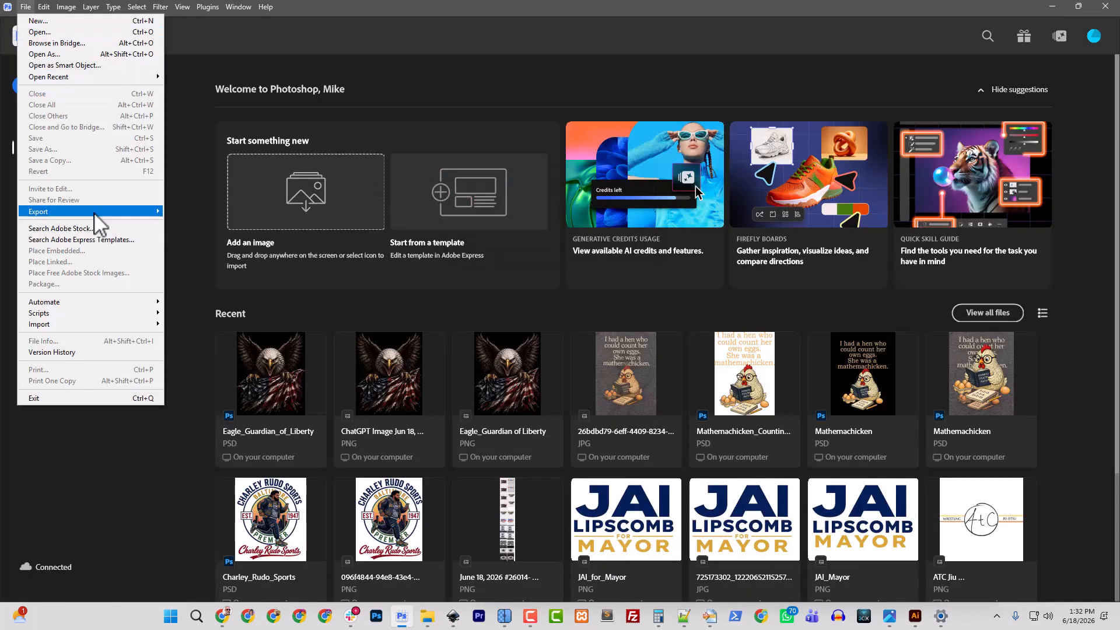
left_click(47, 32)
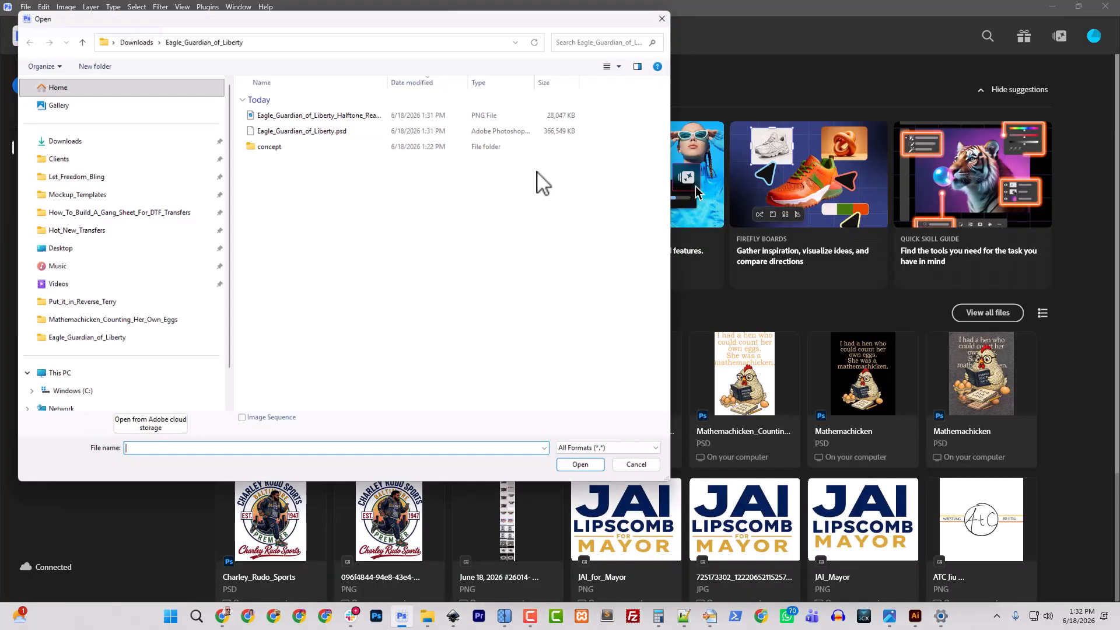
double_click(303, 111)
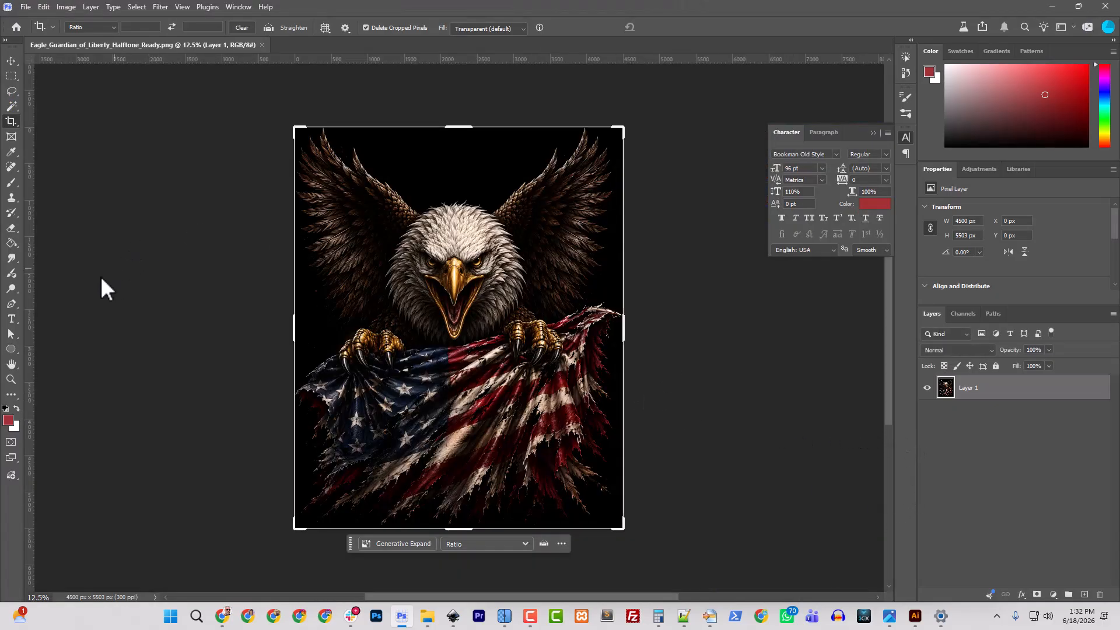
- Run the tweakable Black Knockout action on the artwork, accepting the mask's default input levels of 14 and 124
left_click(906, 58)
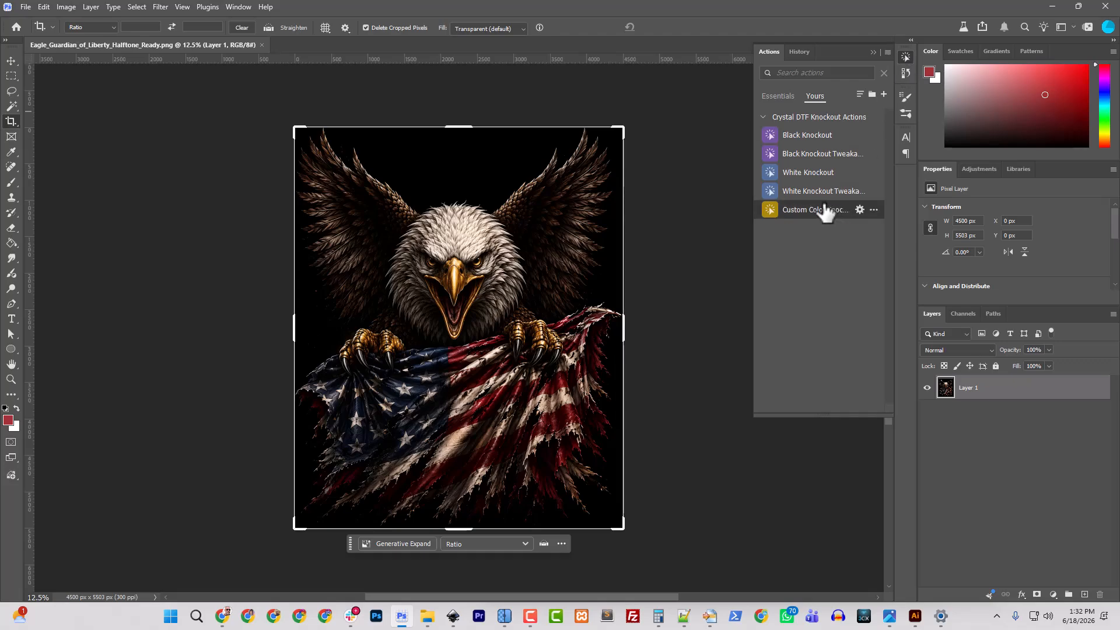
left_click(808, 155)
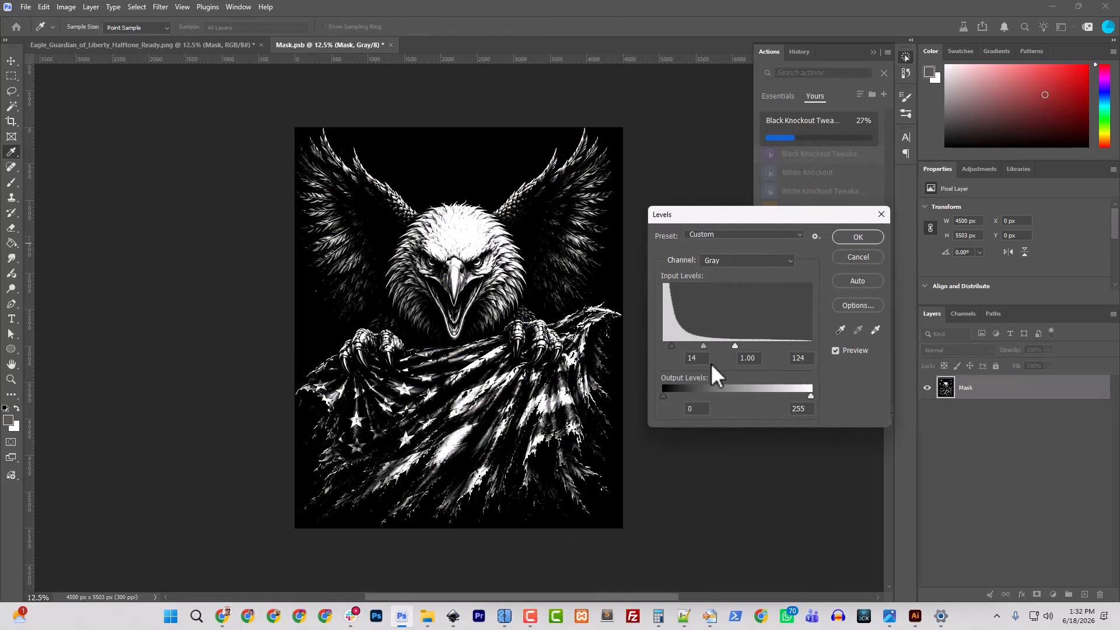
left_click(867, 236)
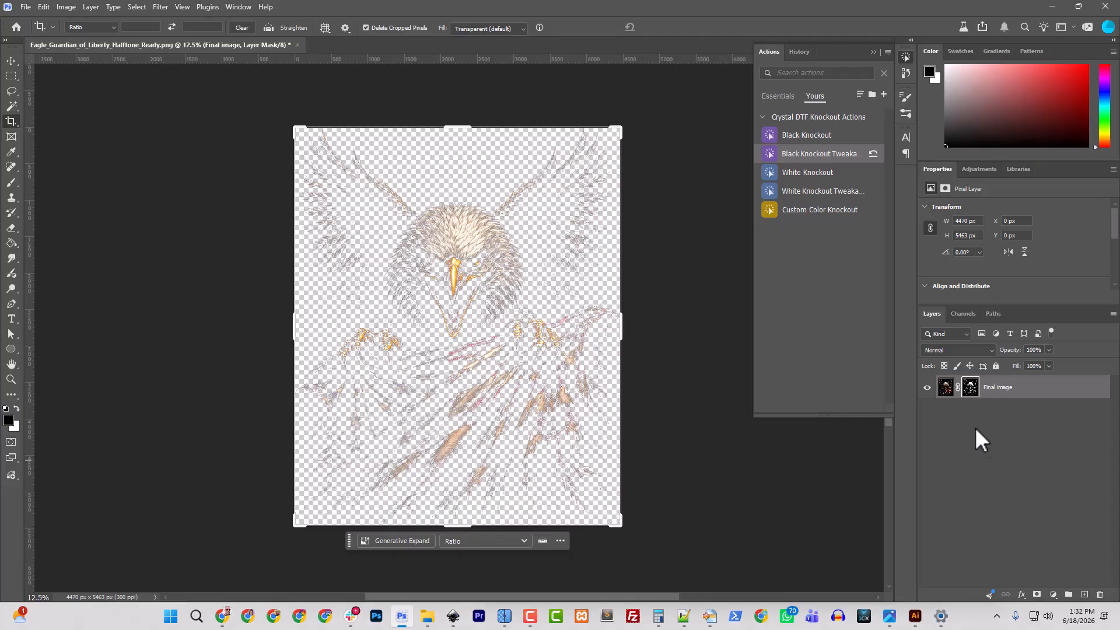
- Add a black solid color fill layer and place it beneath the Final image layer
left_click(1053, 594)
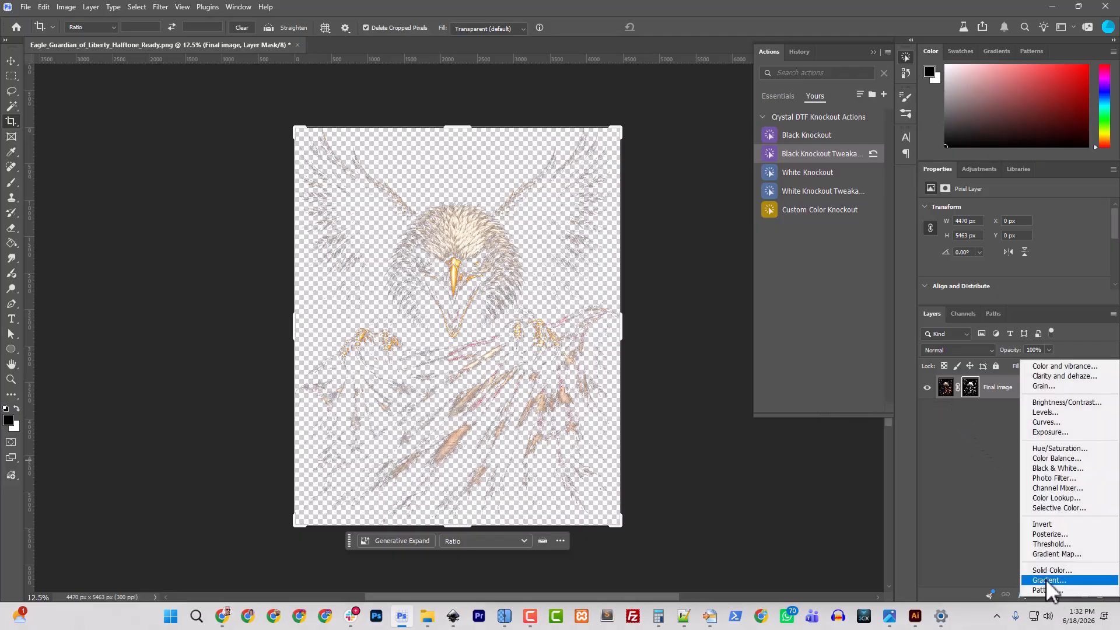
left_click(992, 363)
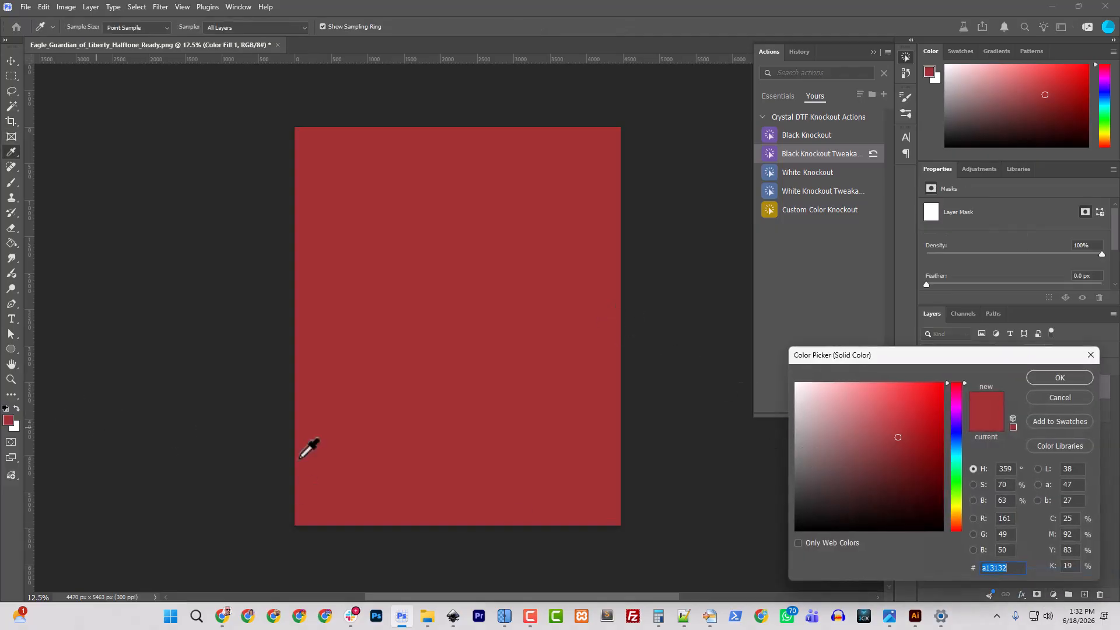
left_click(797, 529)
left_click(1059, 377)
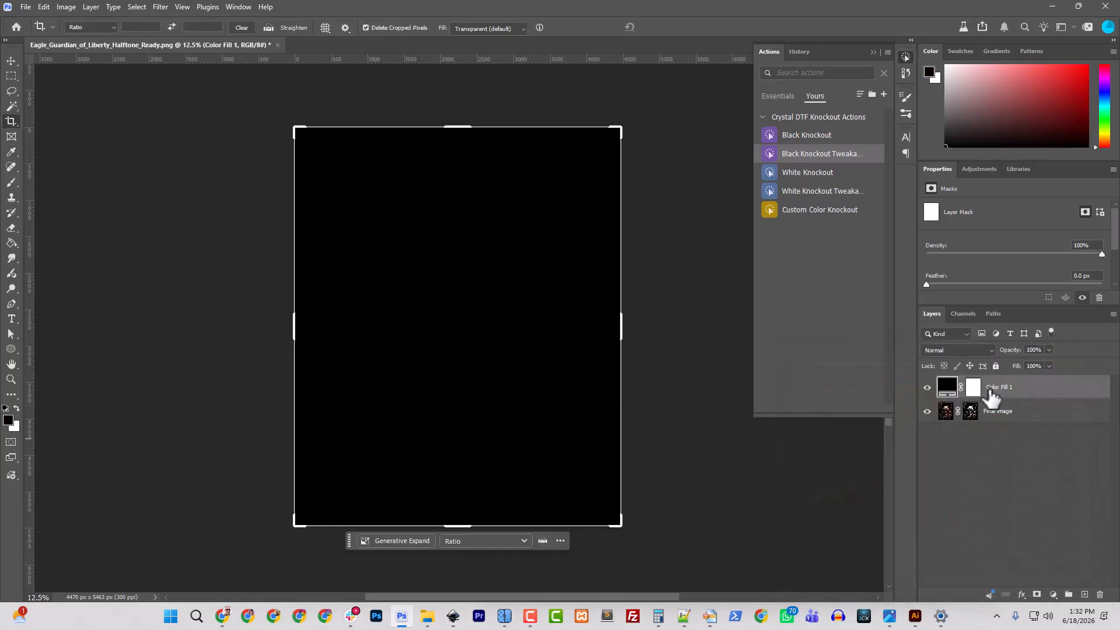
left_click_drag(992, 397, 993, 416)
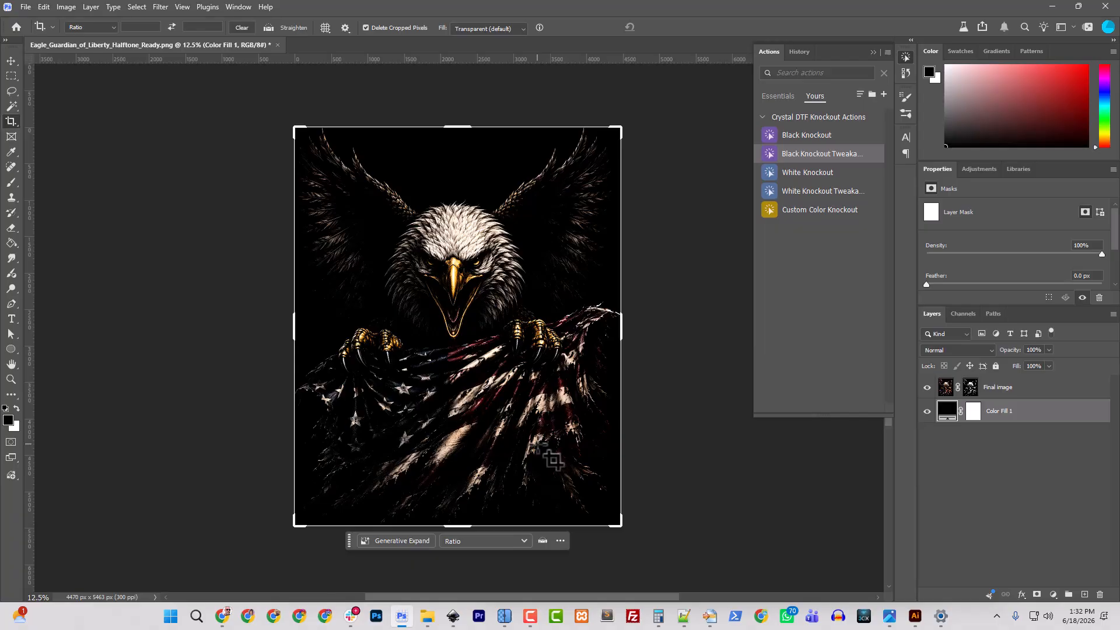
- Revert the halftone-ready PNG to its last saved state
left_click(25, 7)
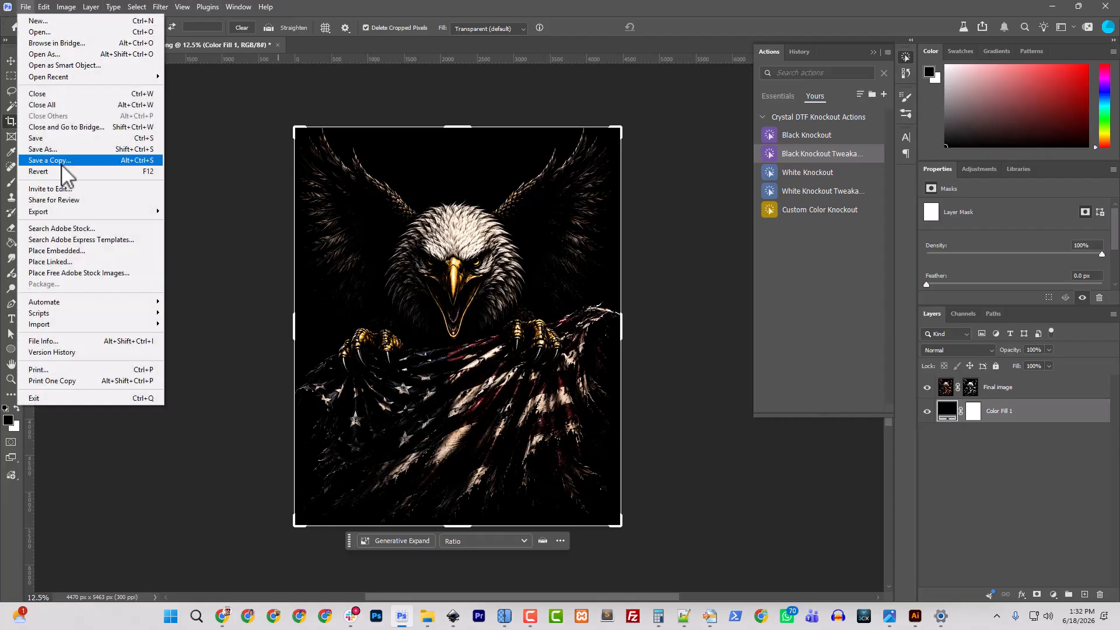
left_click(65, 173)
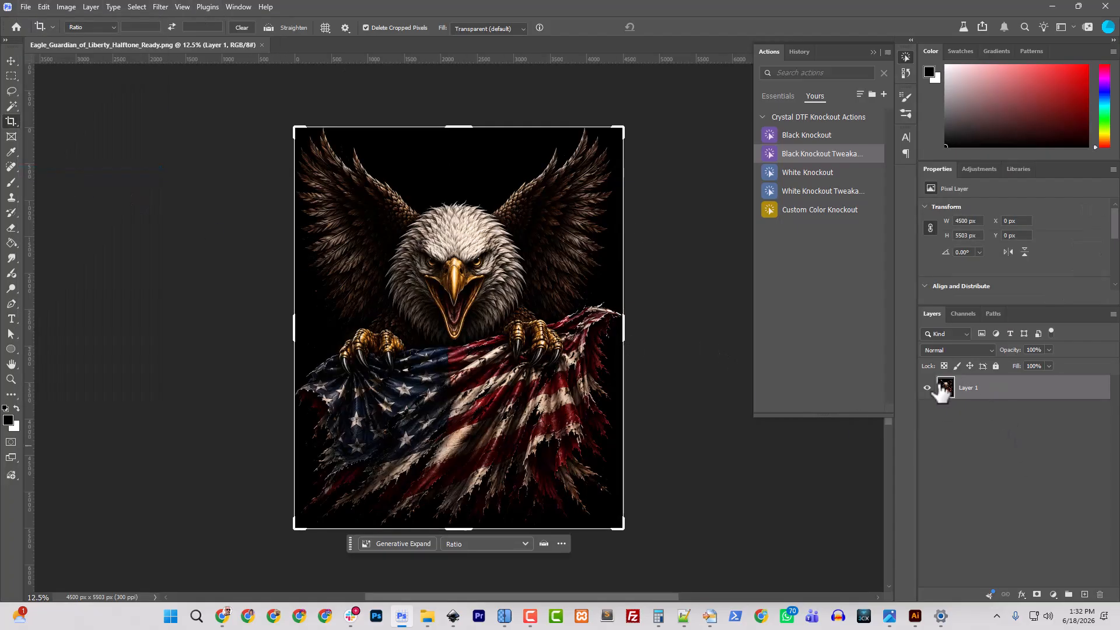
- Run the tweakable Black Knockout action on the artwork with the mask's input levels set to black 4 and white 75
left_click(839, 154)
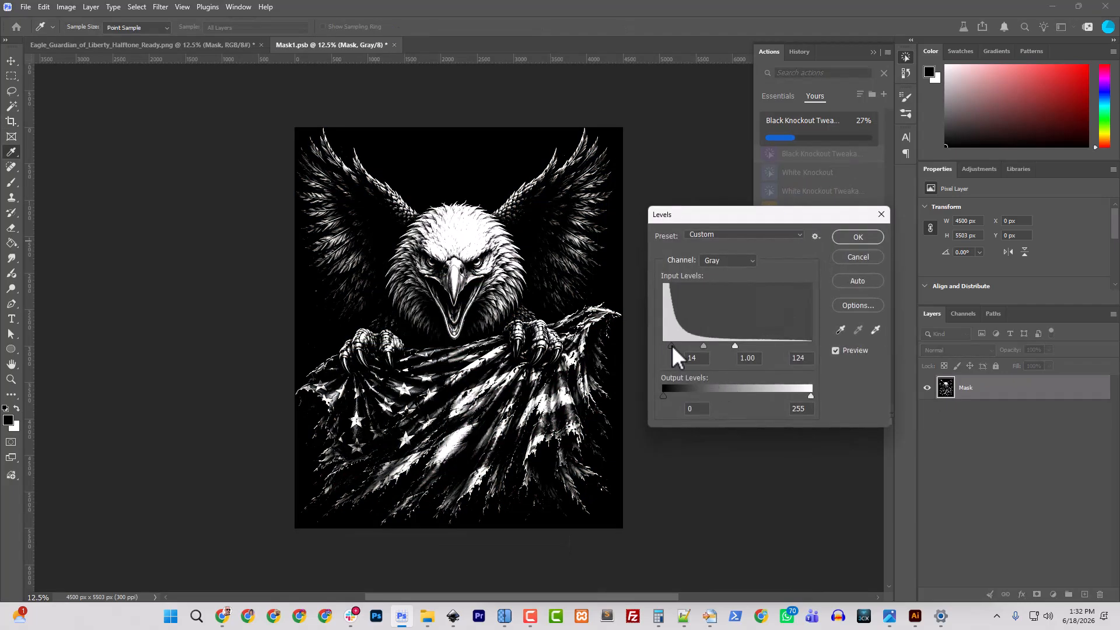
left_click_drag(671, 345, 667, 345)
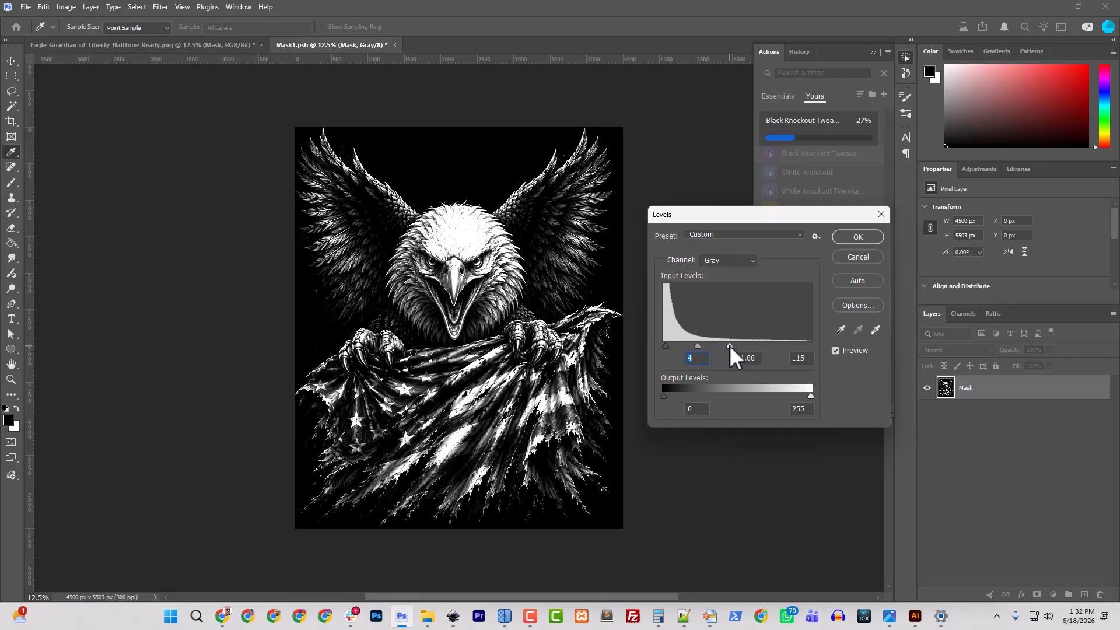
left_click_drag(723, 346, 719, 345)
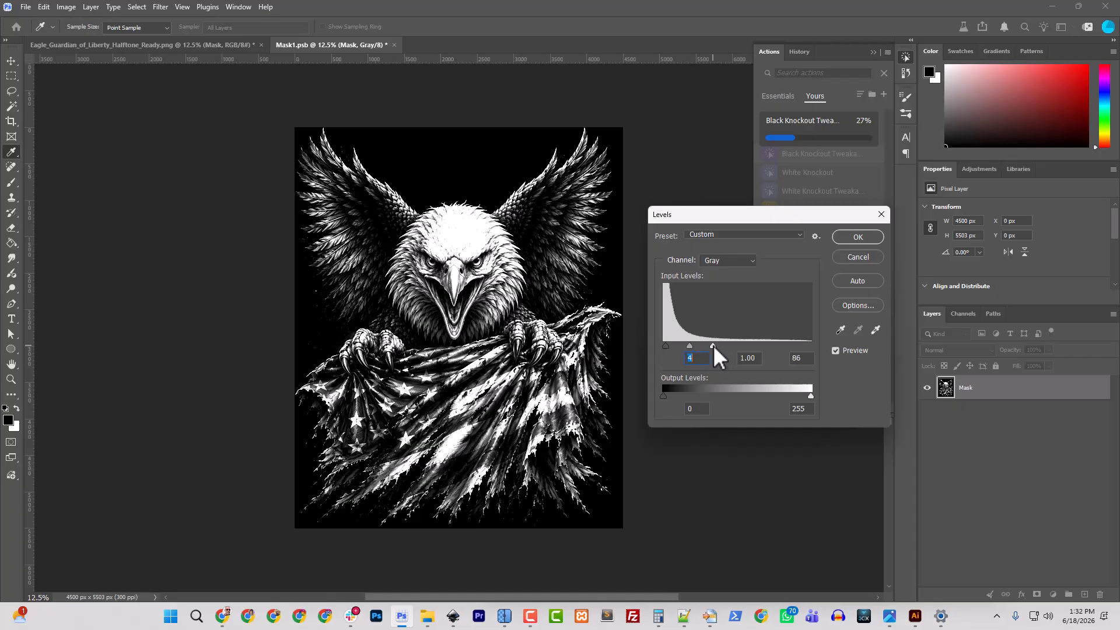
key("Tab")
key("Tab")
left_click_drag(713, 347, 708, 348)
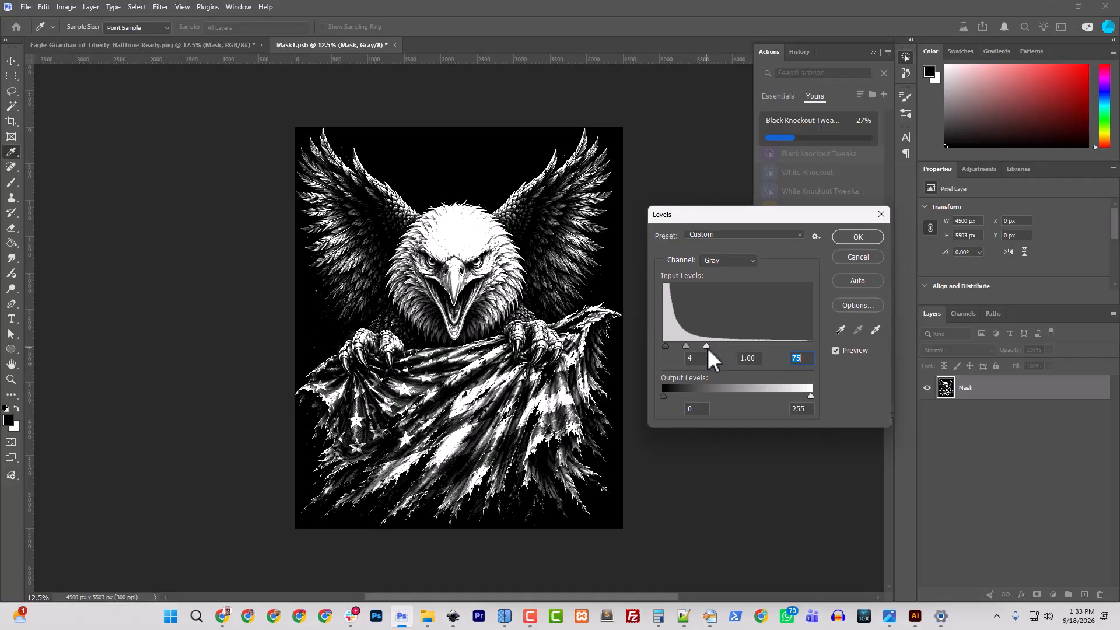
left_click(867, 237)
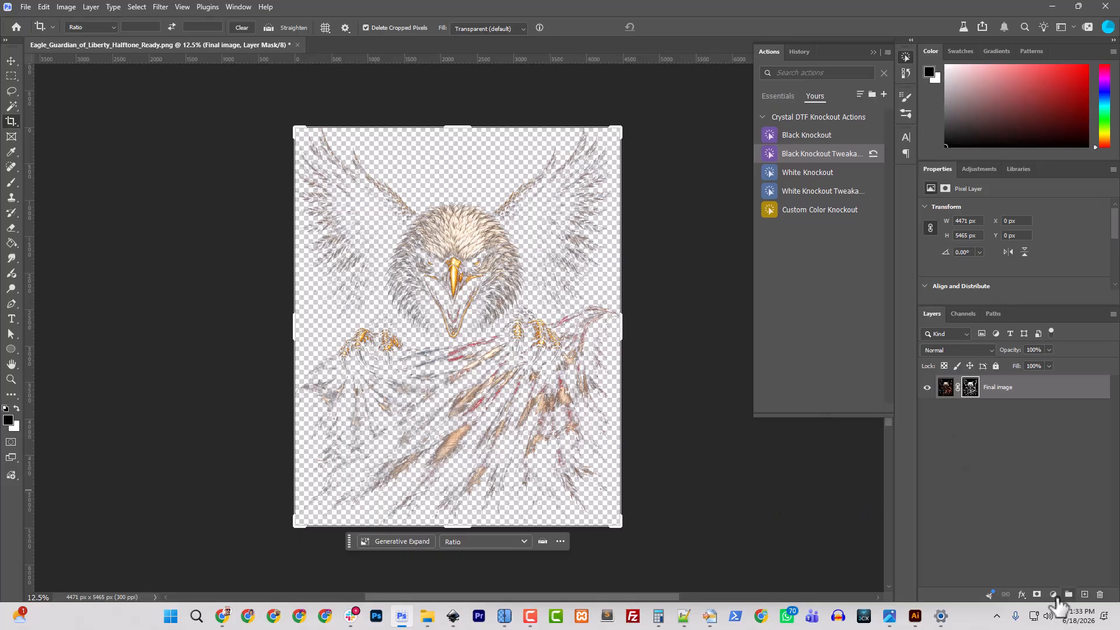
- Add a black solid color fill layer and place it beneath the knocked-out Final image layer
left_click(1053, 595)
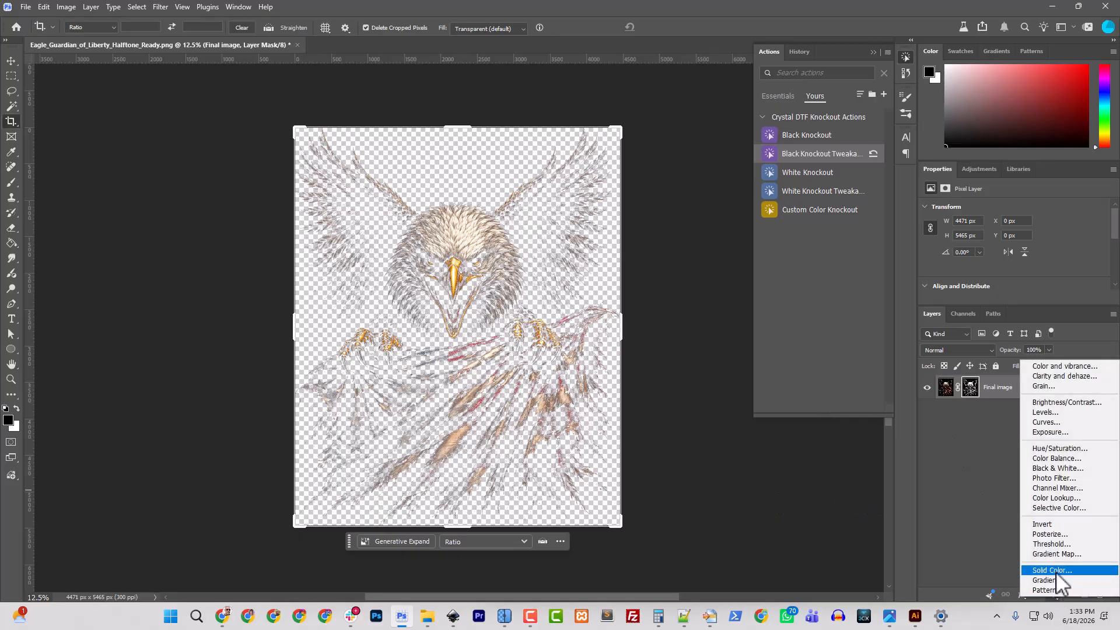
left_click(1057, 572)
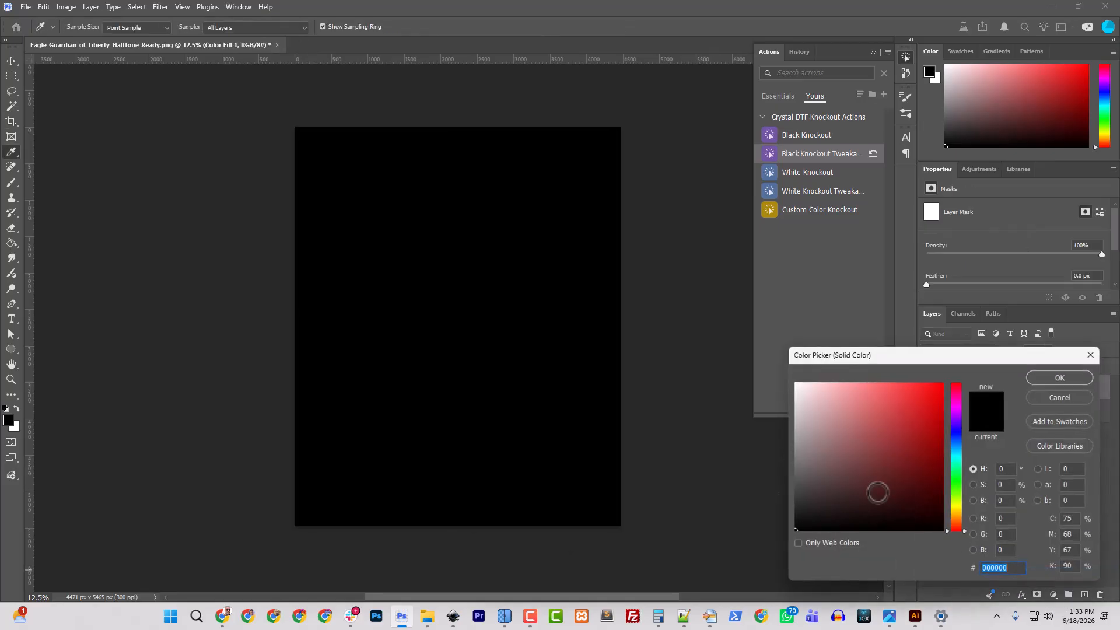
left_click(1060, 378)
key("c")
left_click_drag(1020, 401, 1024, 447)
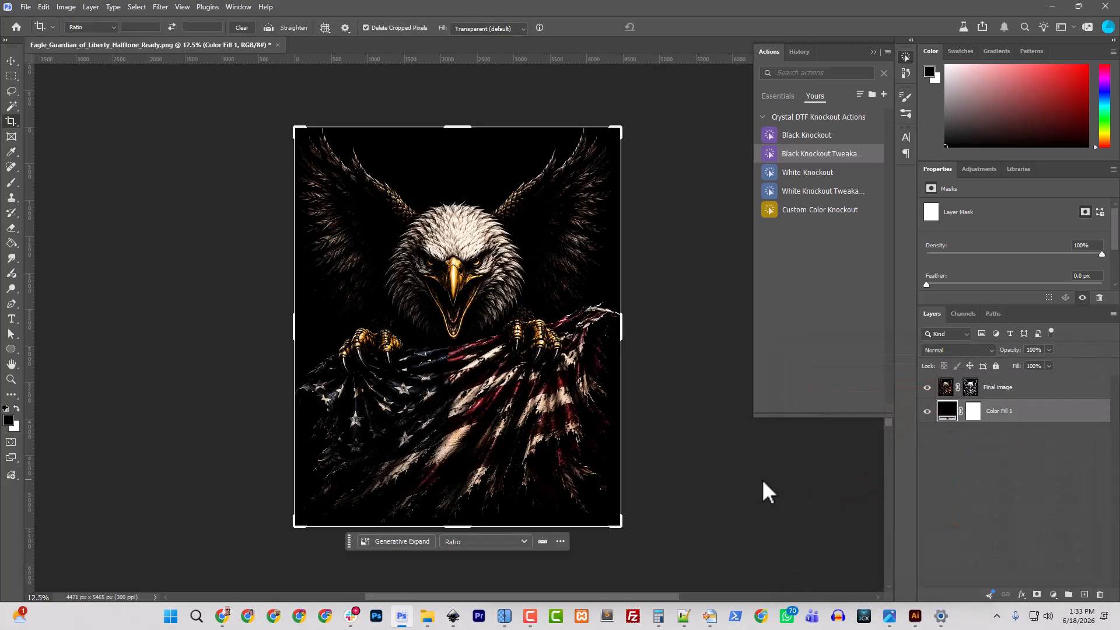
- Add a Curves adjustment layer clipped to the Final image layer
left_click(989, 394)
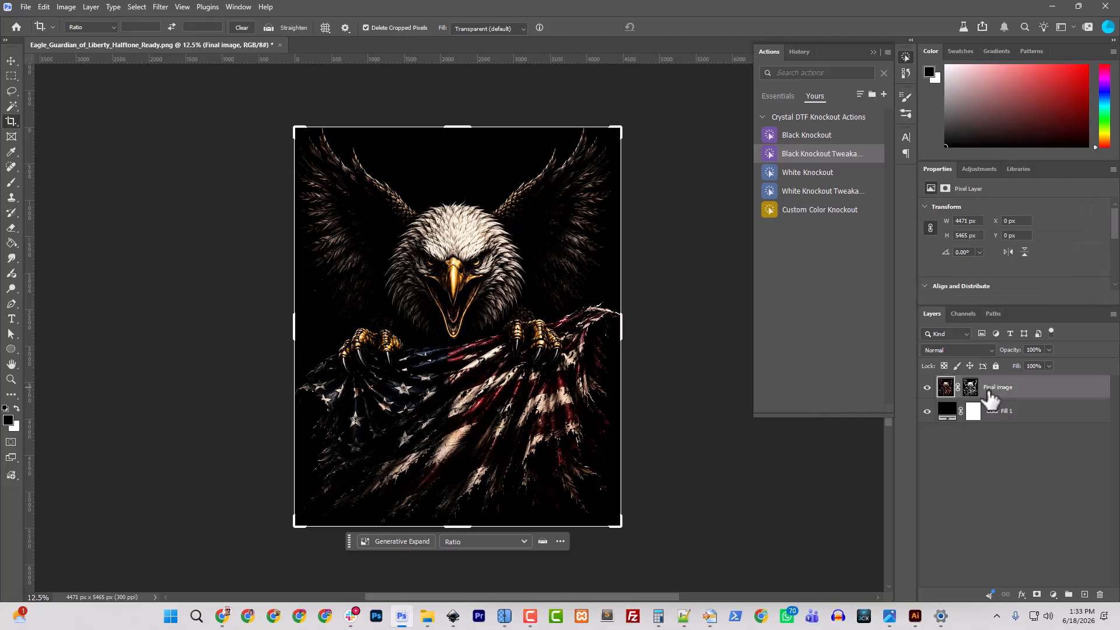
left_click(66, 7)
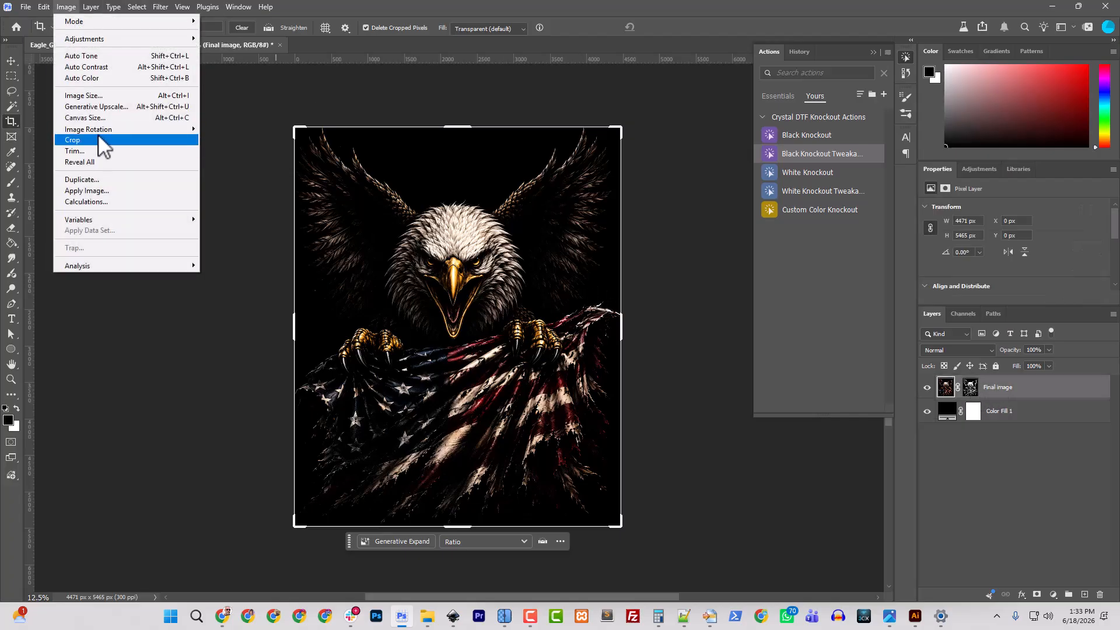
mouse_move(91, 8)
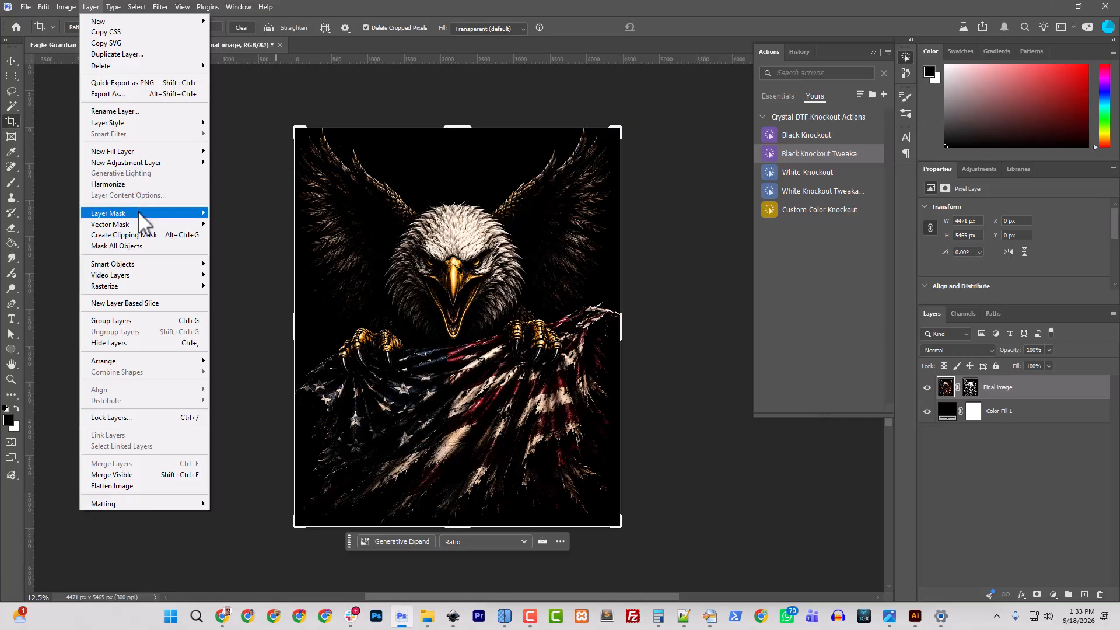
mouse_move(160, 162)
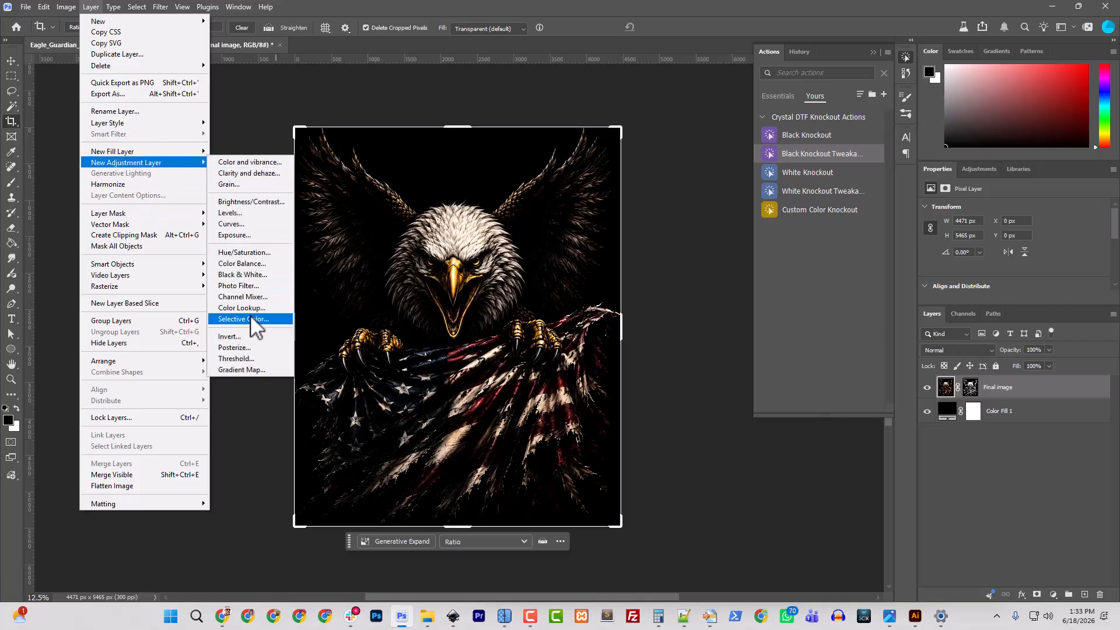
left_click(245, 224)
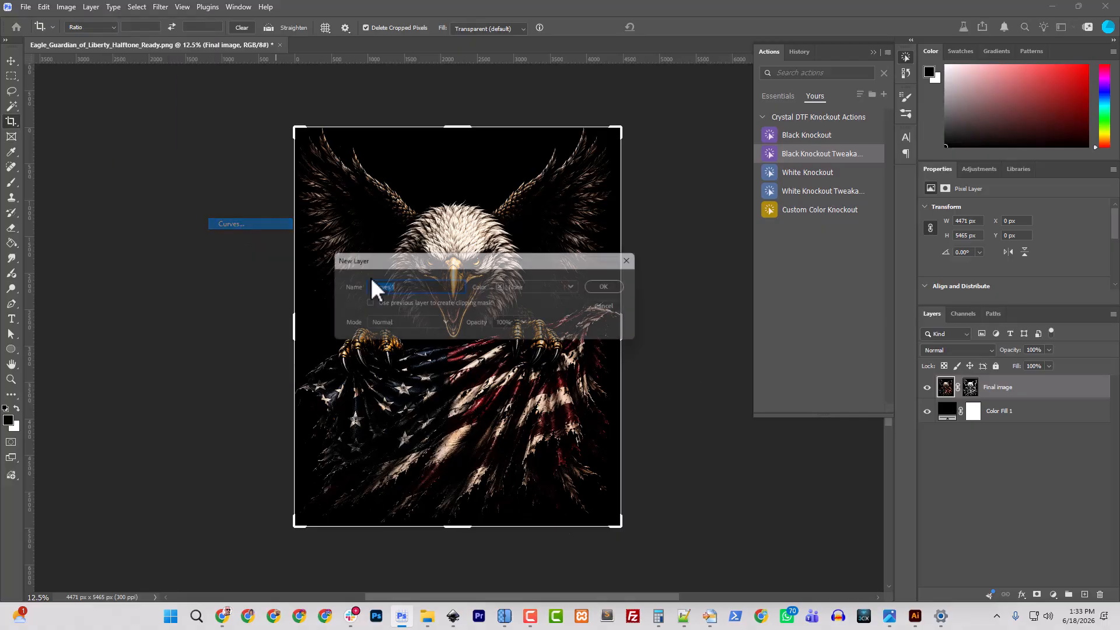
left_click(448, 306)
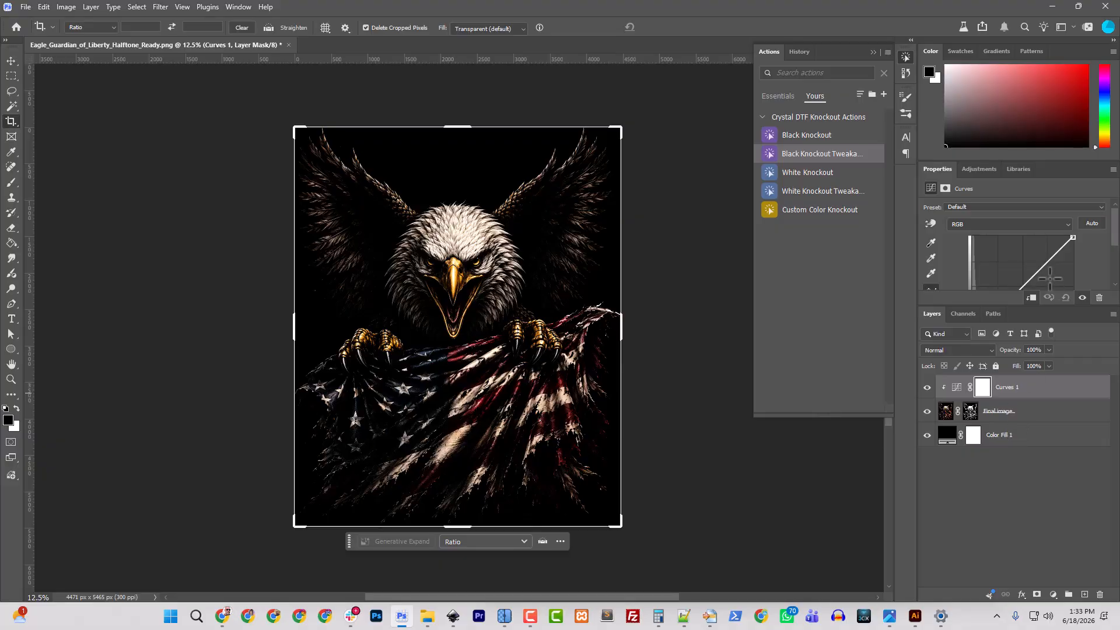
- Brighten the artwork with an RGB curve point at input 45, output 64 and a second point in the highlights, and compare before and after
left_click_drag(1015, 309, 1016, 373)
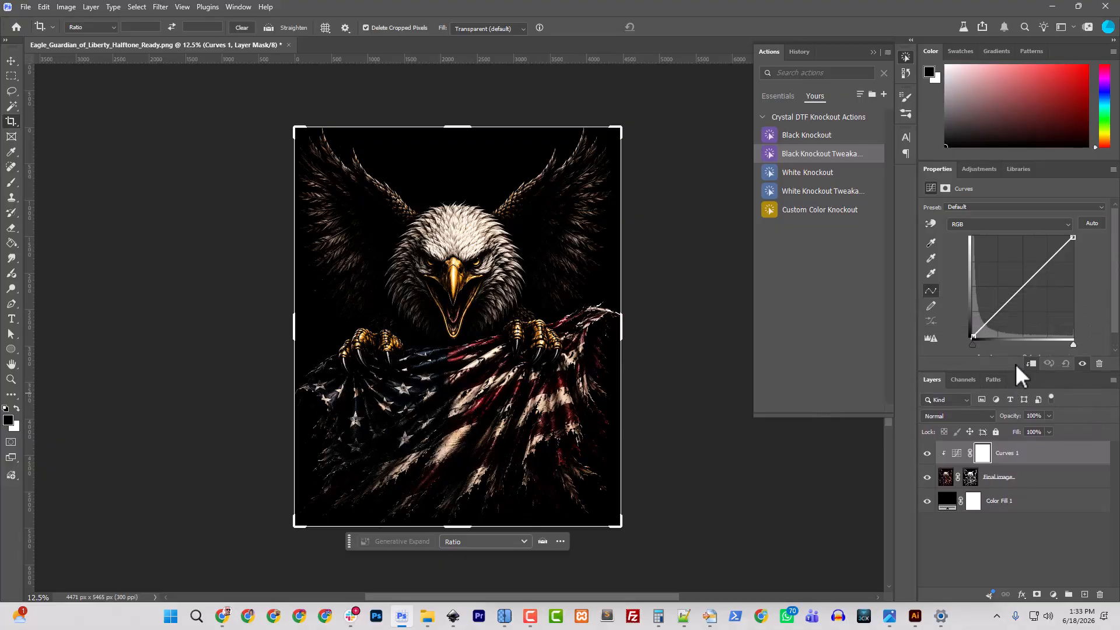
left_click_drag(1001, 312, 993, 309)
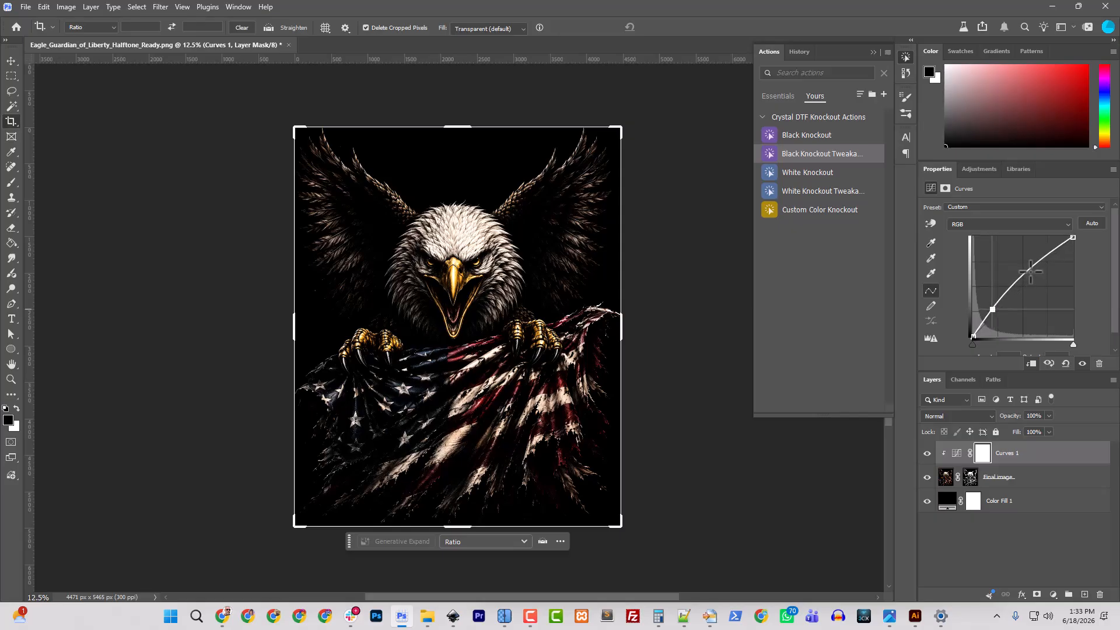
left_click_drag(1030, 273, 1032, 270)
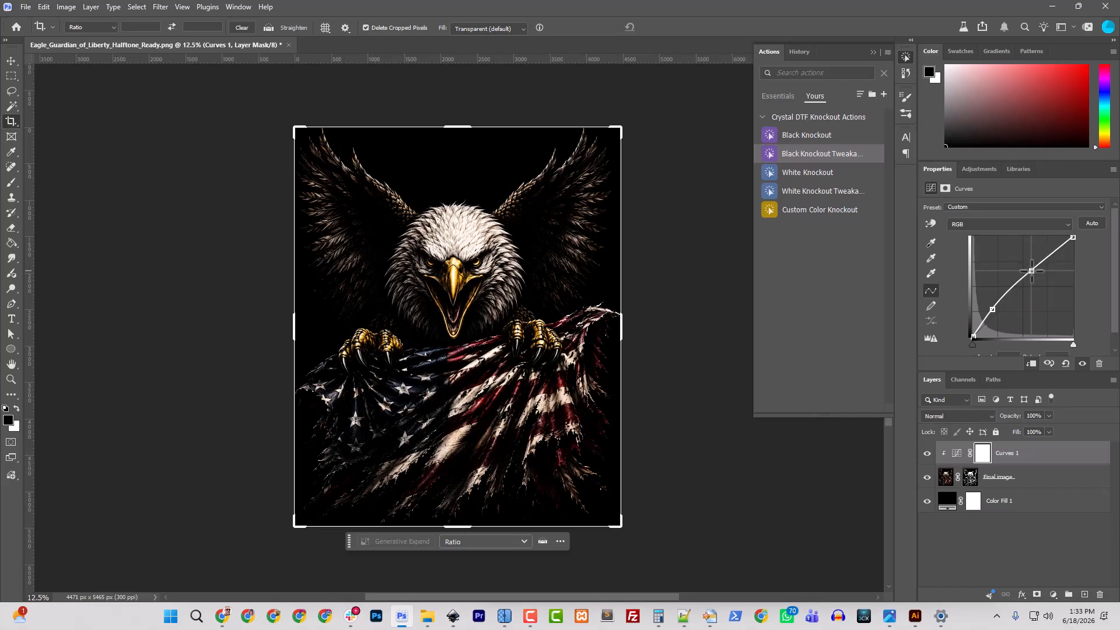
left_click_drag(995, 309, 990, 311)
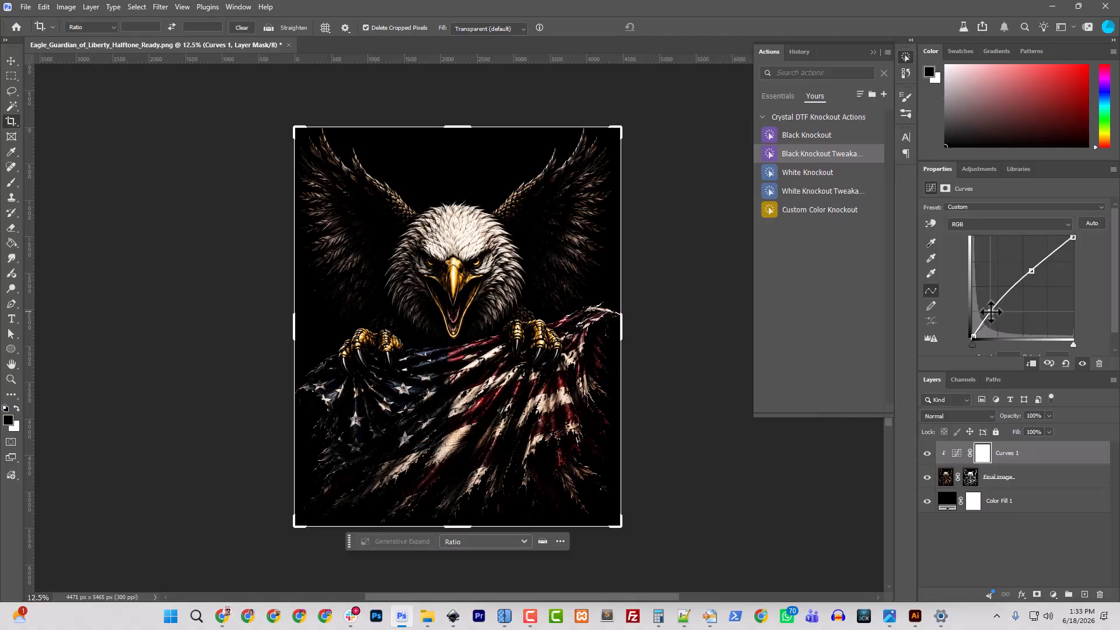
left_click(928, 454)
left_click(928, 454)
scroll(1112, 318, "down", 1)
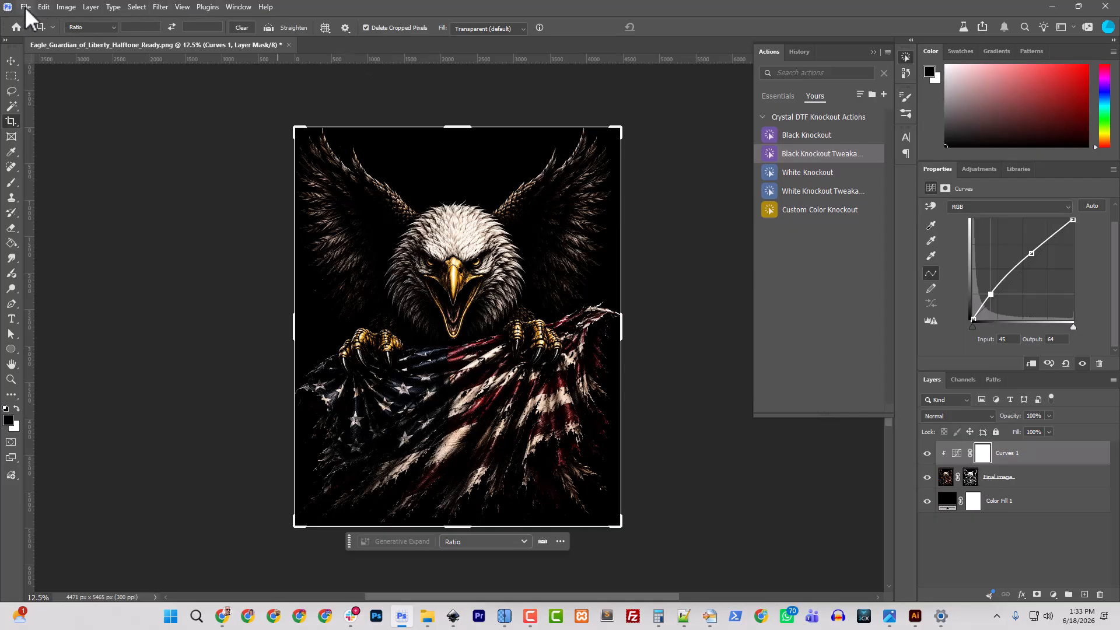
- Add a Hue/Saturation adjustment layer clipped to the artwork and raise its saturation to +19
left_click(67, 8)
mouse_move(89, 8)
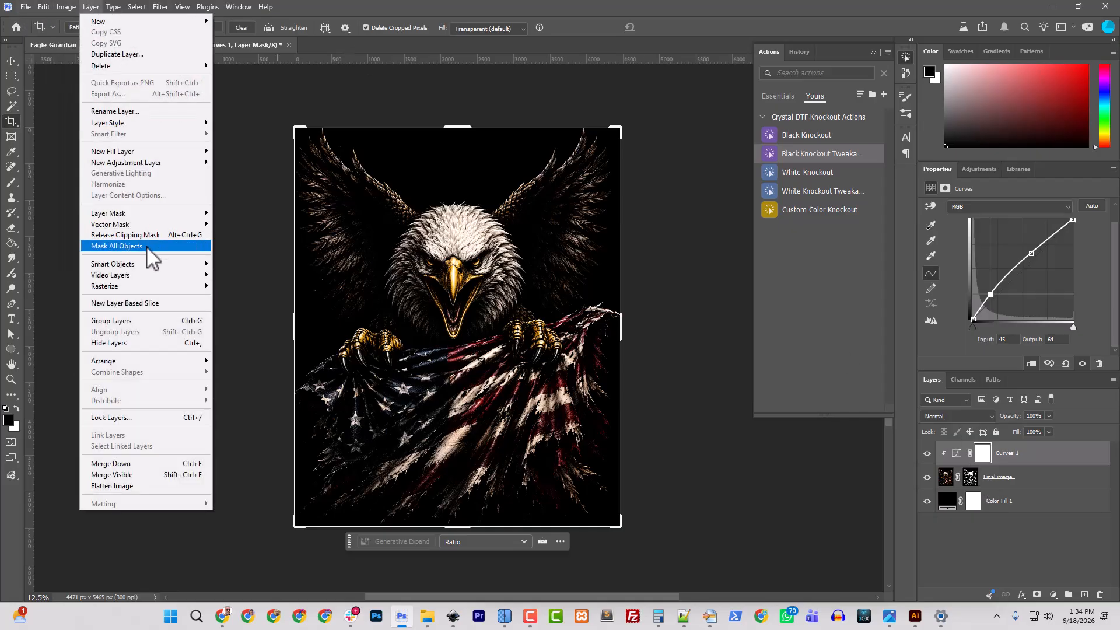
mouse_move(157, 212)
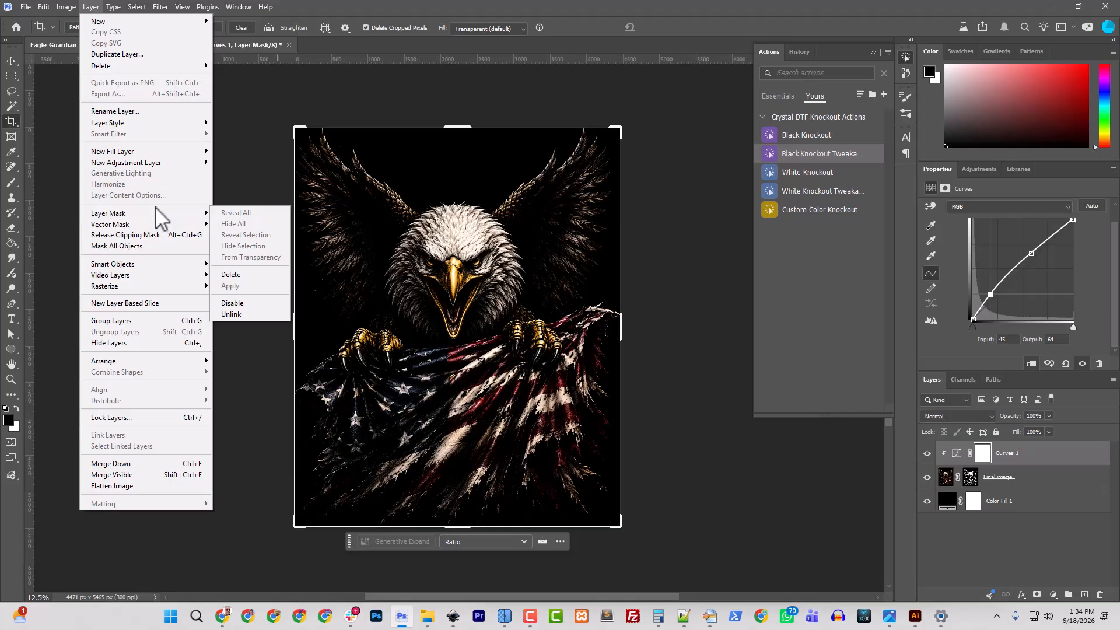
mouse_move(159, 163)
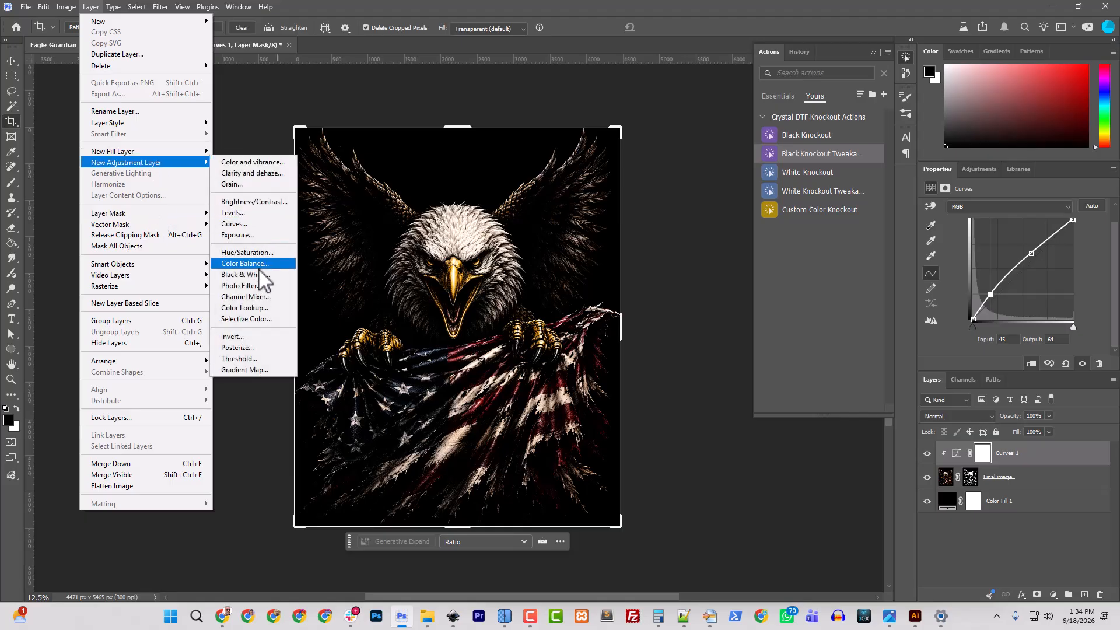
left_click(257, 253)
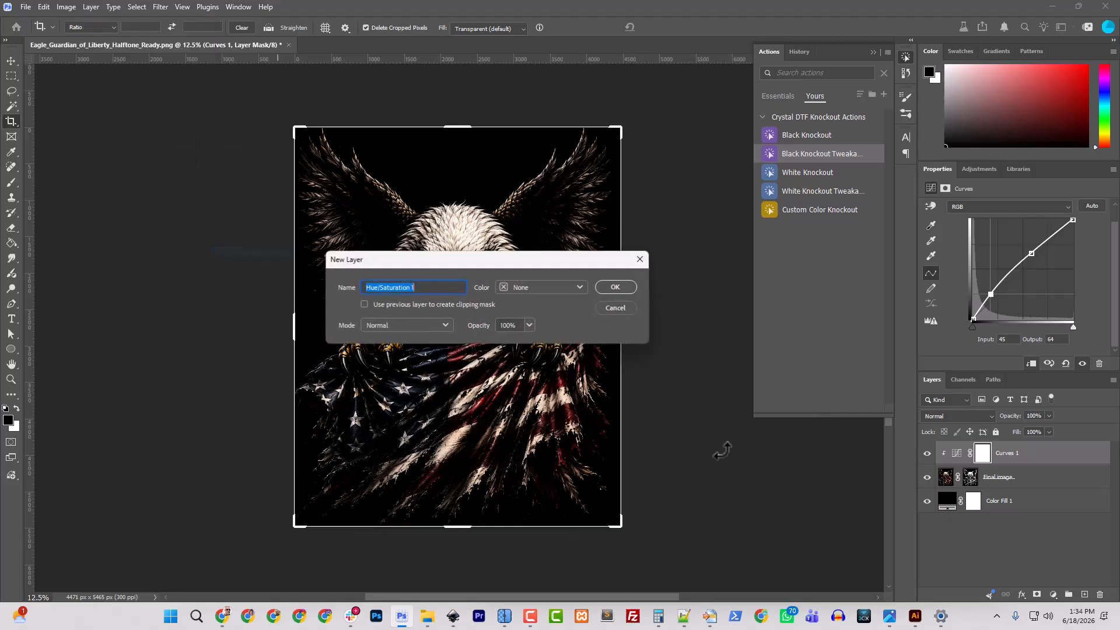
left_click(442, 305)
left_click(614, 288)
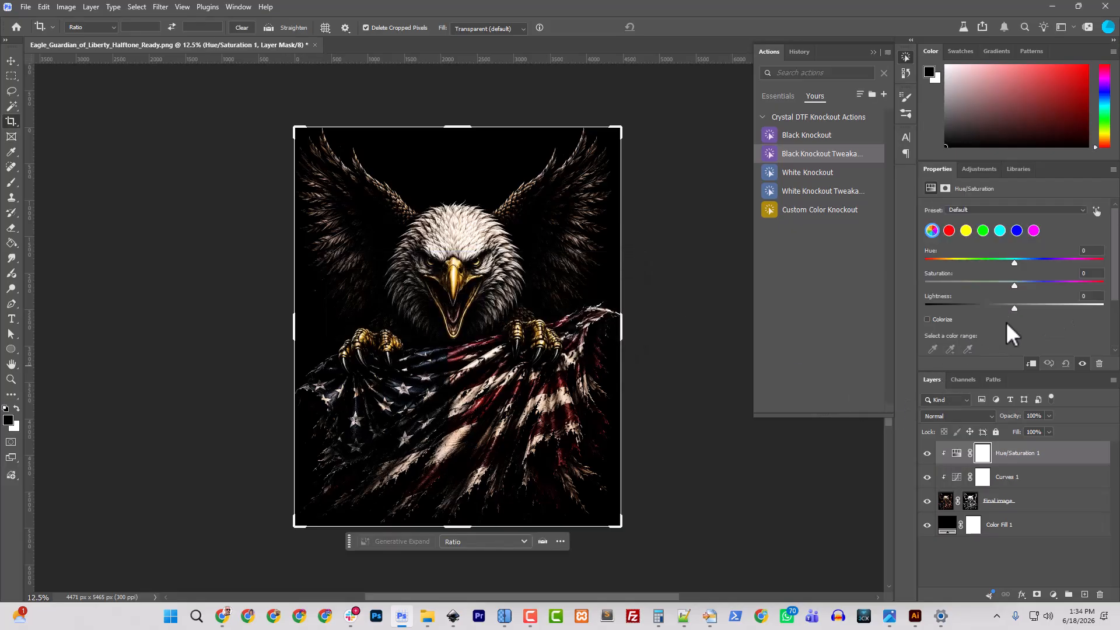
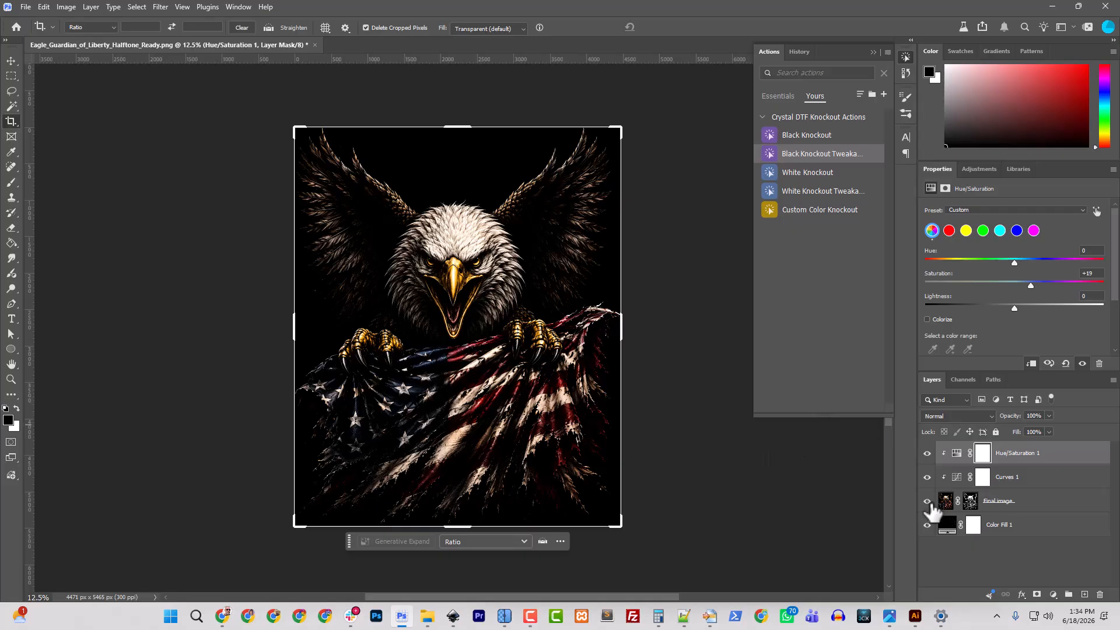
- Compare the artwork with and without the Hue/Saturation and Curves adjustments
left_click(927, 454)
left_click(928, 454)
left_click(927, 456)
left_click(927, 457)
left_click(928, 478)
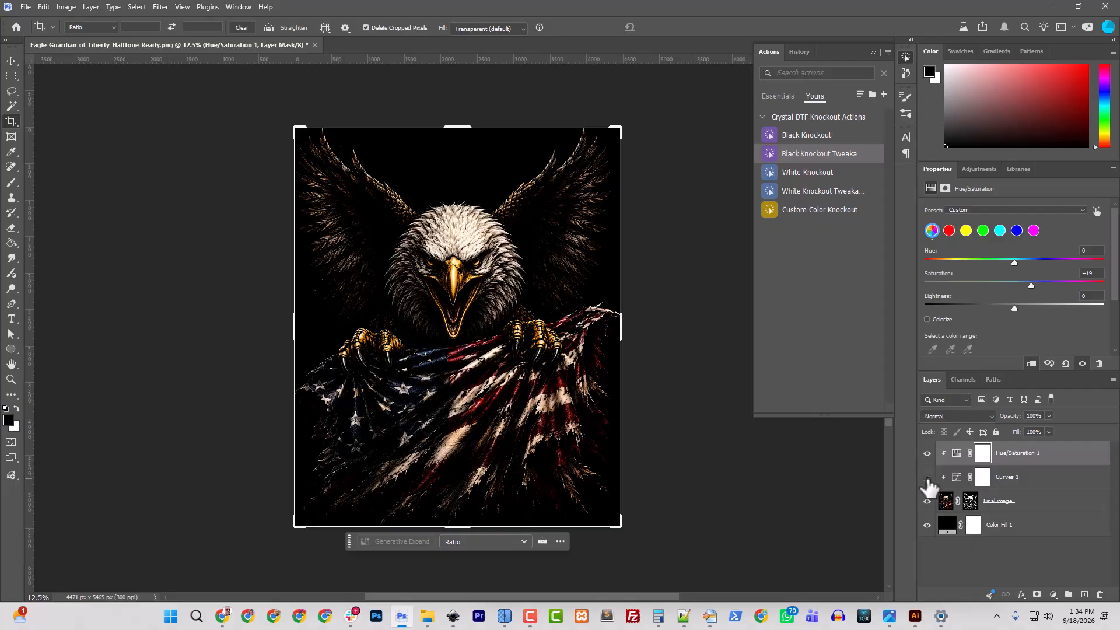
left_click(928, 479)
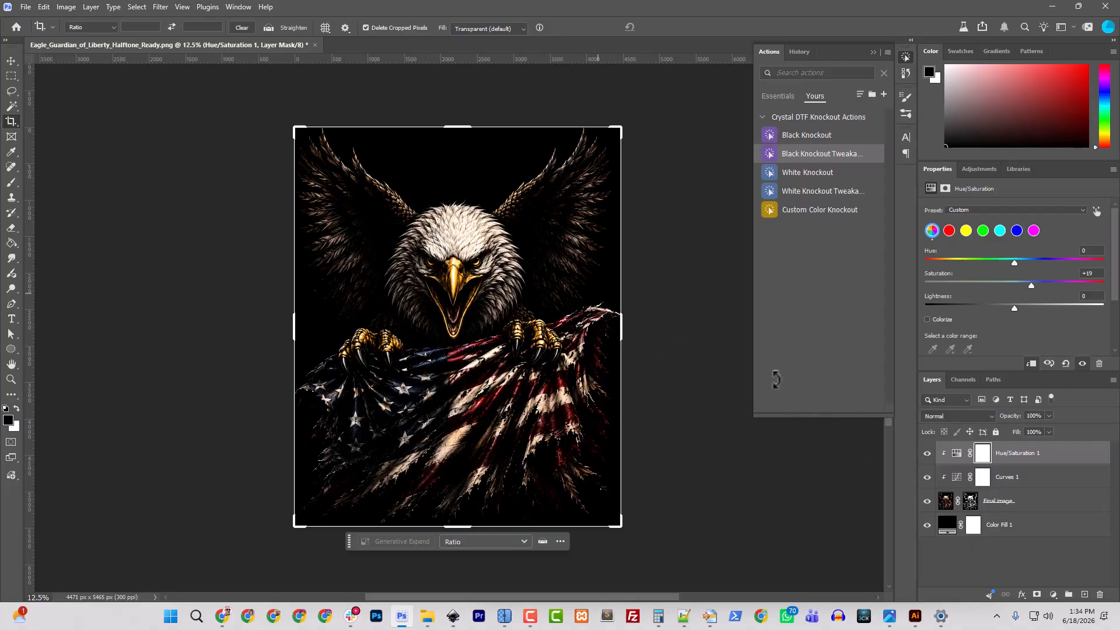
- Hide the black fill layer and save the layered document as Eagle_Guardian_of_Liberty_Halftone_Effects.psd in the Eagle_Guardian_of_Liberty folder
left_click(928, 525)
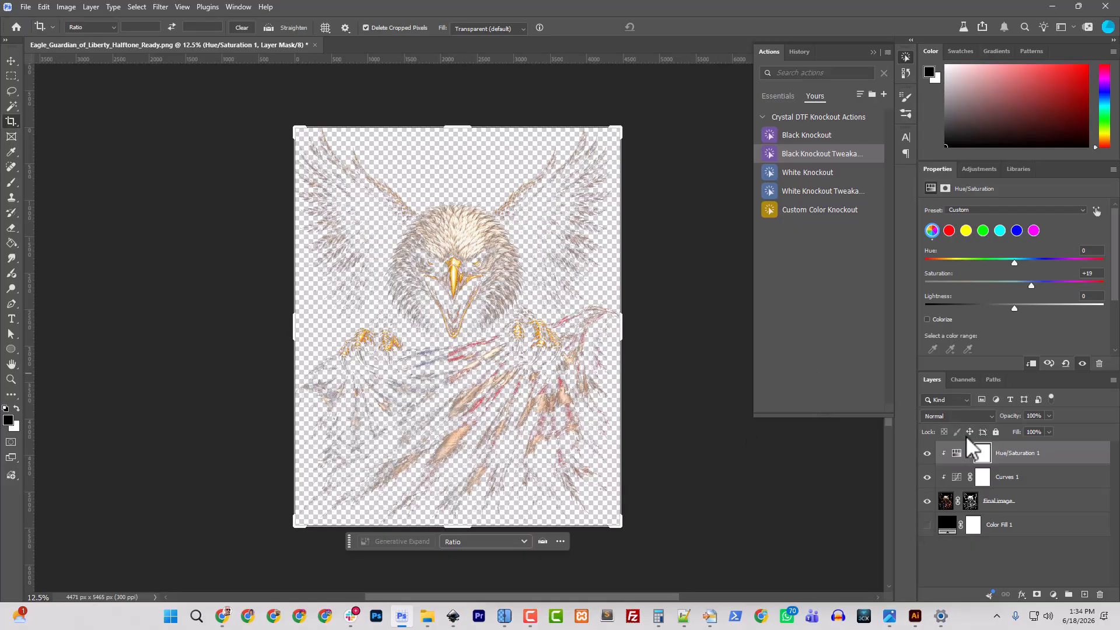
left_click(25, 7)
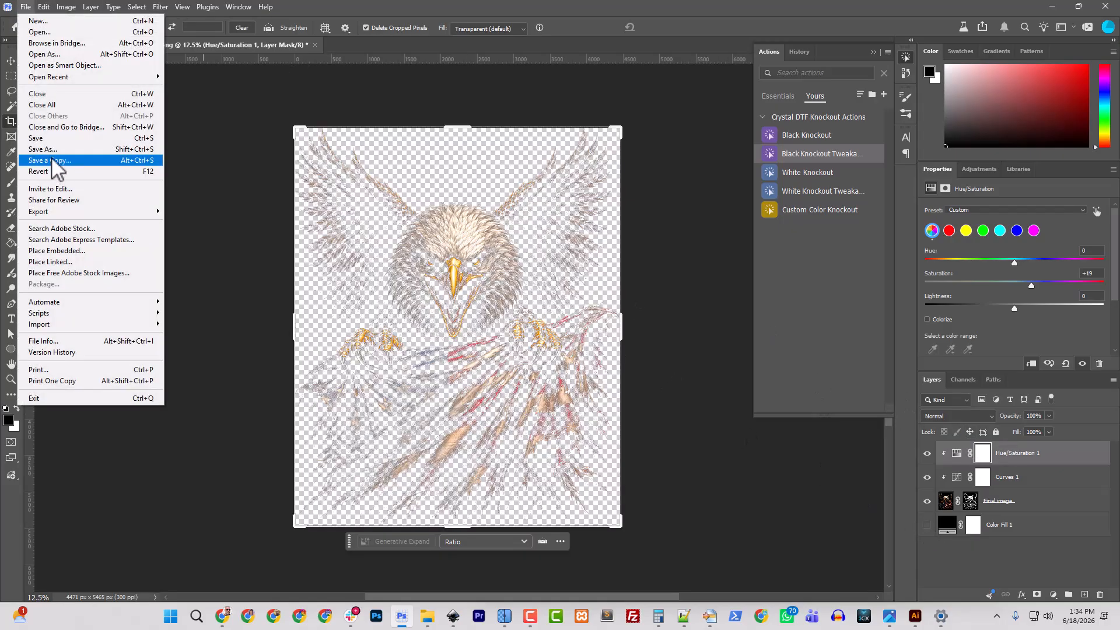
left_click(26, 155)
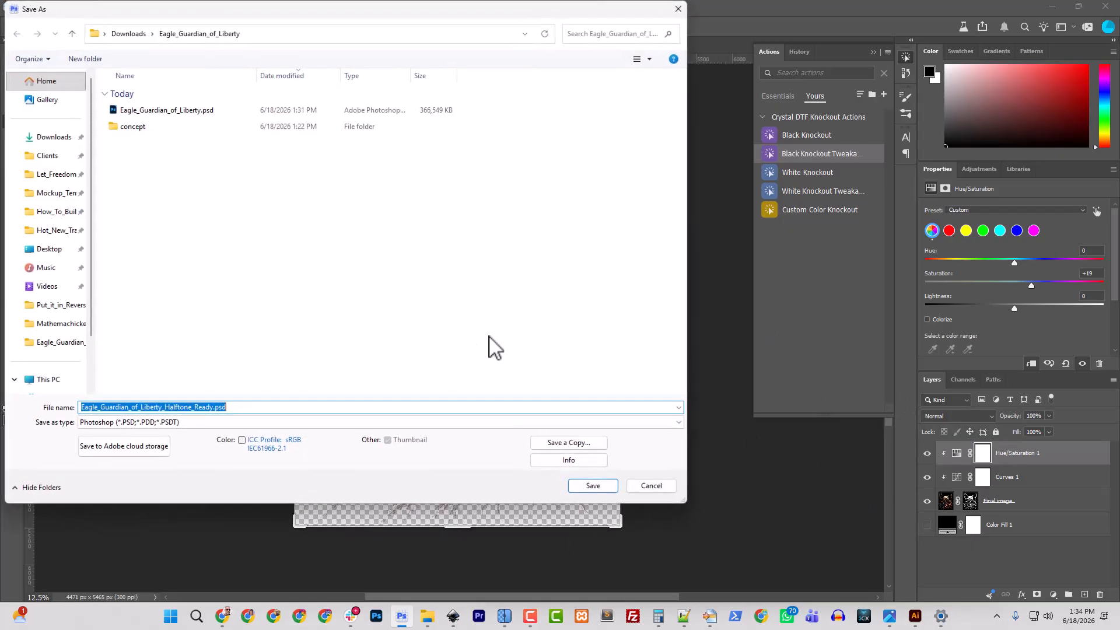
left_click(212, 407)
left_click_drag(211, 409, 194, 413)
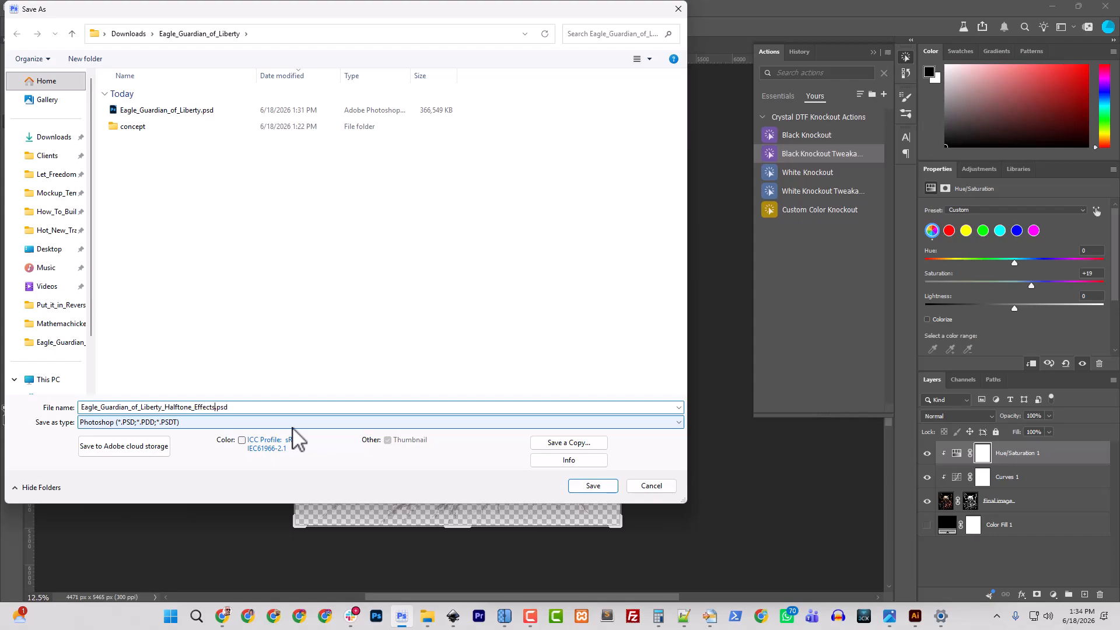
key("Return")
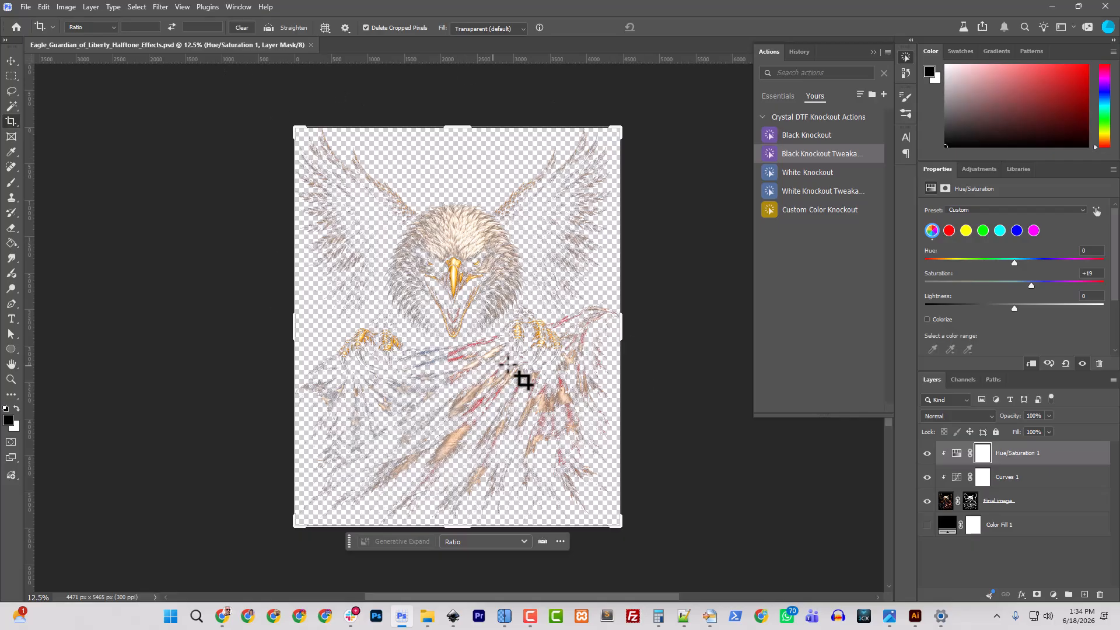
- Quick-export the transparent artwork as a PNG named Eagle_Guardian_of_Liberty_Halftone_For_Darks_4500px_RTP.png
left_click(26, 7)
mouse_move(82, 211)
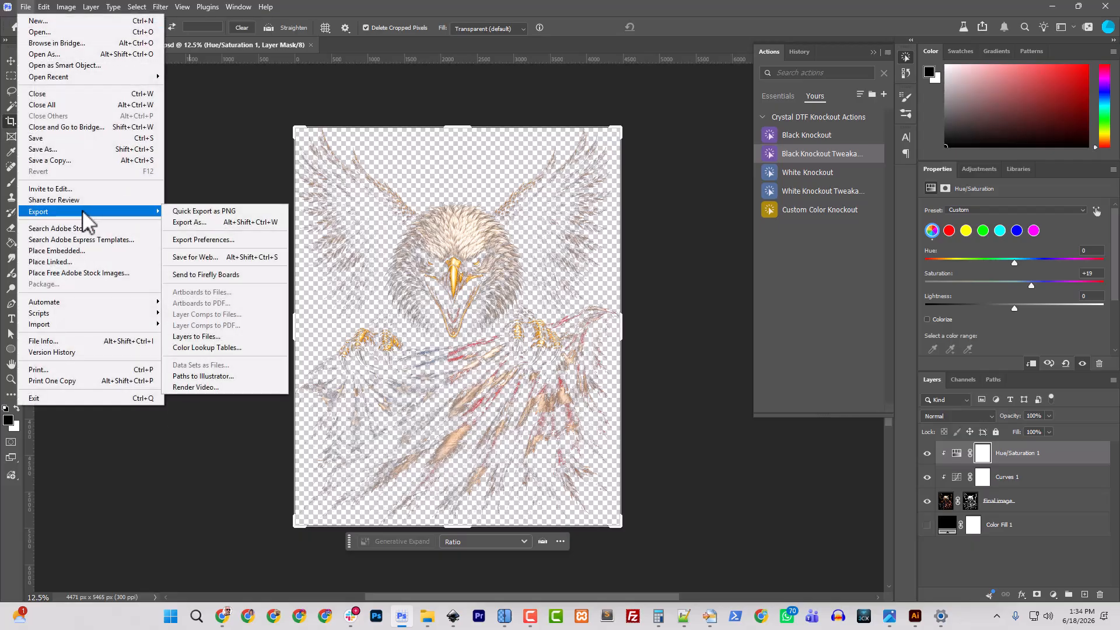
left_click(217, 211)
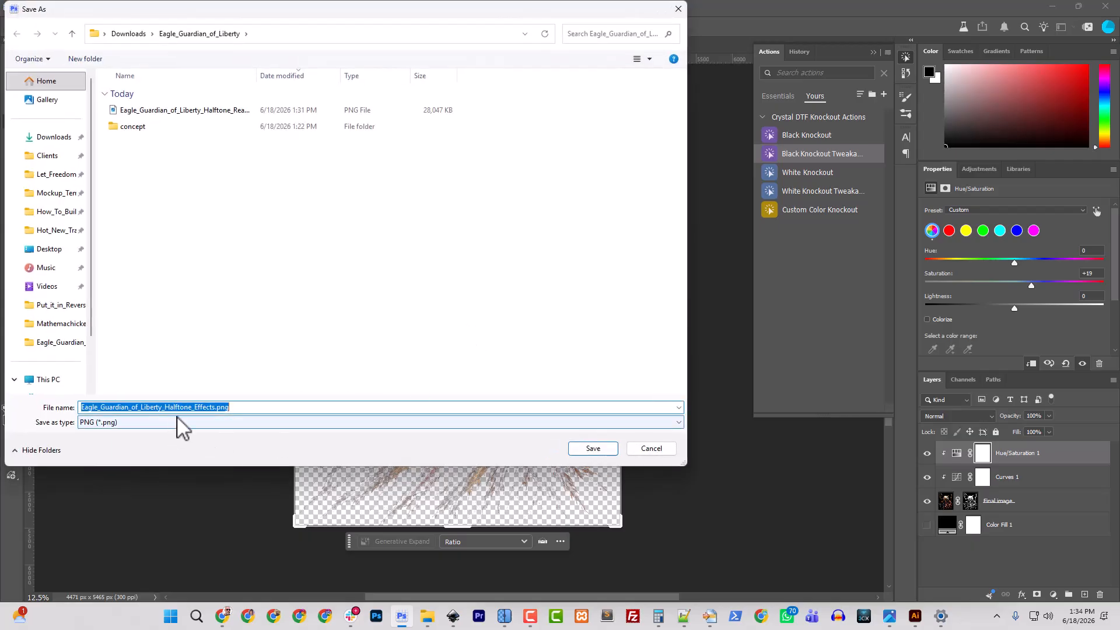
left_click(216, 407)
left_click_drag(215, 407, 190, 415)
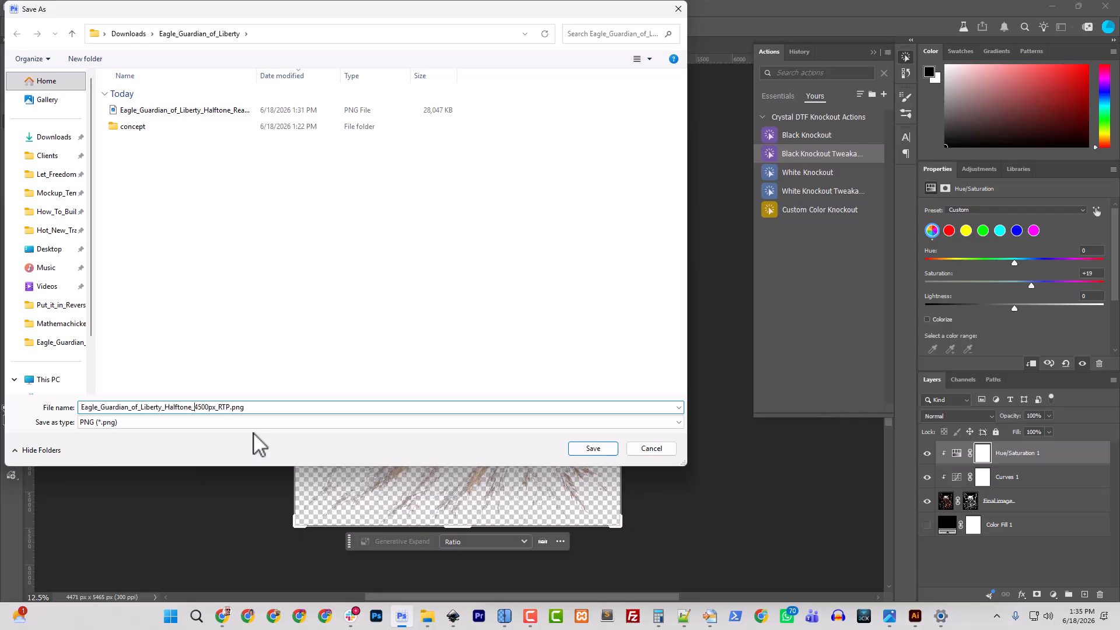
type("For_Darks_")
key("Return")
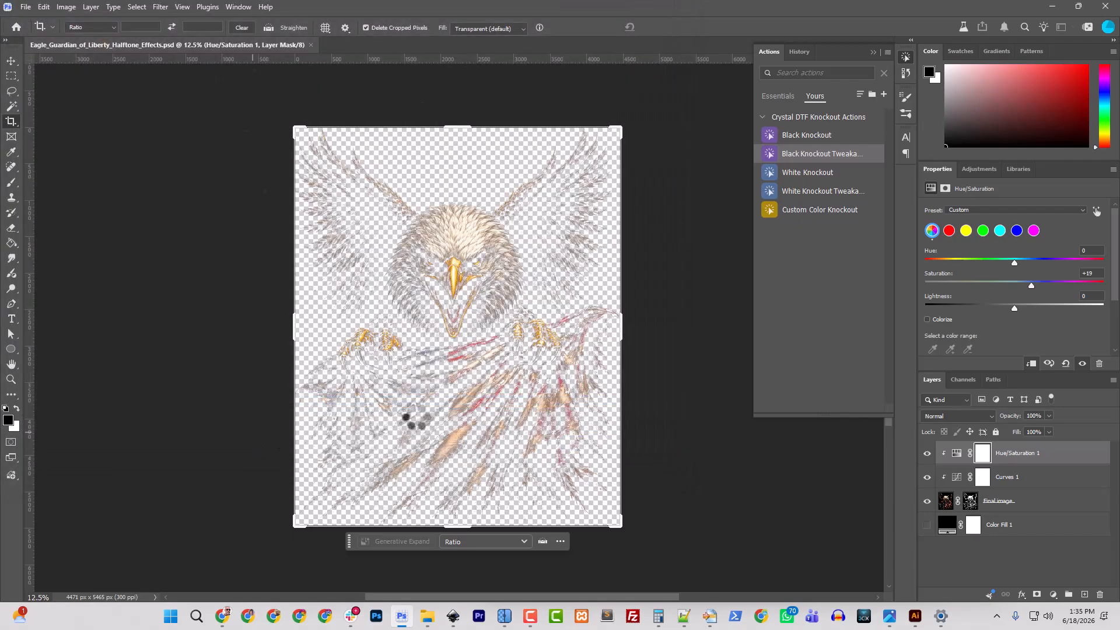
- Switch to File Explorer and open Eagle_Guardian_of_Liberty_Halftone_Ready.png from the Eagle_Guardian_of_Liberty folder in Adobe Photoshop 2026
left_click(427, 616)
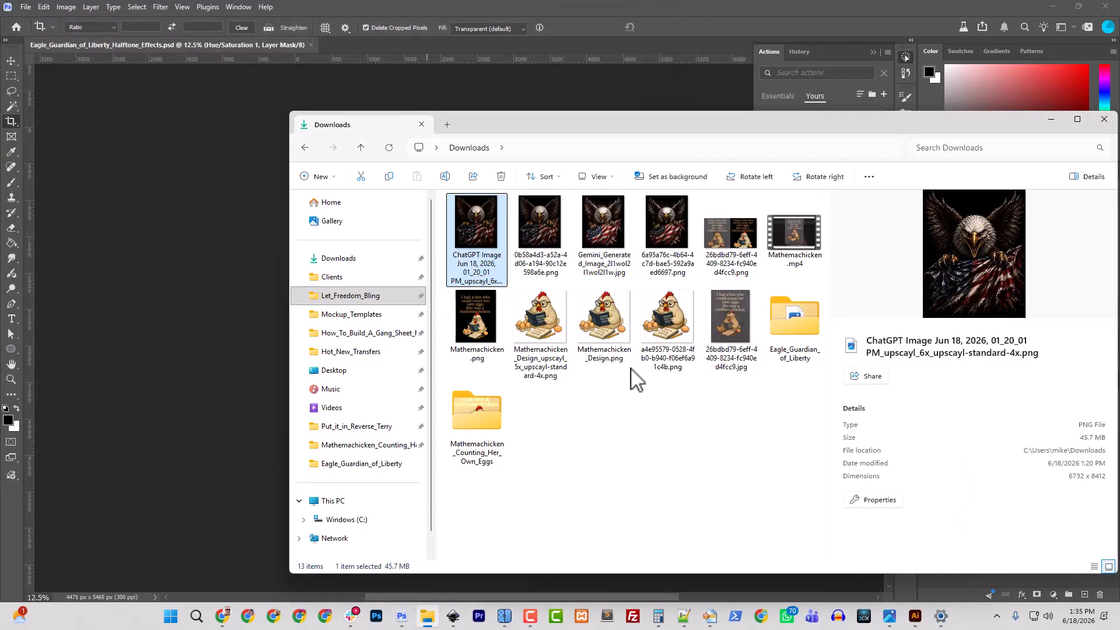
double_click(801, 320)
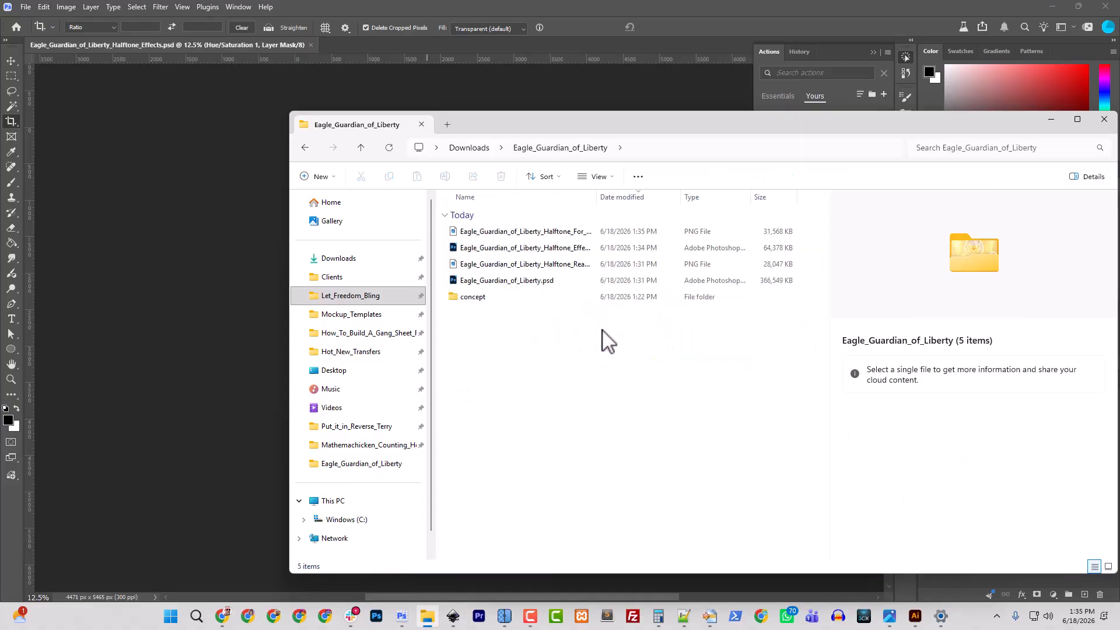
left_click(540, 234)
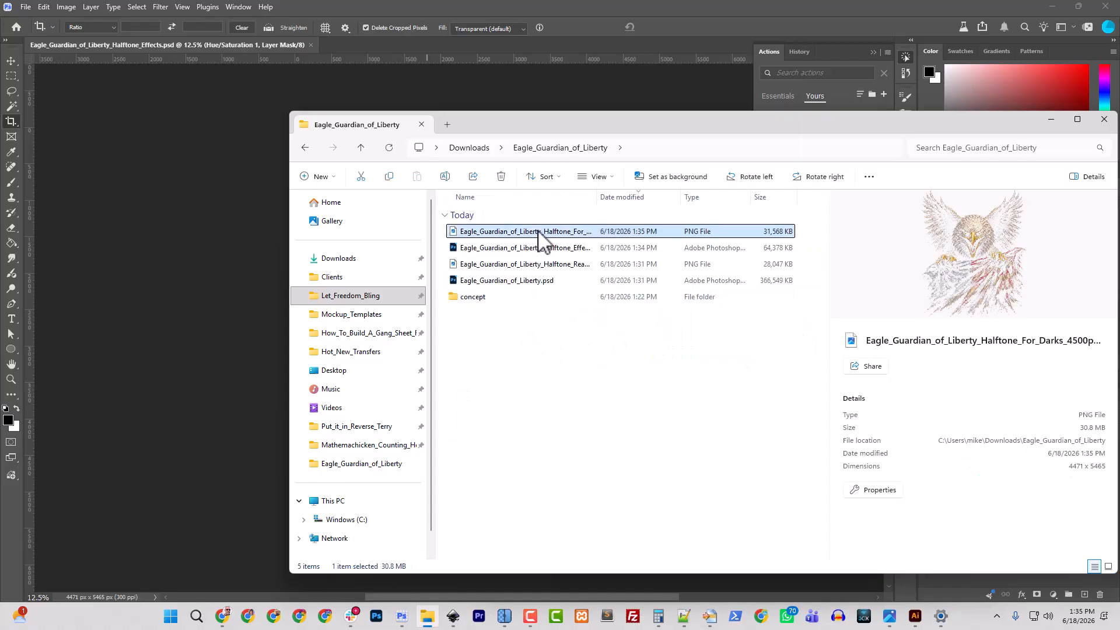
right_click(546, 264)
mouse_move(602, 121)
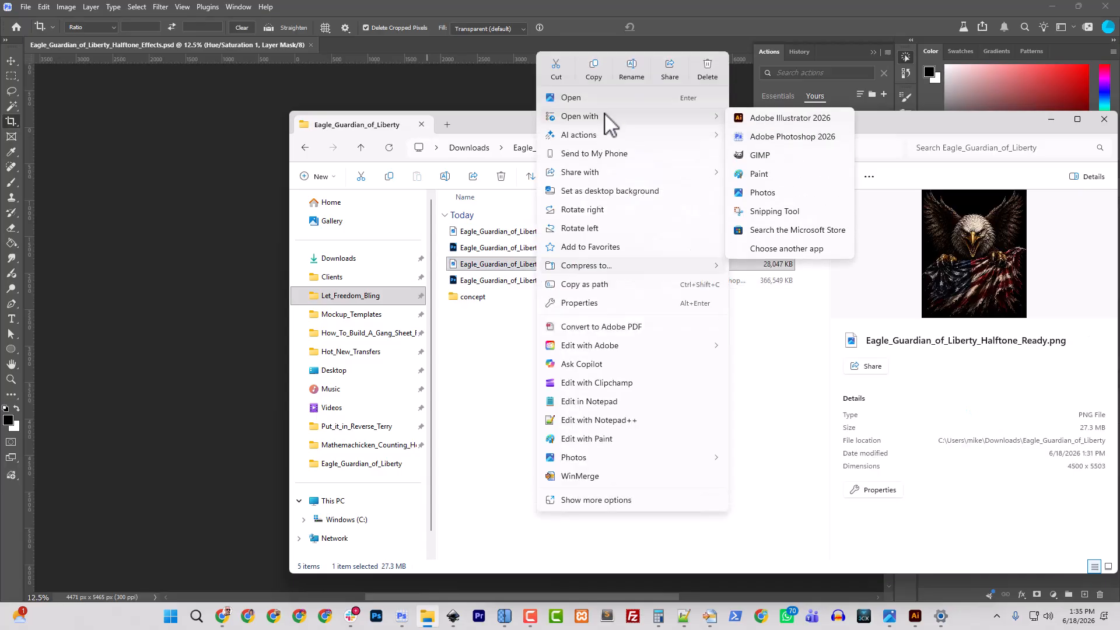
left_click(804, 142)
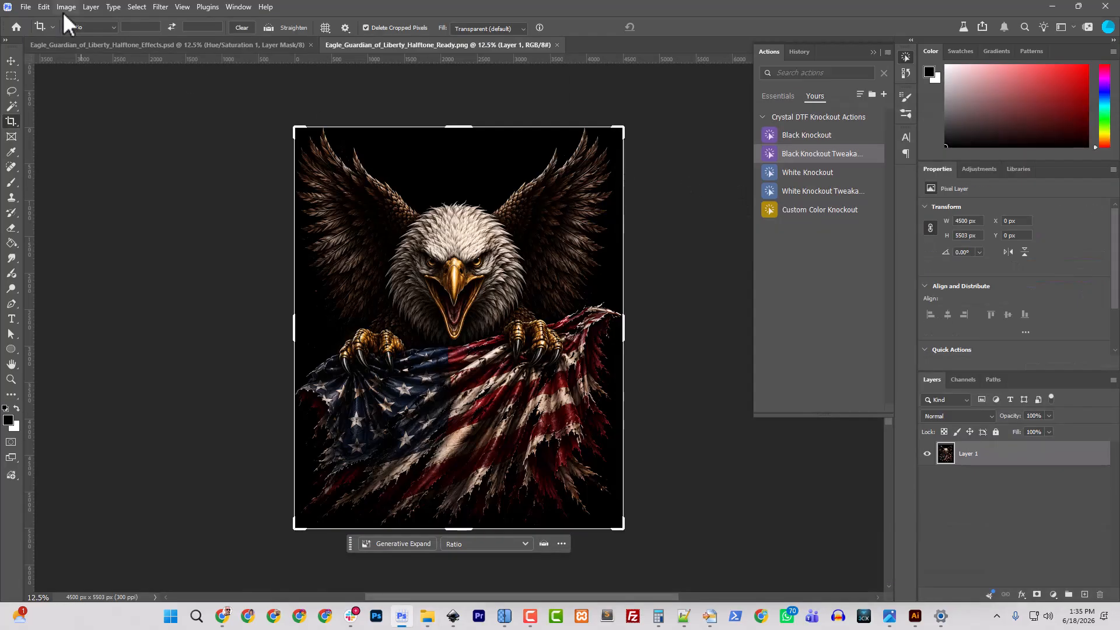
- Resize the Halftone_Ready image to 12 inches wide at 300 pixels per inch
left_click(64, 7)
left_click(96, 97)
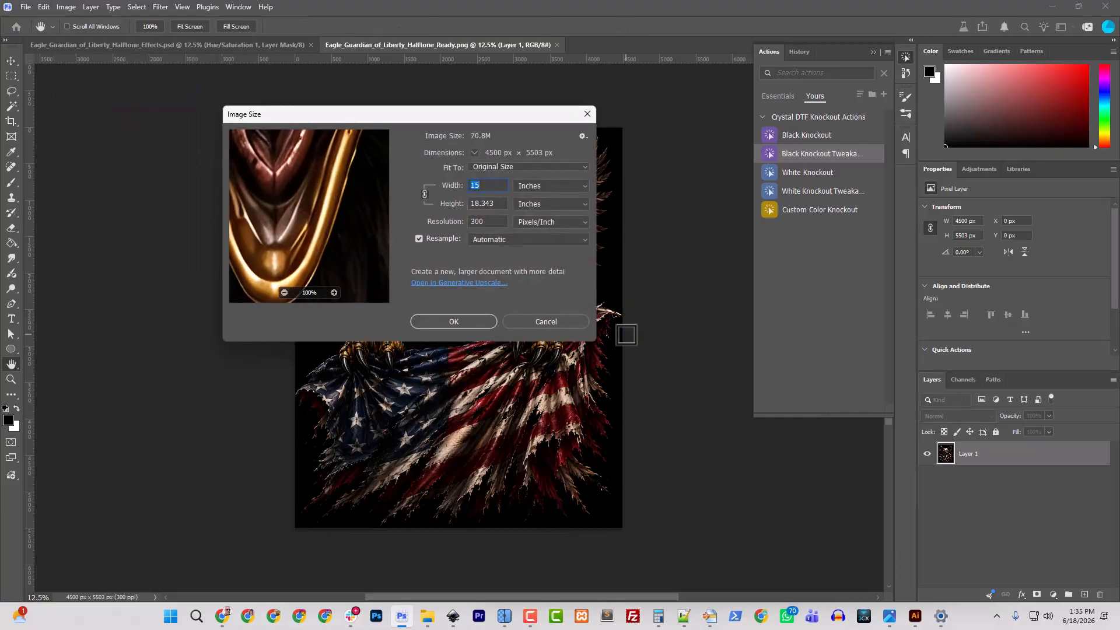
type("12")
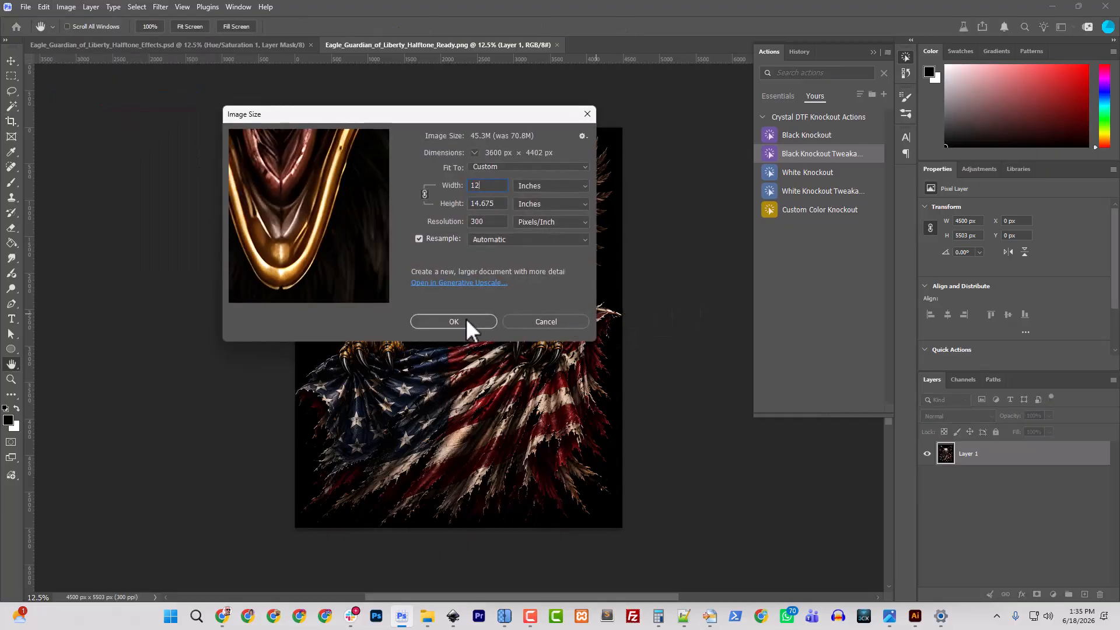
left_click(455, 322)
key("c")
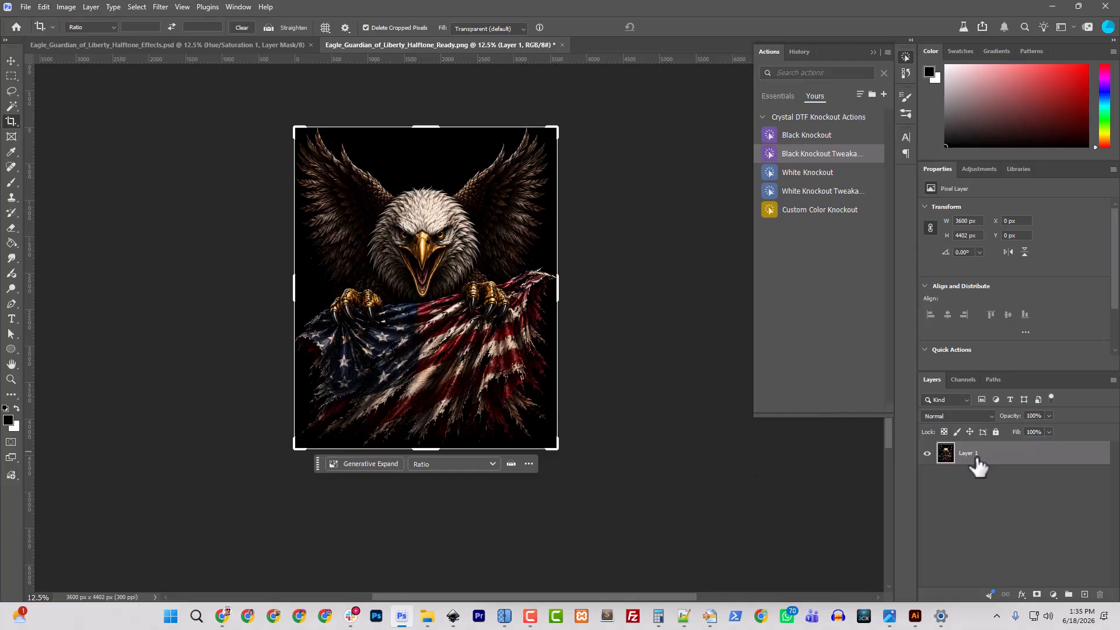
- Run the tweakable Black Knockout action on the 12-inch artwork, setting the mask's input levels to 4 and 75
left_click(815, 154)
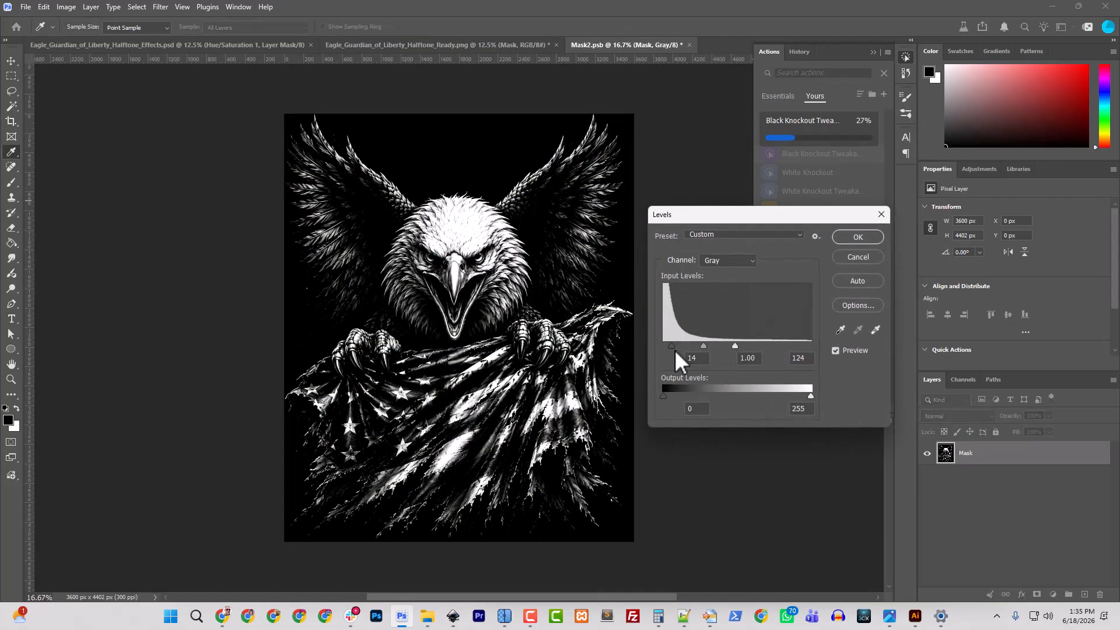
left_click_drag(674, 345, 669, 346)
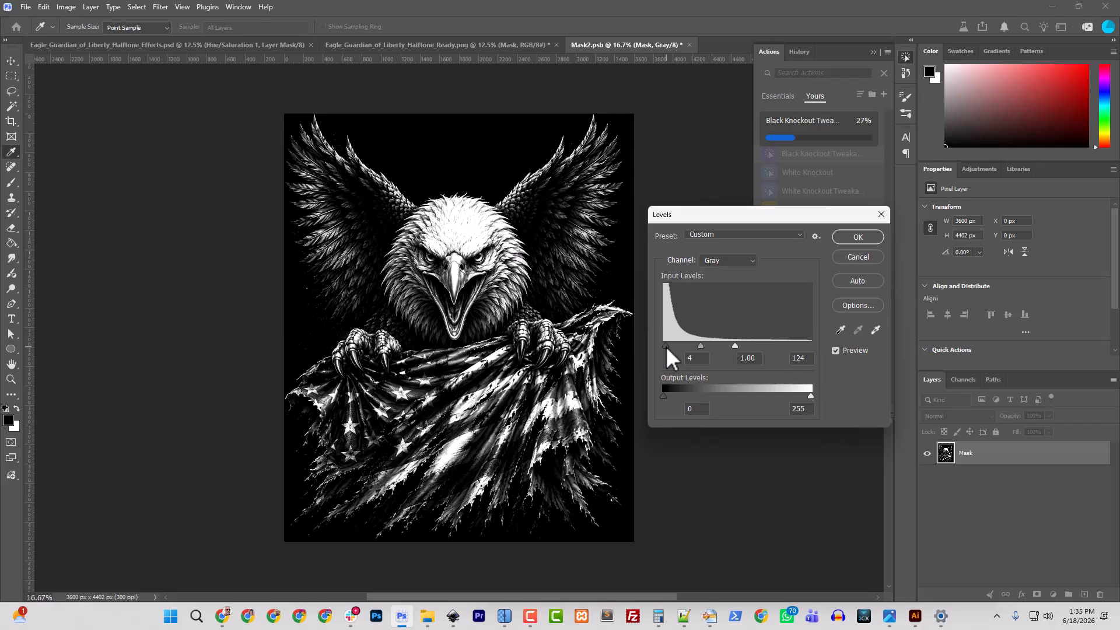
left_click_drag(738, 345, 707, 345)
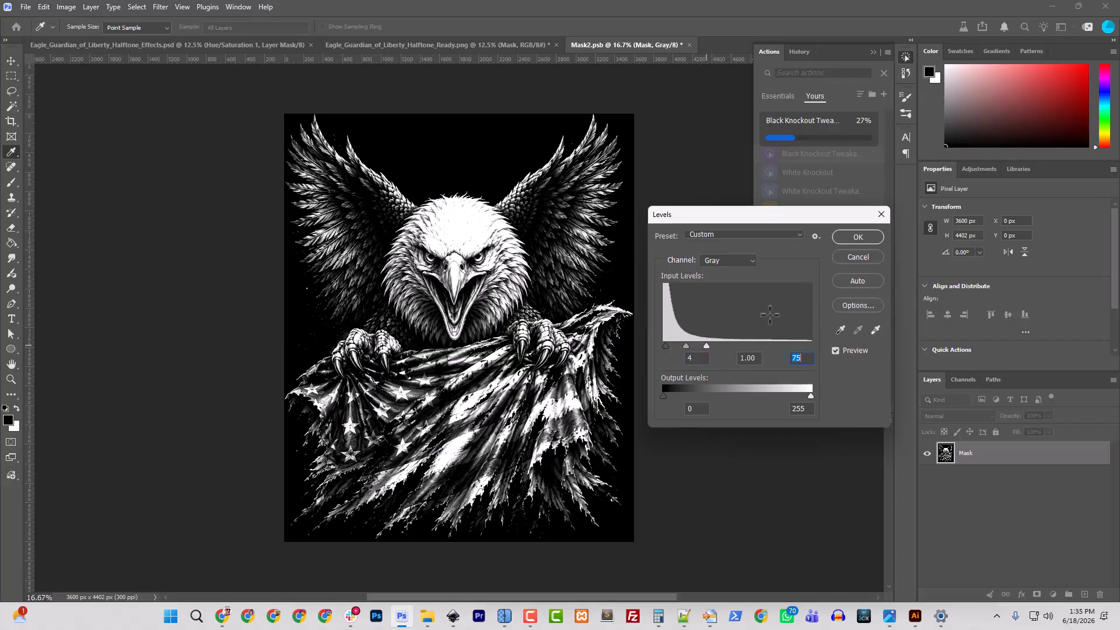
left_click(860, 237)
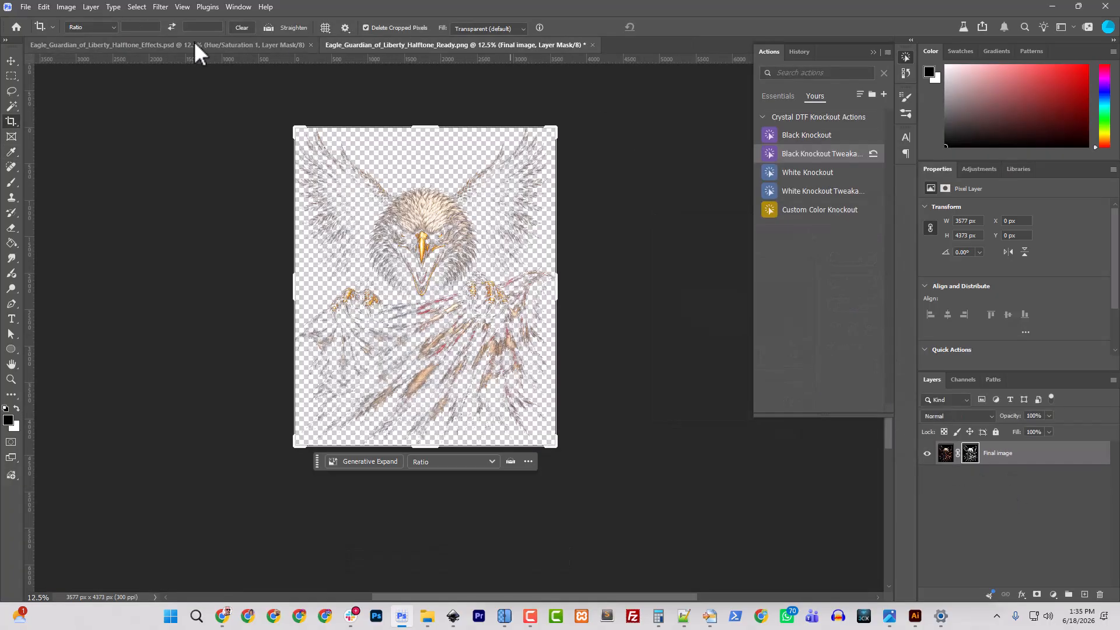
- Duplicate the Hue/Saturation 1 and Curves 1 layers from Halftone_Effects.psd into the 12-inch Halftone_Ready.png document
left_click(1009, 482, "shift")
right_click(999, 461)
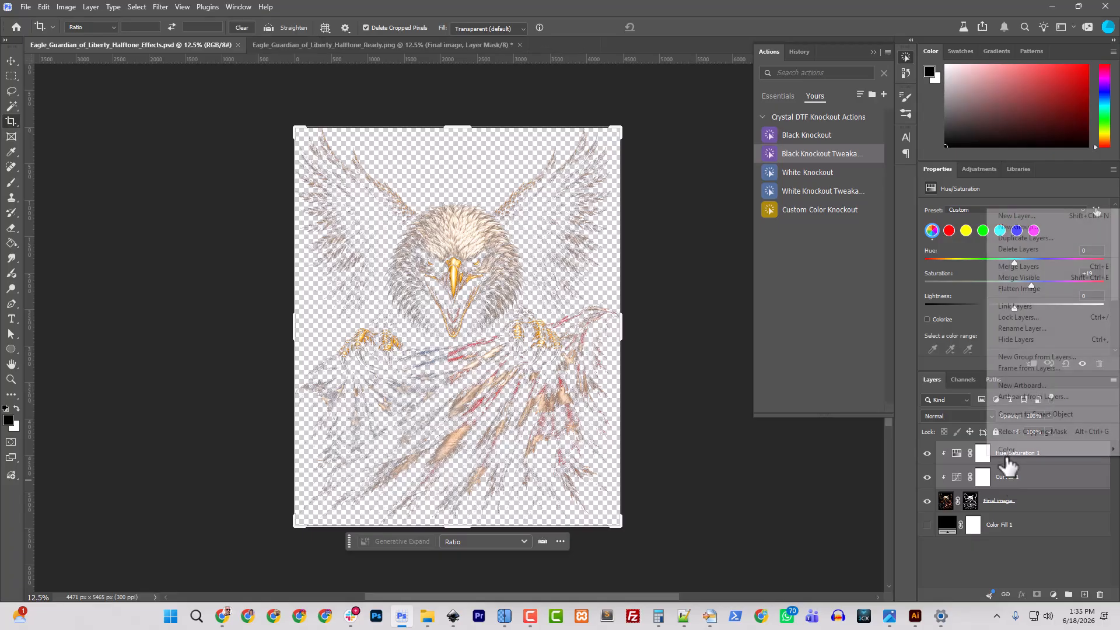
left_click(1018, 238)
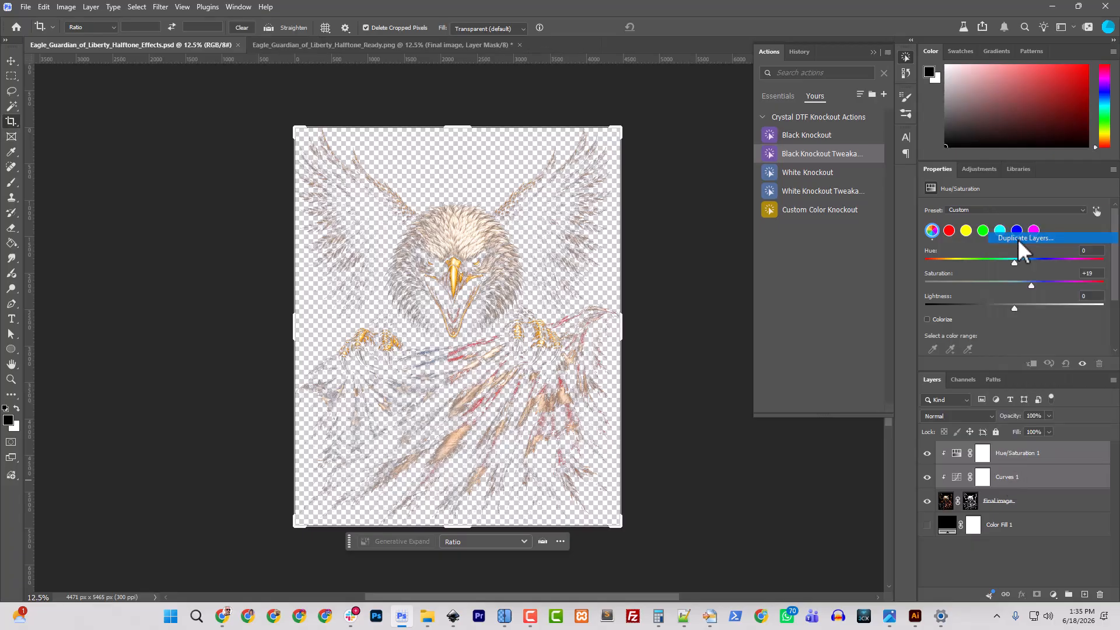
left_click(532, 213)
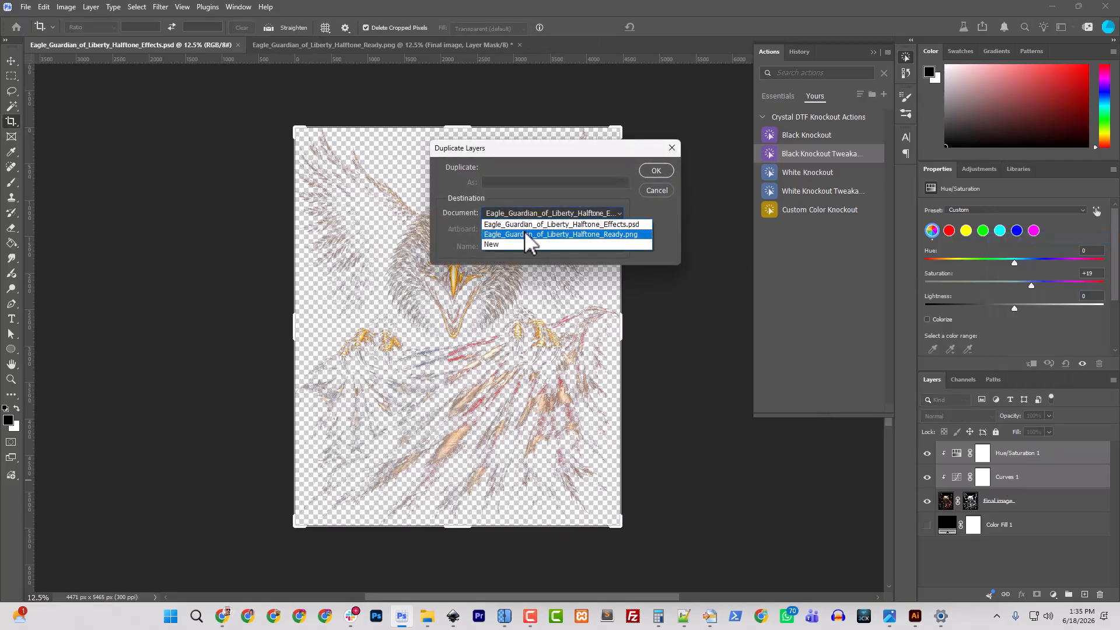
left_click(524, 233)
left_click(654, 170)
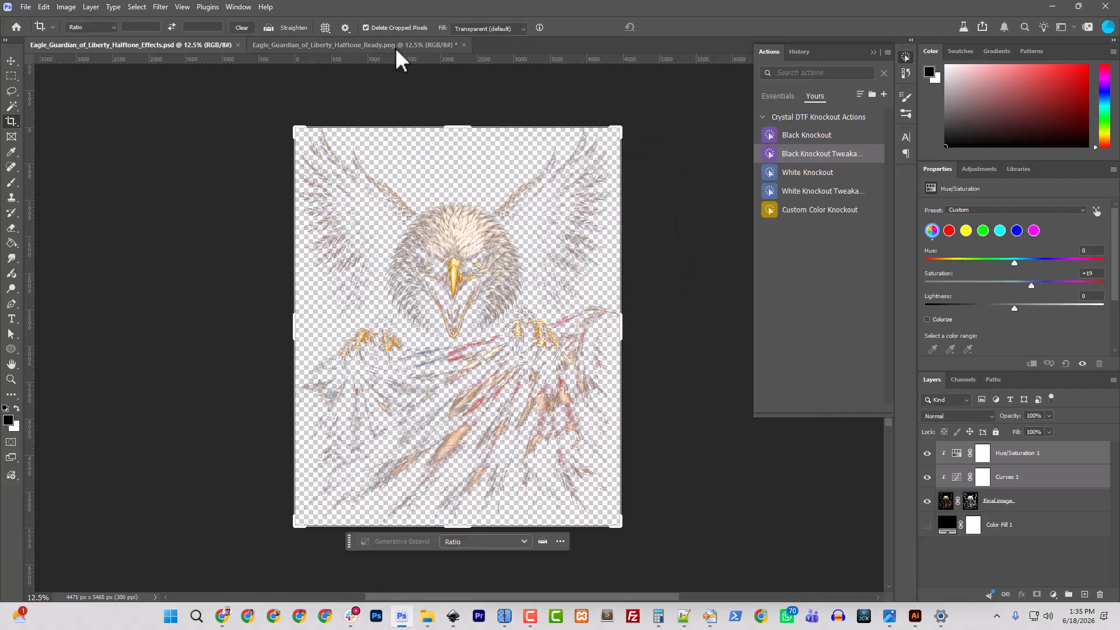
left_click(394, 47)
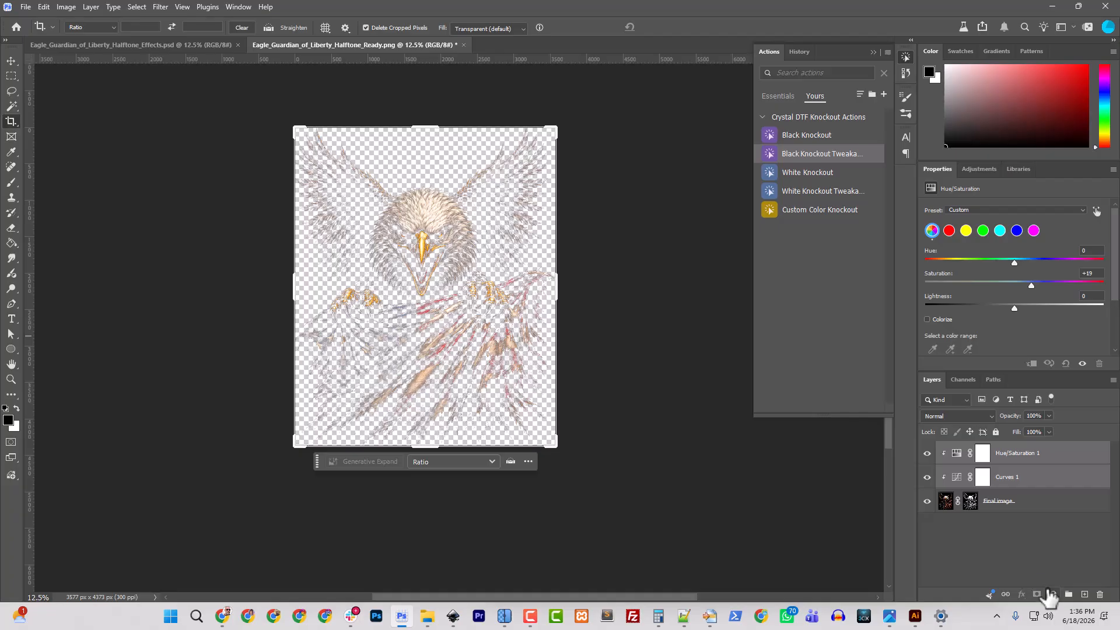
- Quick-export the 12-inch artwork as a PNG named Eagle_Guardian_of_Liberty_Halftone_For_Darks_3600px_RTP.png
left_click(23, 7)
mouse_move(105, 214)
left_click(197, 211)
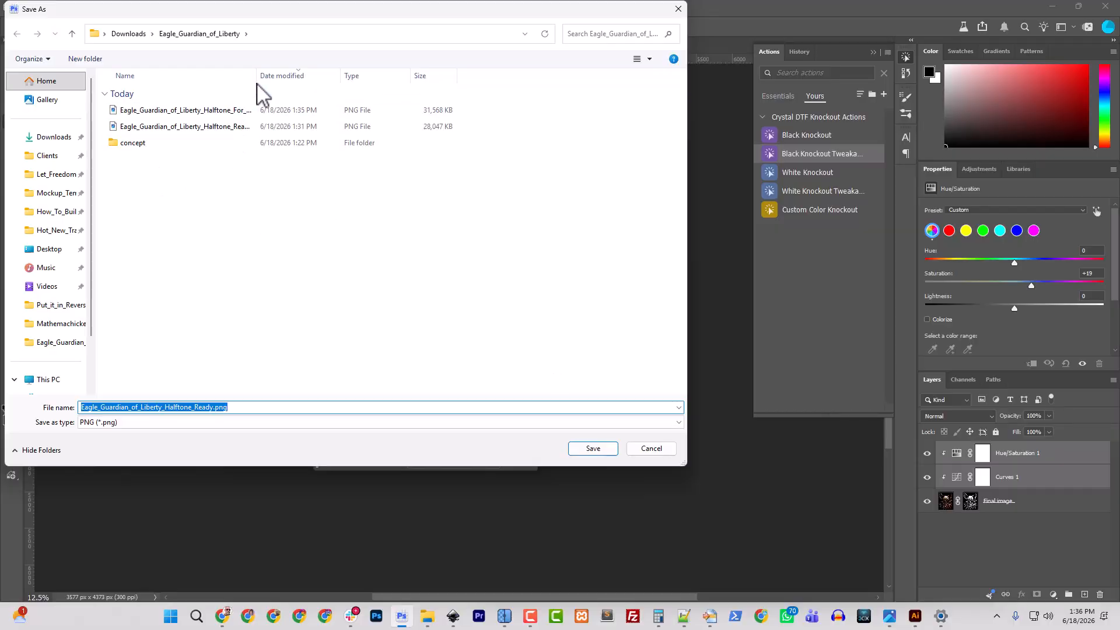
left_click_drag(257, 75, 328, 76)
left_click(271, 111)
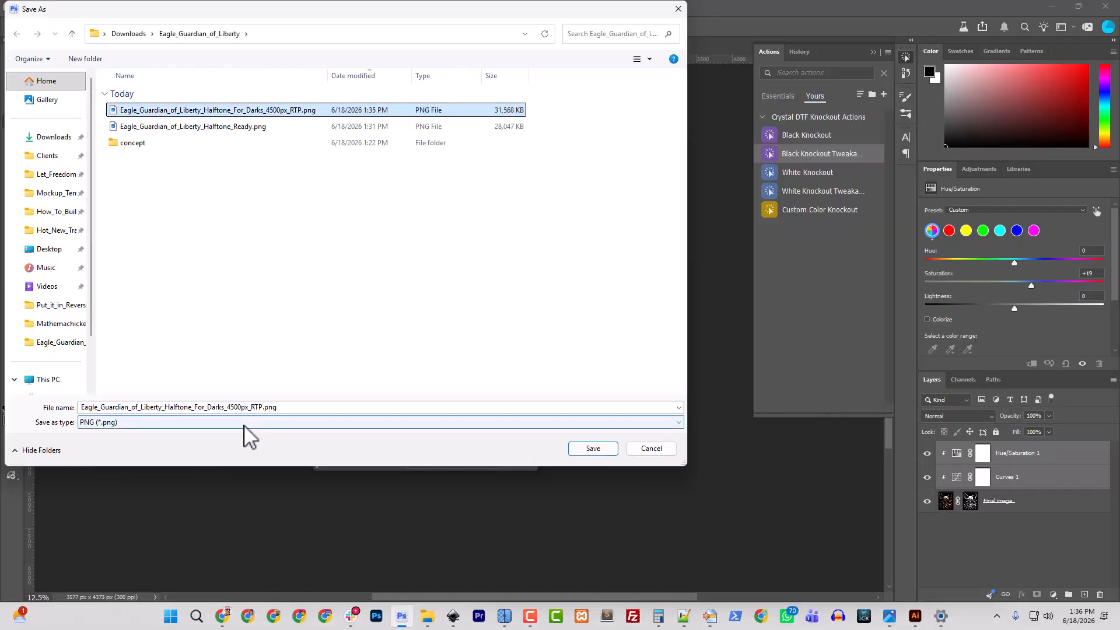
left_click(233, 407)
left_click_drag(240, 408, 227, 411)
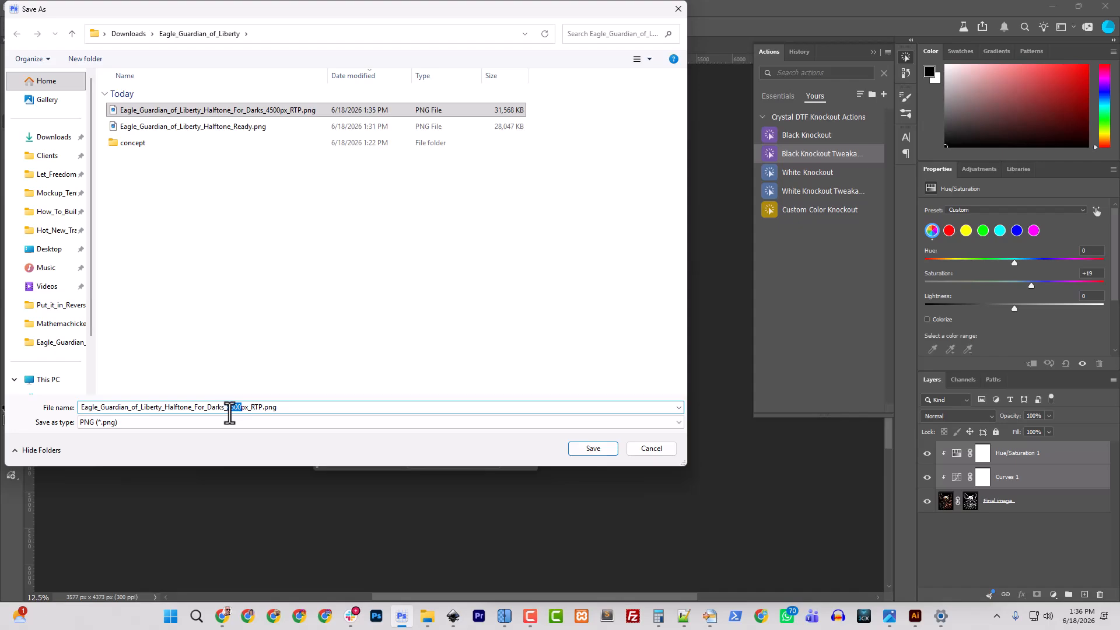
type("3600")
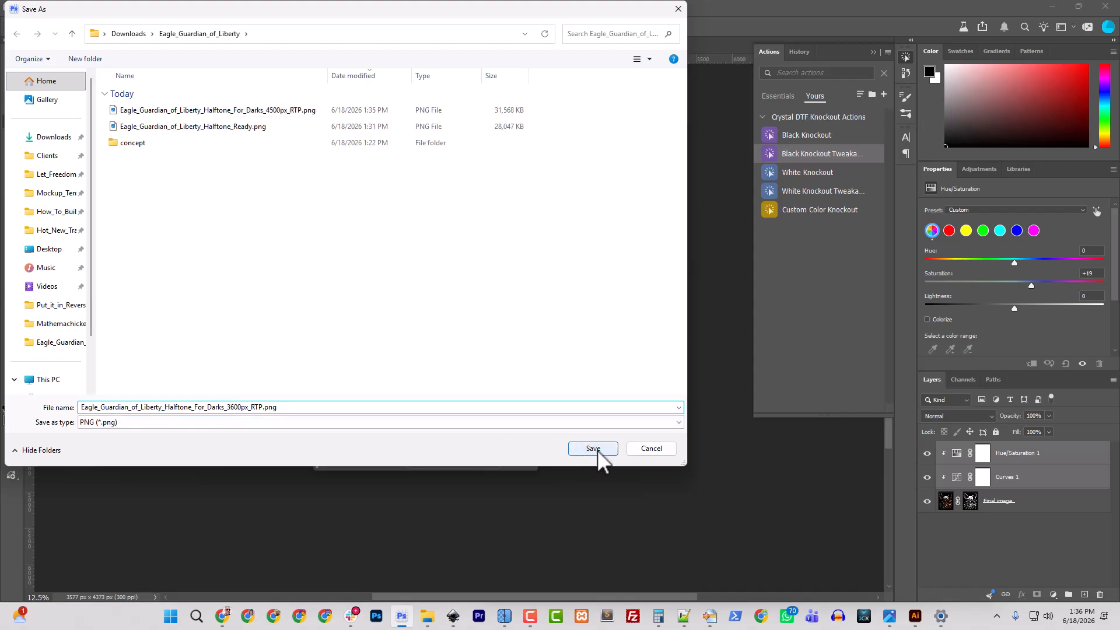
left_click(597, 449)
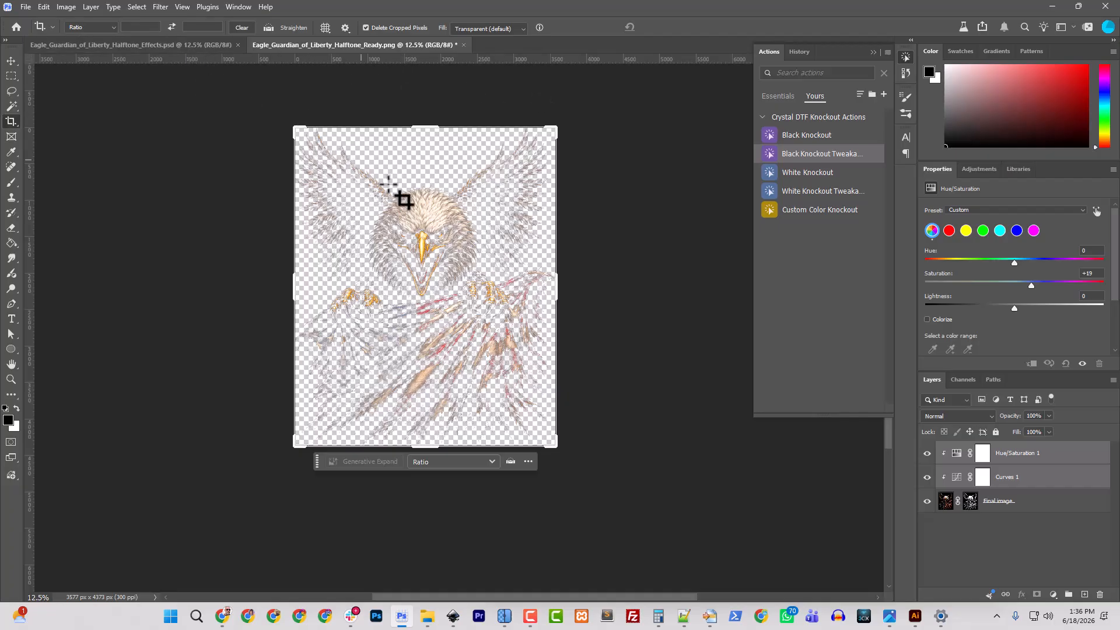
- Revert Halftone_Ready.png to its saved state and resize it to 10 inches wide at 300 pixels per inch
key("F12")
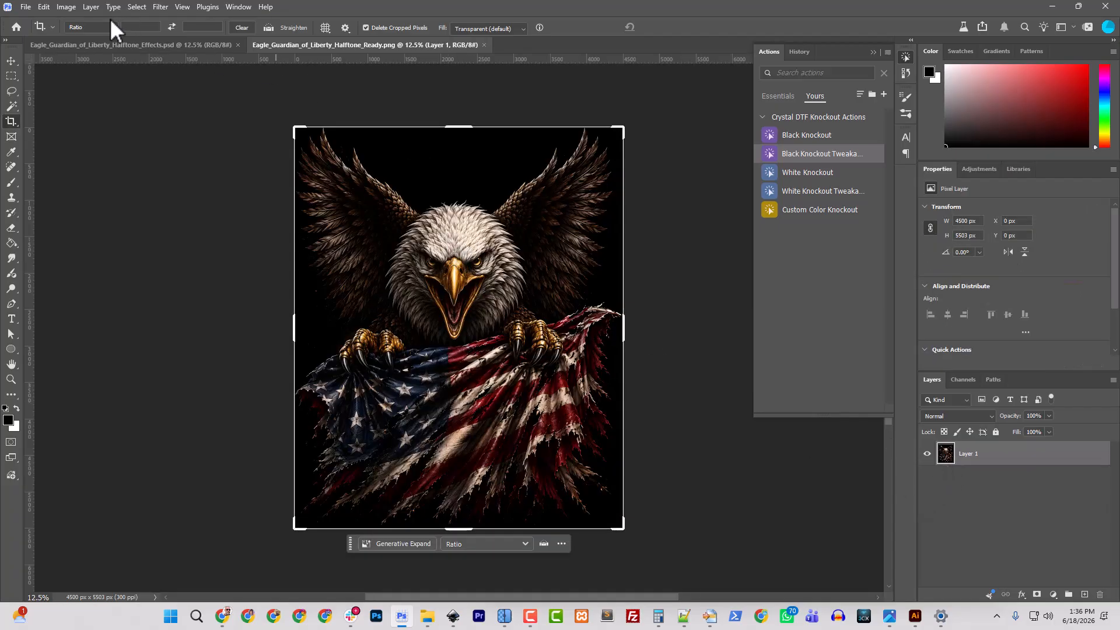
left_click(66, 7)
left_click(87, 96)
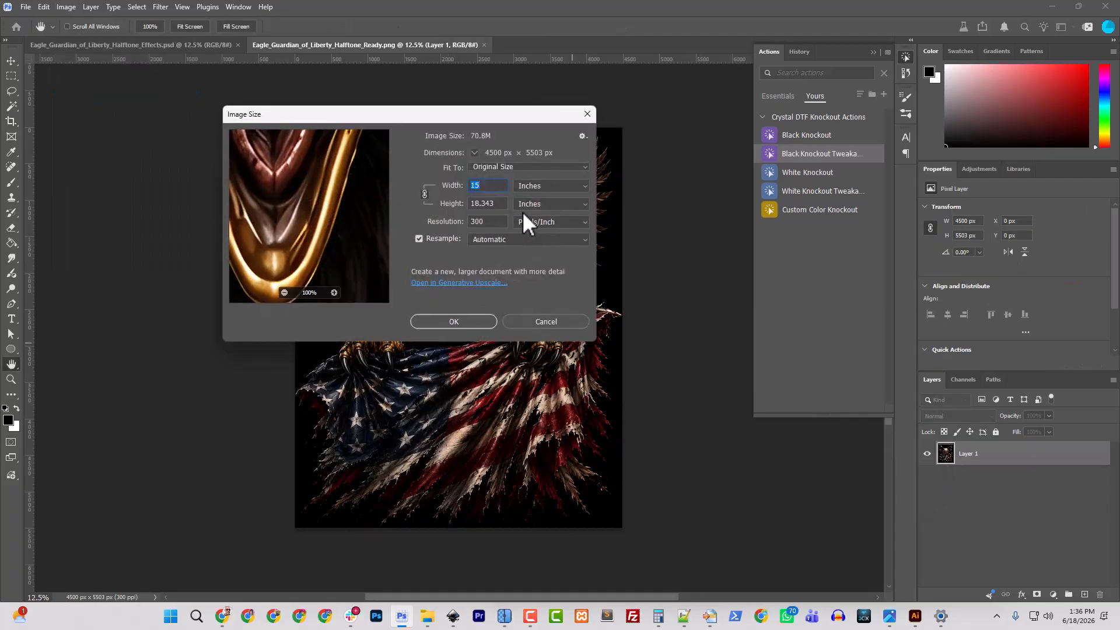
type("10")
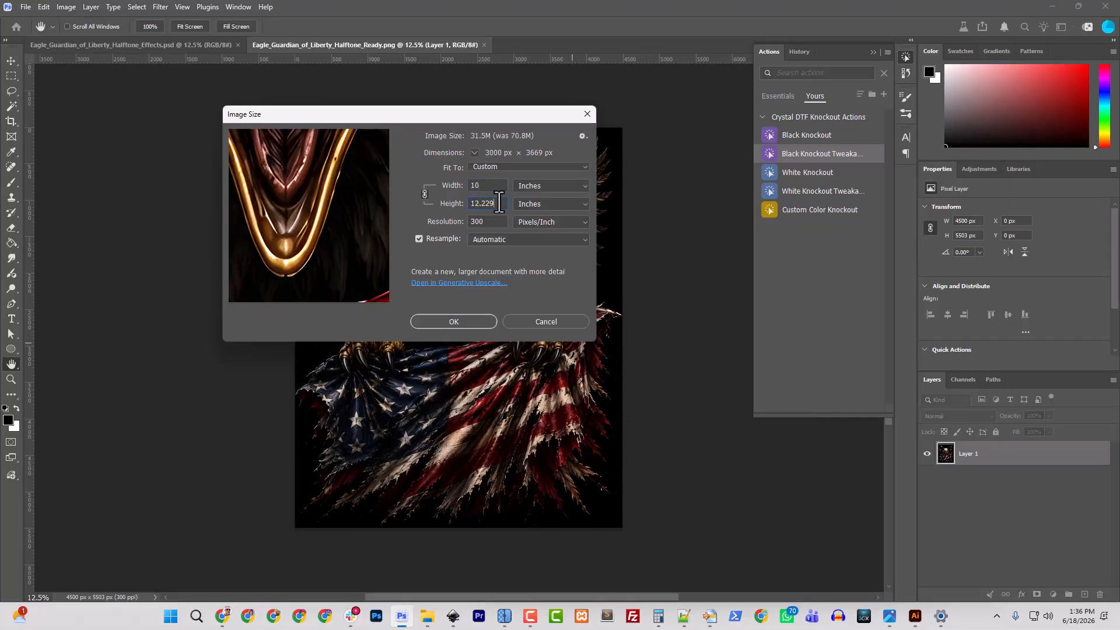
left_click(498, 203)
left_click(455, 322)
key("c")
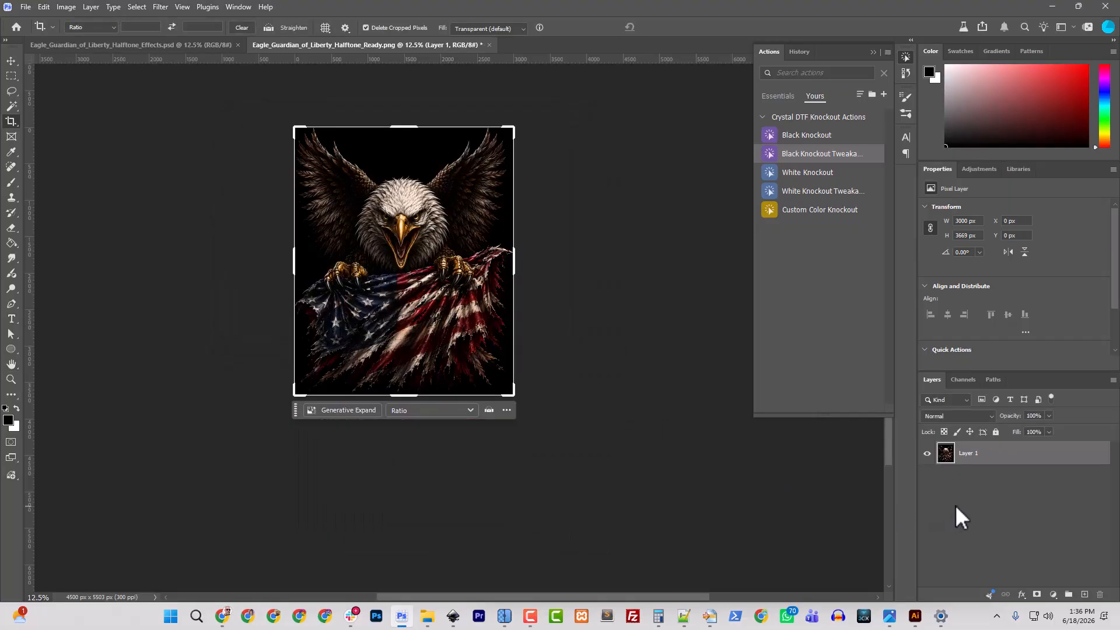
- Run the tweakable Black Knockout action on the 10-inch artwork, lowering the mask's black input level to about 6 and its white input level
left_click(808, 156)
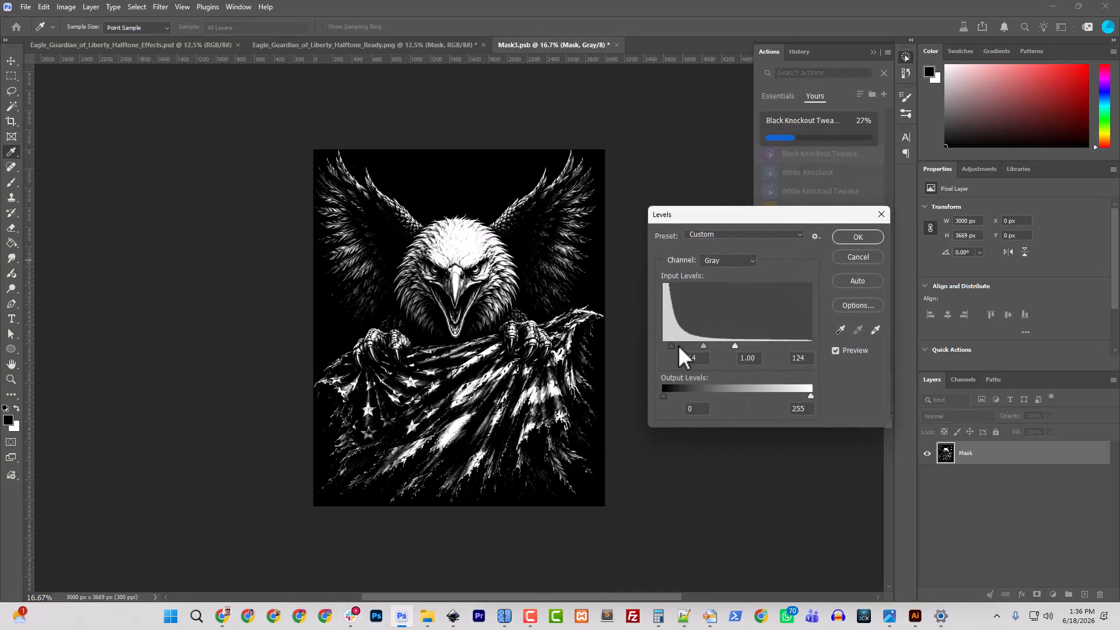
left_click_drag(671, 347, 668, 347)
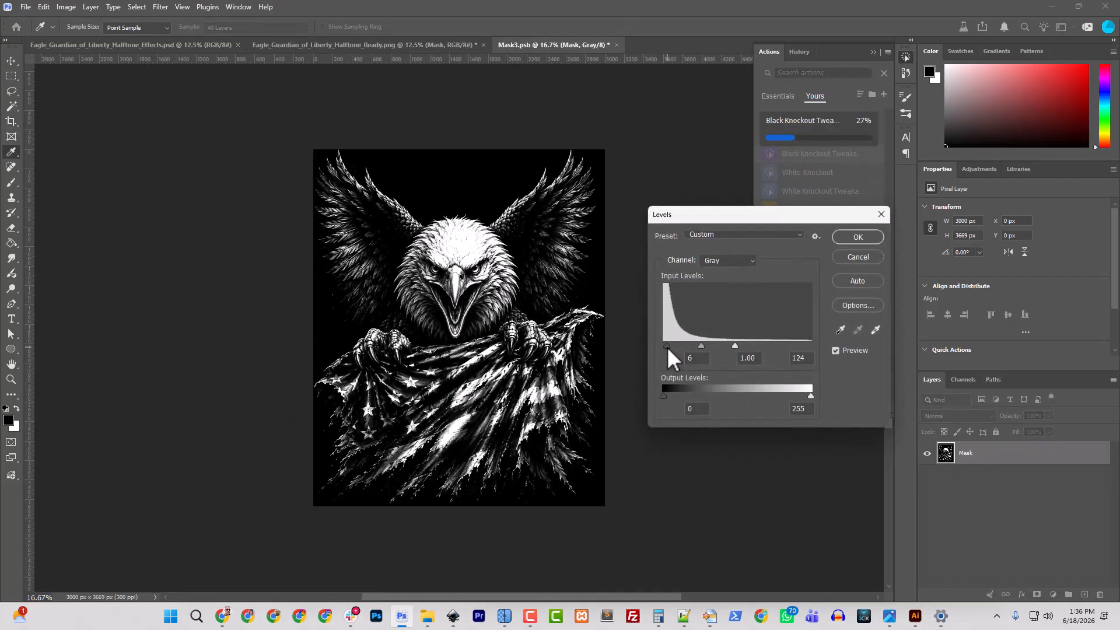
left_click_drag(737, 345, 707, 348)
left_click(844, 243)
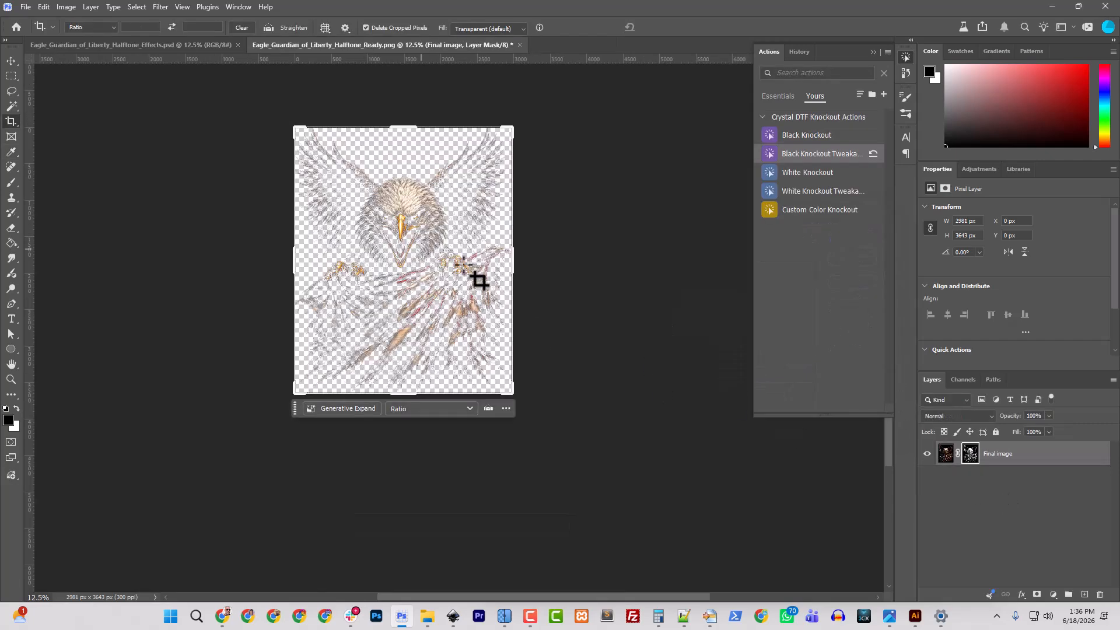
- Duplicate the Hue/Saturation 1 and Curves 1 layers from Halftone_Effects.psd into the 10-inch Halftone_Ready.png document
left_click(205, 40)
right_click(1003, 454)
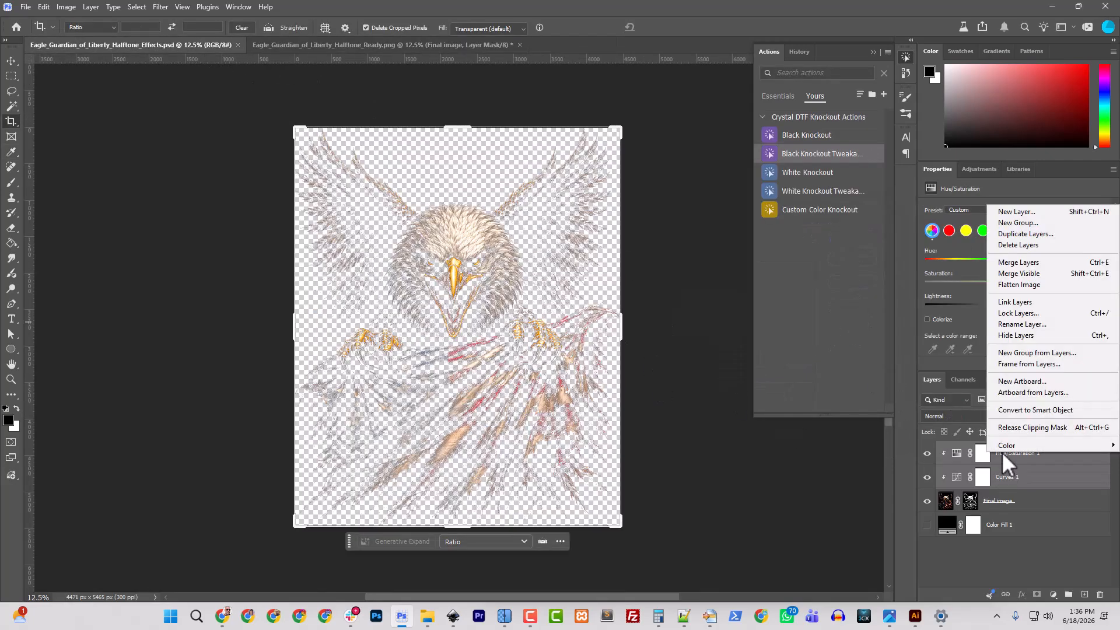
left_click(1024, 233)
left_click(551, 212)
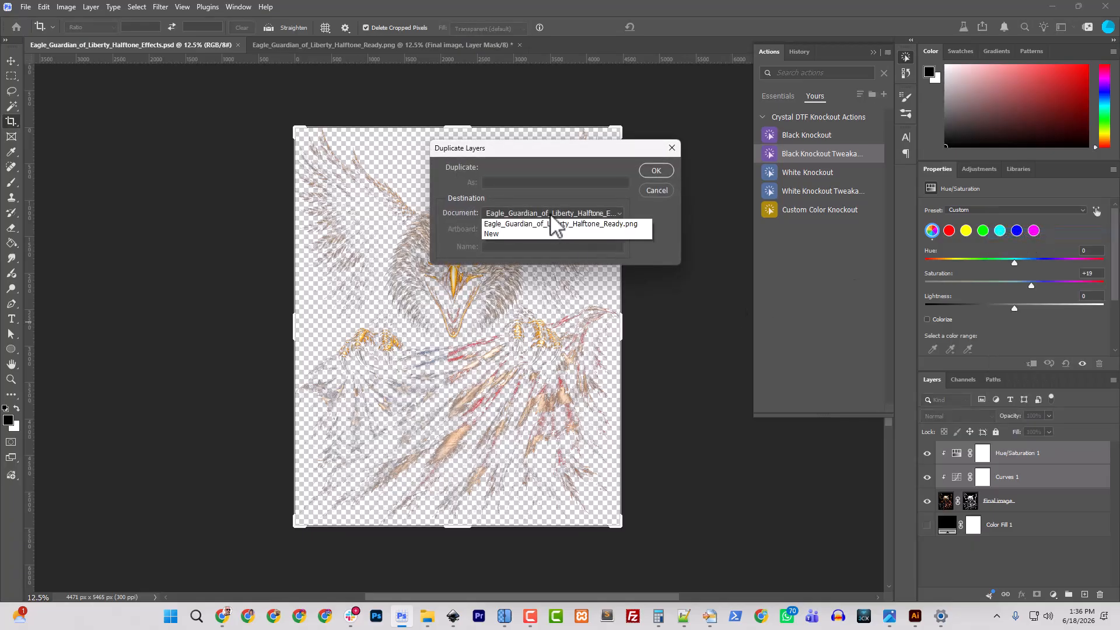
left_click(545, 233)
left_click(656, 171)
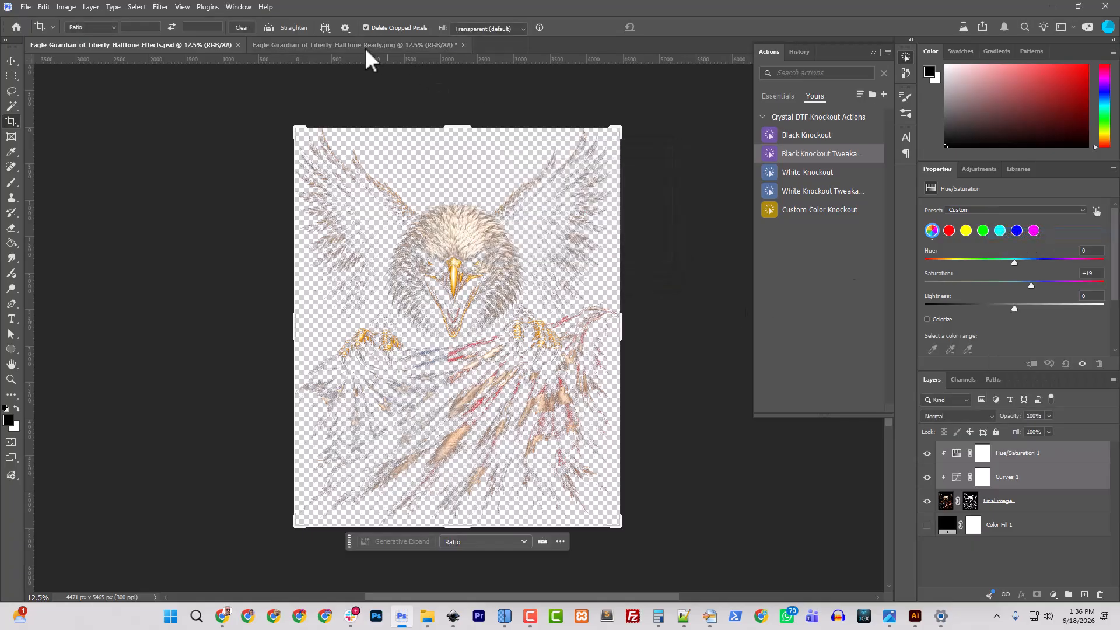
left_click(365, 46)
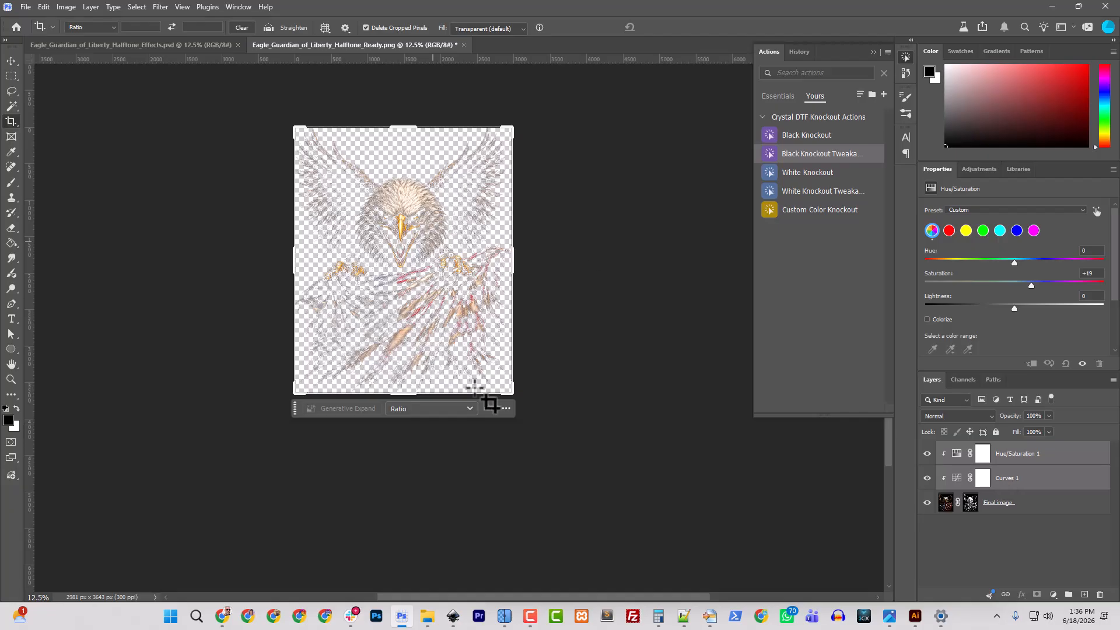
- Quick-export the 10-inch artwork as a PNG named Eagle_Guardian_of_Liberty_Halftone_For_Darks_3000px_RTP.png in the Eagle_Guardian_of_Liberty folder
left_click(26, 8)
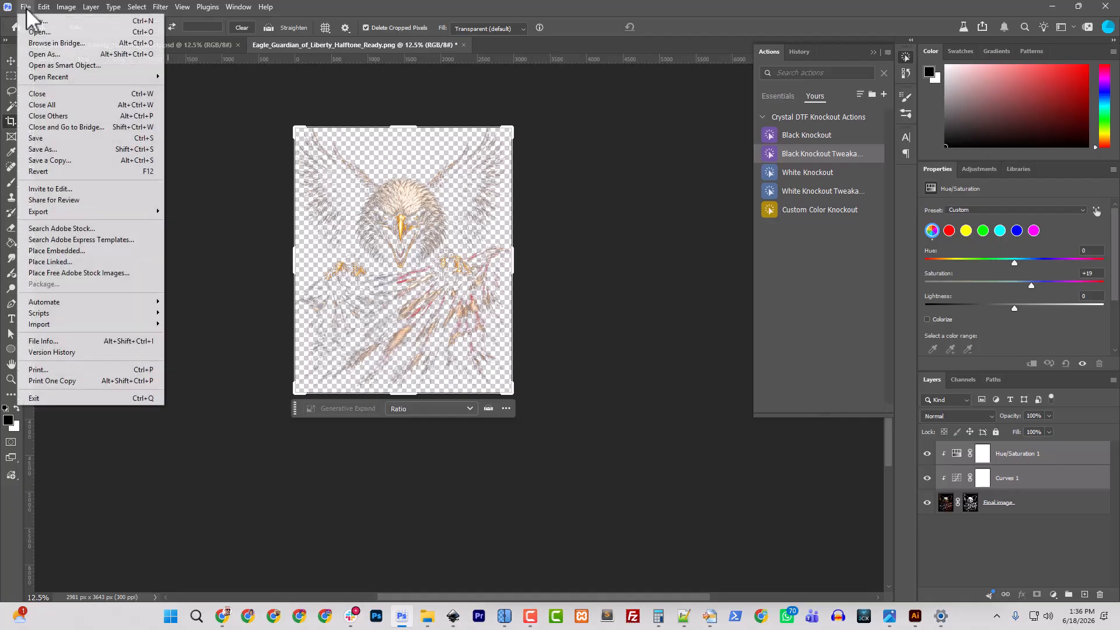
mouse_move(82, 211)
left_click(198, 212)
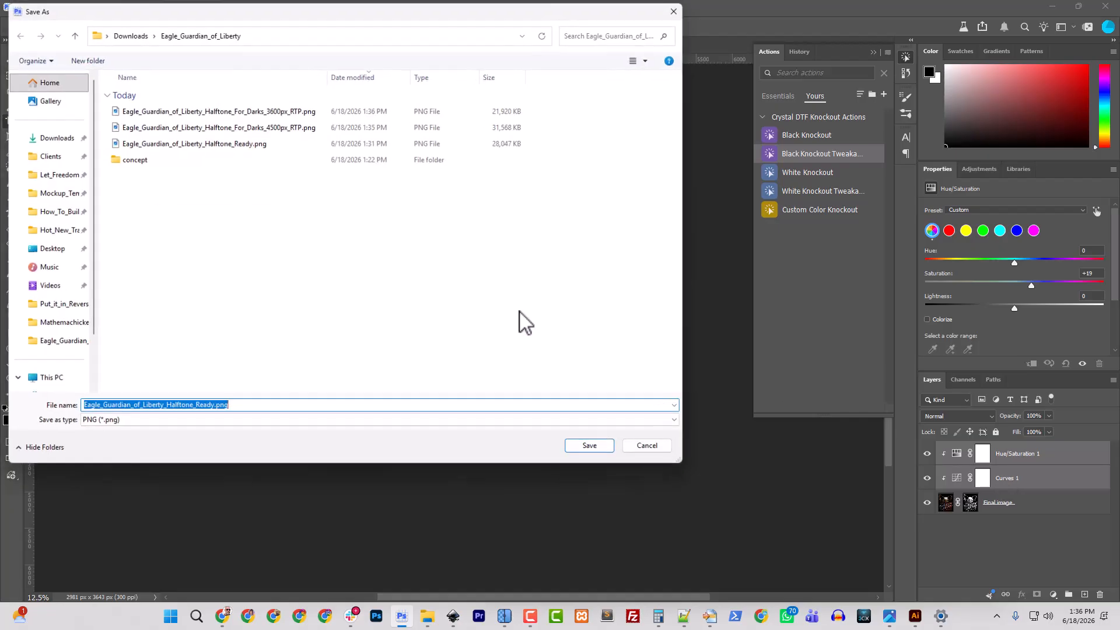
left_click(260, 111)
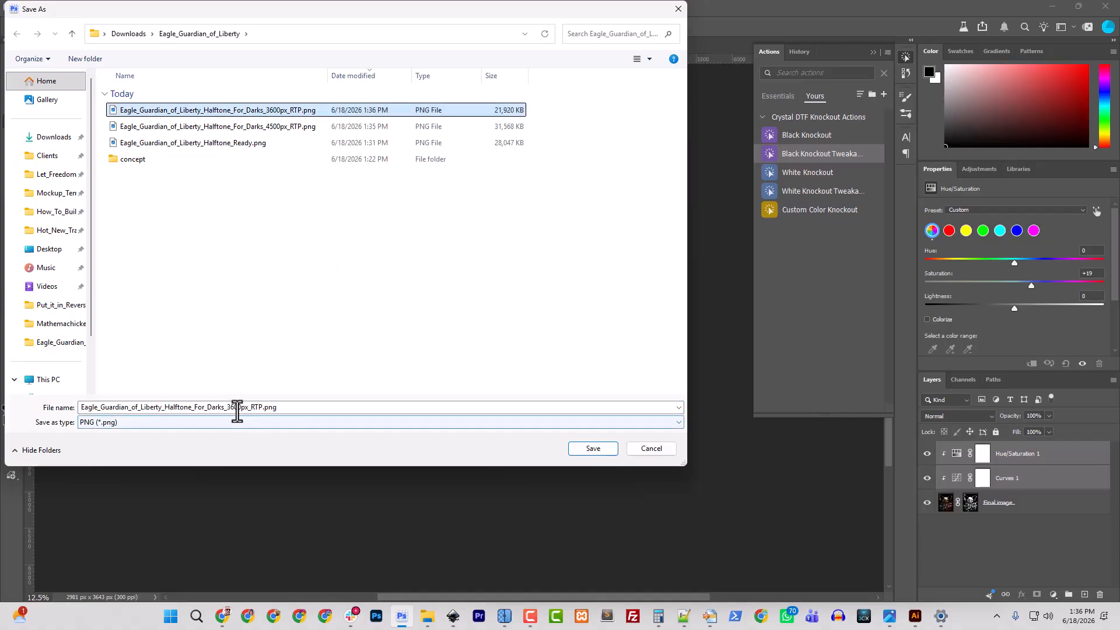
left_click(235, 408)
left_click(234, 407)
key("BackSpace")
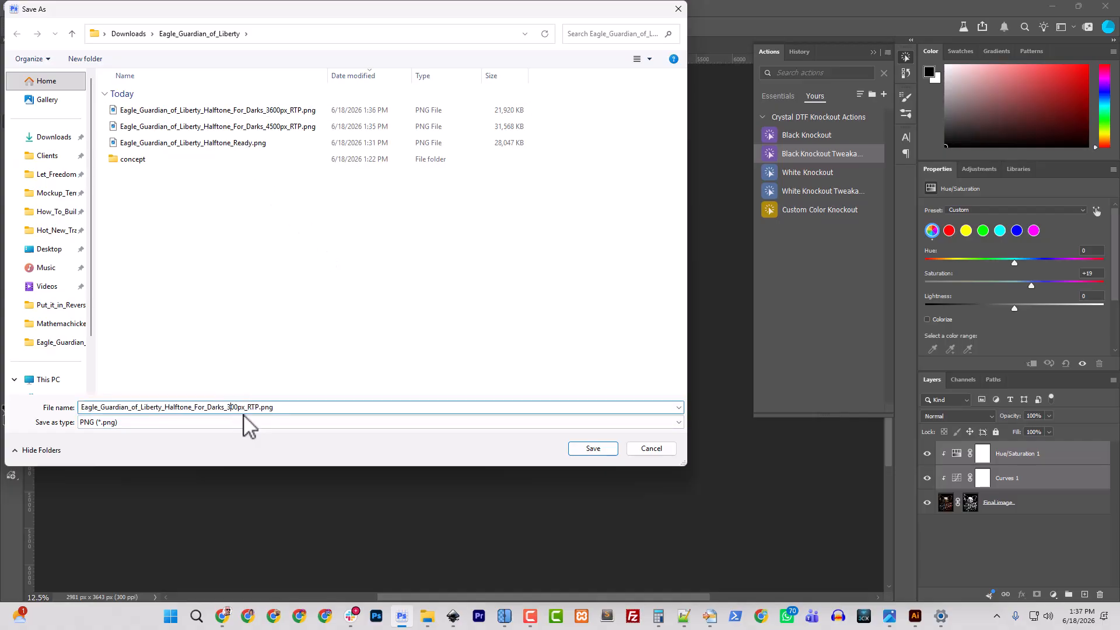
type("0")
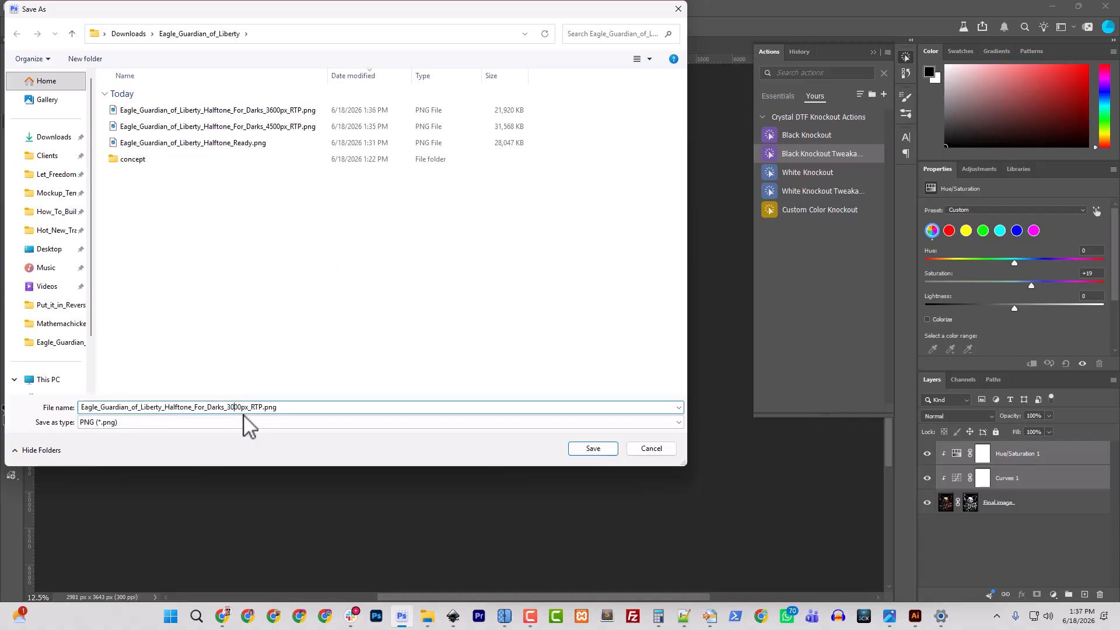
left_click(592, 448)
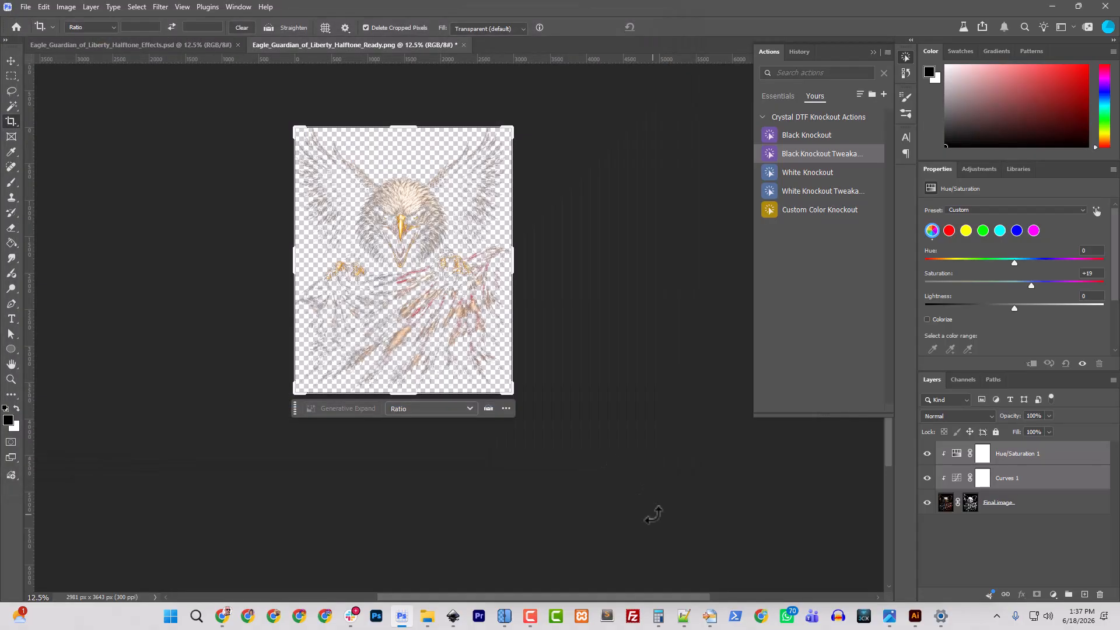
- Switch to File Explorer and open Eagle_Guardian_of_Liberty_Halftone_For_Darks_3000px_RTP.png in the image viewer to inspect the export
left_click(429, 616)
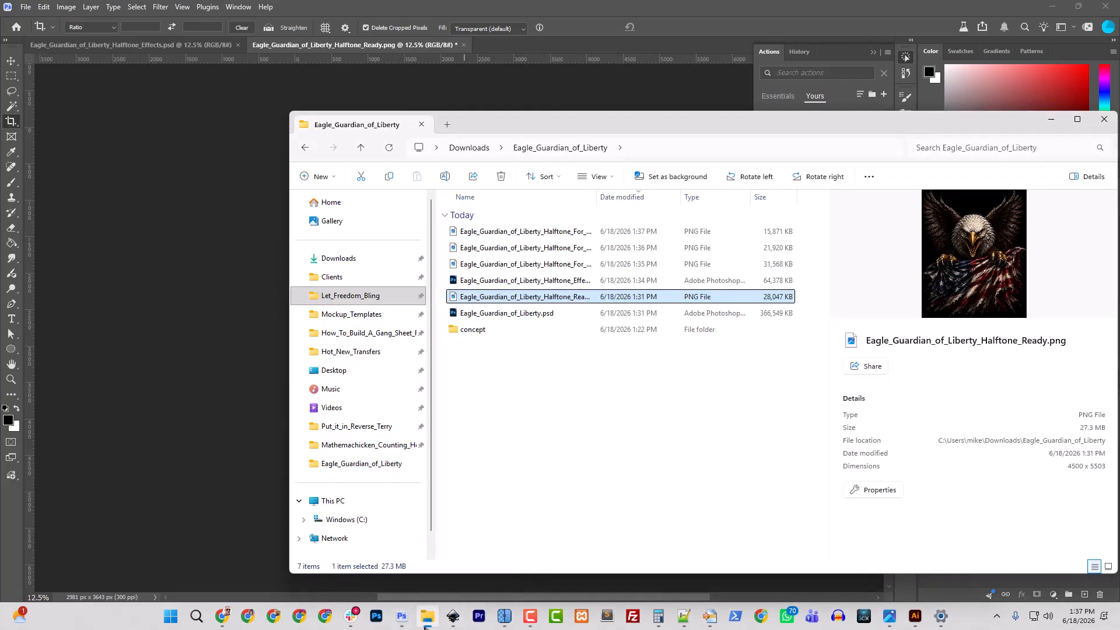
left_click(583, 234)
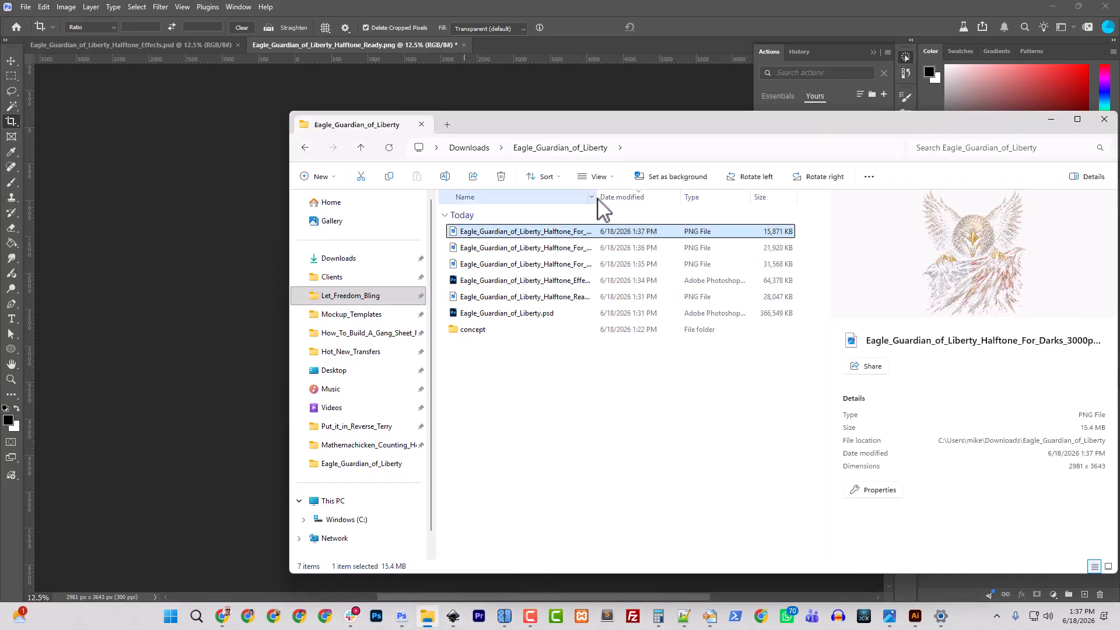
left_click_drag(598, 197, 636, 197)
double_click(568, 234)
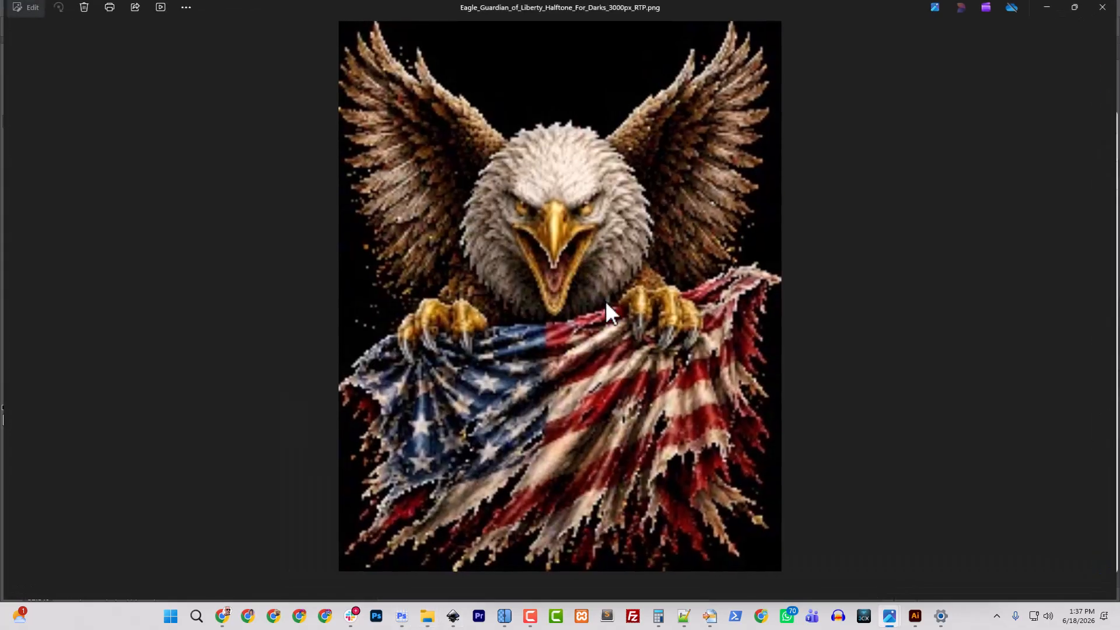